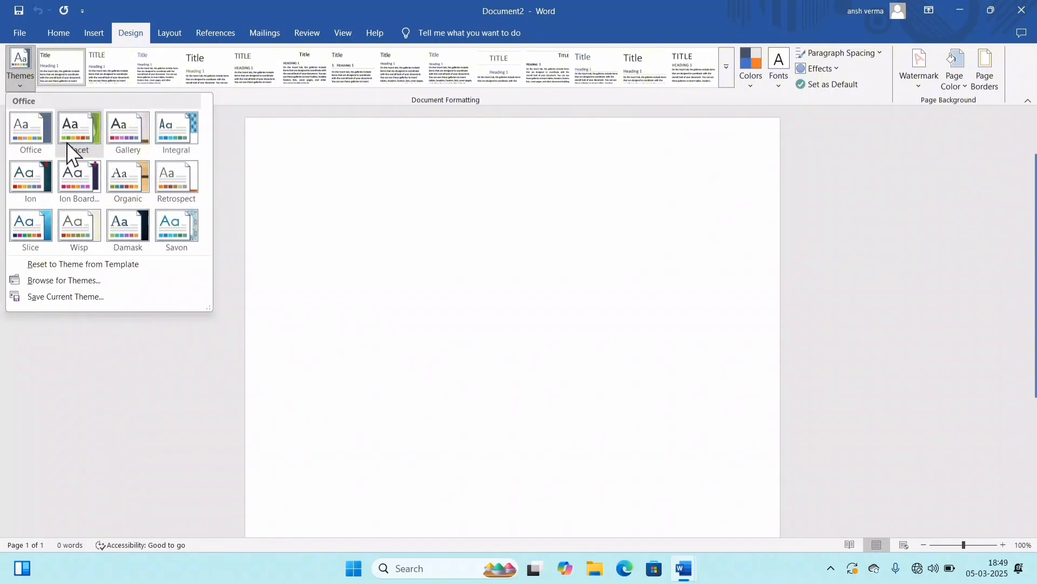
pyautogui.click(364, 183)
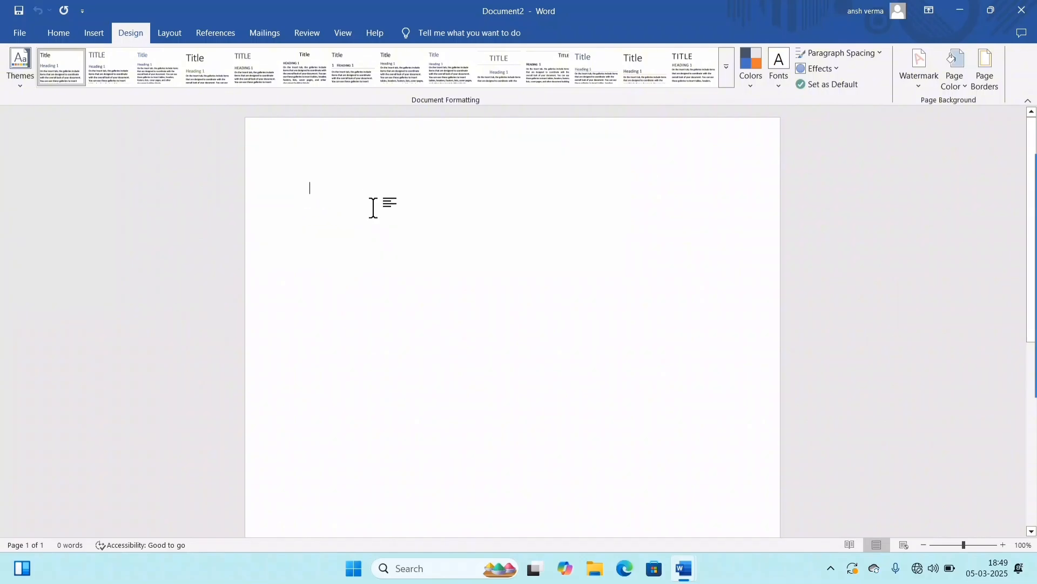
pyautogui.click(28, 33)
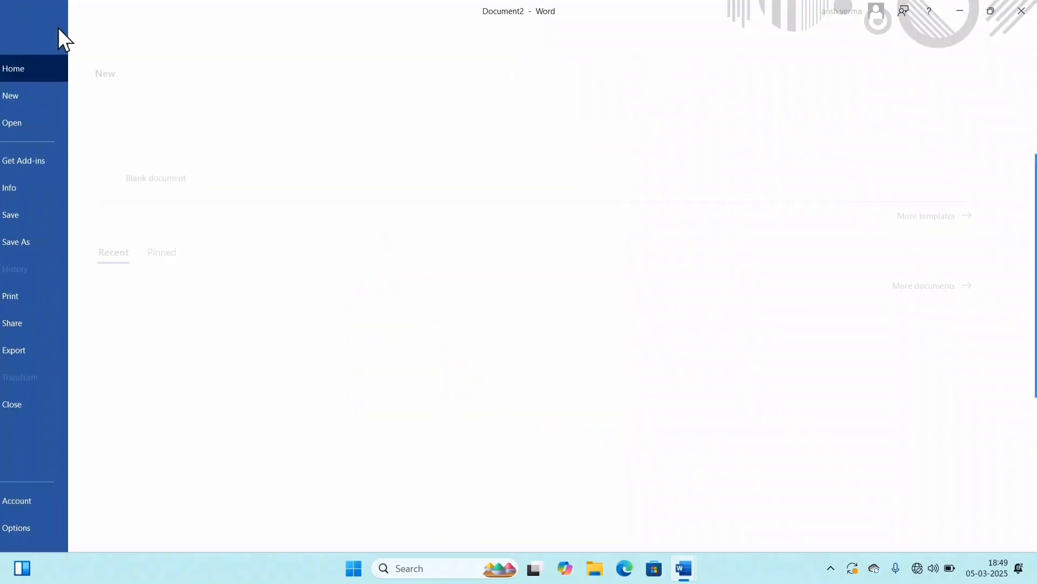
pyautogui.click(27, 32)
pyautogui.click(54, 34)
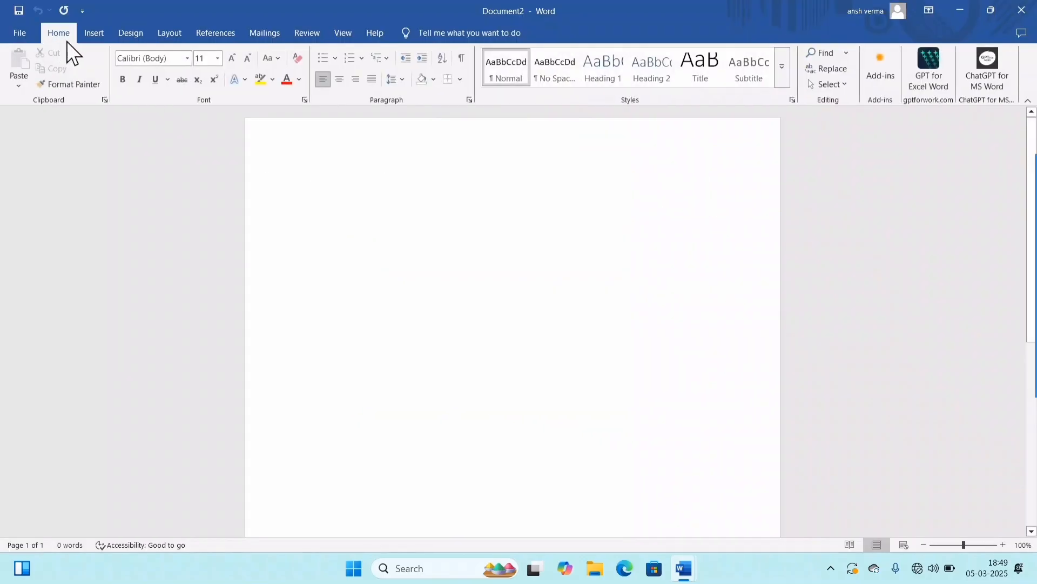
pyautogui.click(129, 32)
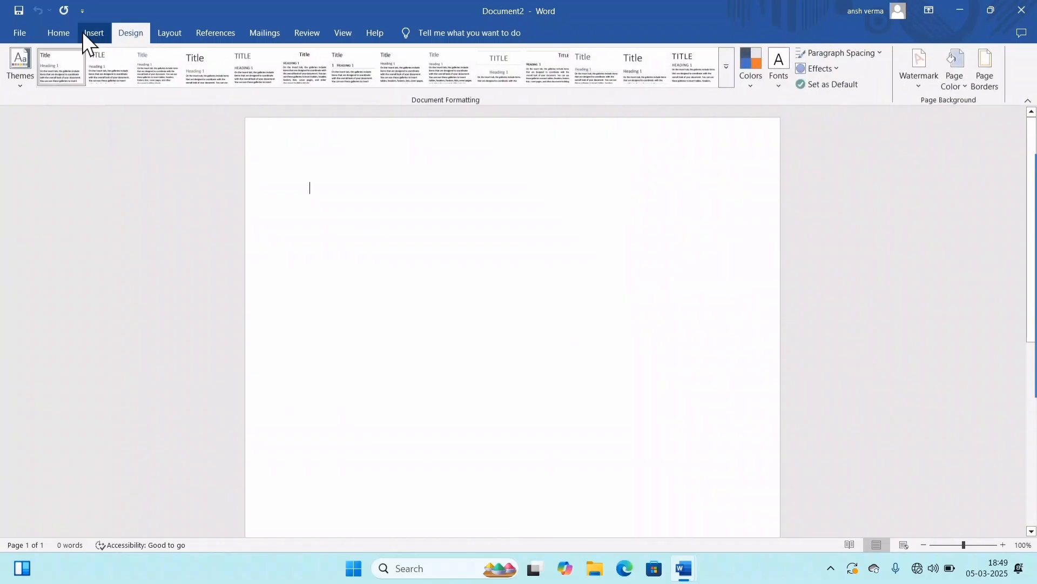
pyautogui.click(58, 33)
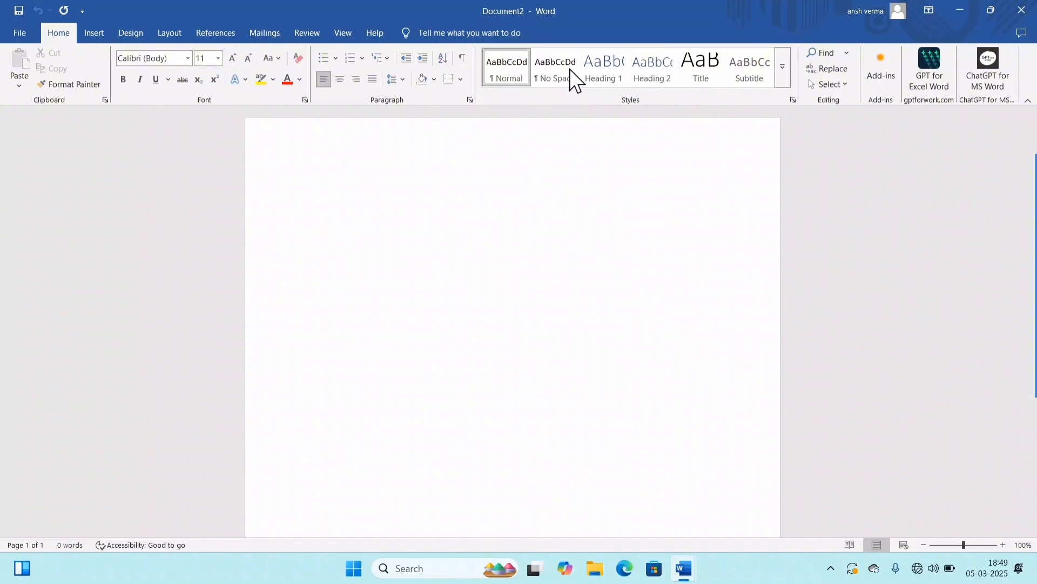
# Step: Apply the Gallery theme to the blank document
pyautogui.click(115, 35)
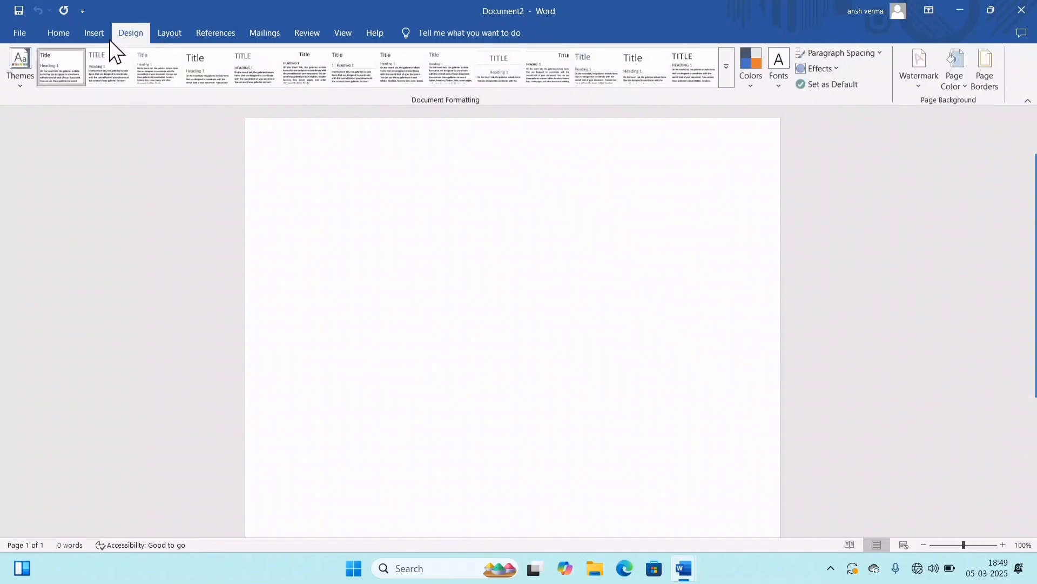
pyautogui.click(10, 69)
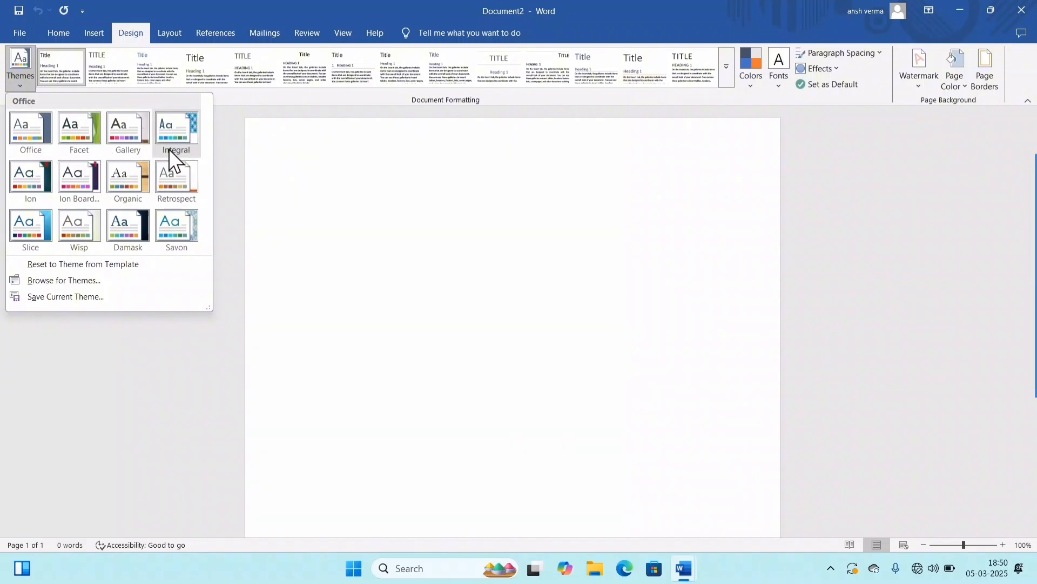
pyautogui.click(127, 139)
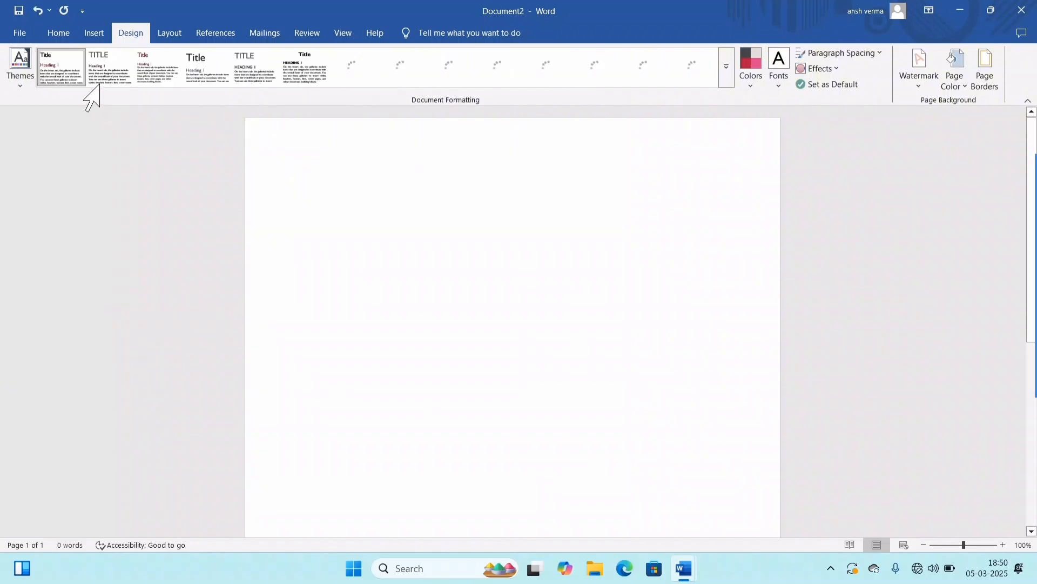
# Step: Examine the body font, heading styles and font colour palette supplied by the Gallery theme
pyautogui.click(47, 37)
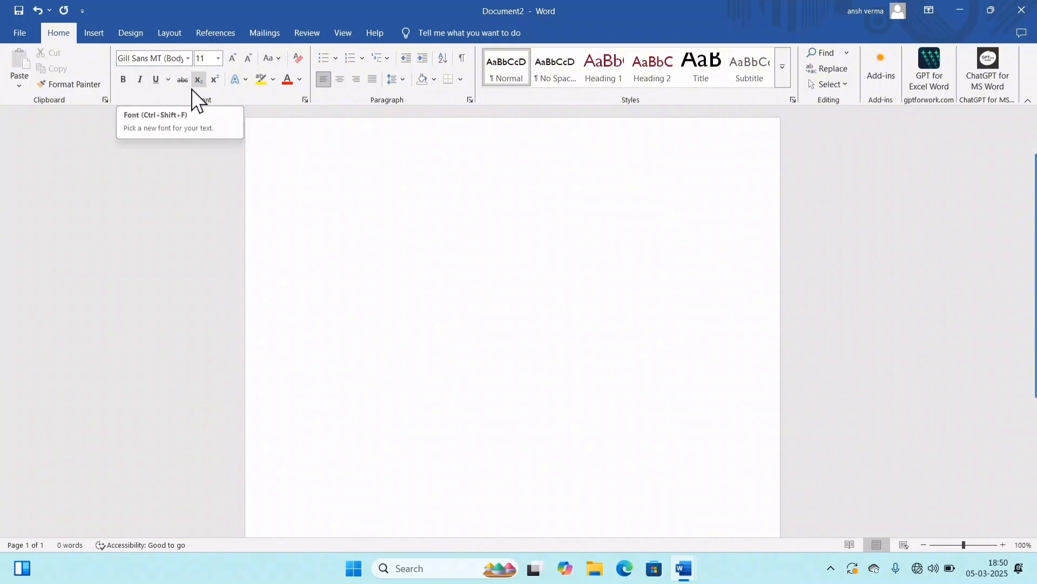
pyautogui.click(129, 32)
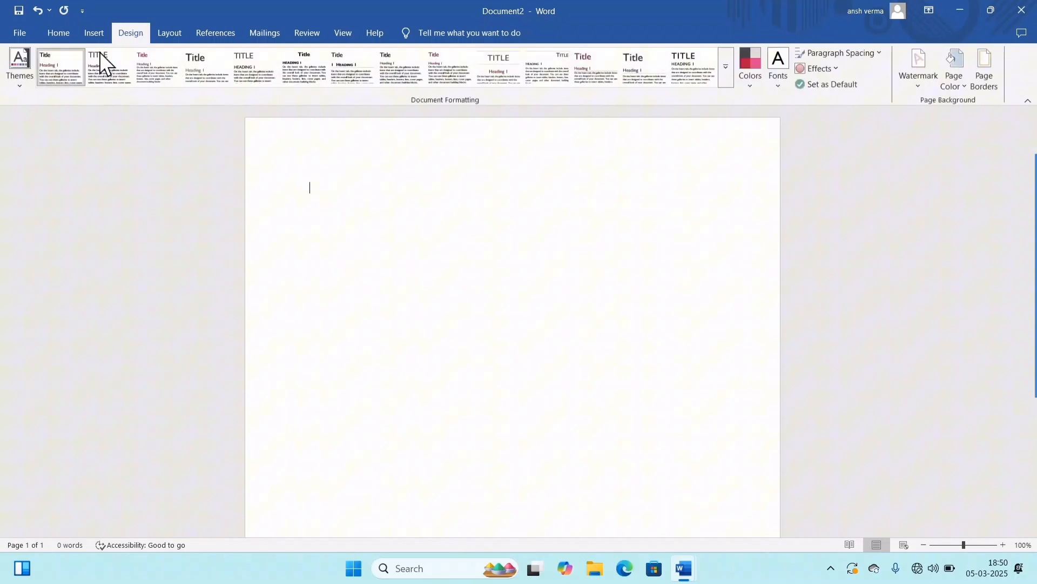
pyautogui.click(20, 74)
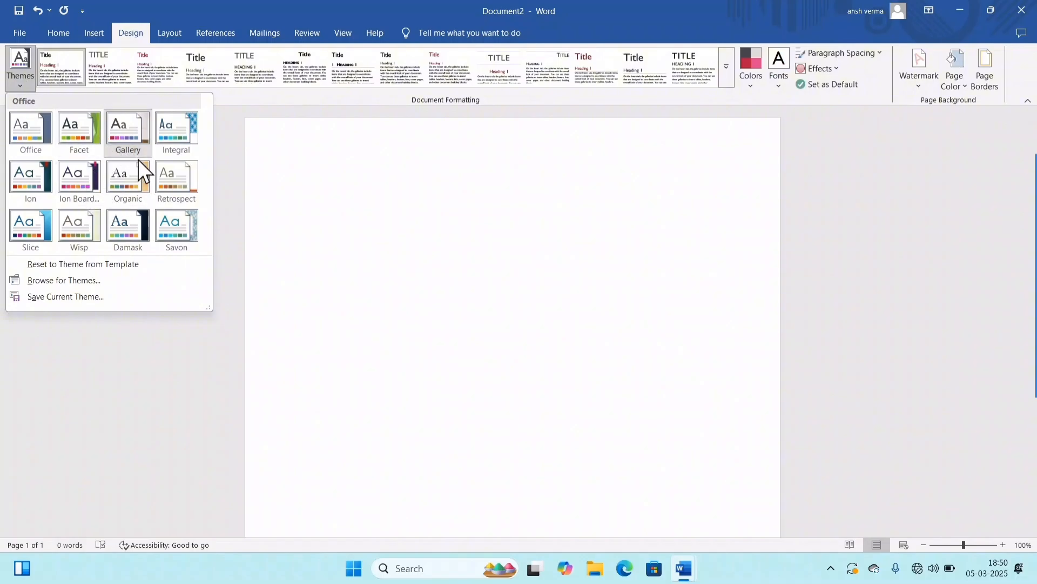
pyautogui.click(51, 30)
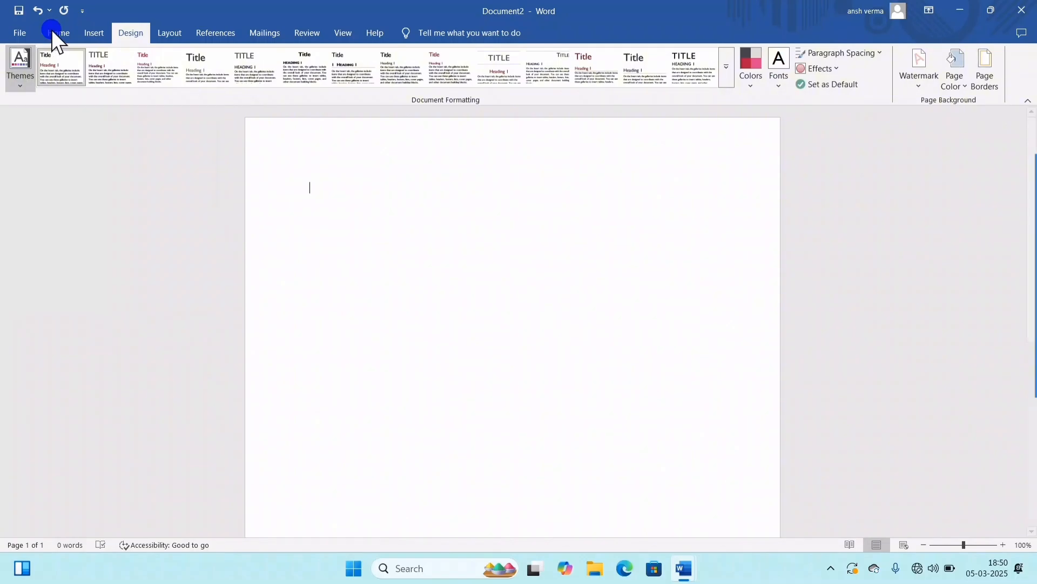
pyautogui.click(51, 30)
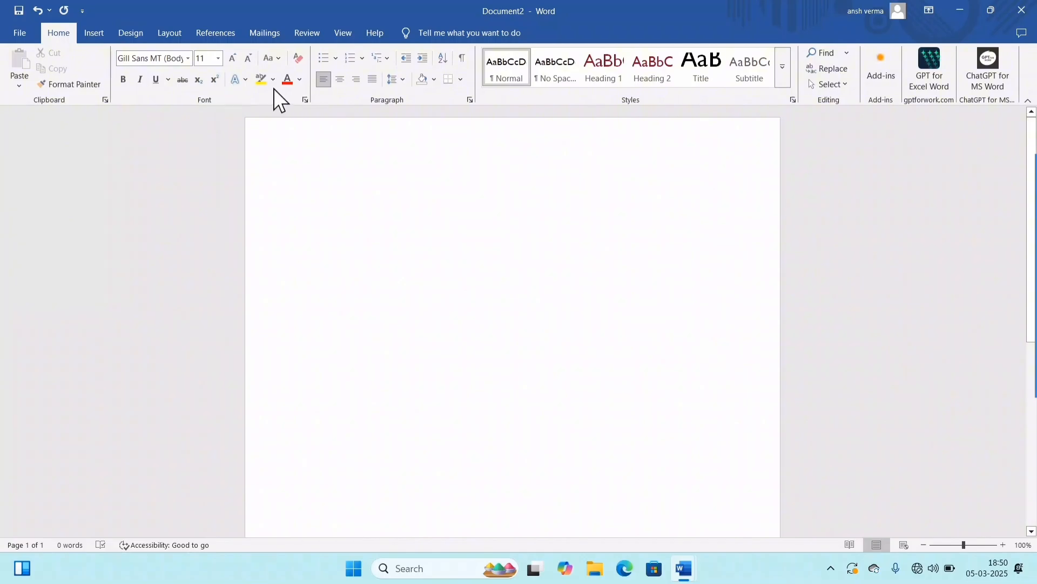
pyautogui.click(301, 81)
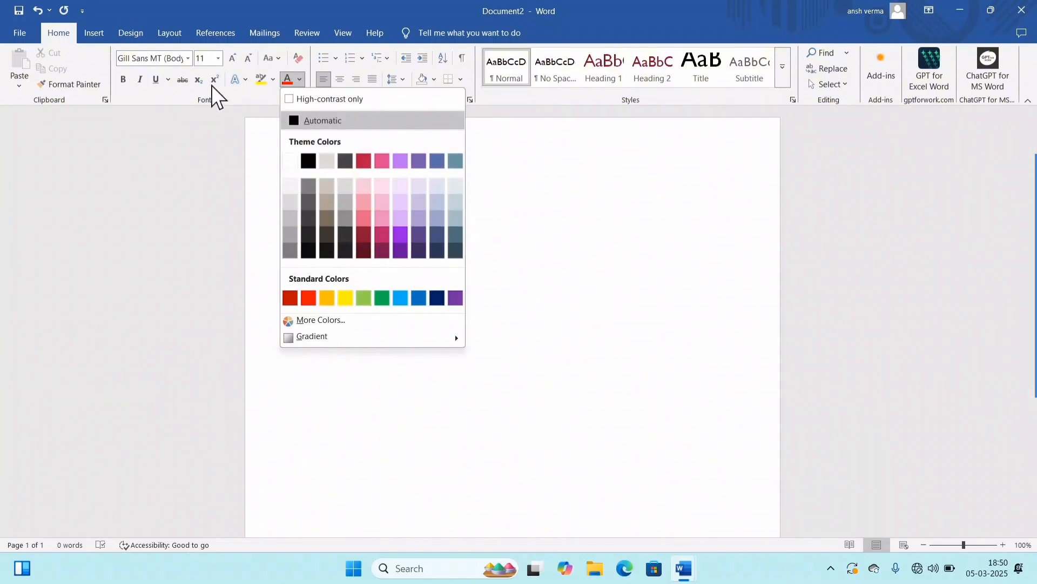
# Step: Switch the document to the Office theme and view its theme colours in the font colour palette
pyautogui.click(130, 28)
pyautogui.click(27, 69)
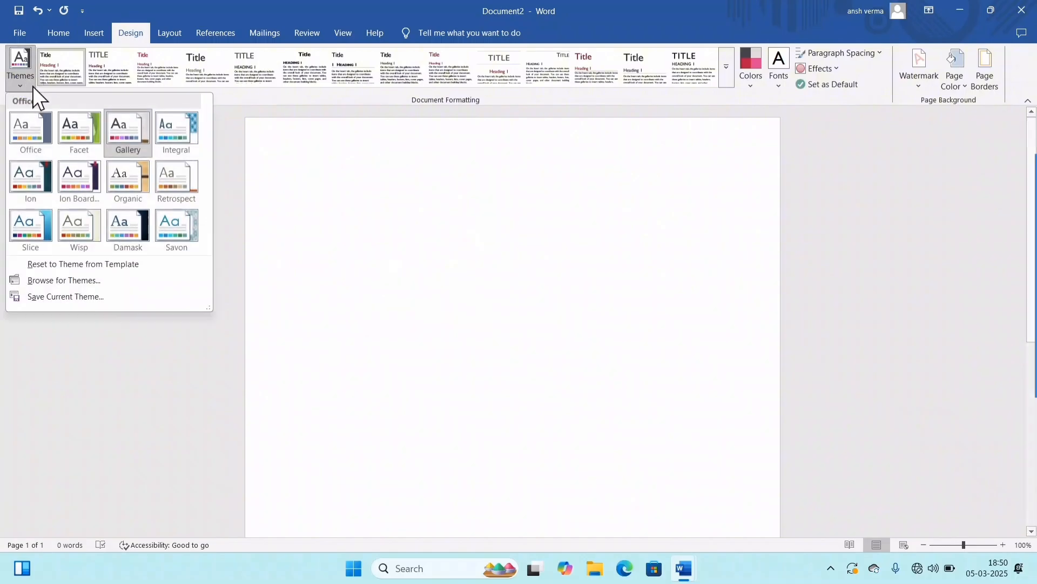
pyautogui.click(27, 132)
pyautogui.click(69, 34)
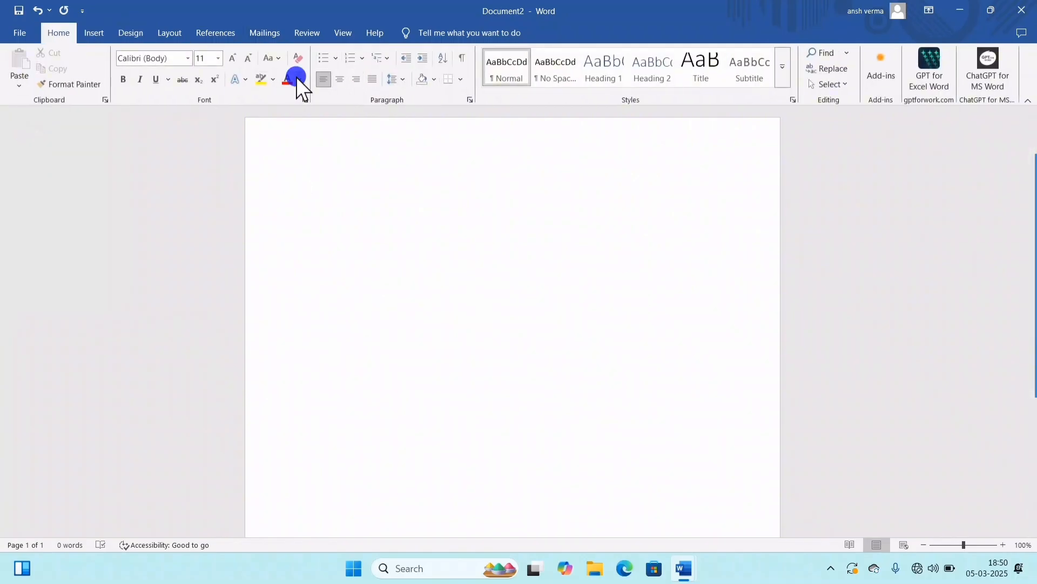
pyautogui.click(296, 77)
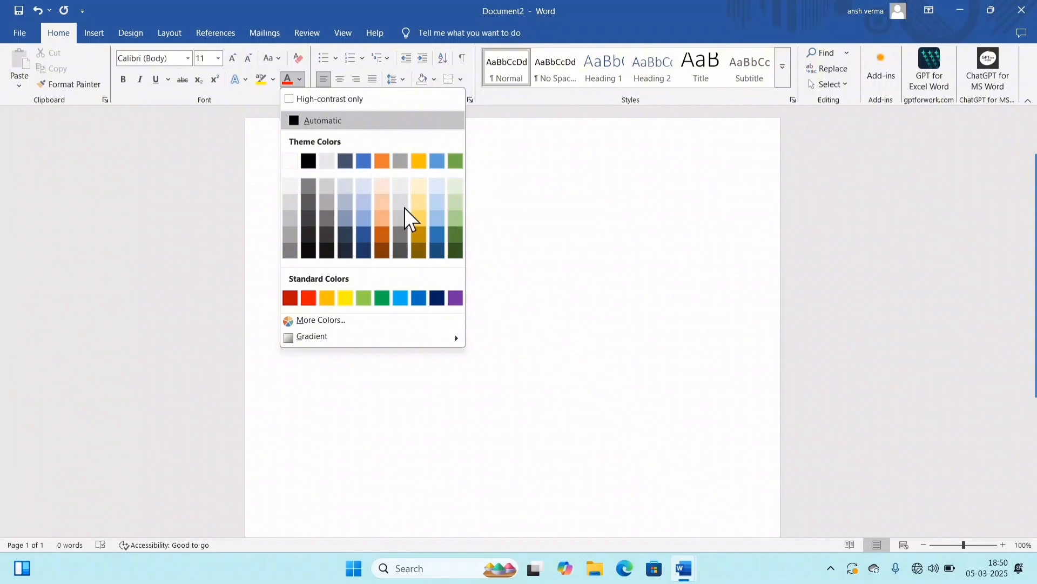
# Step: Apply the Savon theme to the document and review its font colour palette and heading styles
pyautogui.click(129, 32)
pyautogui.click(129, 32)
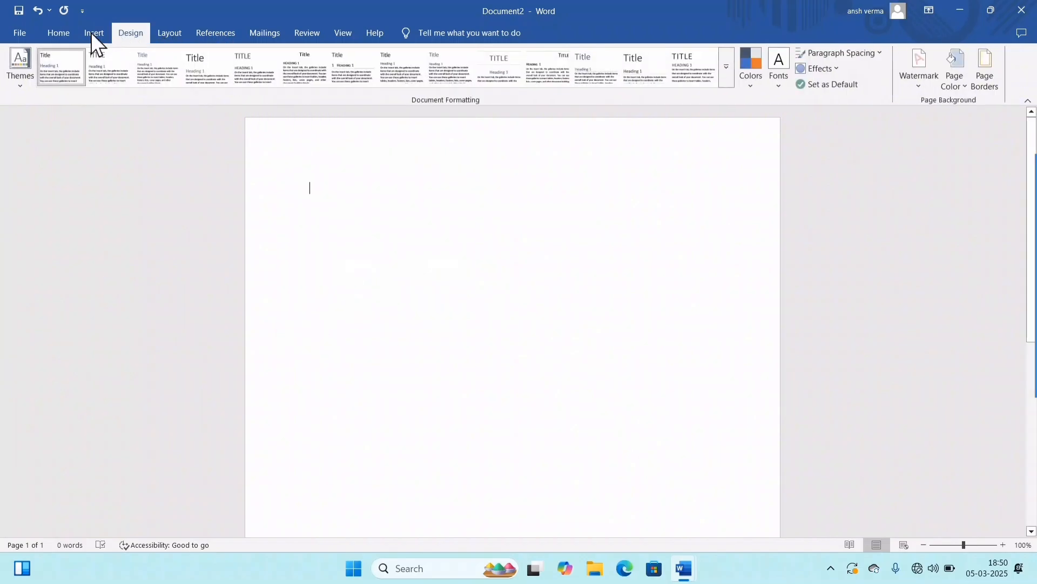
pyautogui.click(10, 85)
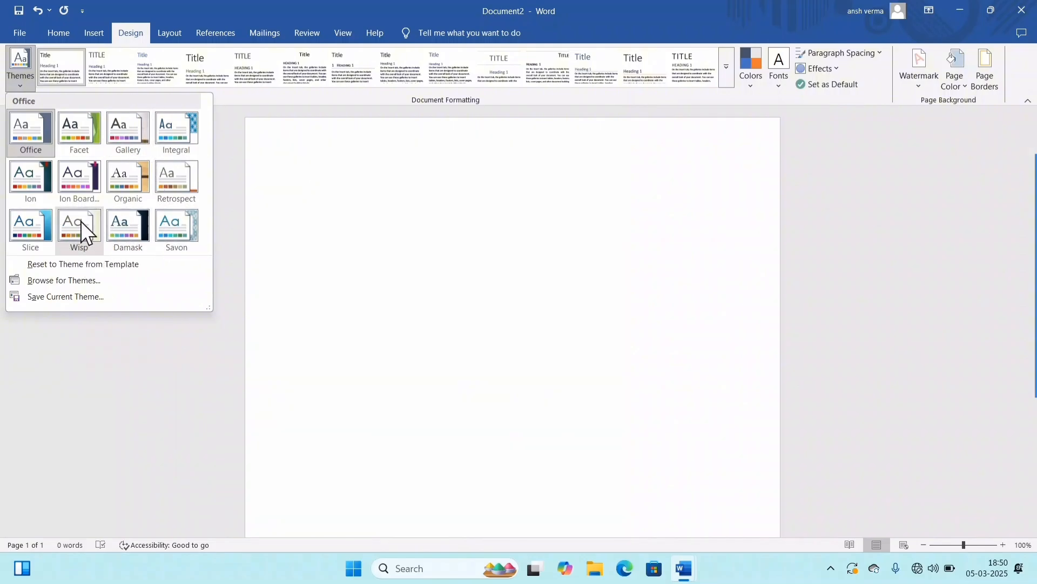
pyautogui.click(169, 225)
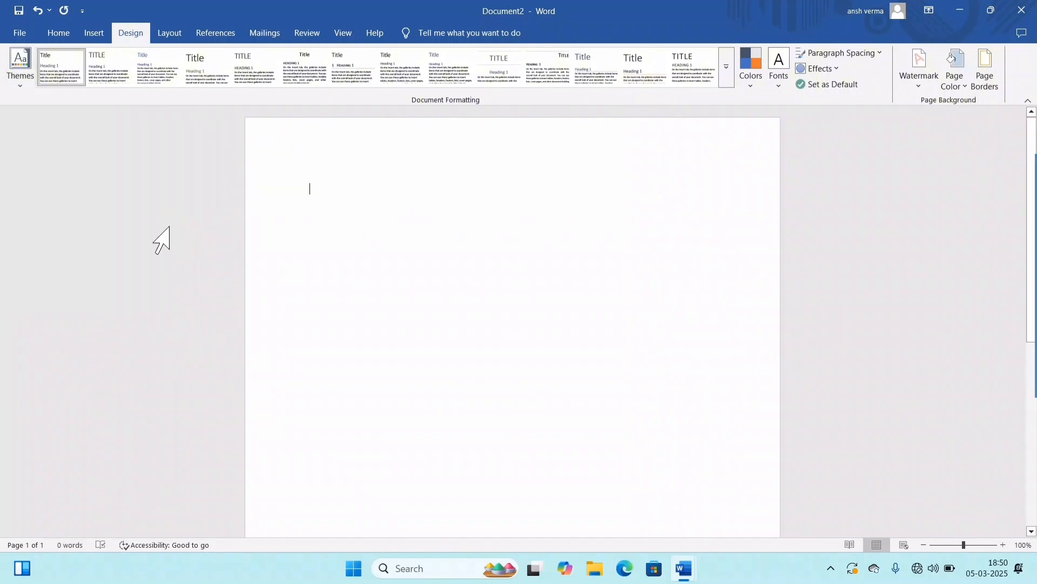
pyautogui.click(56, 34)
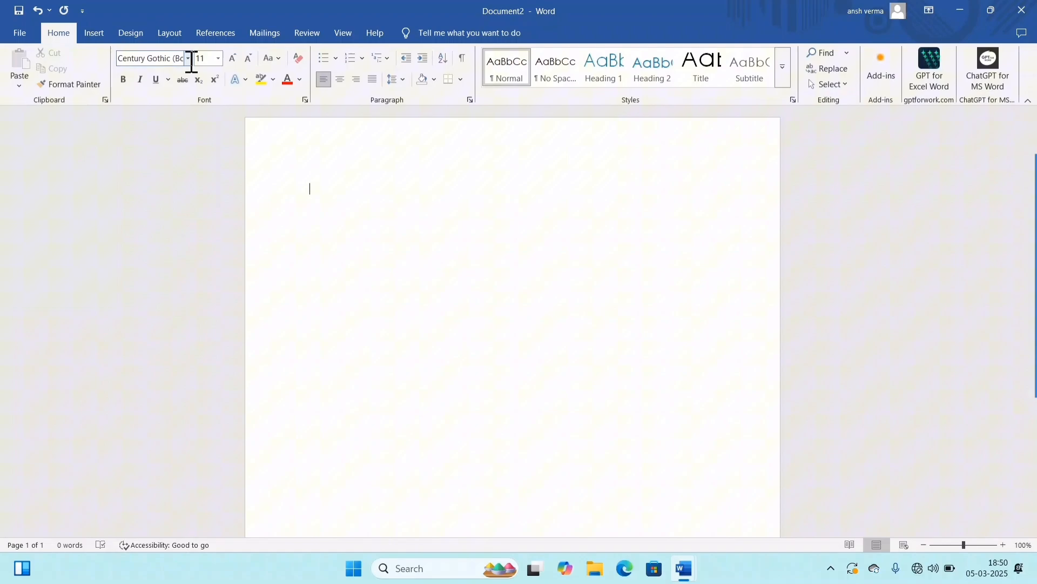
pyautogui.click(299, 79)
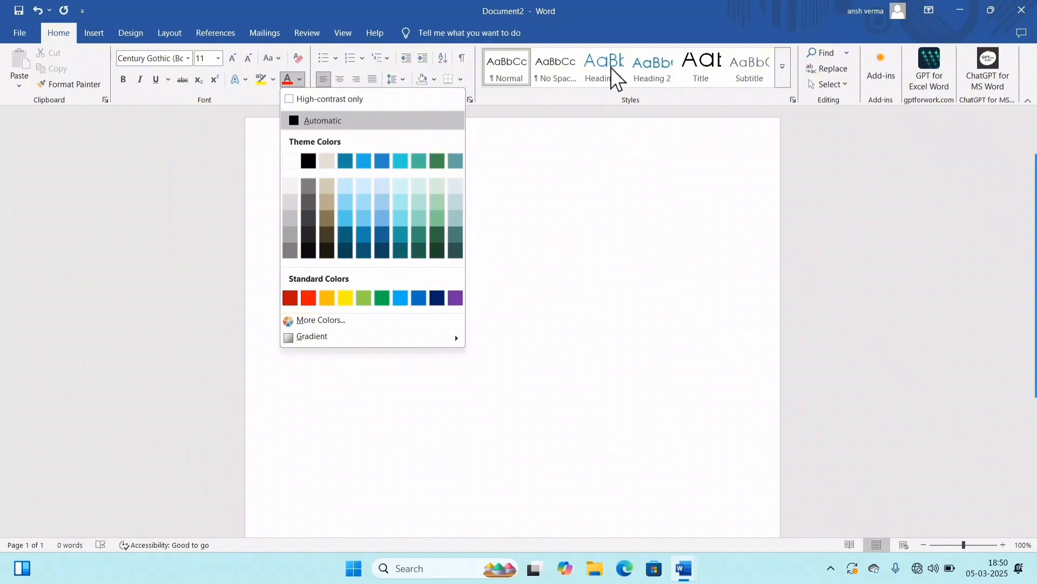
pyautogui.click(506, 253)
# Step: Write "Computer" and "Computer is a electronic machine" on separate lines, and apply the Heading 1 style to the first line
pyautogui.click(141, 30)
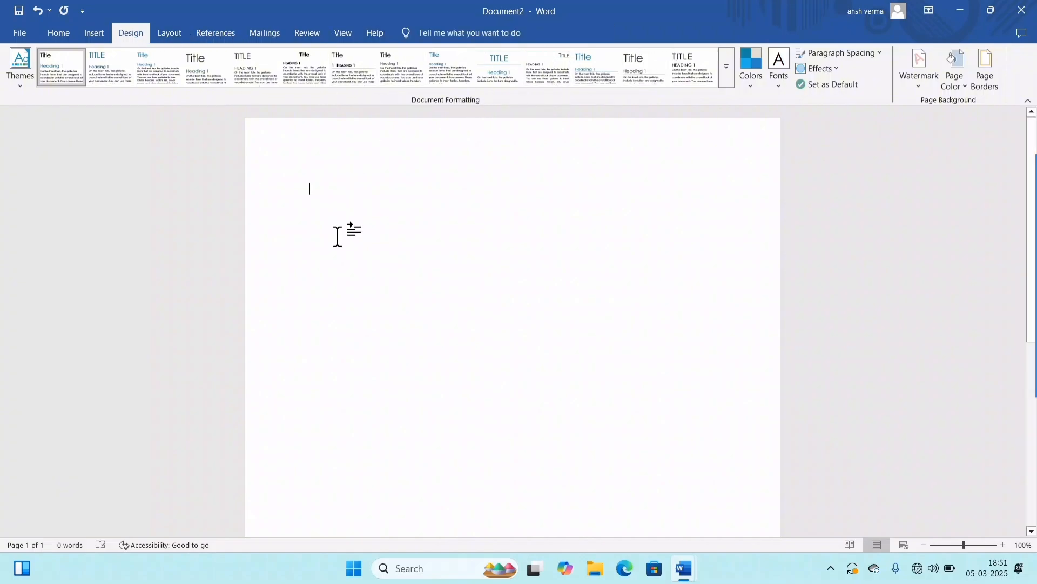
pyautogui.write('comp')
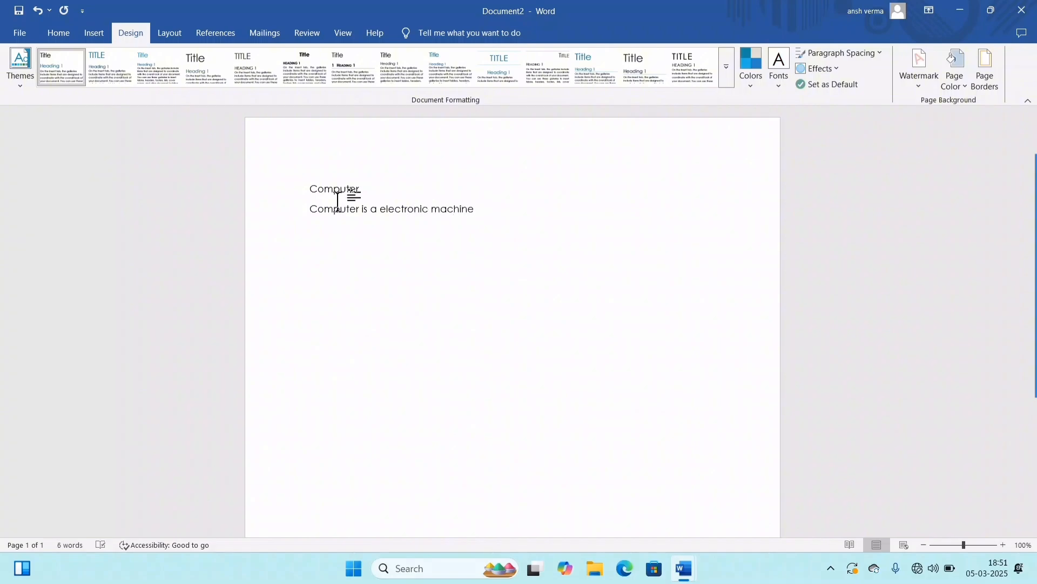
pyautogui.scroll(4, 514, 223)
pyautogui.click(271, 165)
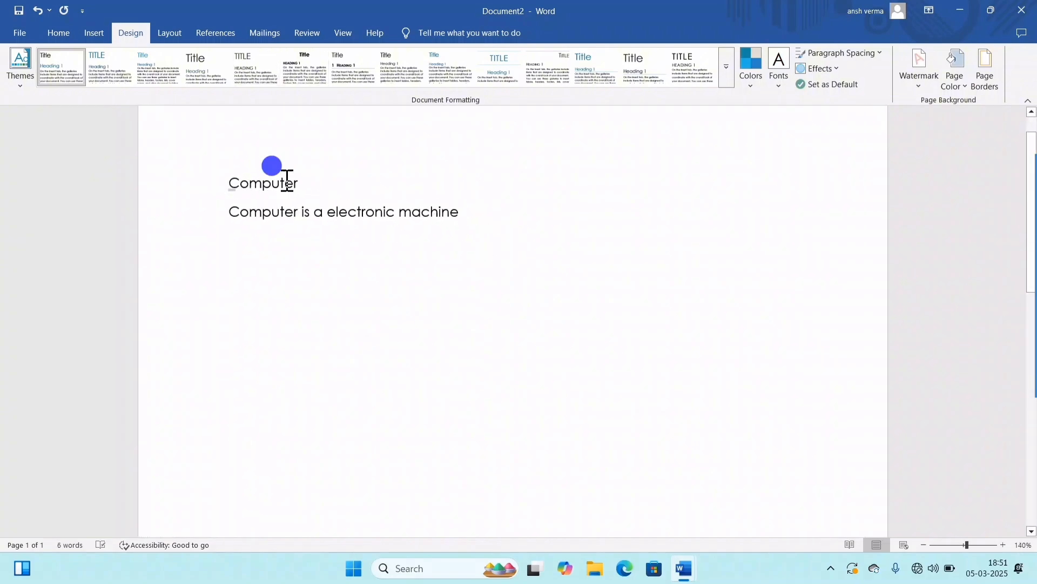
pyautogui.click(49, 32)
pyautogui.click(598, 75)
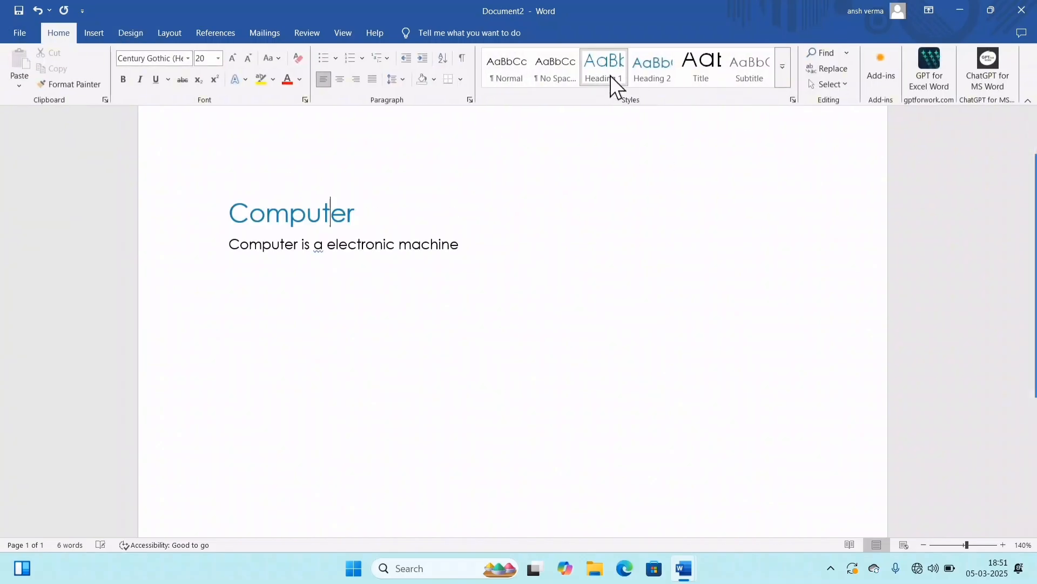
# Step: Try several document style sets, ending with the one that gives an uppercase heading with a vertical line beside it
pyautogui.click(421, 241)
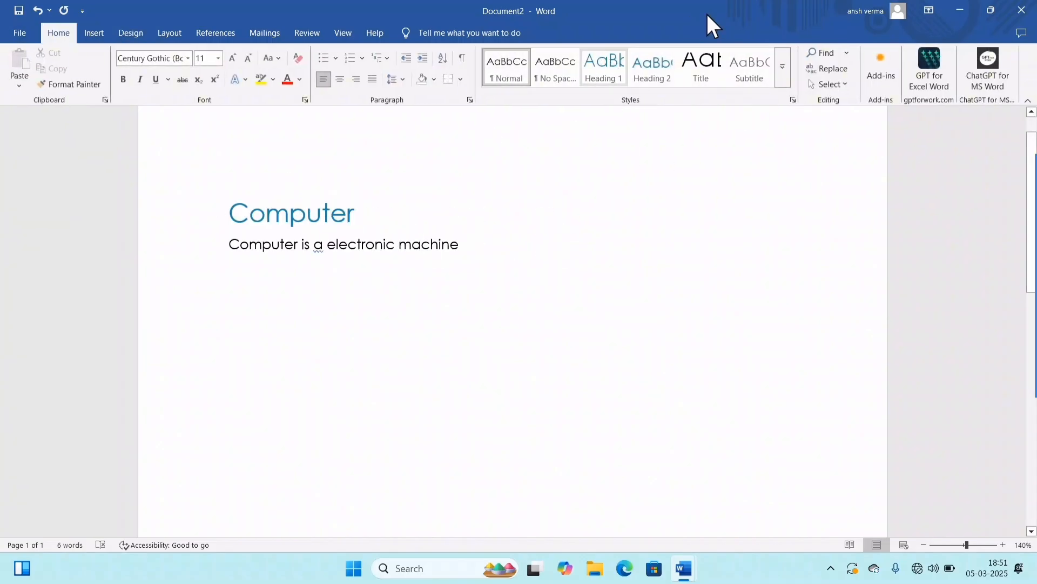
pyautogui.click(135, 32)
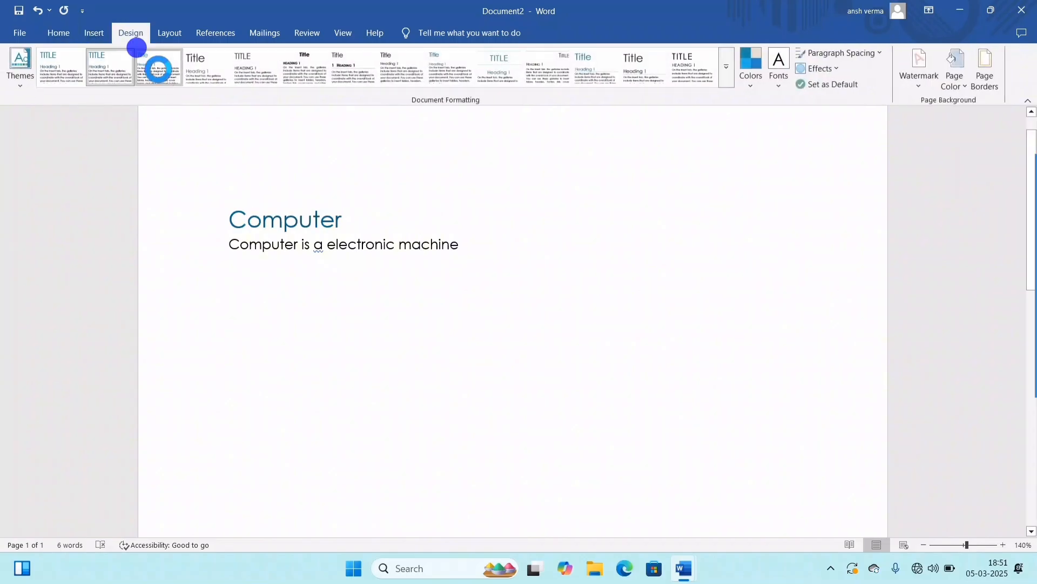
pyautogui.click(265, 70)
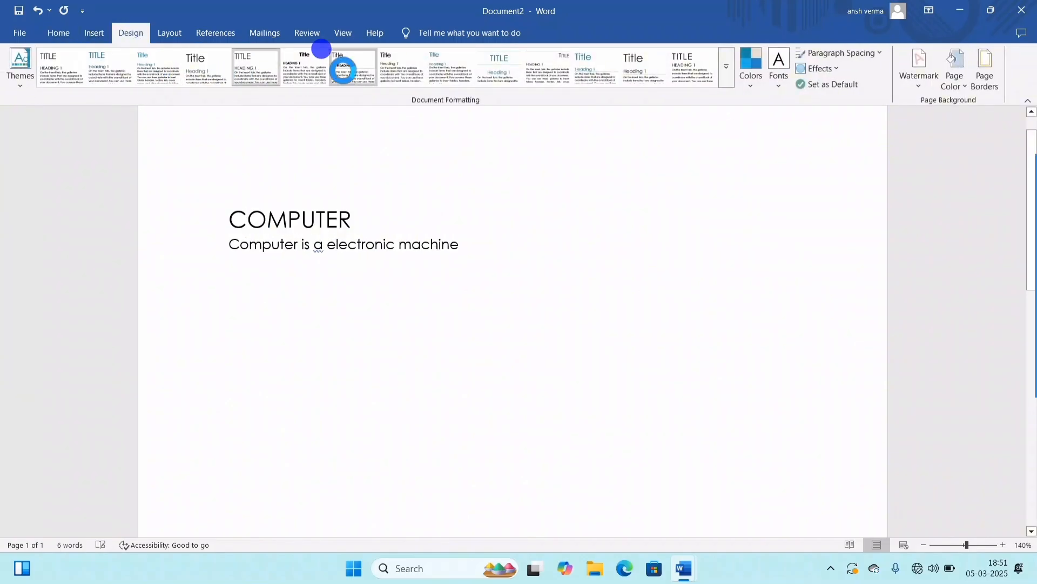
pyautogui.click(498, 74)
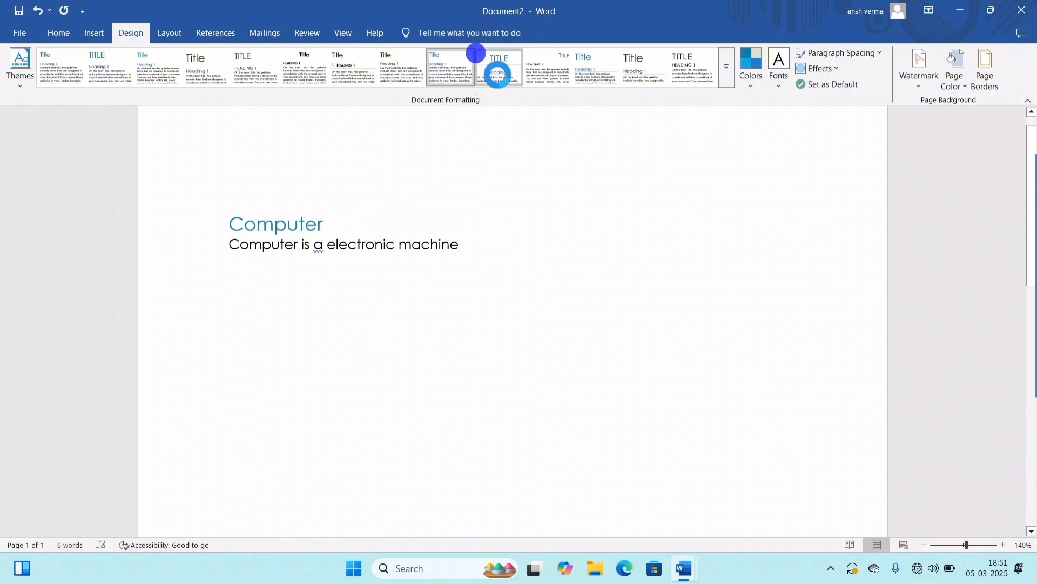
pyautogui.click(335, 60)
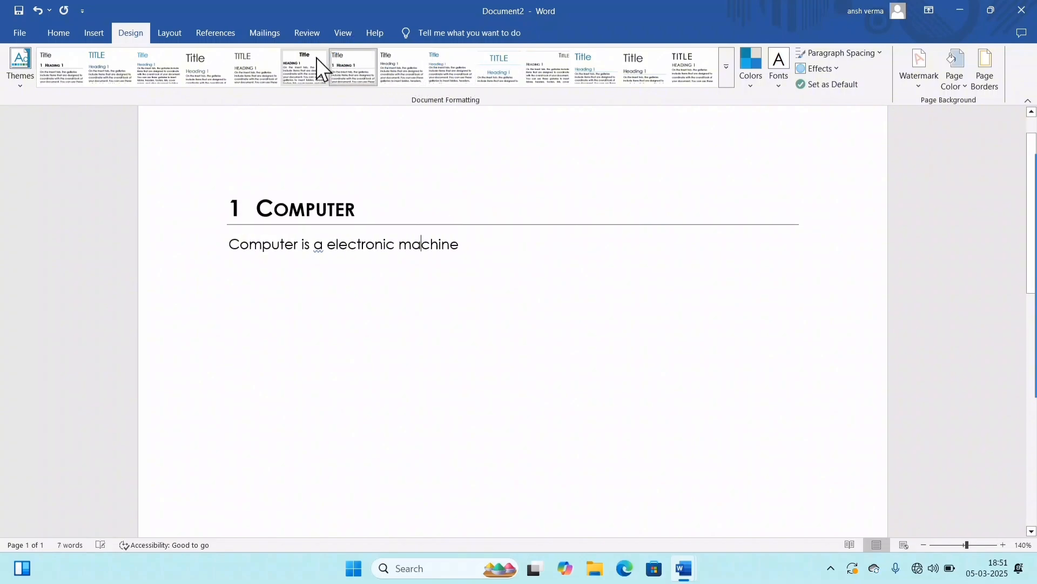
pyautogui.click(374, 62)
pyautogui.click(688, 65)
pyautogui.click(591, 64)
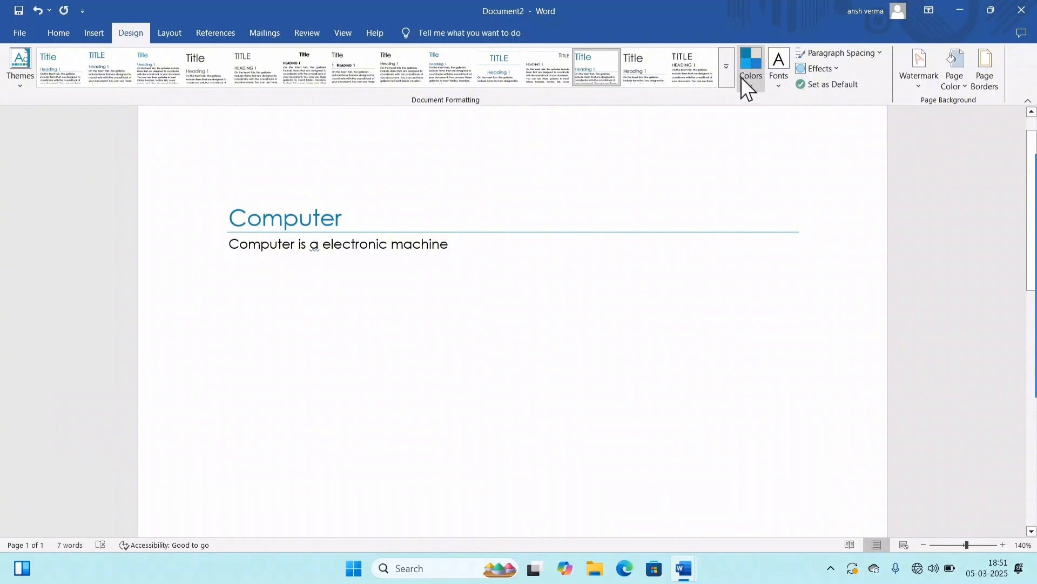
pyautogui.click(689, 75)
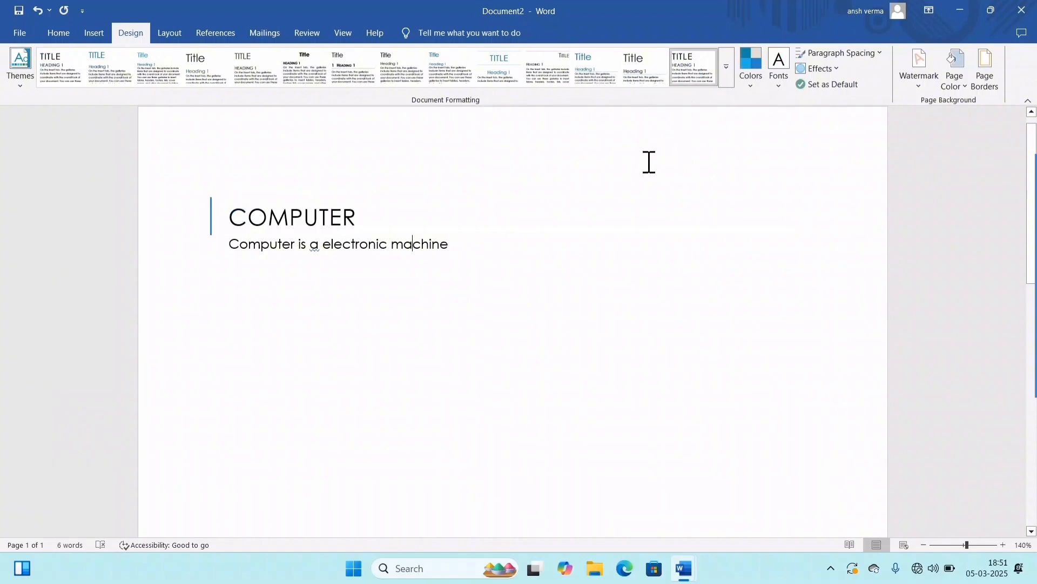
# Step: Preview the theme colour sets, apply Yellow Orange, and review its colours in the font colour palette
pyautogui.click(743, 76)
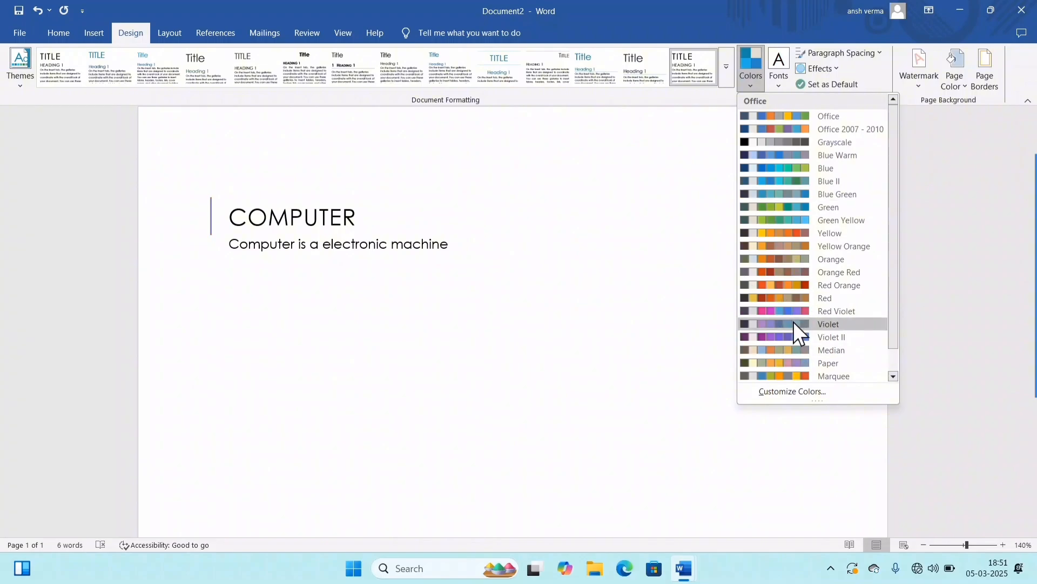
pyautogui.click(15, 75)
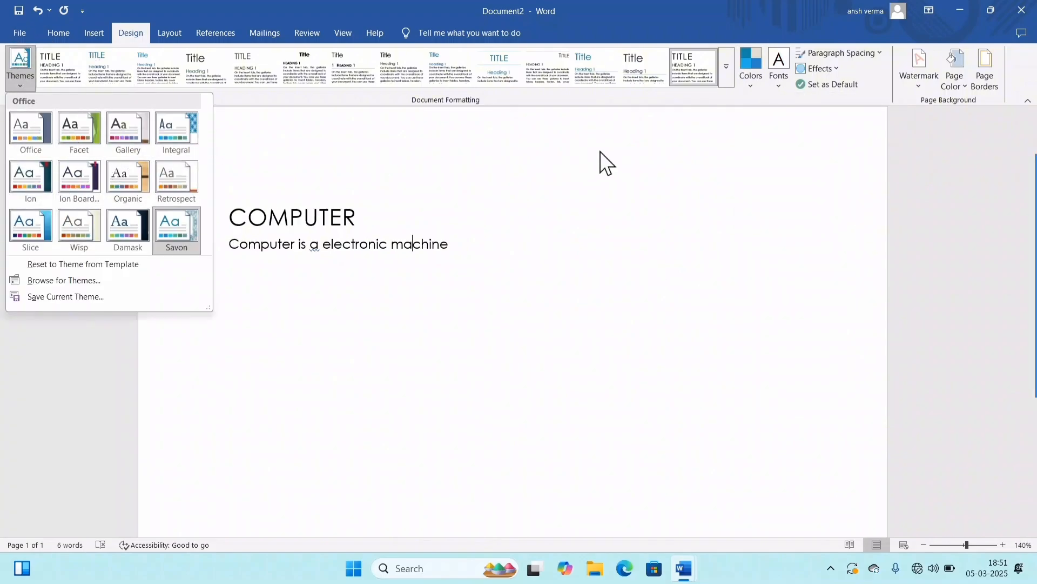
pyautogui.click(750, 81)
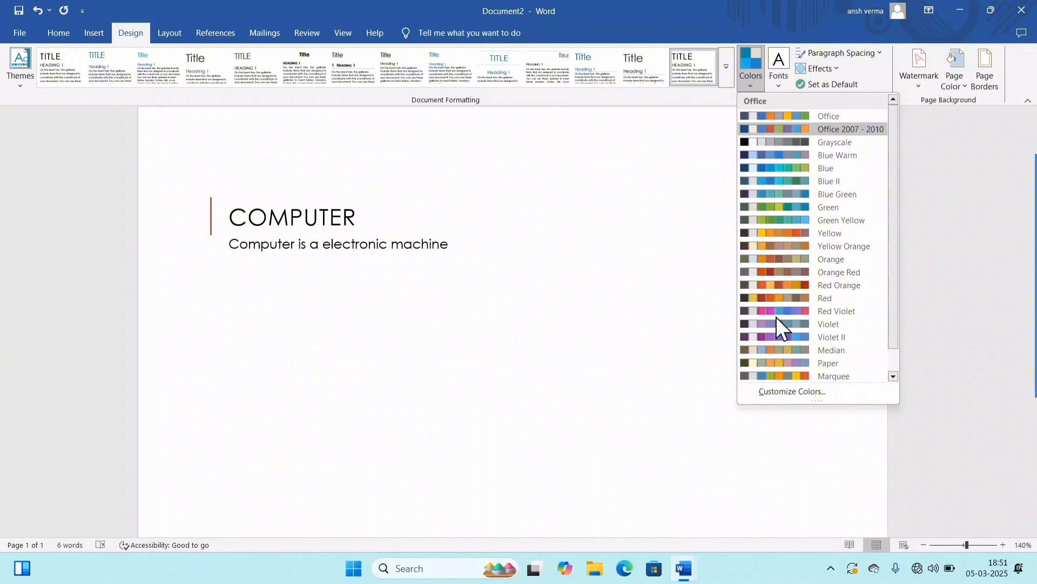
pyautogui.click(837, 244)
pyautogui.click(51, 41)
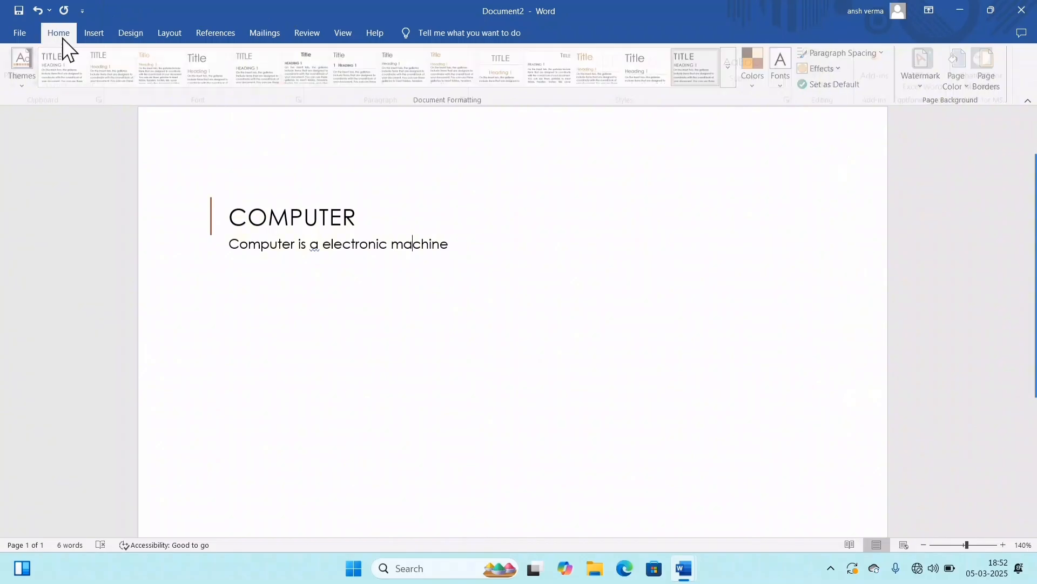
pyautogui.click(300, 80)
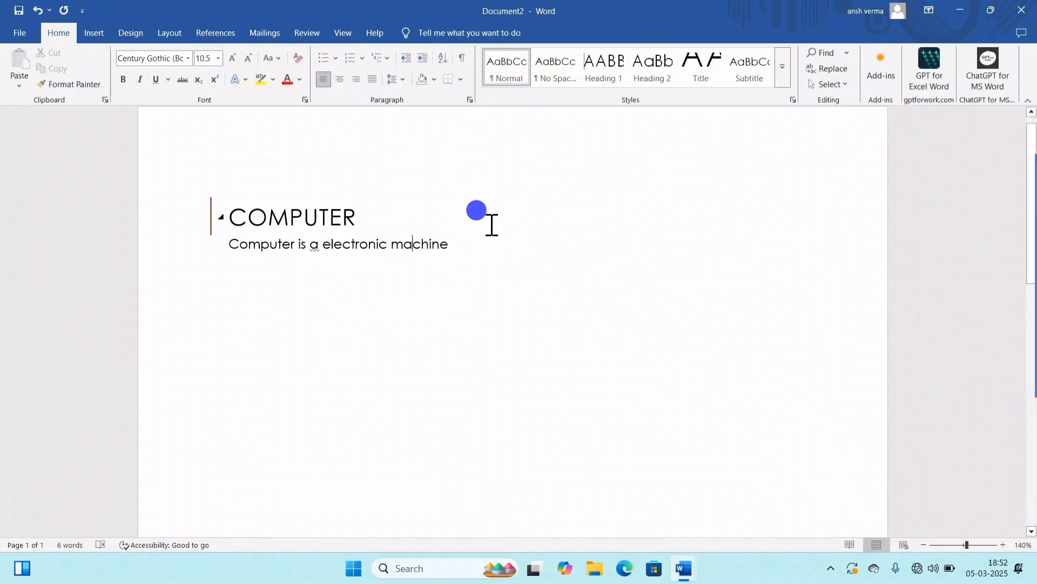
pyautogui.click(485, 217)
# Step: Preview other theme colour sets, browse the theme font pairs, and check the body font of the sentence
pyautogui.click(137, 35)
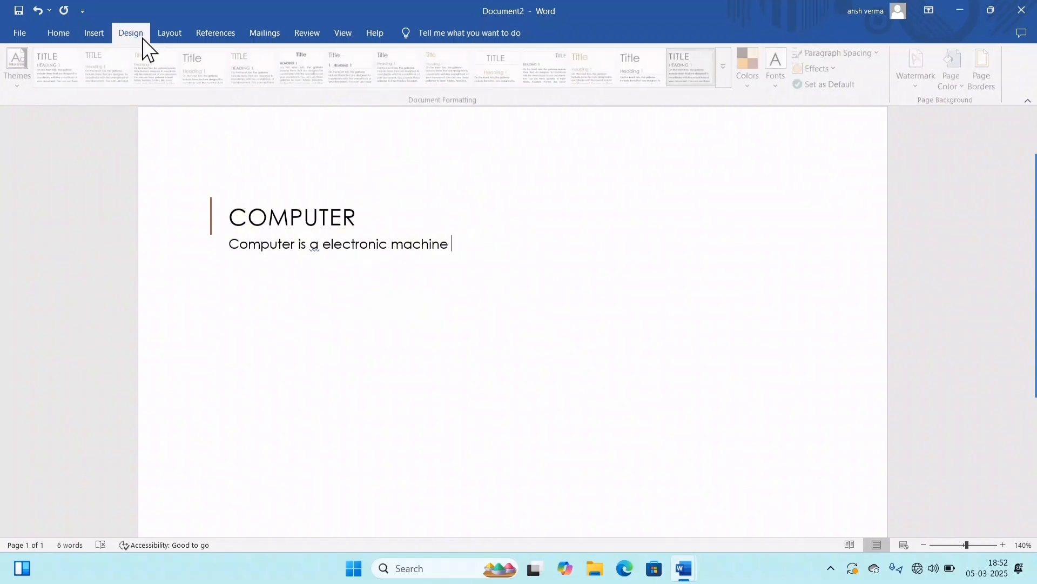
pyautogui.click(749, 88)
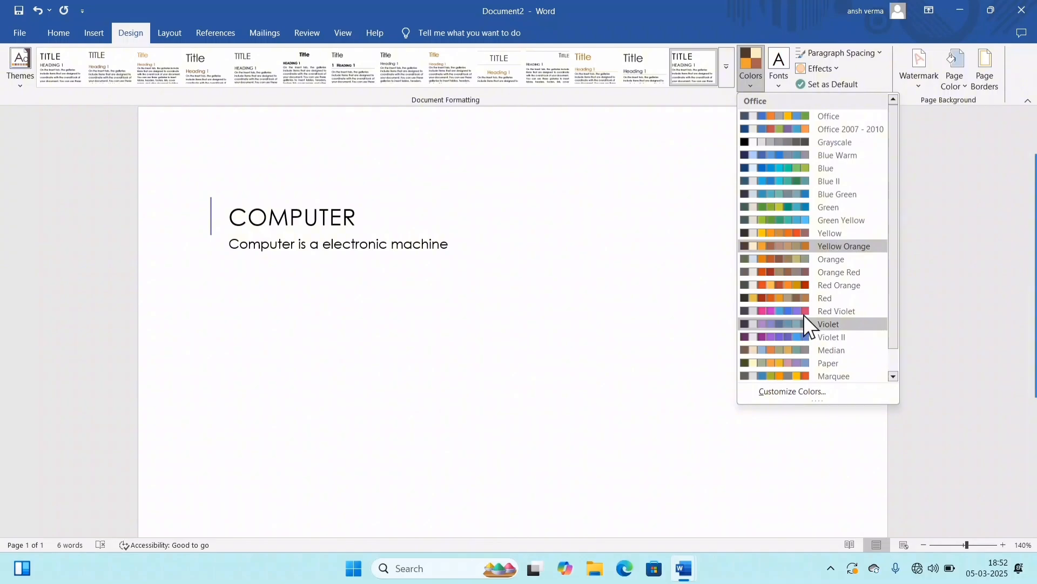
pyautogui.click(775, 85)
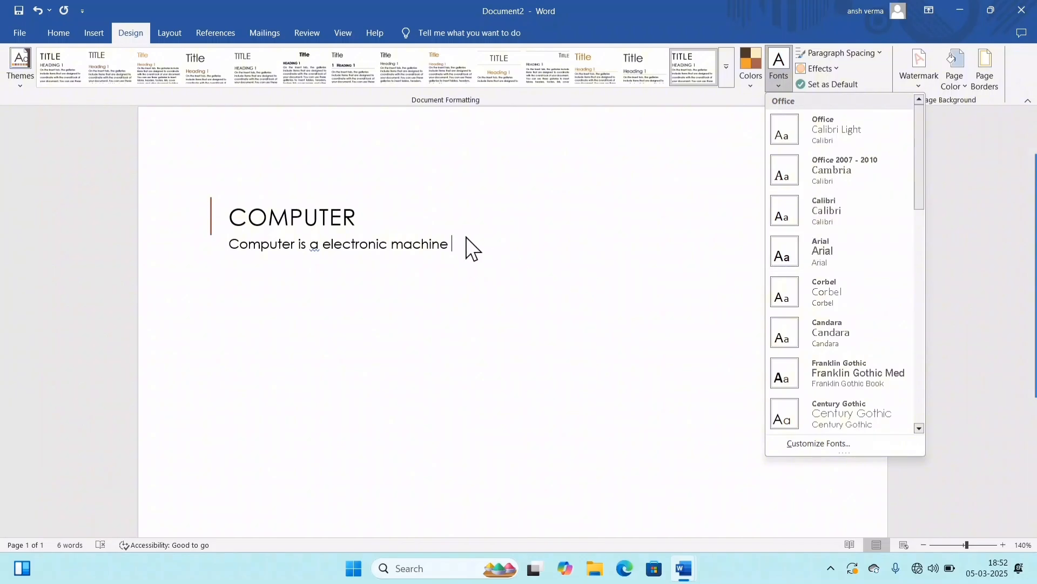
pyautogui.click(448, 220)
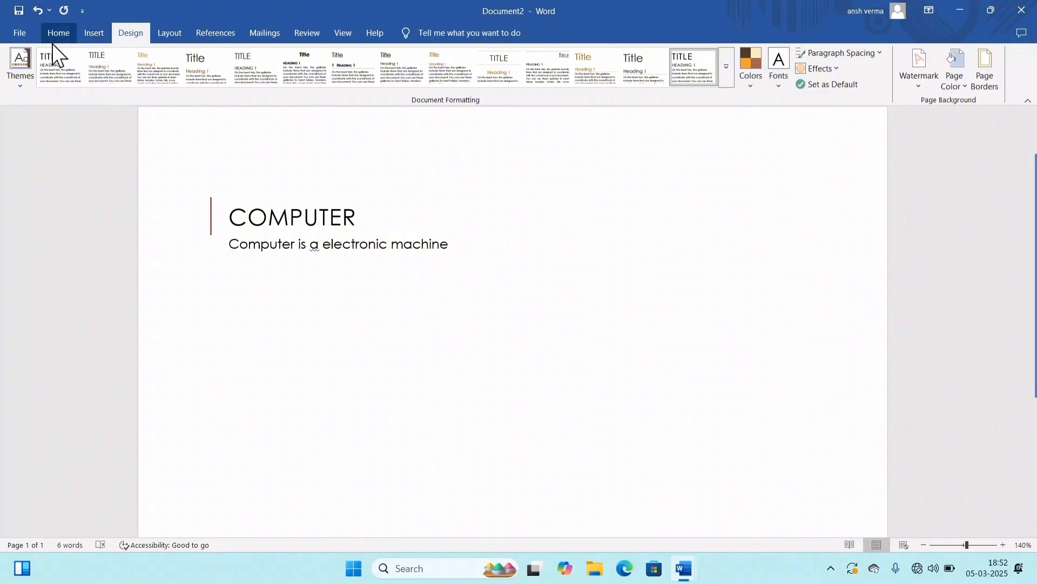
pyautogui.click(47, 30)
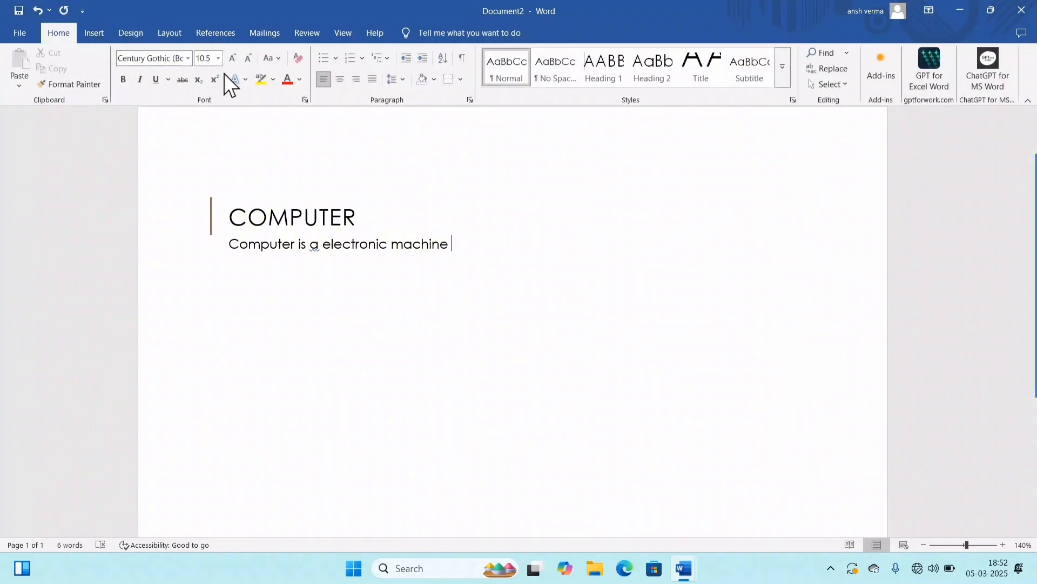
pyautogui.click(123, 38)
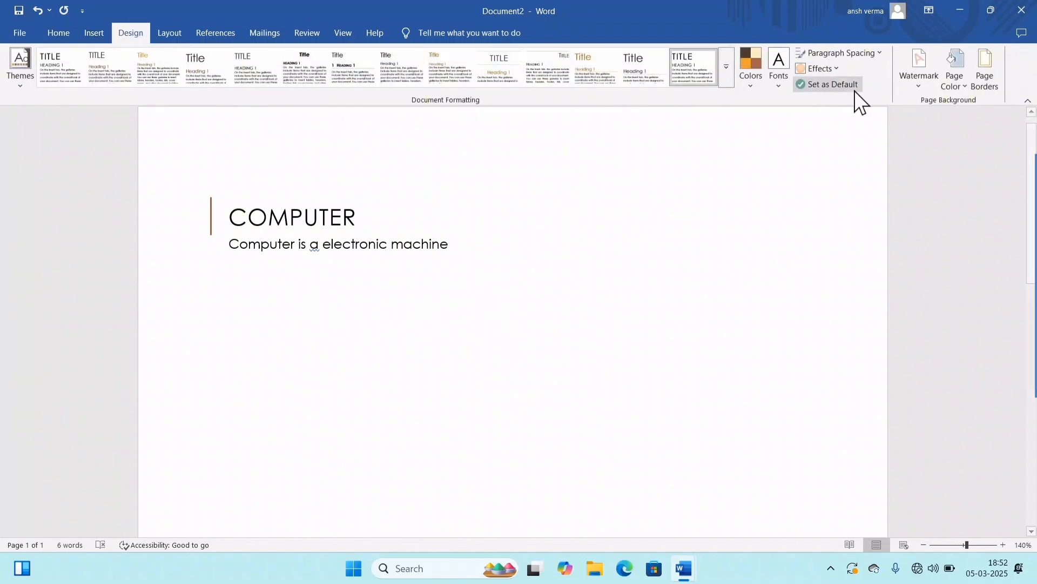
# Step: Apply the Arial theme fonts to the document and check the body font name
pyautogui.click(767, 87)
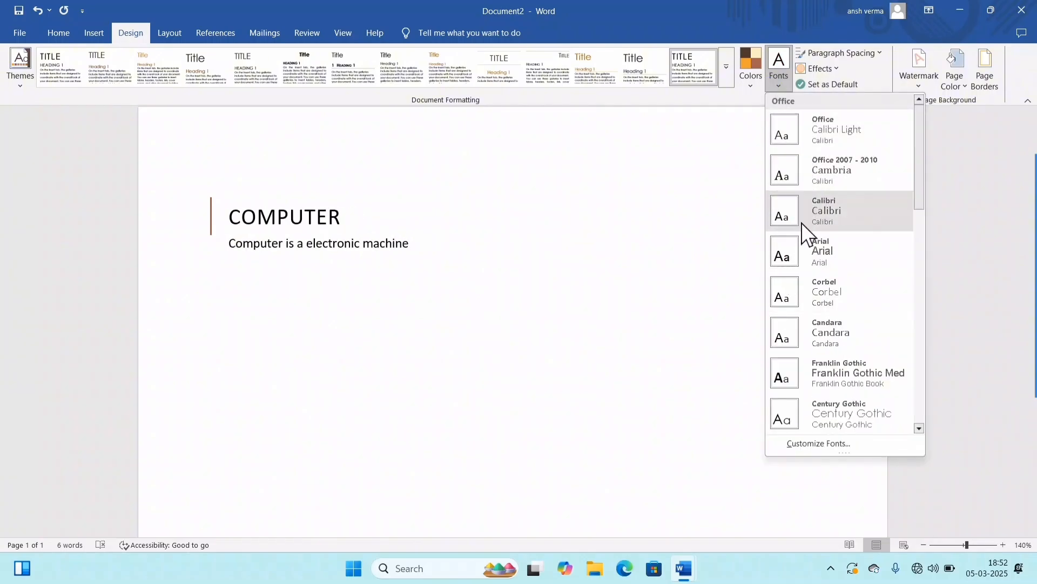
pyautogui.click(834, 254)
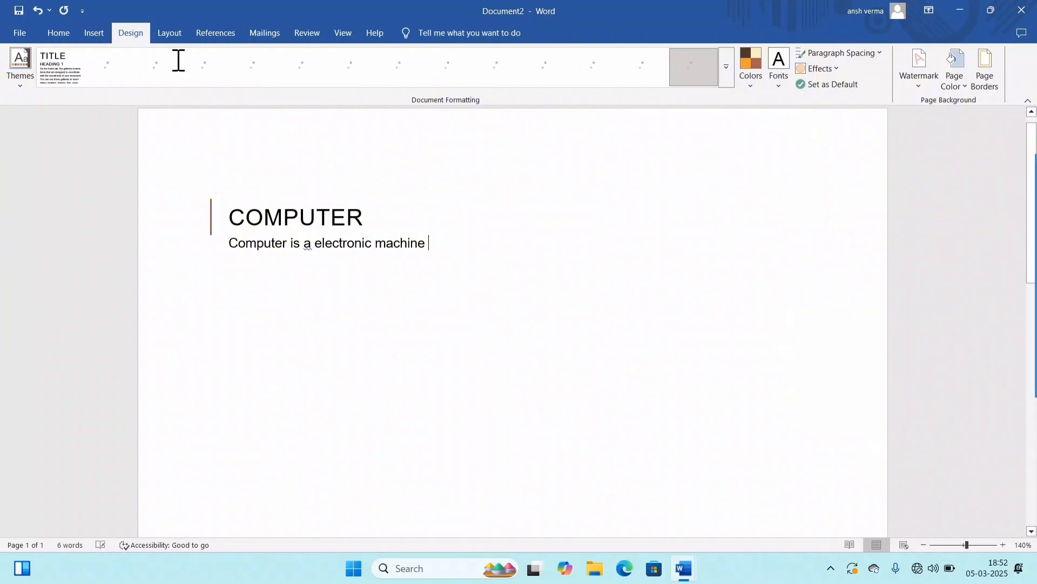
pyautogui.click(52, 30)
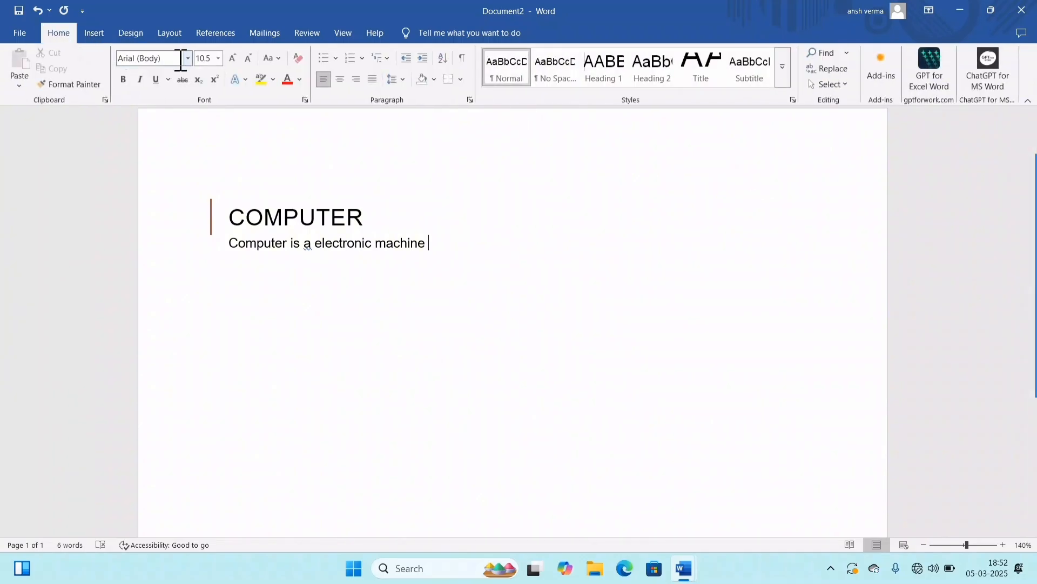
# Step: Preview further theme font pairs and apply the Calibri theme fonts to the document
pyautogui.click(133, 35)
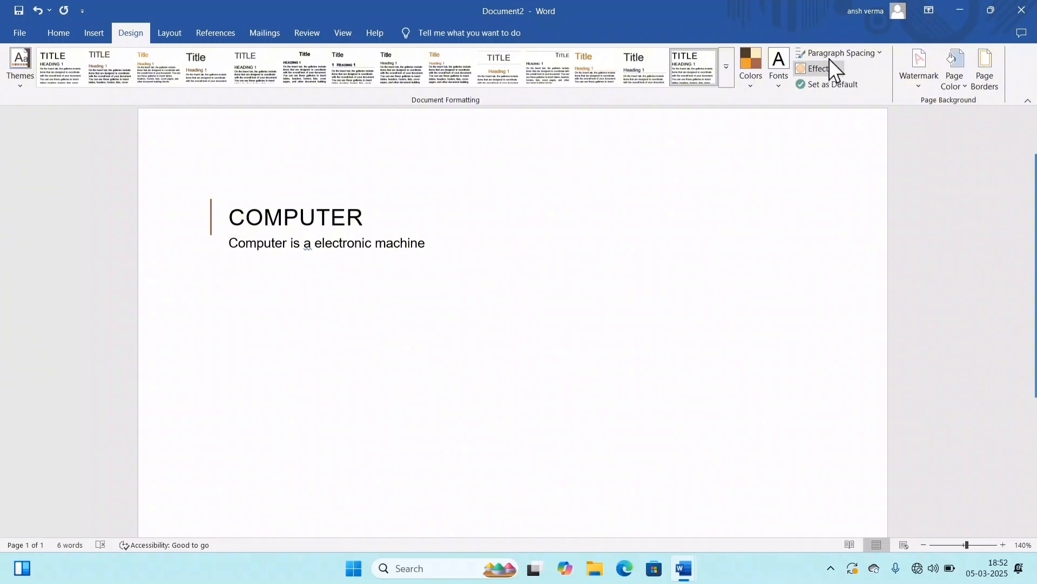
pyautogui.click(778, 84)
pyautogui.scroll(-5, 848, 410)
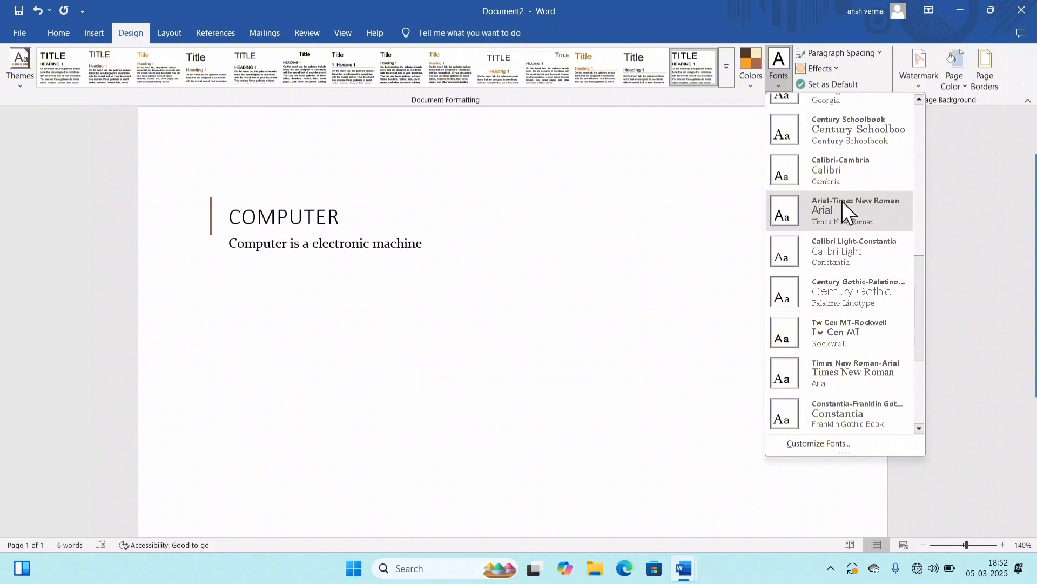
pyautogui.scroll(6, 864, 208)
pyautogui.click(830, 209)
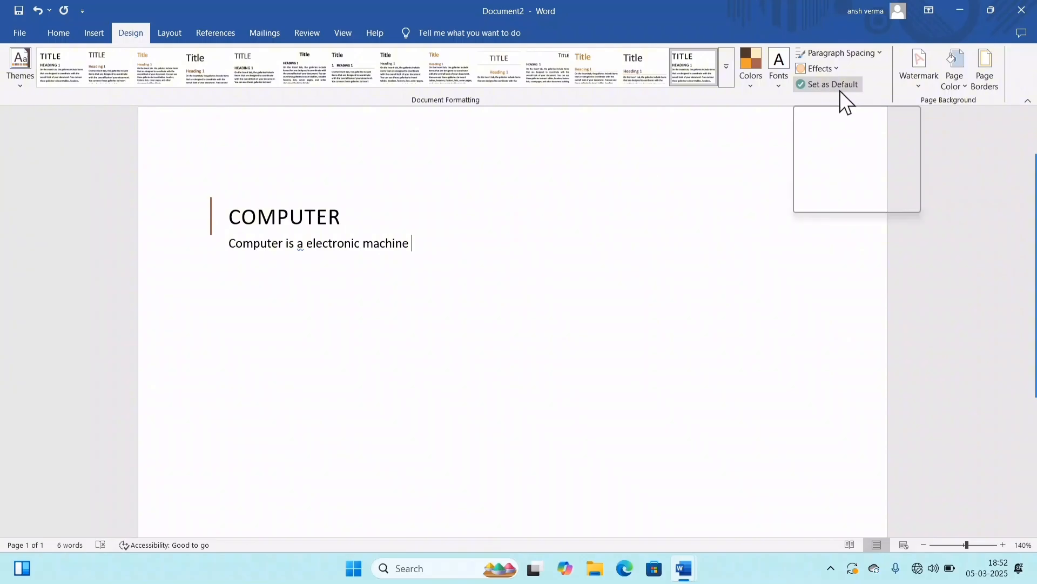
# Step: Set the current style set and theme as the default for new documents, and create a new blank document
pyautogui.click(818, 84)
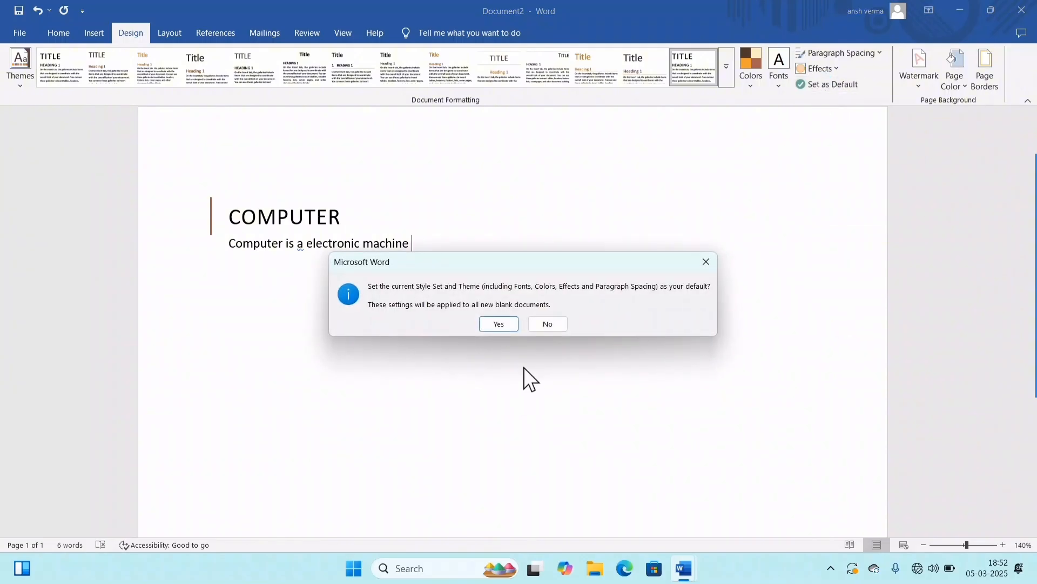
pyautogui.click(500, 324)
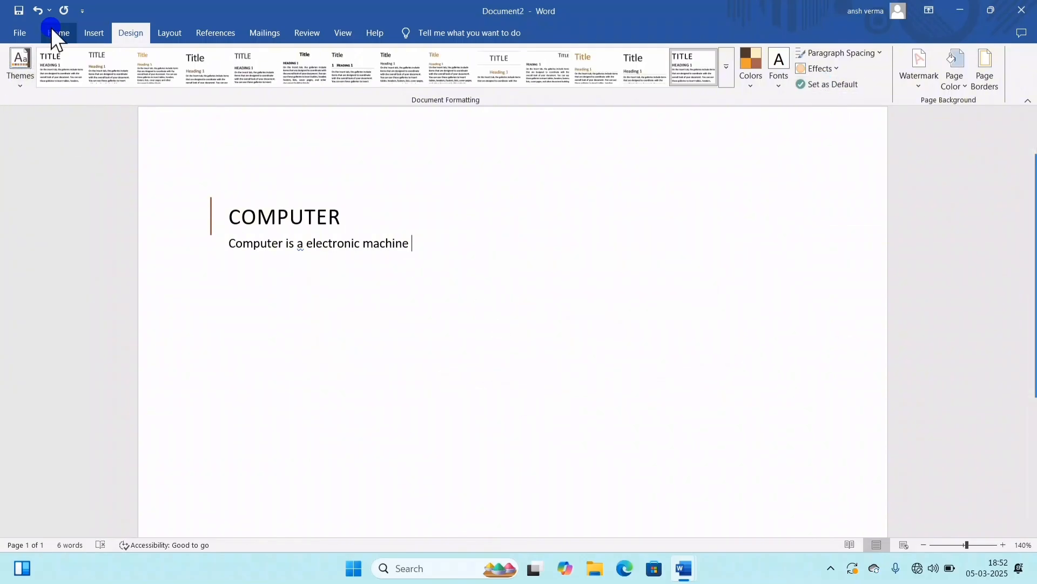
pyautogui.click(52, 30)
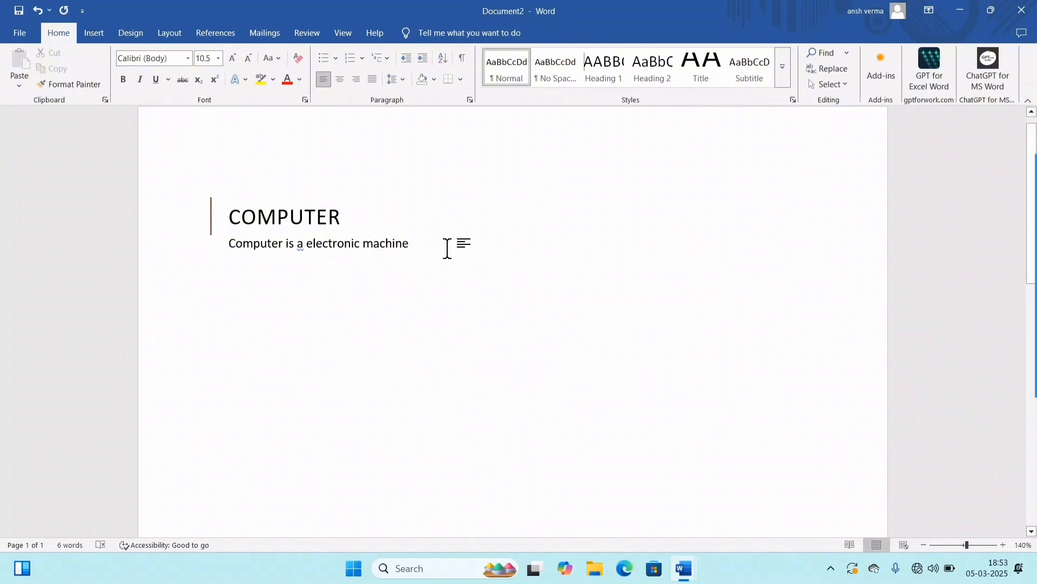
pyautogui.hotkey('ctrl', 'n')
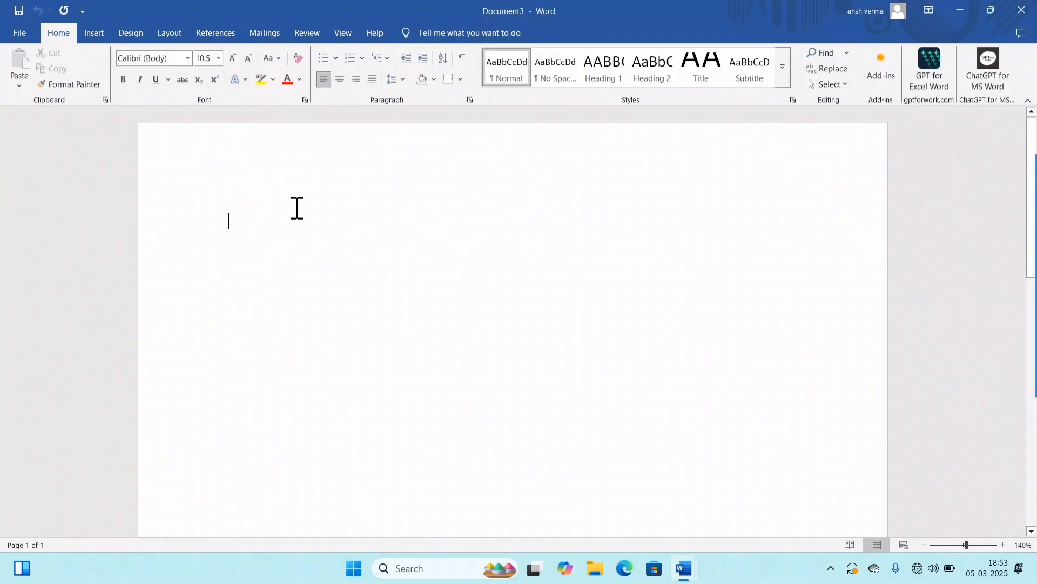
pyautogui.keyDown('ctrl'); pyautogui.scroll(5, 350, 244); pyautogui.keyUp('ctrl')
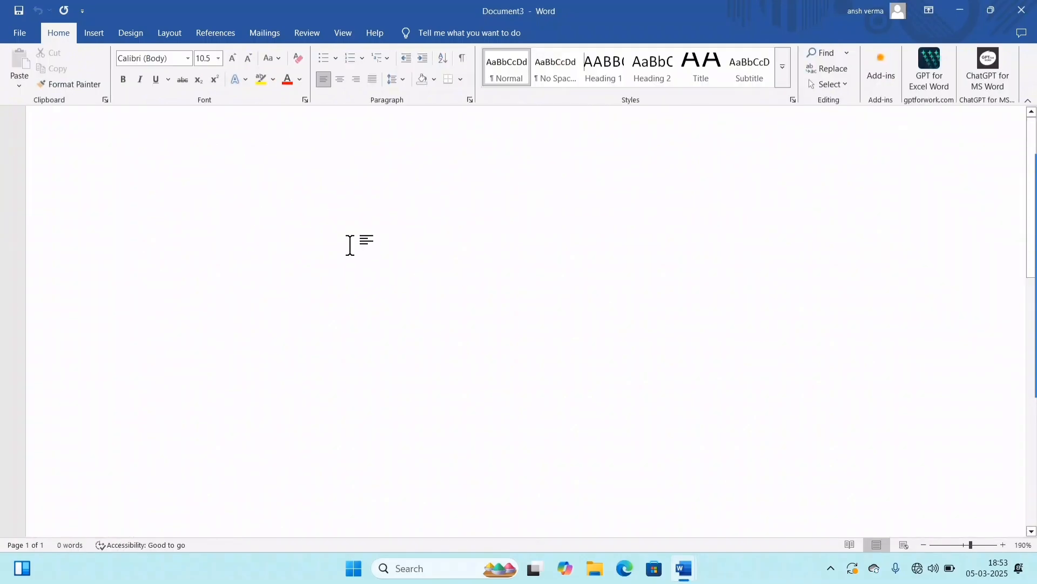
pyautogui.keyDown('ctrl'); pyautogui.scroll(-2, 225, 162); pyautogui.keyUp('ctrl')
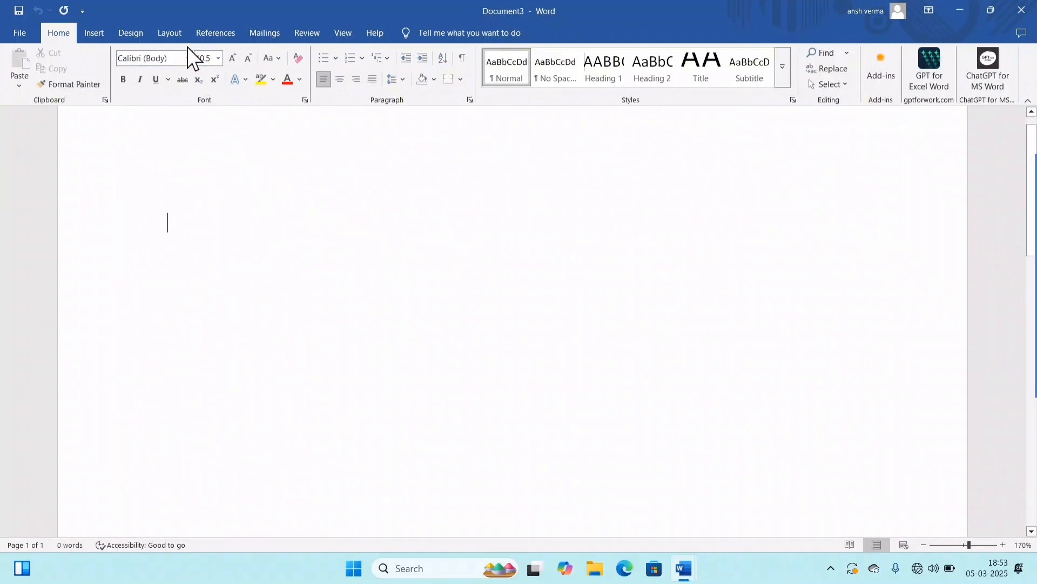
# Step: Fill the new blank document with sample paragraphs using =rand()
pyautogui.click(143, 35)
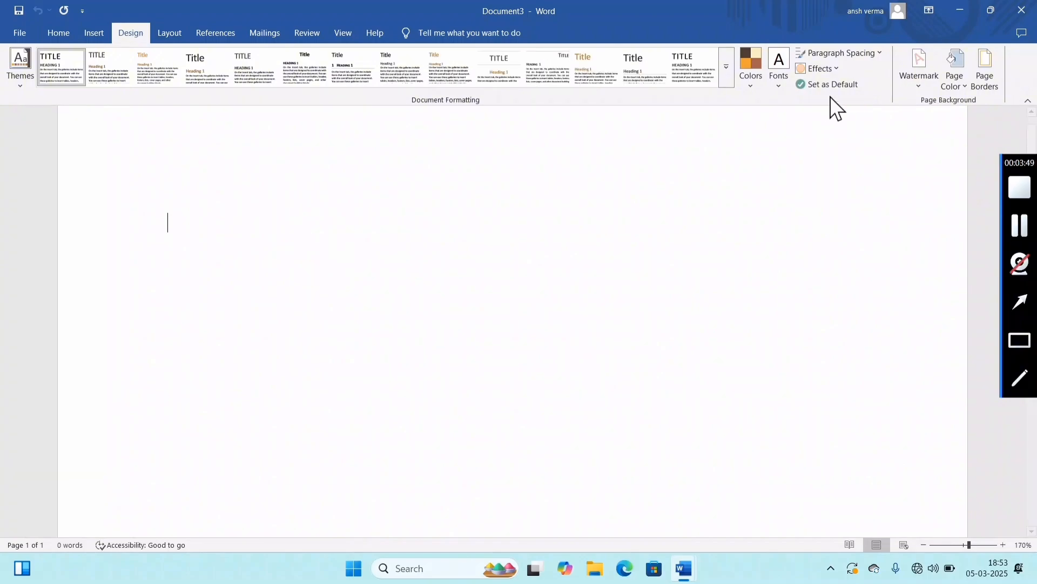
pyautogui.click(783, 133)
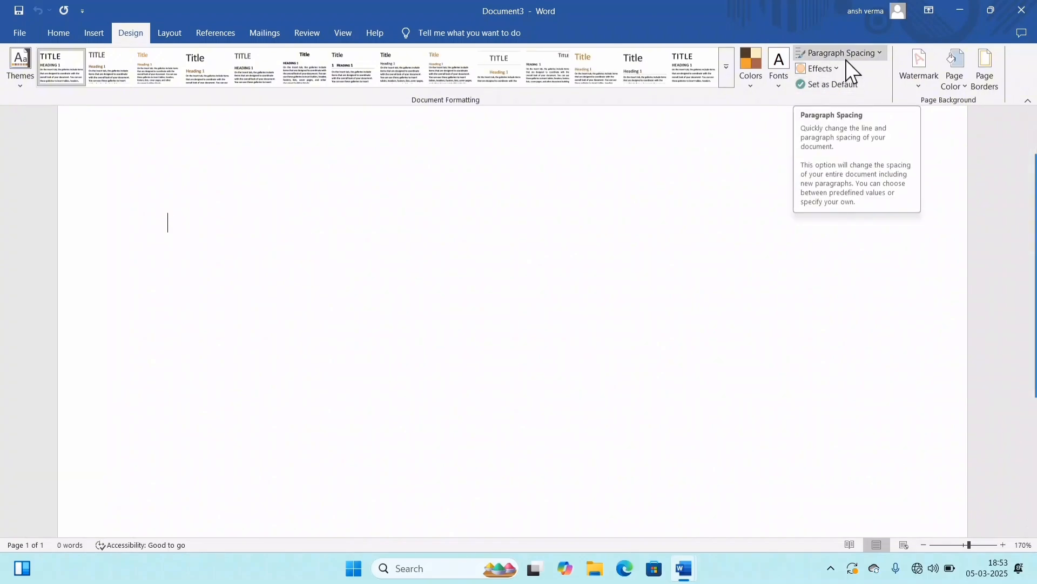
pyautogui.write('=r')
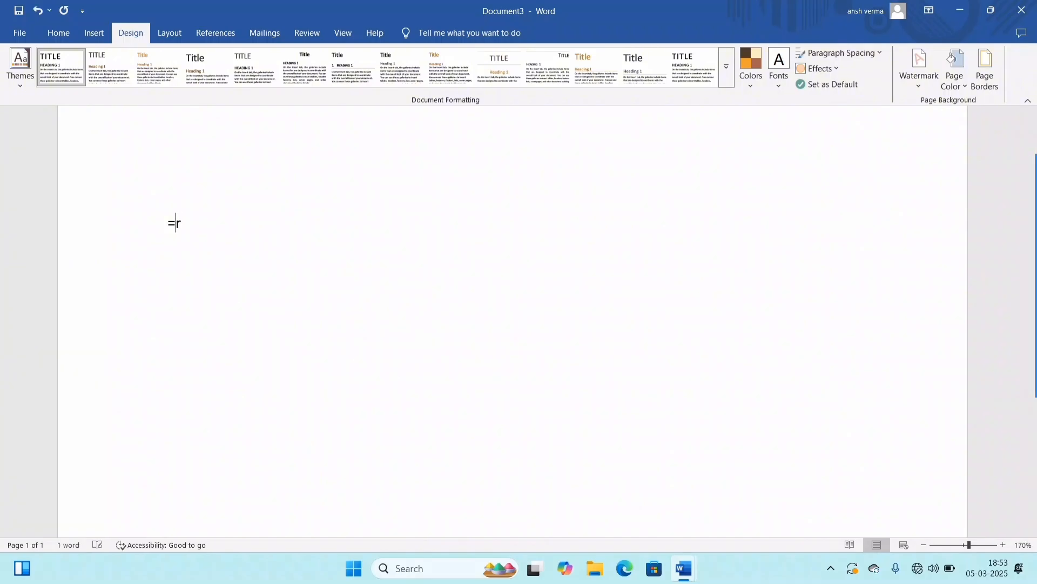
pyautogui.write('and()')
pyautogui.press('Left')
pyautogui.press('Return')
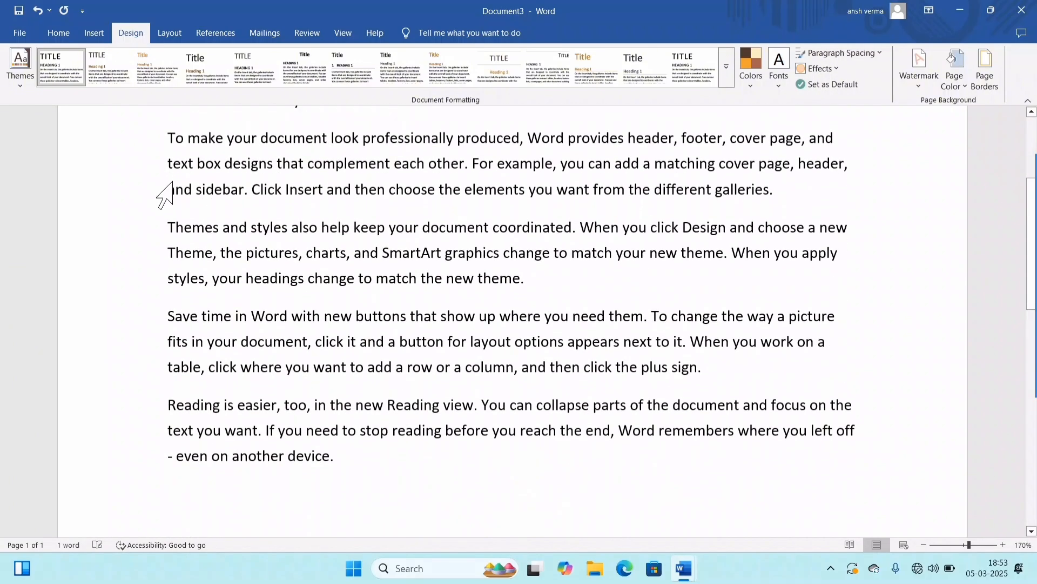
pyautogui.moveTo(993, 371)
pyautogui.click(527, 242)
pyautogui.scroll(5, 568, 235)
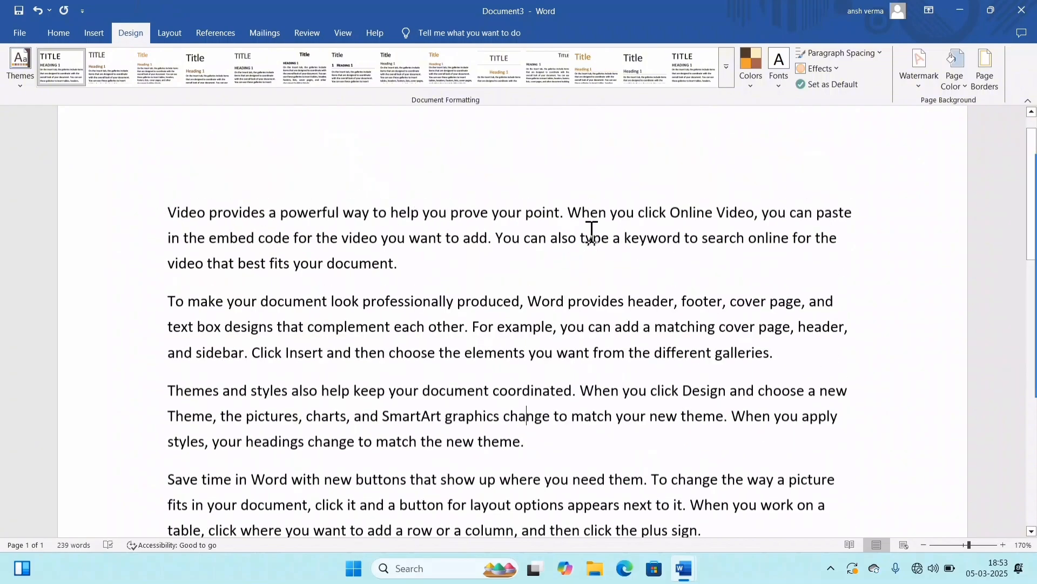
# Step: Examine the built-in paragraph spacing options and the theme effects without applying any
pyautogui.click(832, 55)
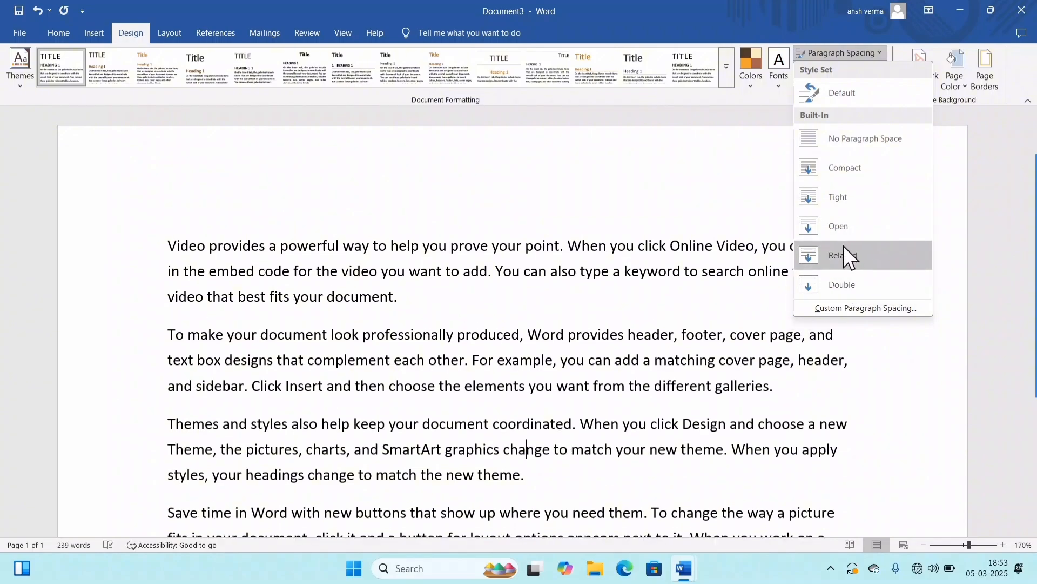
pyautogui.click(672, 307)
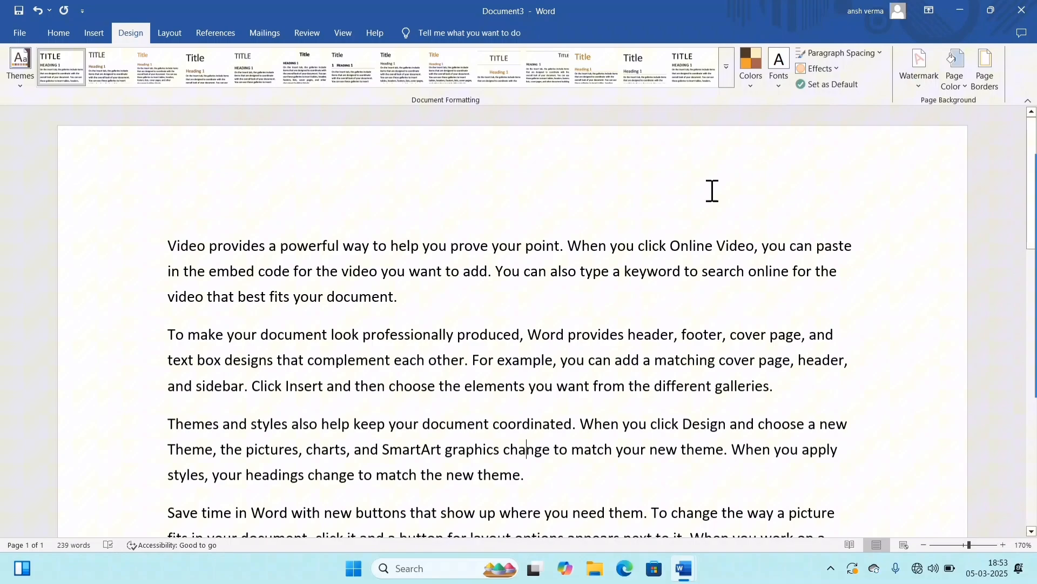
pyautogui.click(835, 69)
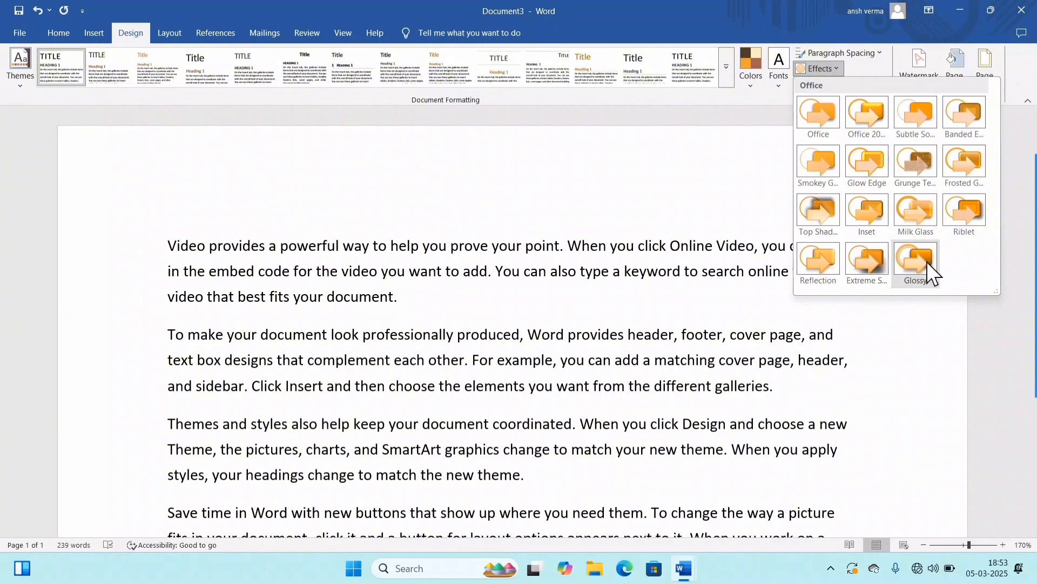
pyautogui.click(885, 163)
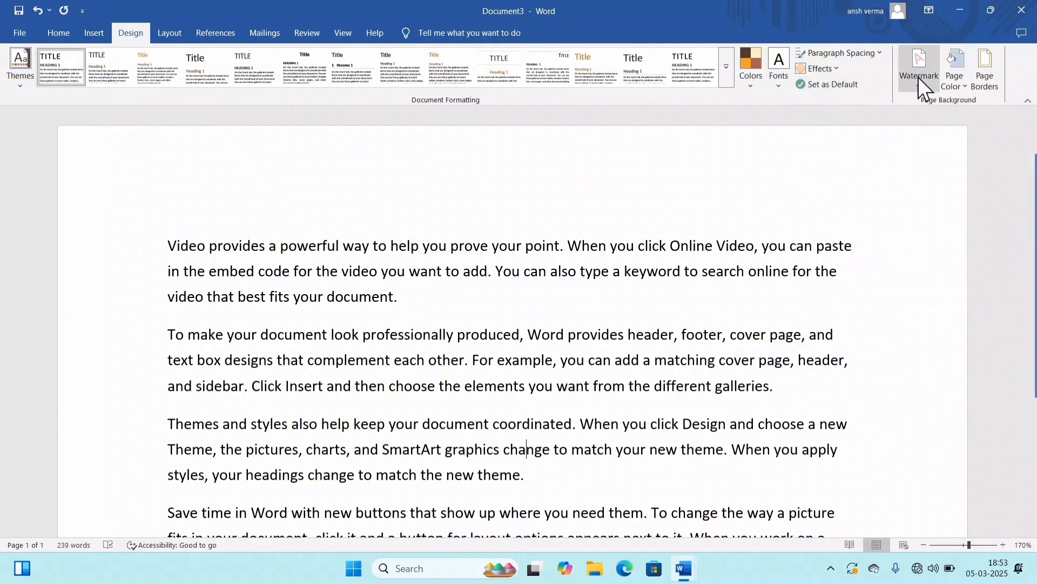
pyautogui.scroll(-3, 662, 353)
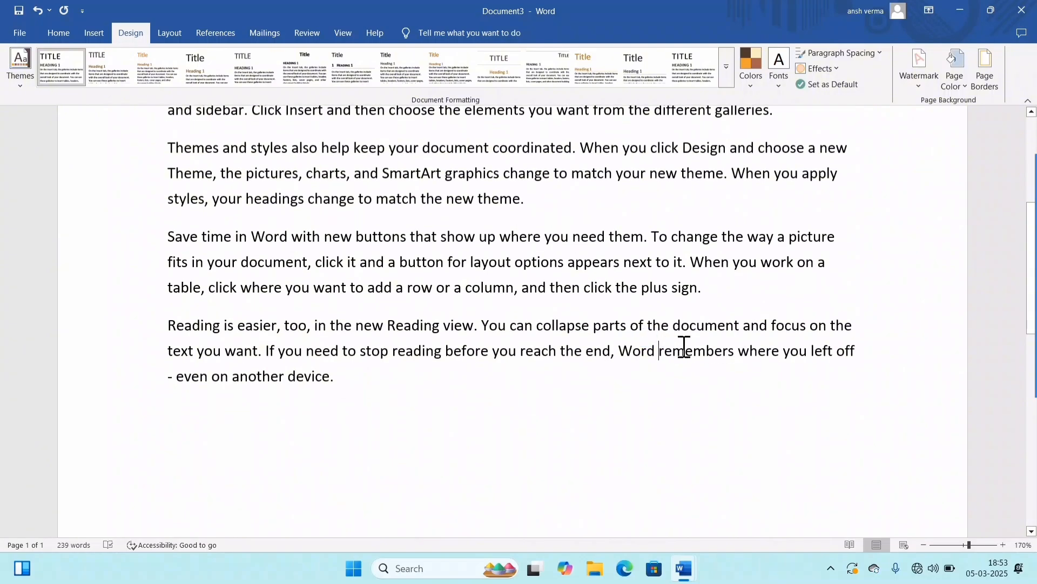
pyautogui.scroll(-5, 683, 348)
pyautogui.scroll(5, 706, 375)
pyautogui.scroll(4, 719, 368)
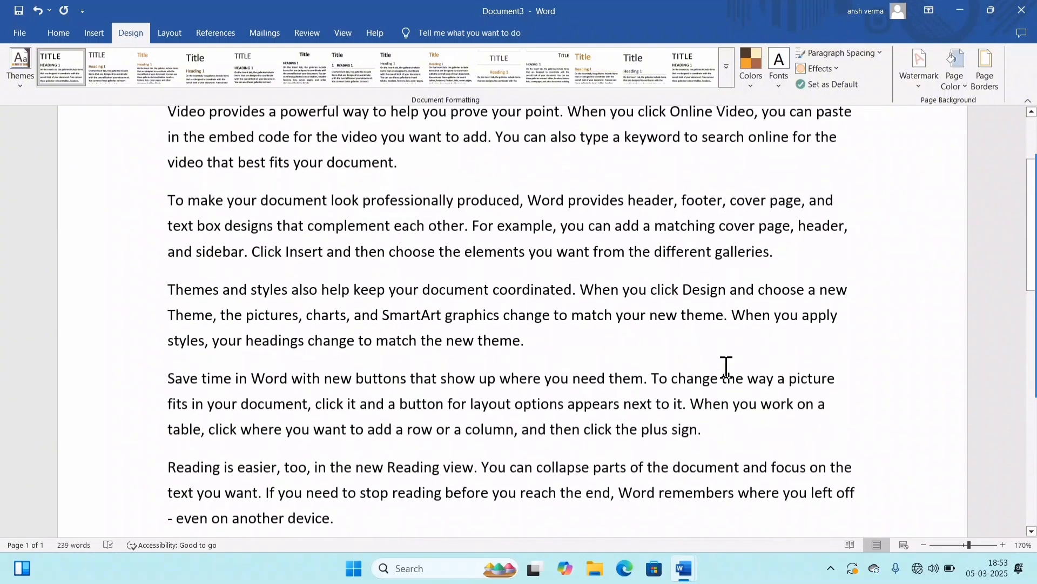
pyautogui.scroll(-3, 572, 355)
pyautogui.scroll(-5, 571, 356)
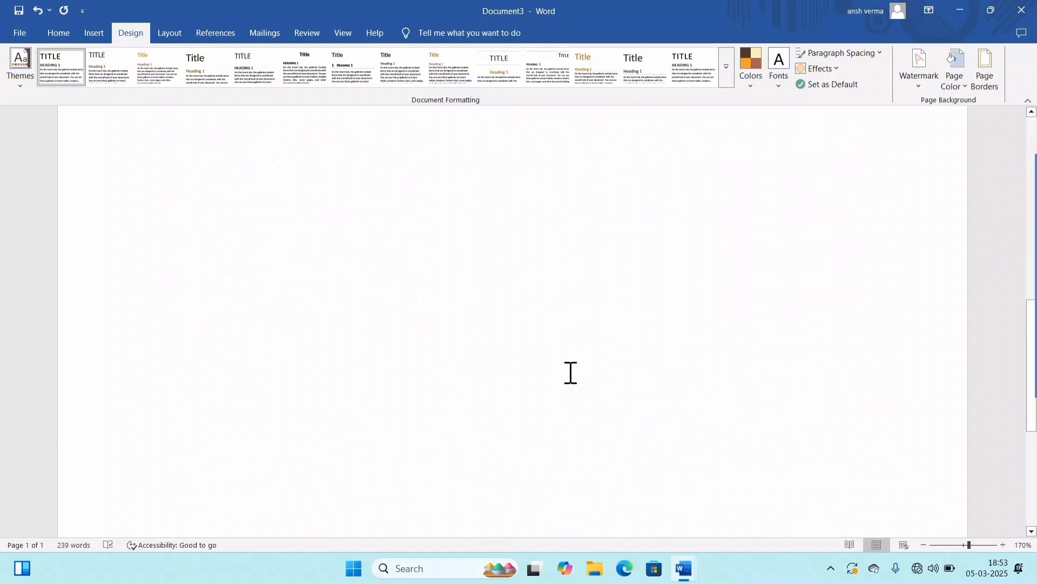
# Step: Define a custom text watermark that reads COMPUTER POINT
pyautogui.scroll(8, 572, 373)
pyautogui.click(923, 86)
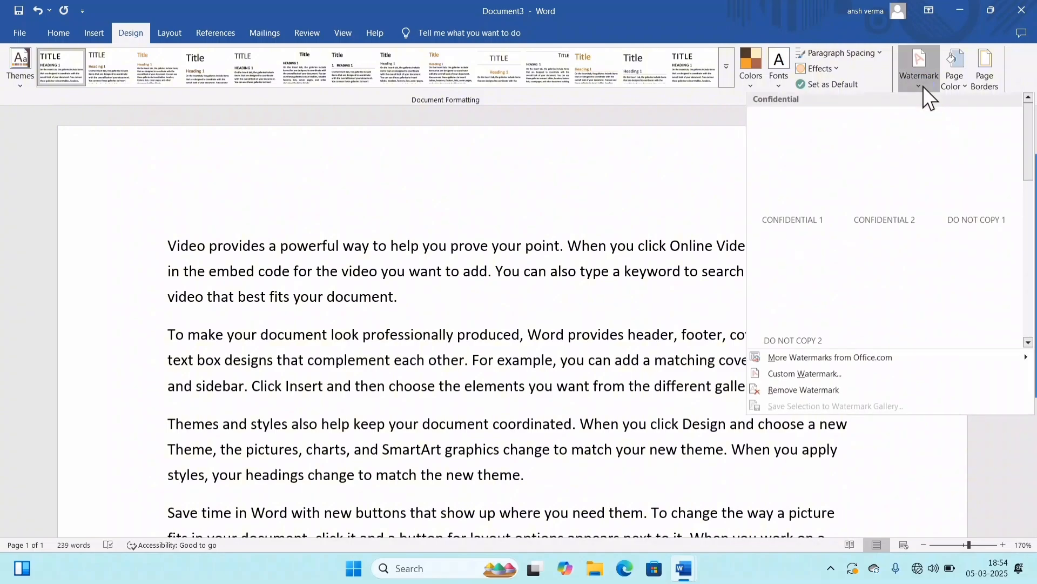
pyautogui.click(783, 378)
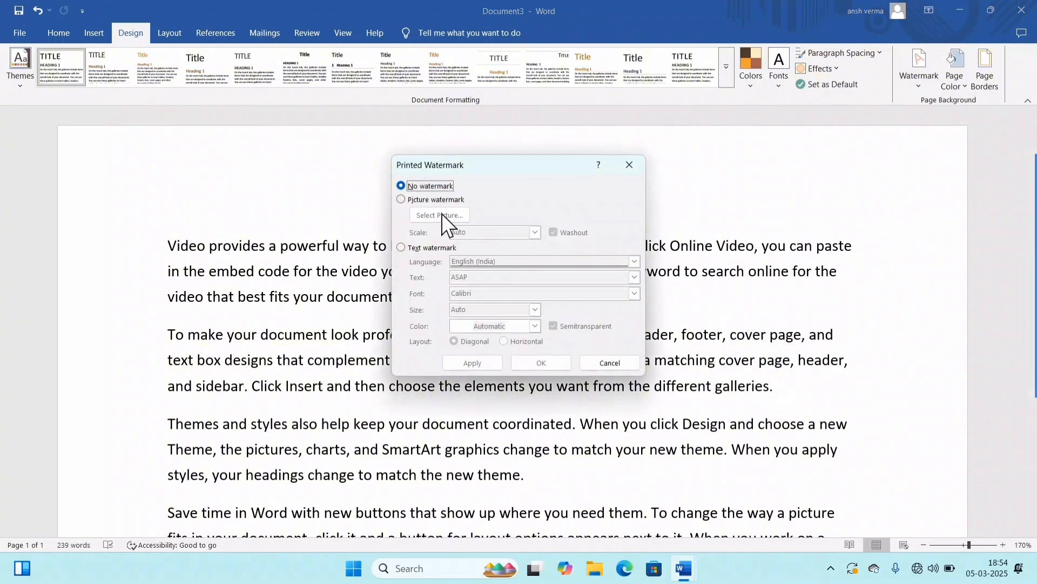
pyautogui.click(401, 247)
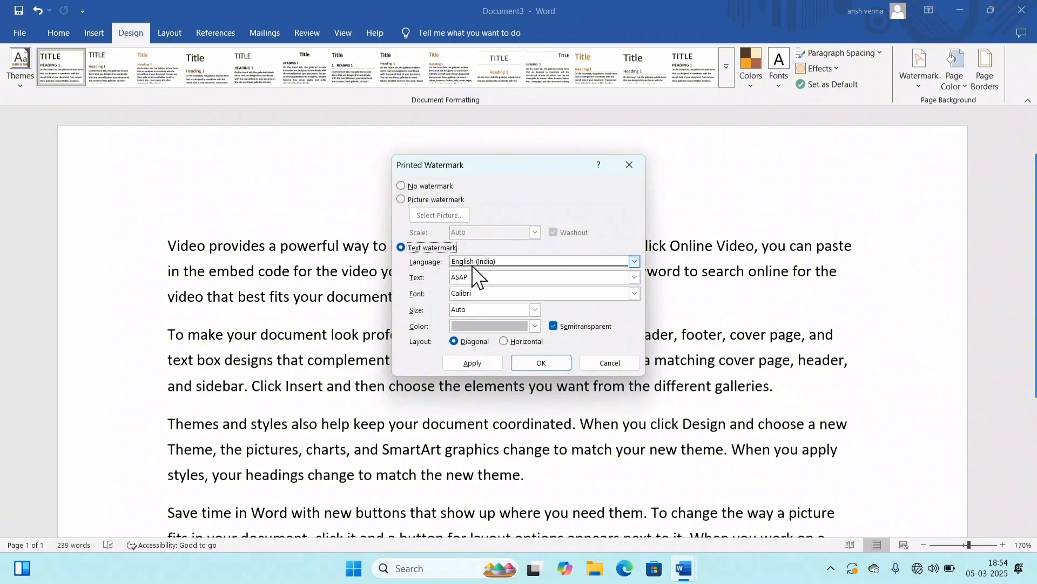
pyautogui.click(486, 277)
pyautogui.doubleClick(492, 278)
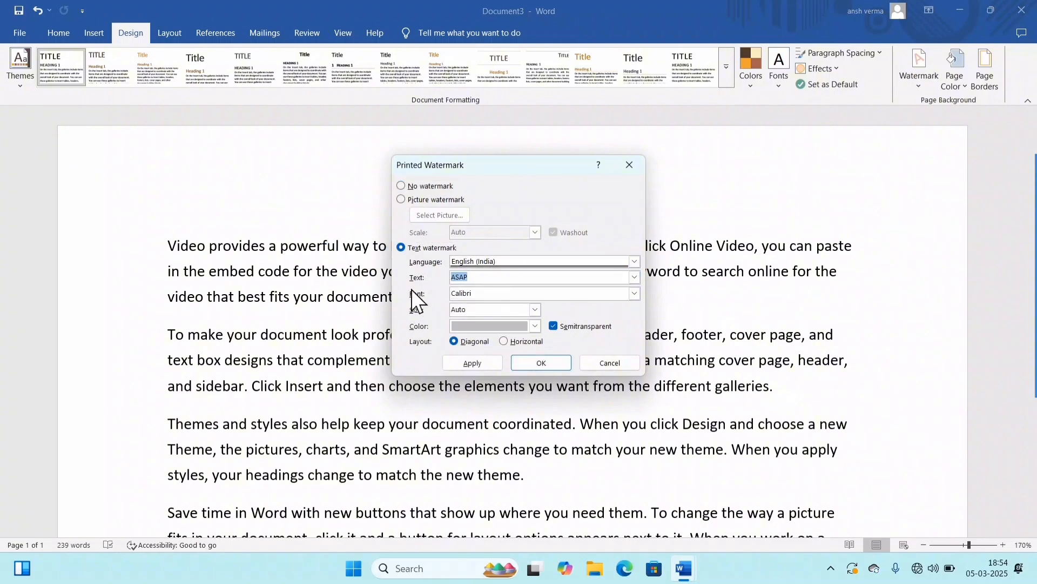
pyautogui.write('co')
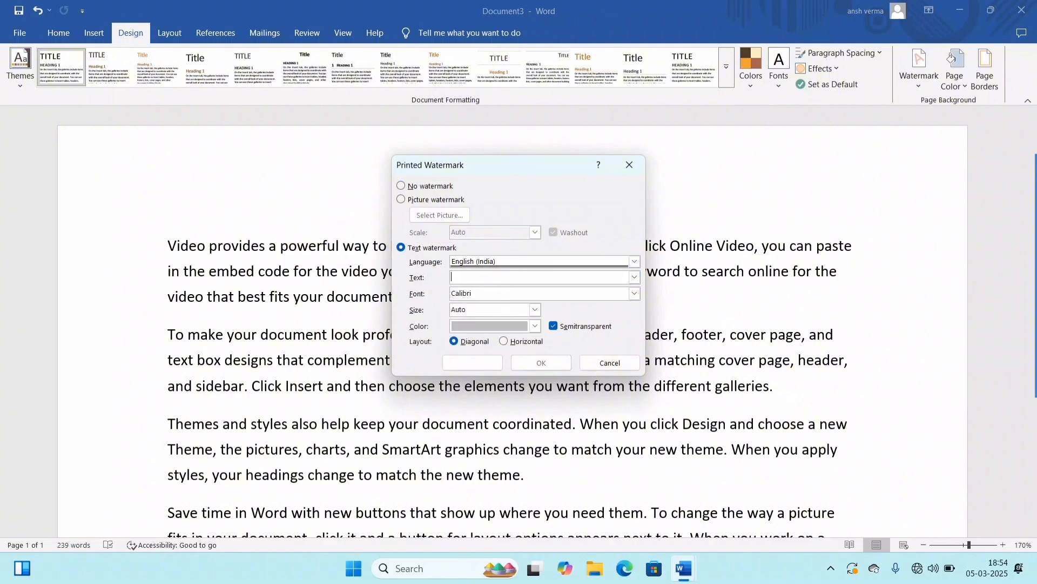
pyautogui.press('BackSpace')
pyautogui.press('BackSpace')
pyautogui.write('COMPUTER POINT')
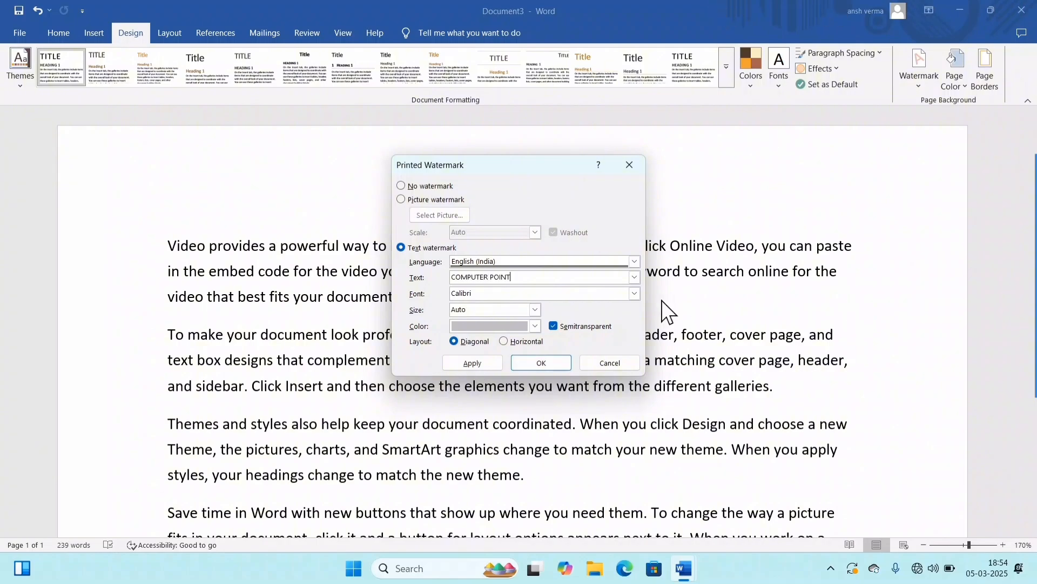
# Step: Set the watermark text colour to standard red and apply the watermark to the document
pyautogui.click(502, 329)
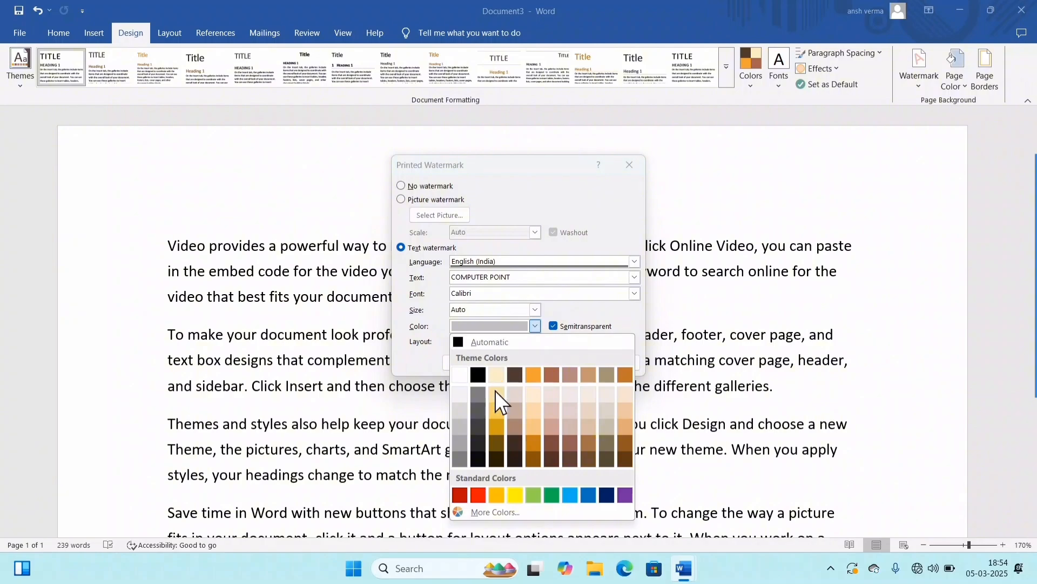
pyautogui.click(478, 494)
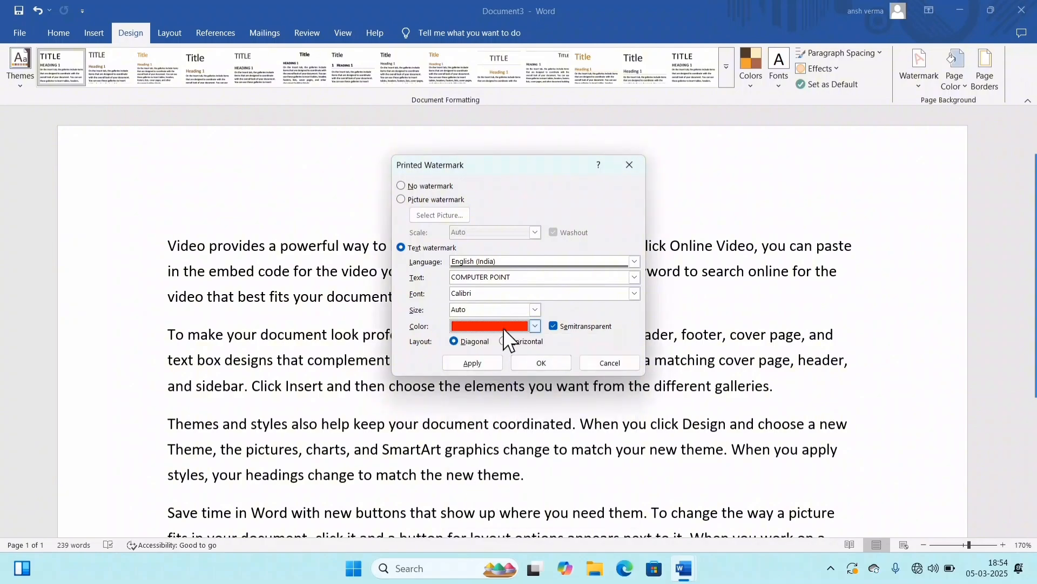
pyautogui.click(473, 364)
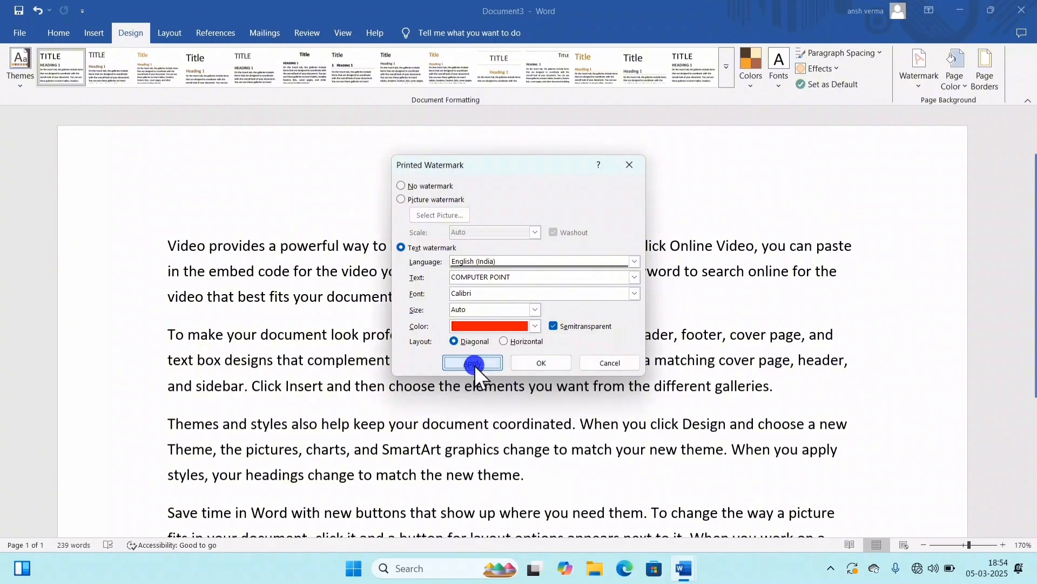
pyautogui.click(605, 364)
pyautogui.scroll(-7, 621, 379)
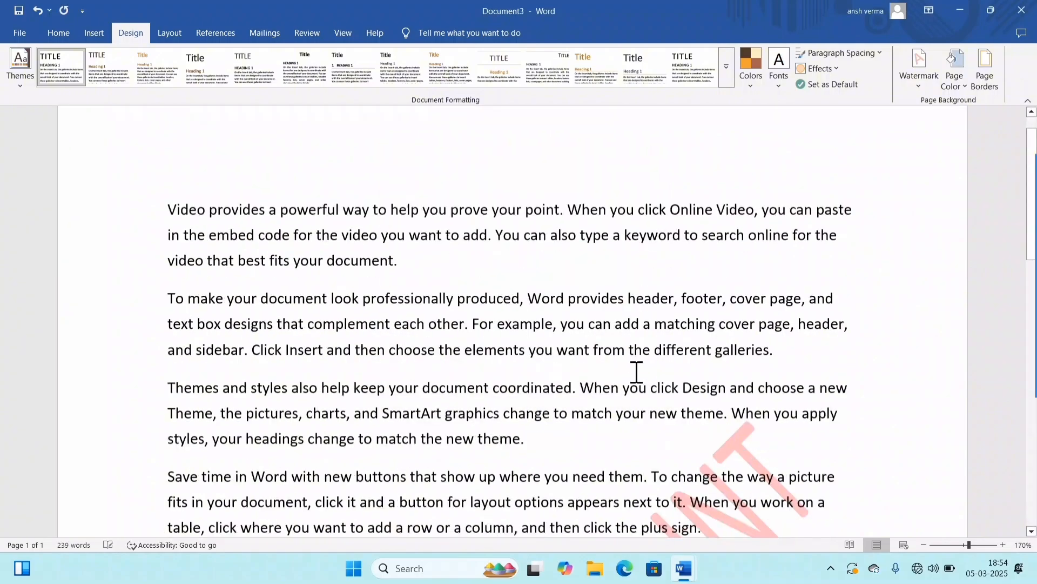
pyautogui.scroll(7, 597, 413)
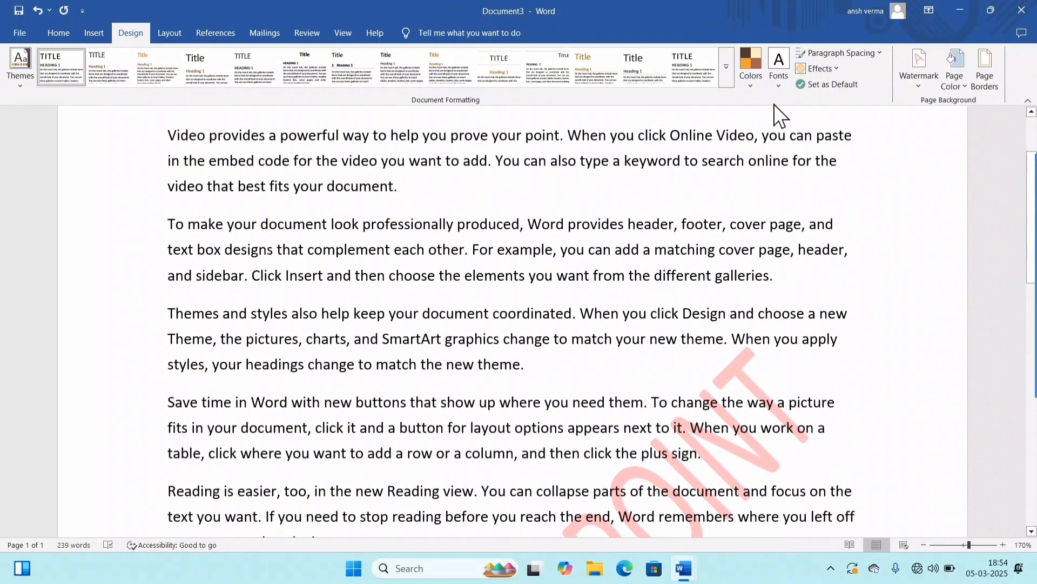
# Step: Reopen the custom watermark settings and apply the Calisto MT font to the watermark text
pyautogui.click(918, 82)
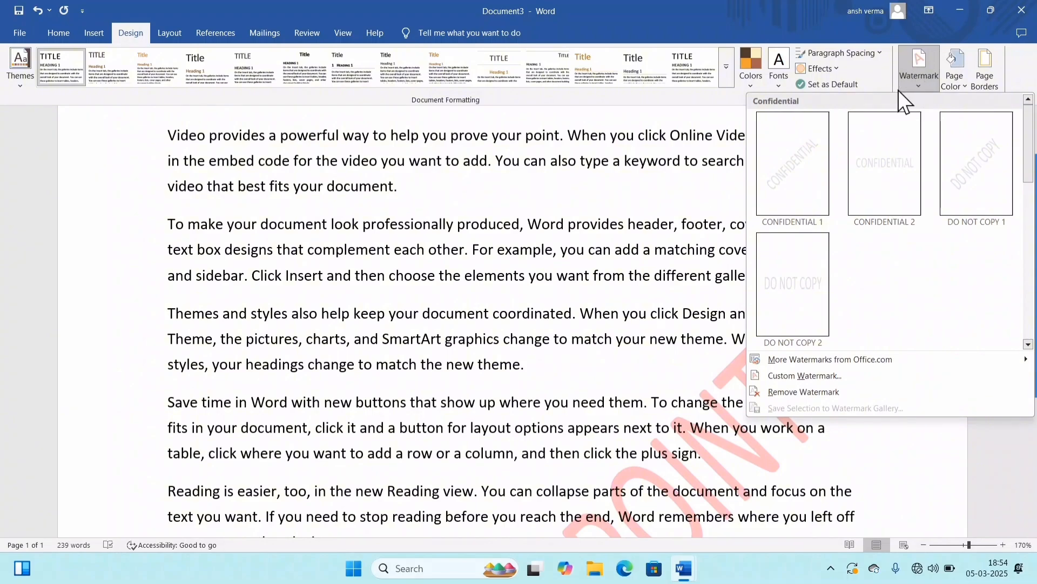
pyautogui.click(786, 374)
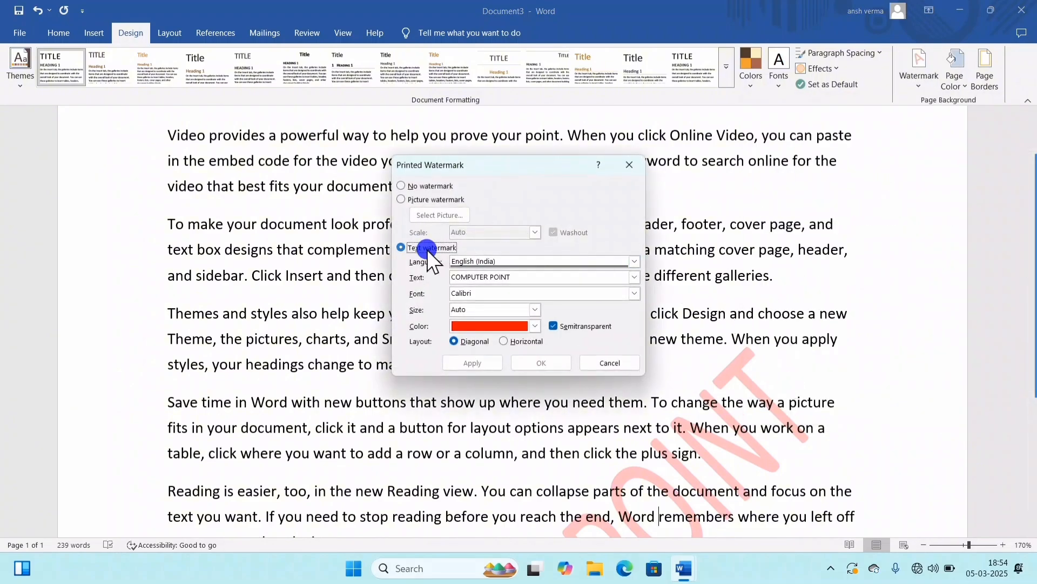
pyautogui.click(429, 254)
pyautogui.click(529, 276)
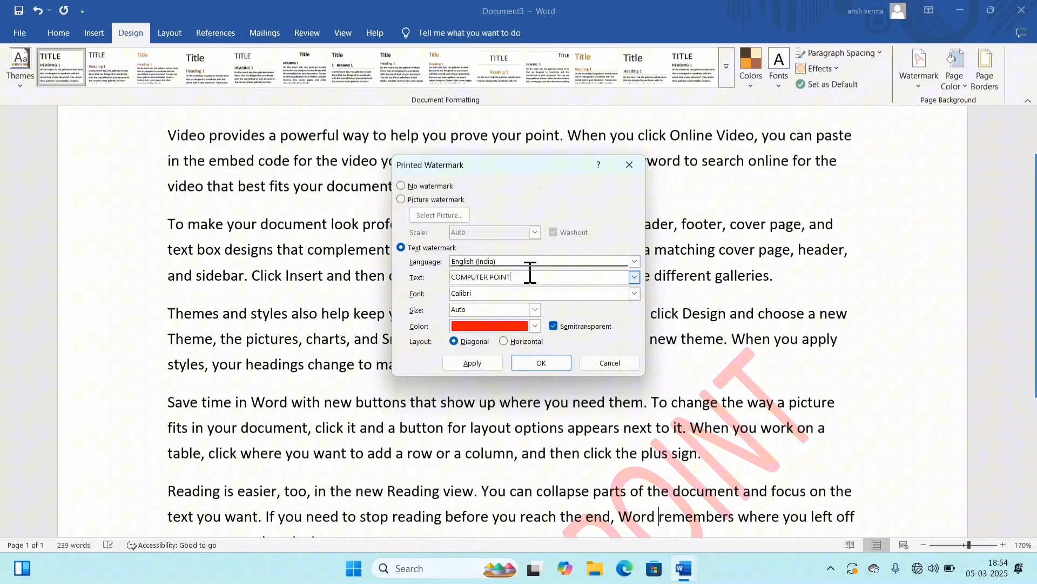
pyautogui.click(500, 292)
pyautogui.click(634, 294)
pyautogui.click(491, 334)
pyautogui.click(475, 361)
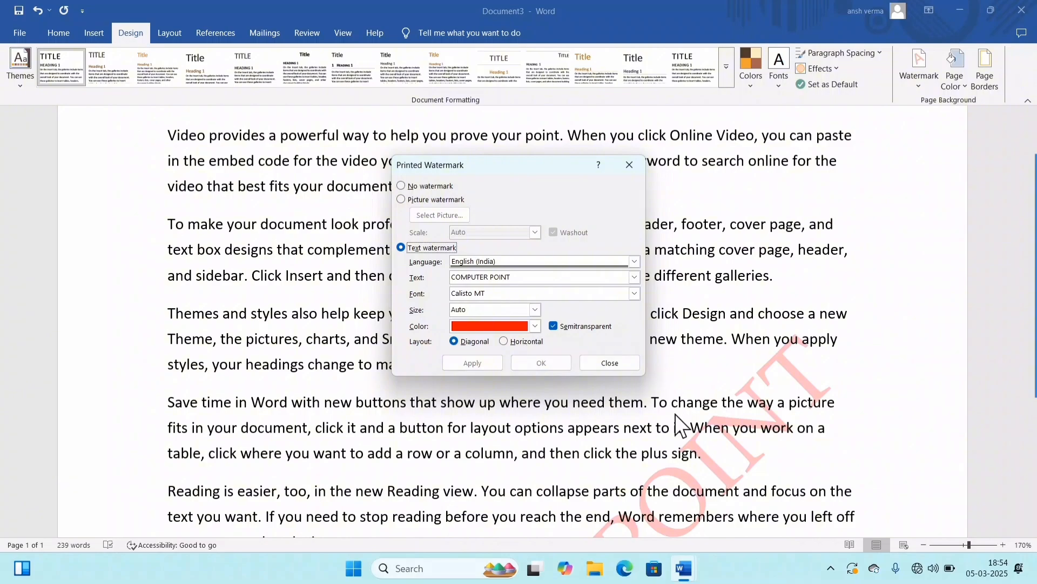
# Step: Look through the preset watermark texts, keep COMPUTER POINT, and apply the Colonna MT font to the watermark
pyautogui.click(634, 277)
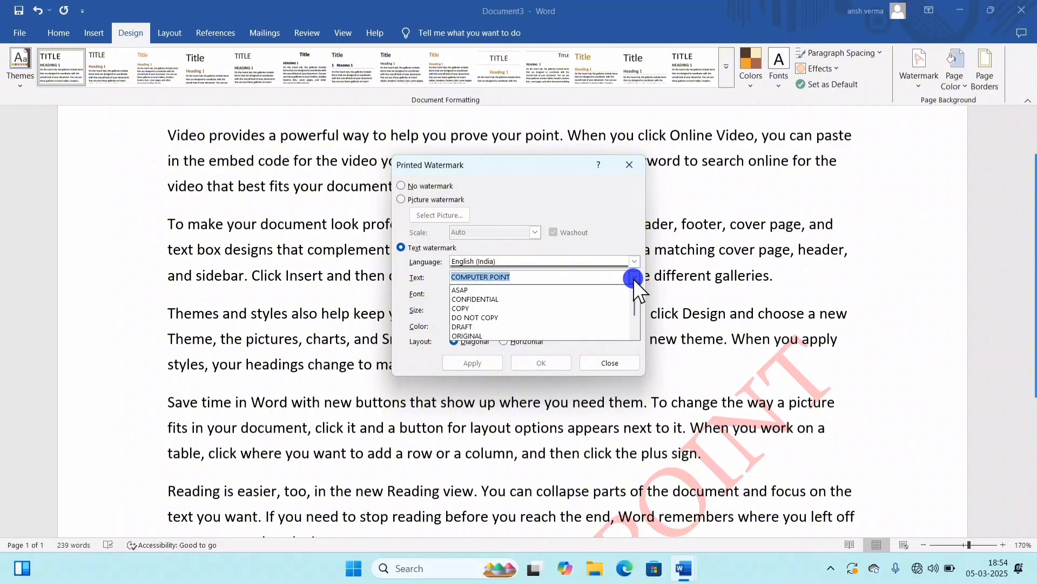
pyautogui.click(634, 277)
pyautogui.click(633, 293)
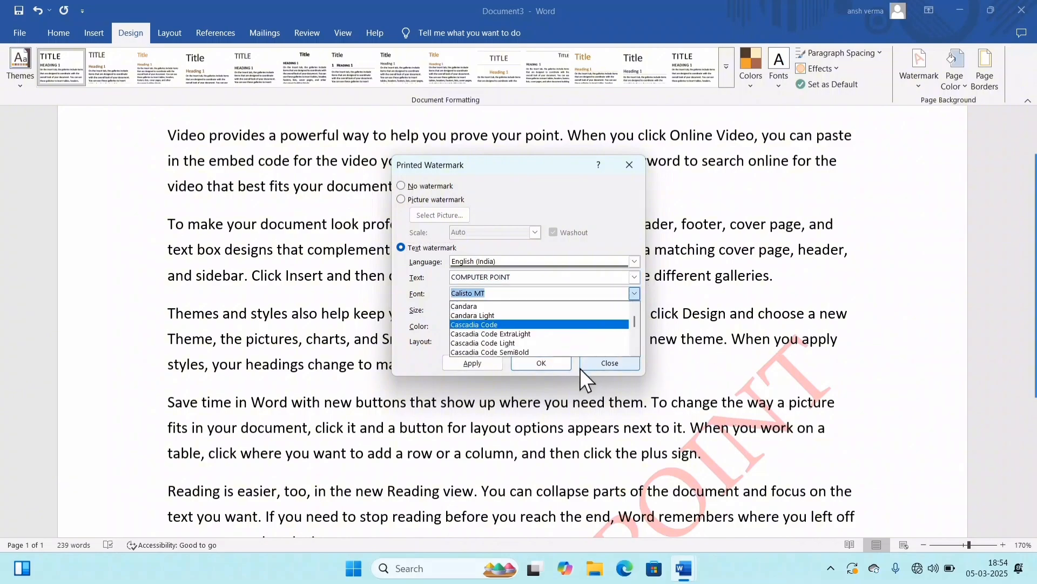
pyautogui.scroll(-4, 553, 335)
pyautogui.click(553, 339)
pyautogui.click(477, 363)
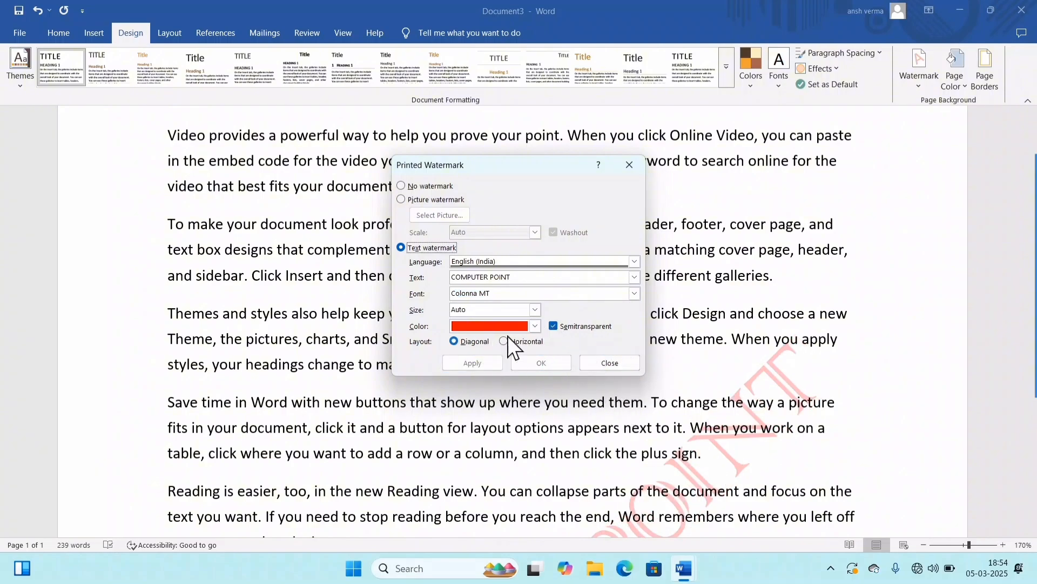
# Step: Change the watermark font to Broadway and apply it
pyautogui.click(634, 293)
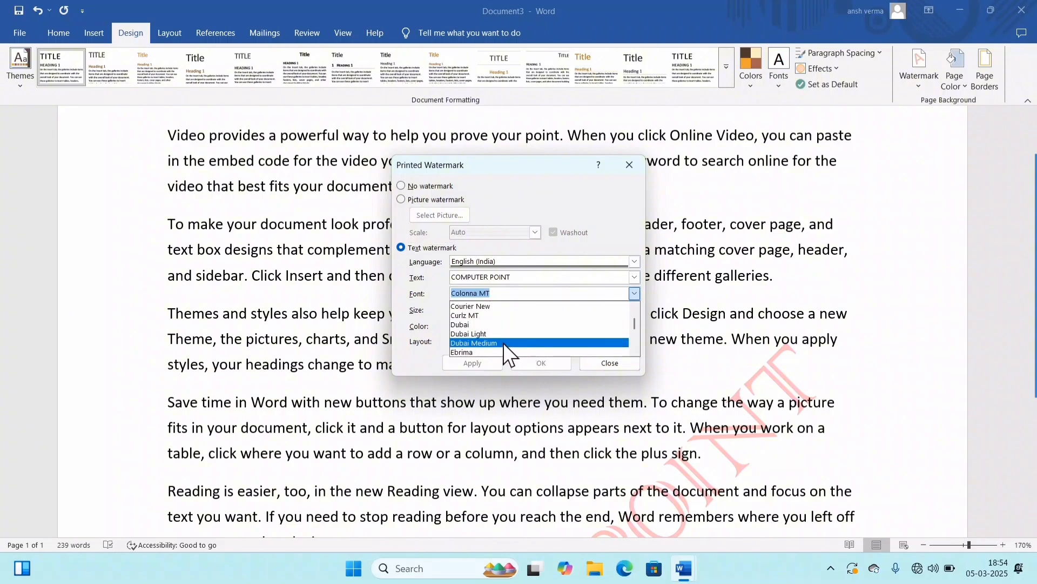
pyautogui.scroll(9, 504, 342)
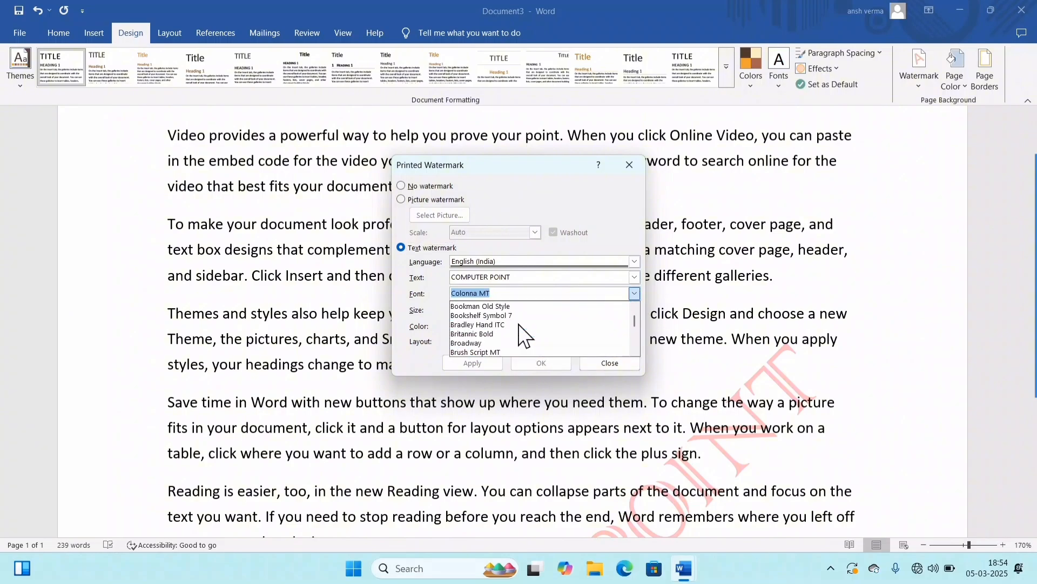
pyautogui.click(500, 343)
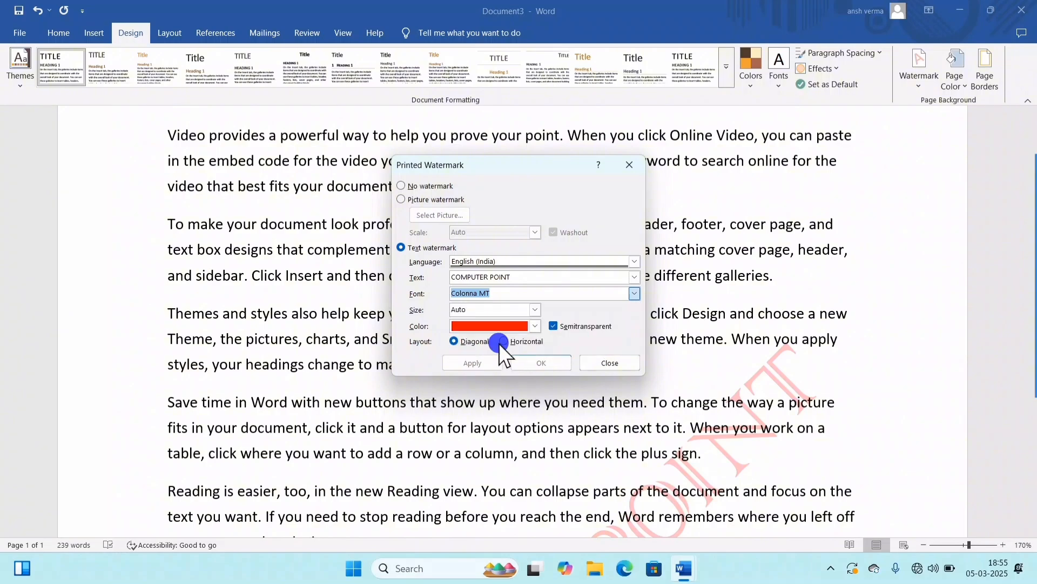
pyautogui.click(474, 364)
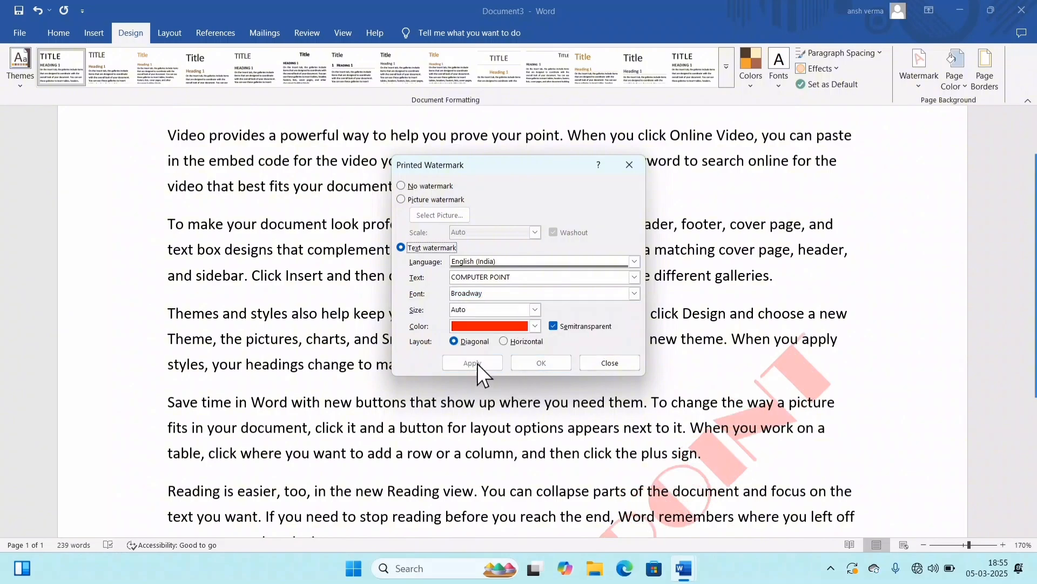
# Step: Set the watermark font to Calibri and apply it
pyautogui.click(597, 294)
pyautogui.click(632, 295)
pyautogui.scroll(5, 556, 338)
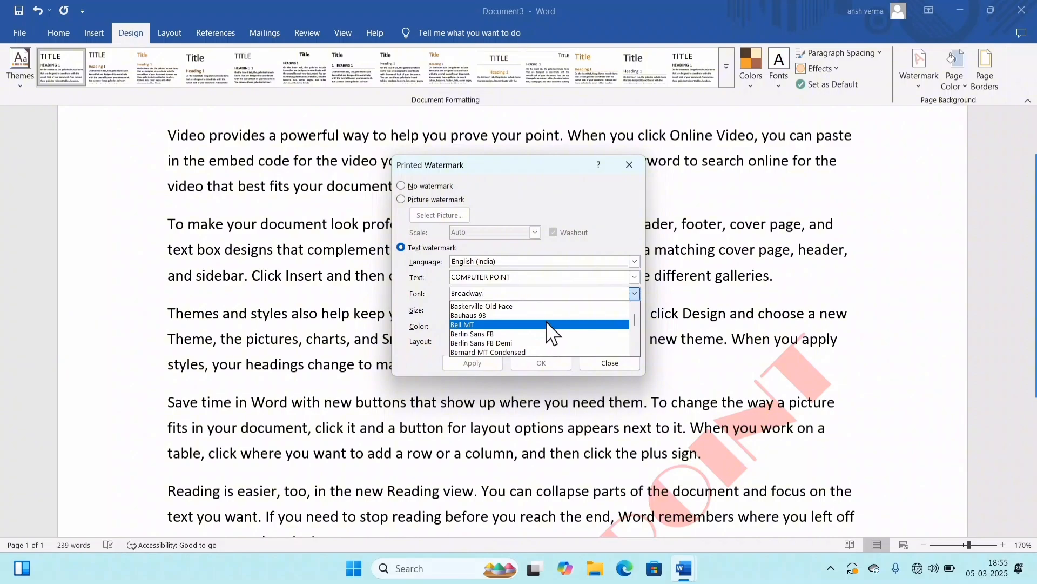
pyautogui.scroll(6, 547, 324)
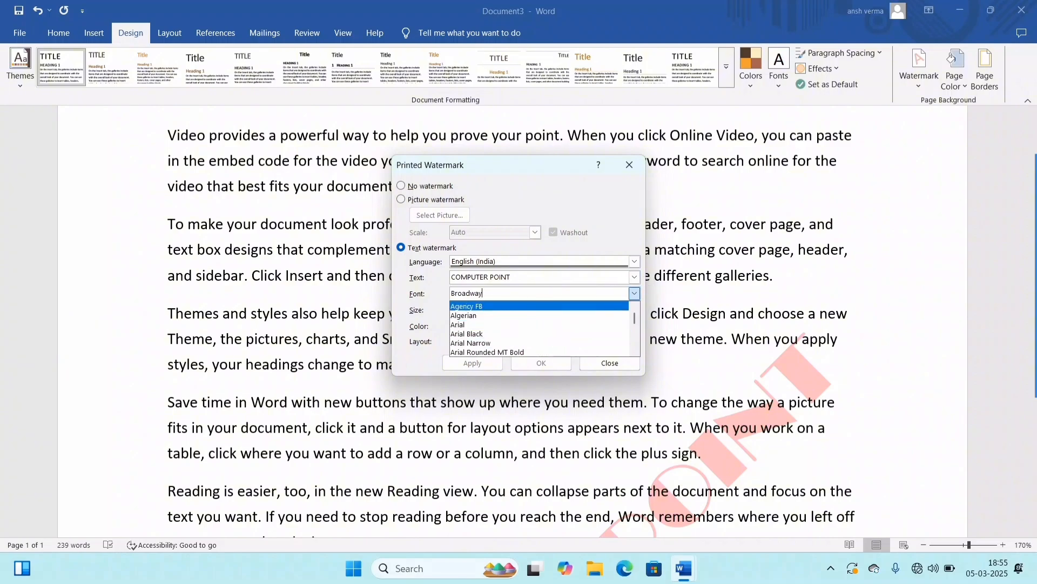
pyautogui.press('BackSpace')
pyautogui.press('BackSpace')
pyautogui.press('BackSpace')
pyautogui.press('BackSpace')
pyautogui.press('BackSpace')
pyautogui.press('BackSpace')
pyautogui.press('BackSpace')
pyautogui.press('BackSpace')
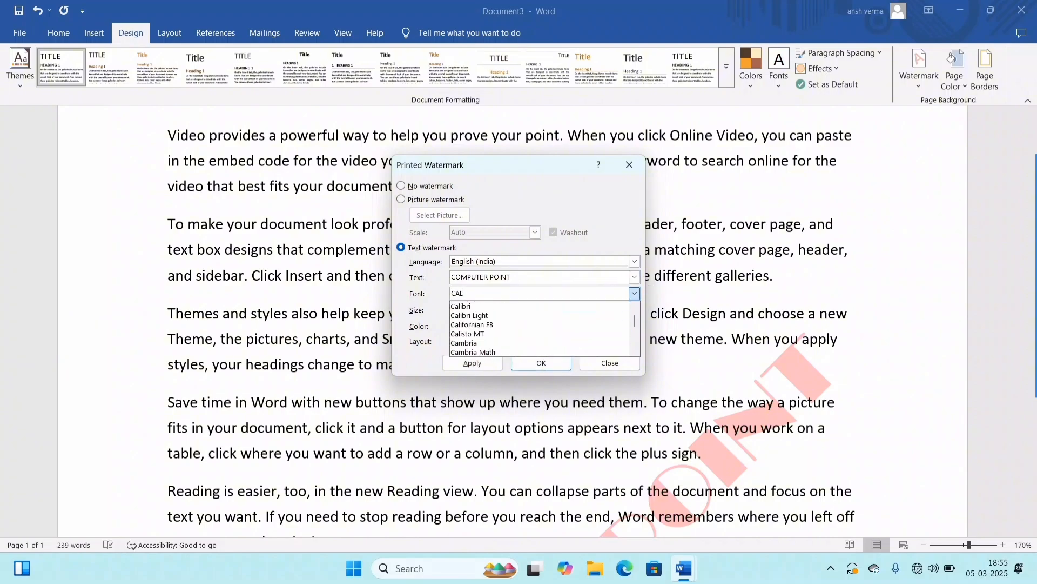
pyautogui.click(546, 306)
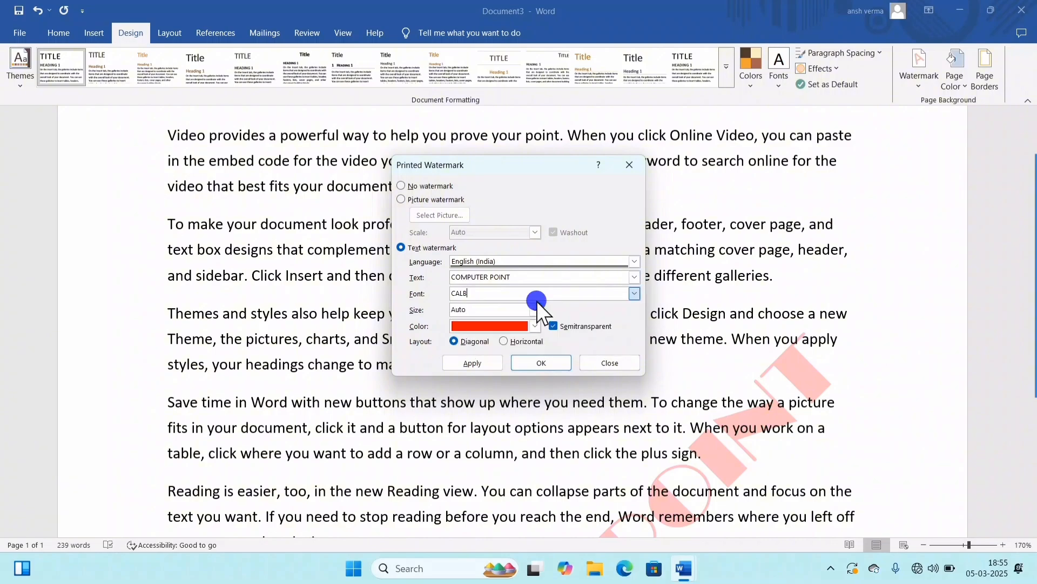
pyautogui.click(474, 361)
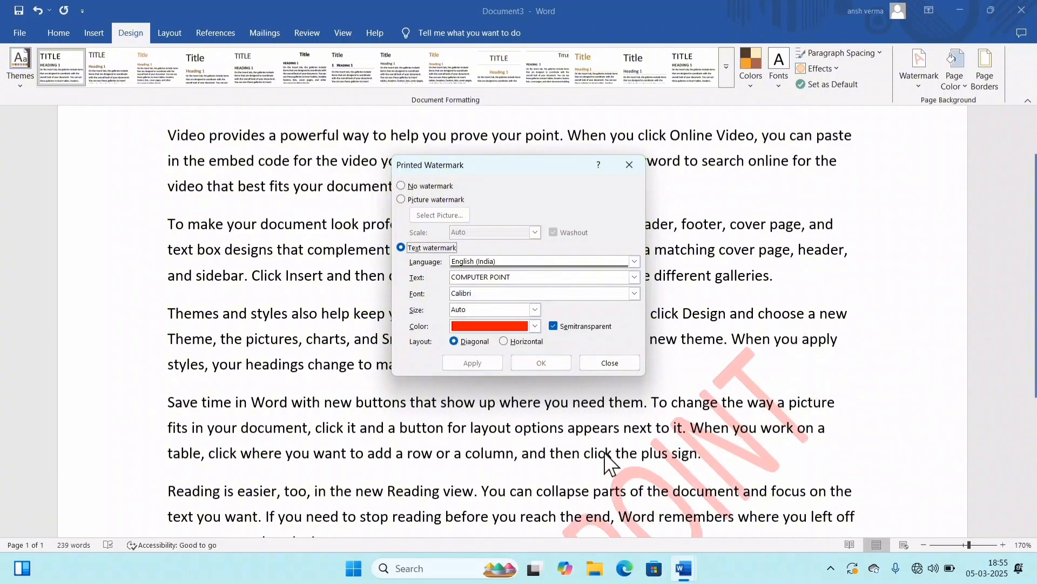
# Step: Apply the horizontal layout to the COMPUTER POINT watermark and close the watermark settings
pyautogui.click(503, 341)
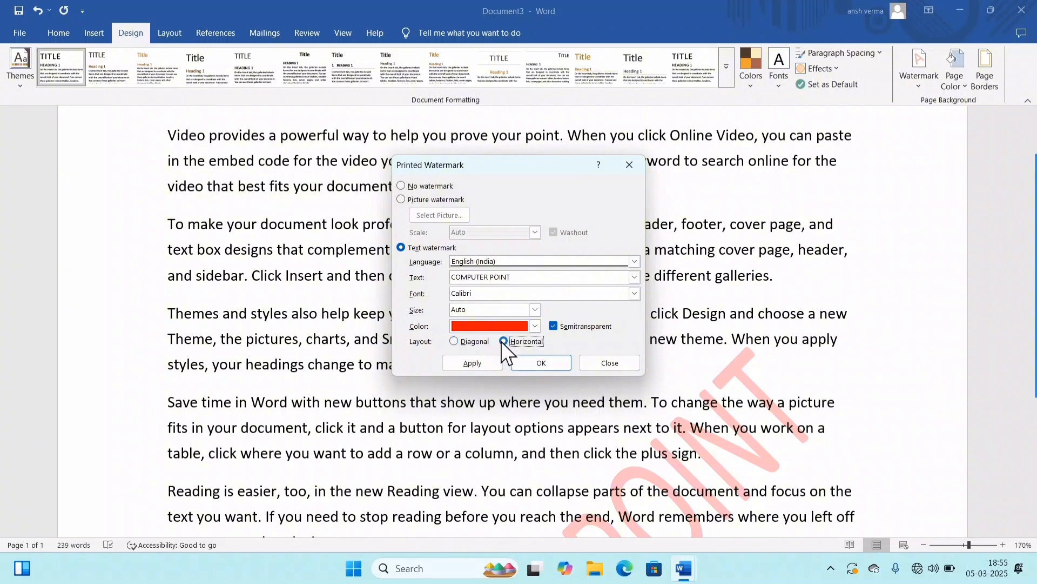
pyautogui.click(471, 369)
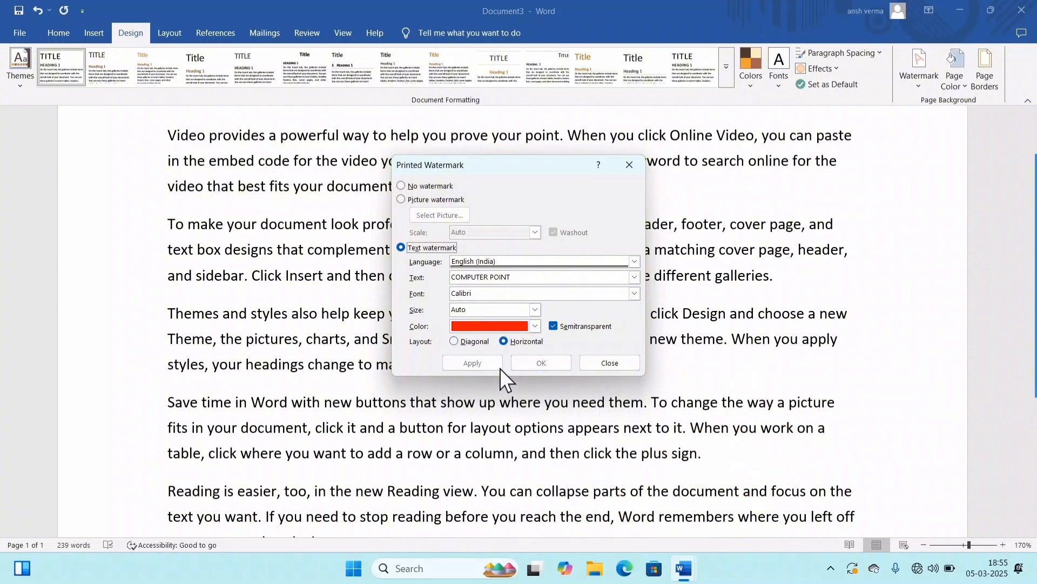
pyautogui.click(607, 363)
pyautogui.scroll(-5, 597, 411)
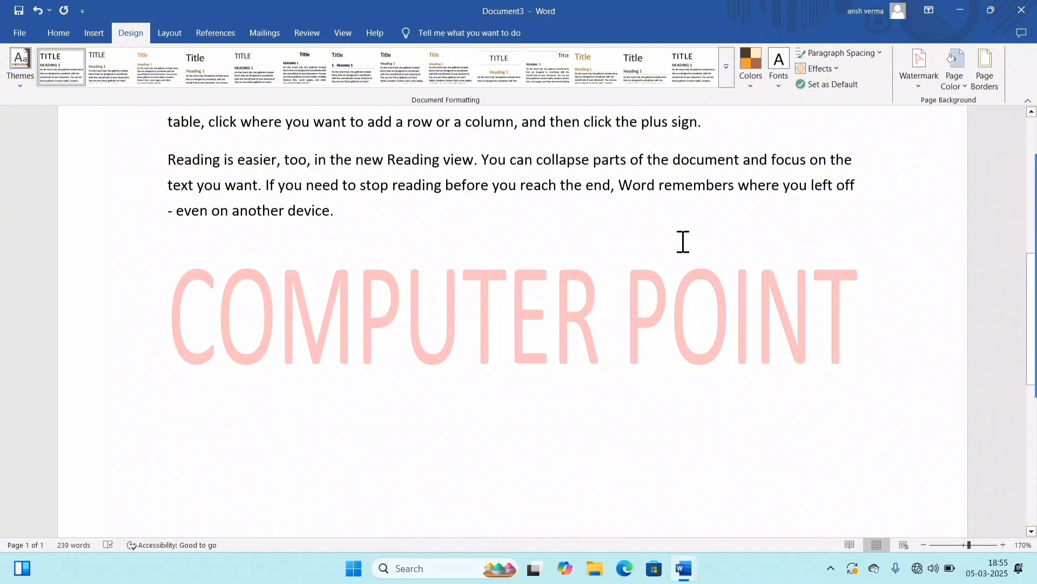
# Step: Reopen the custom watermark settings, apply the diagonal layout for comparison, and return the watermark to horizontal
pyautogui.click(921, 84)
pyautogui.click(808, 374)
pyautogui.moveTo(533, 200); pyautogui.dragTo(781, 120)
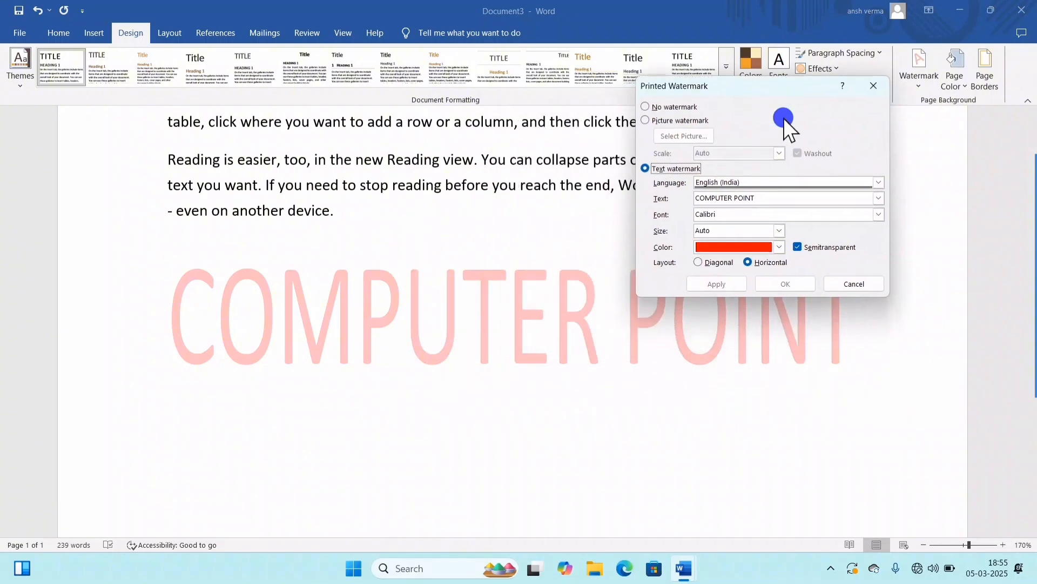
pyautogui.click(706, 263)
pyautogui.click(707, 286)
pyautogui.click(749, 262)
pyautogui.click(702, 283)
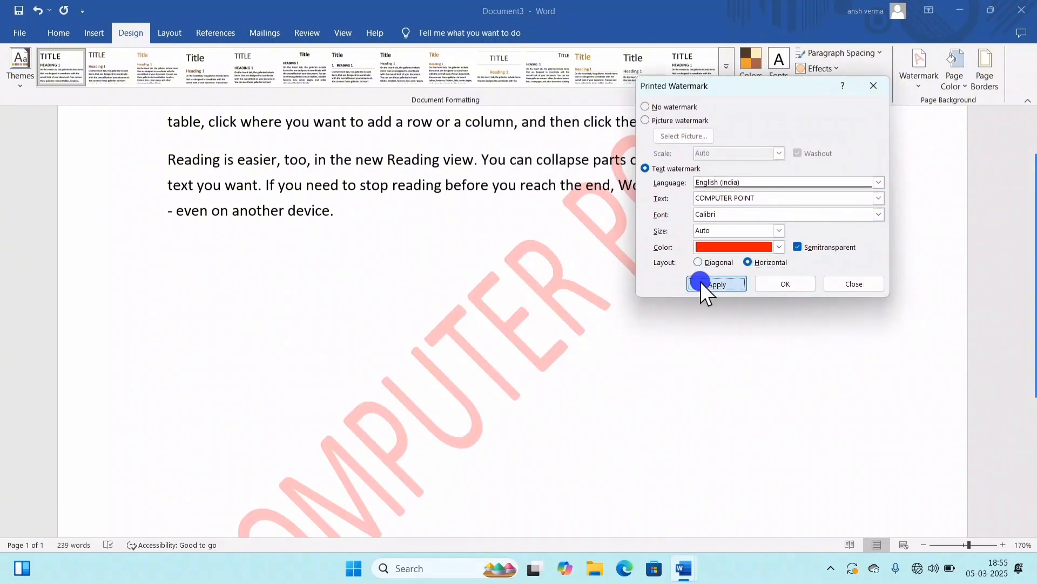
# Step: Apply the watermark with the semitransparent option off, and reapply it with the option on
pyautogui.click(802, 251)
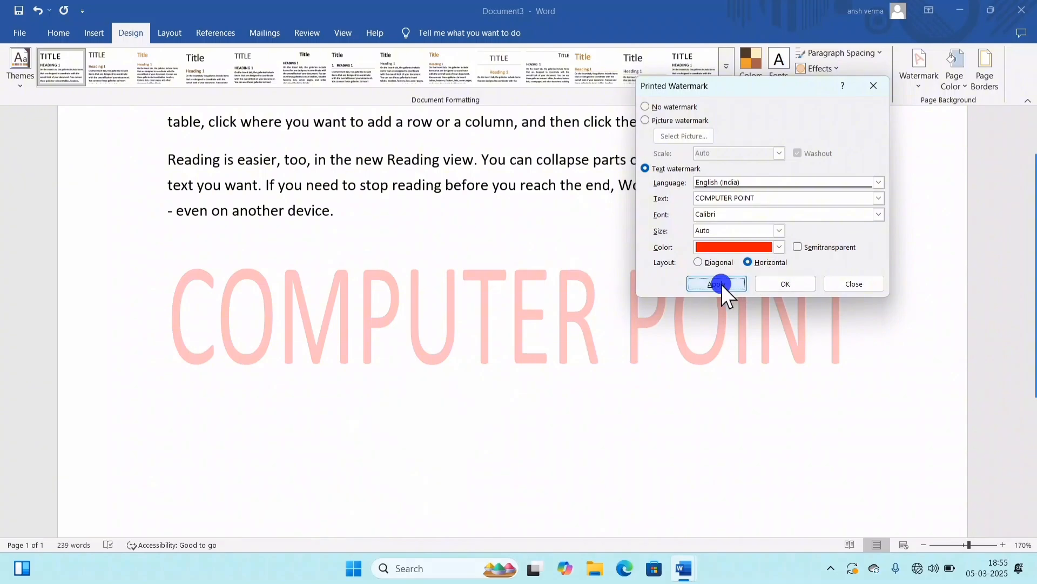
pyautogui.click(721, 284)
pyautogui.click(798, 247)
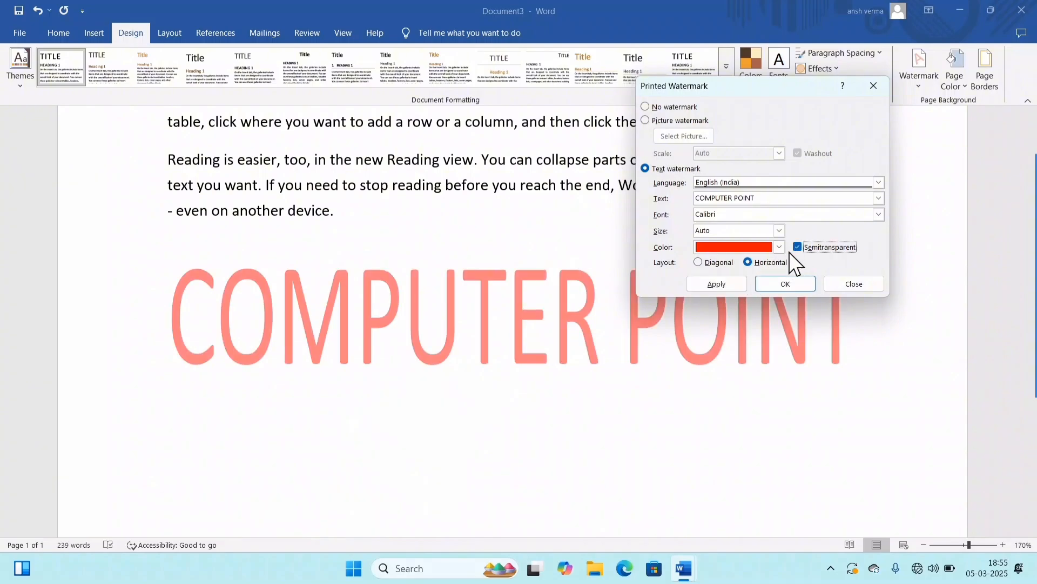
pyautogui.click(702, 283)
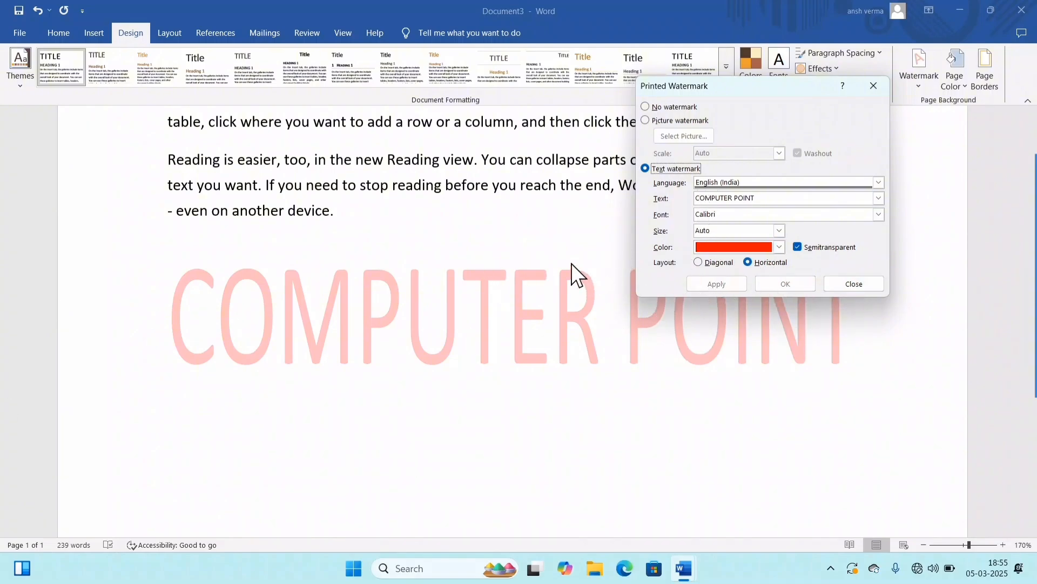
pyautogui.click(655, 121)
pyautogui.click(668, 134)
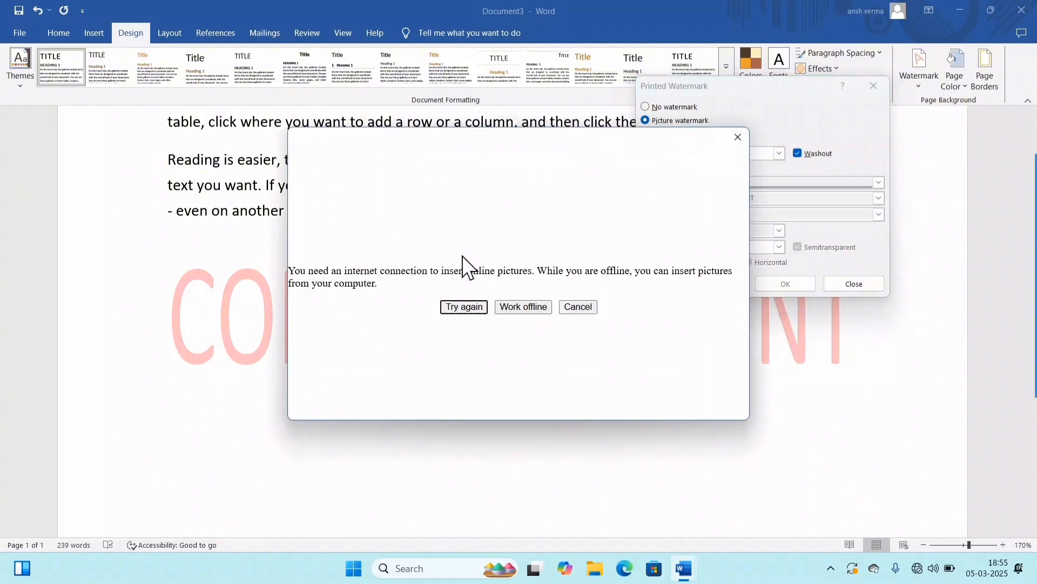
pyautogui.click(522, 308)
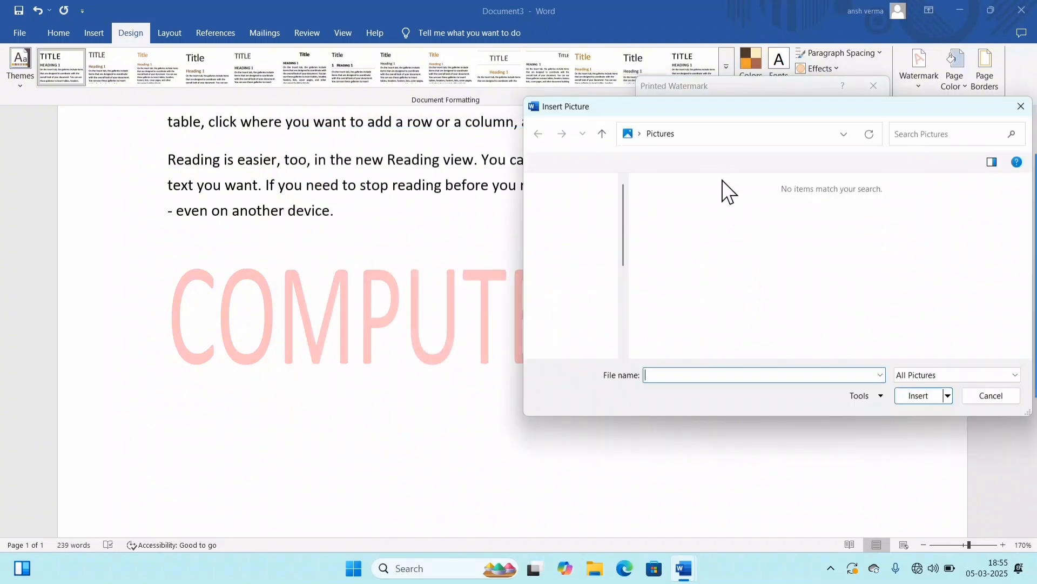
pyautogui.click(575, 276)
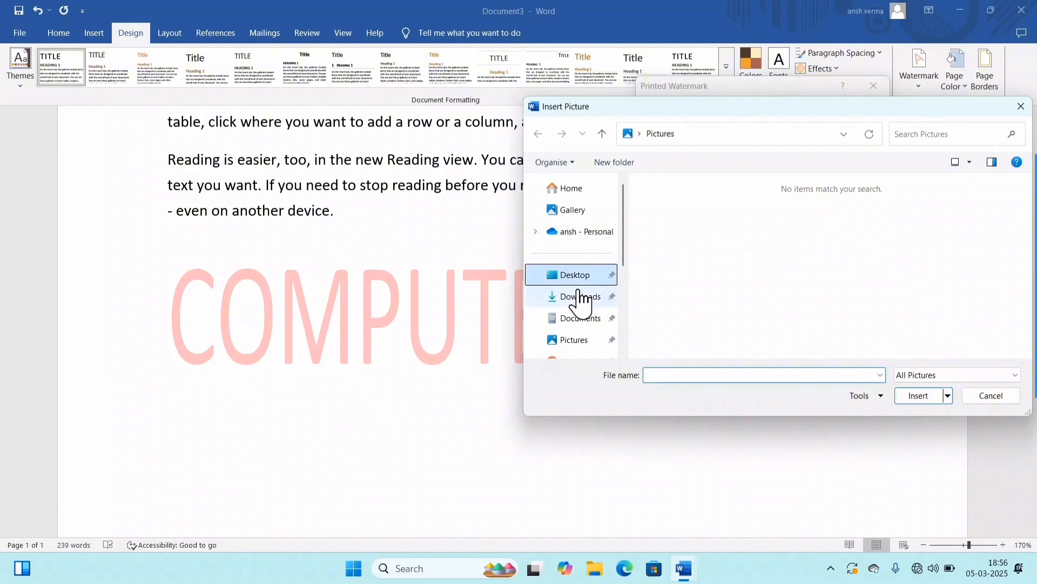
pyautogui.click(580, 296)
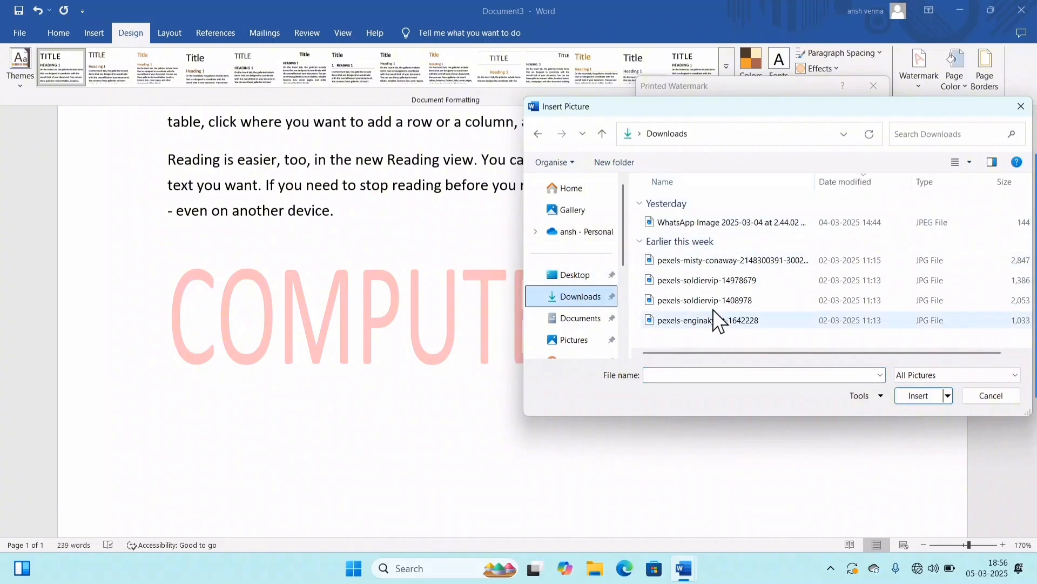
pyautogui.click(738, 265)
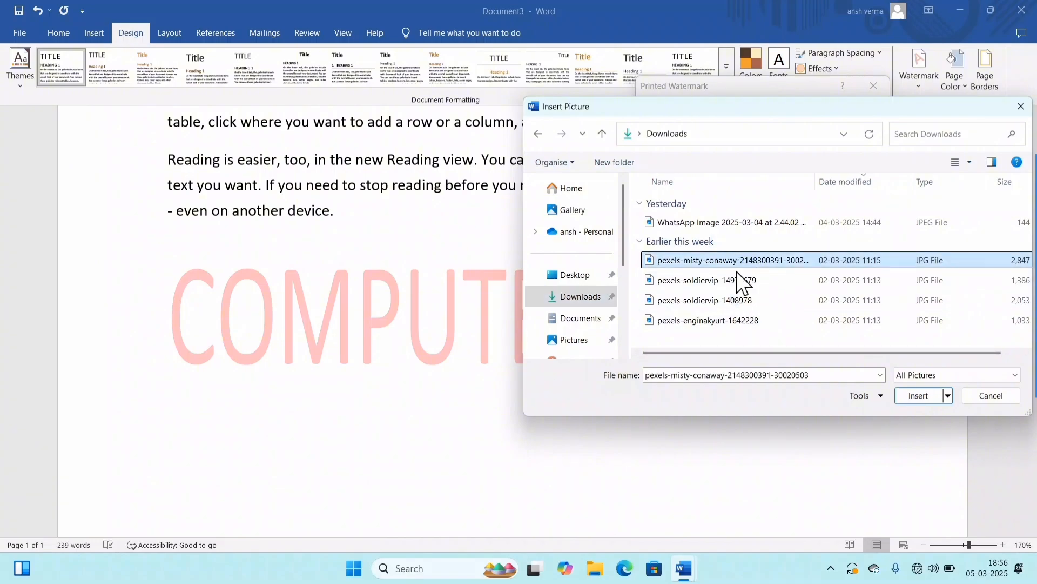
pyautogui.click(919, 400)
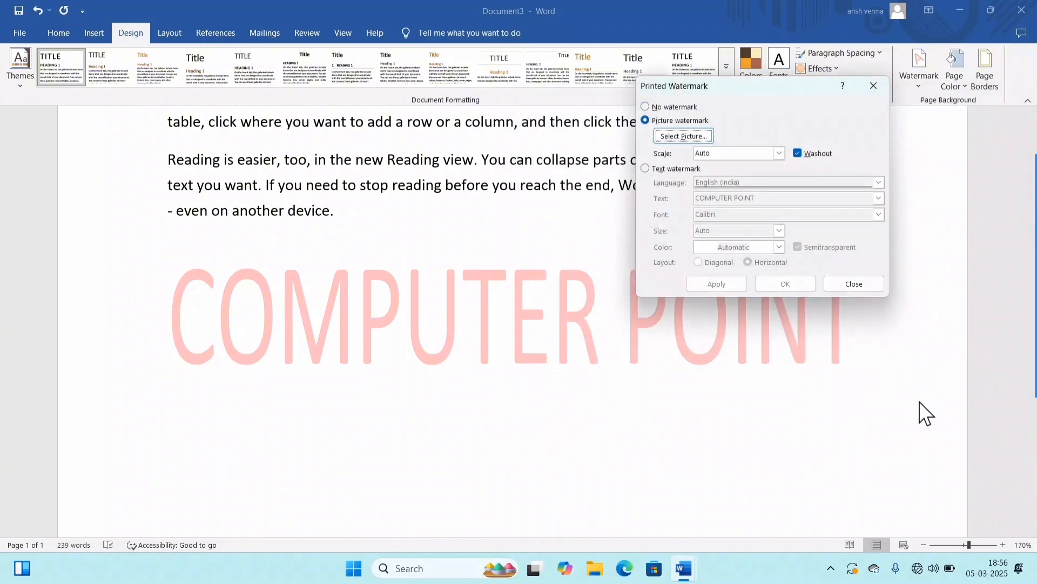
pyautogui.click(722, 283)
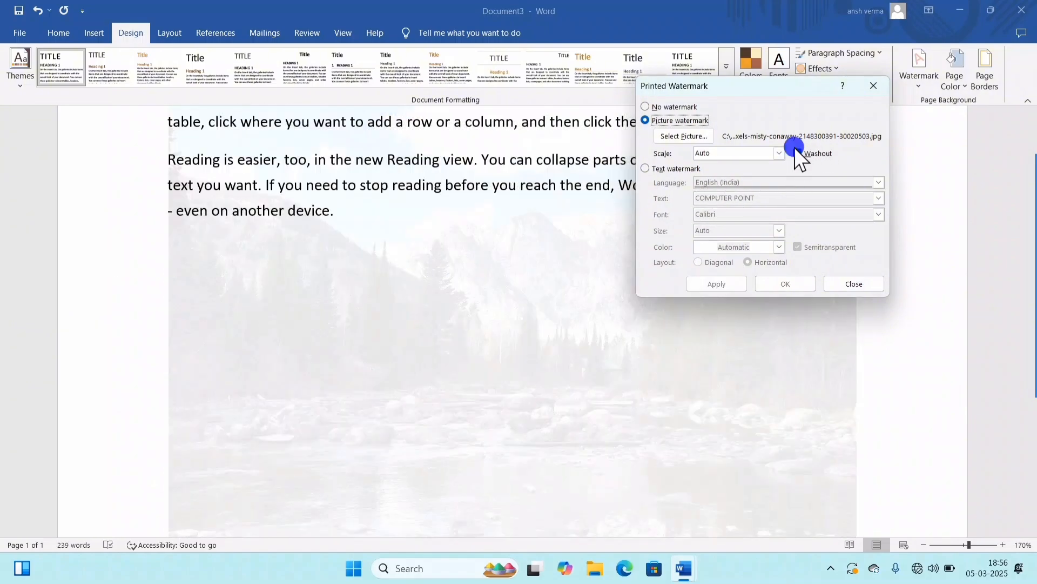
# Step: Compare the picture watermark with washout off and on, finally apply it without washout and close the watermark settings
pyautogui.click(795, 149)
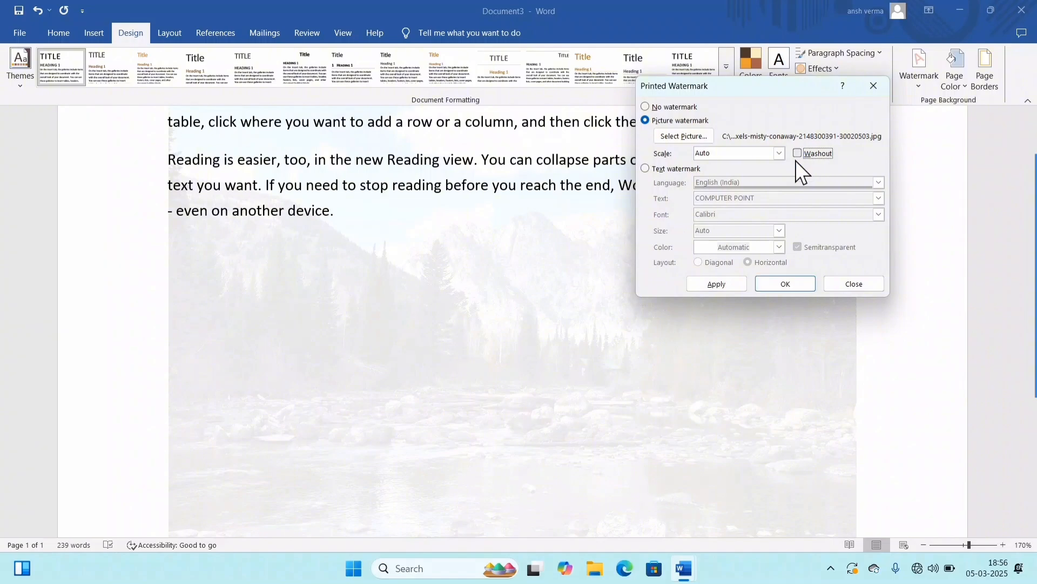
pyautogui.click(721, 279)
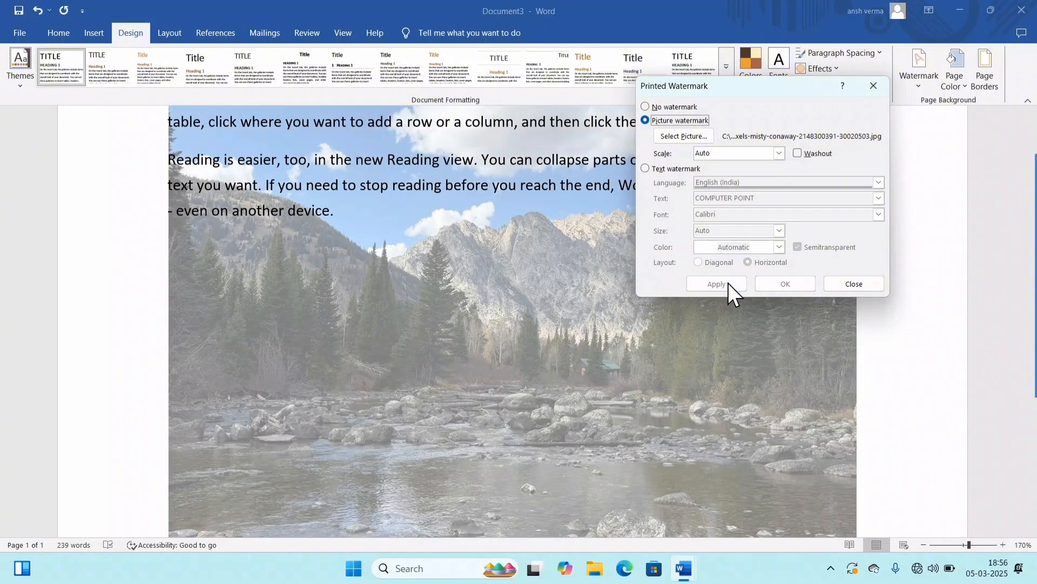
pyautogui.click(799, 154)
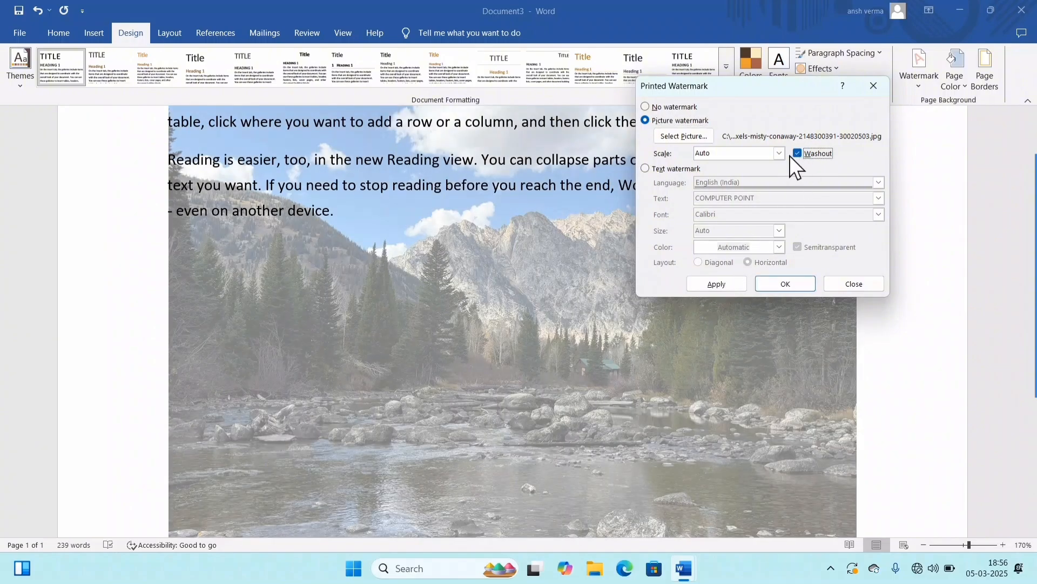
pyautogui.click(721, 283)
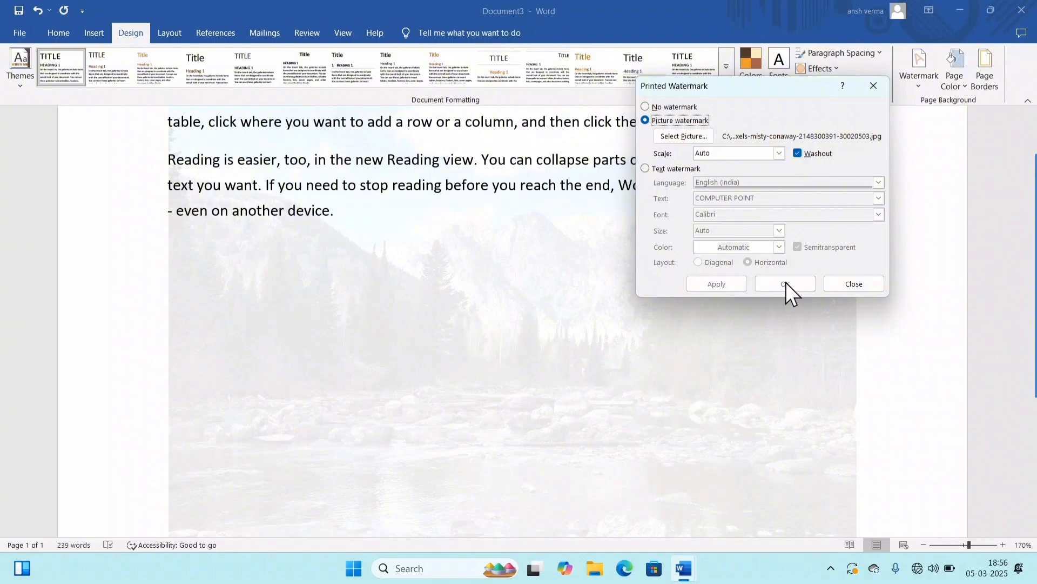
pyautogui.click(812, 155)
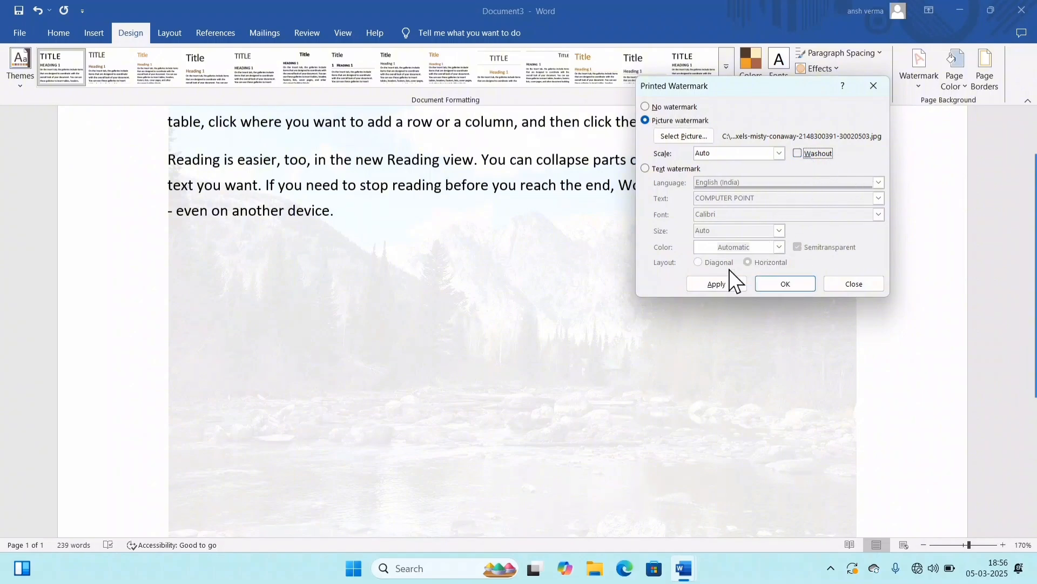
pyautogui.click(724, 282)
pyautogui.click(843, 284)
# Step: Insert a page break in the second paragraph after "choose the elements"
pyautogui.scroll(5, 782, 274)
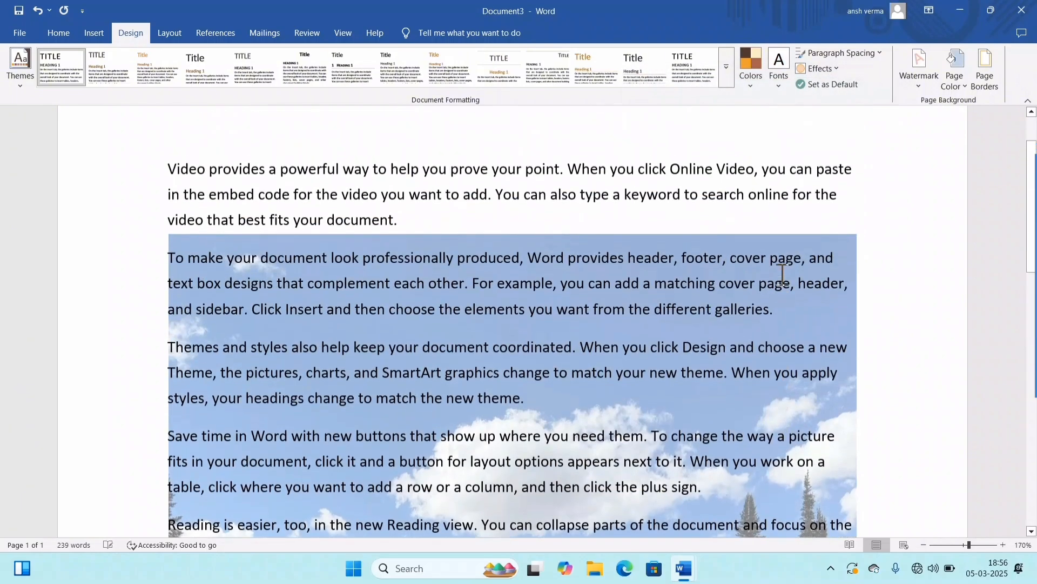
pyautogui.scroll(-10, 781, 275)
pyautogui.scroll(3, 775, 324)
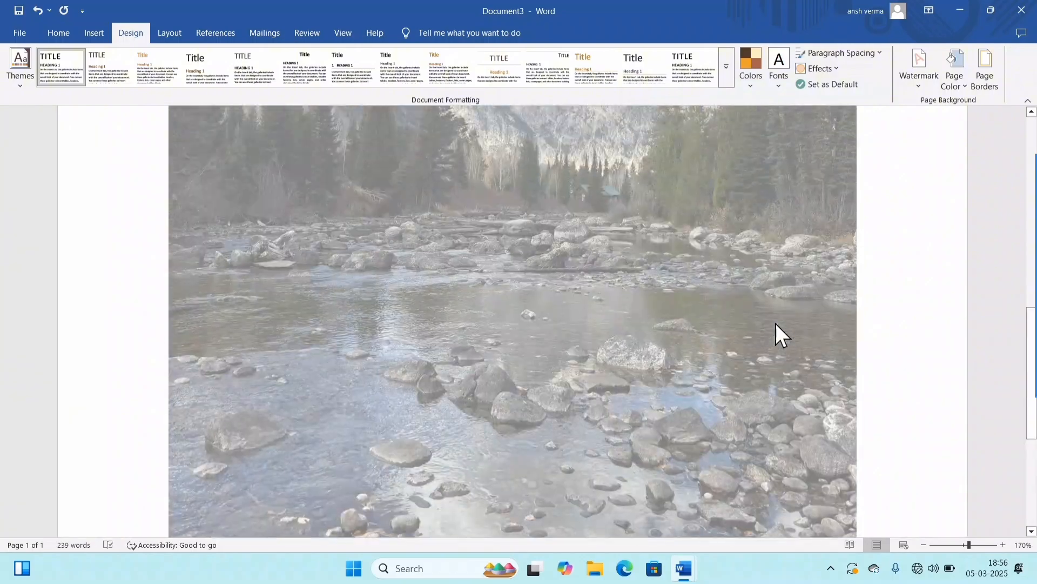
pyautogui.scroll(6, 776, 323)
pyautogui.click(511, 318)
# Step: Examine how the picture watermark appears on both pages of the document
pyautogui.scroll(-7, 524, 332)
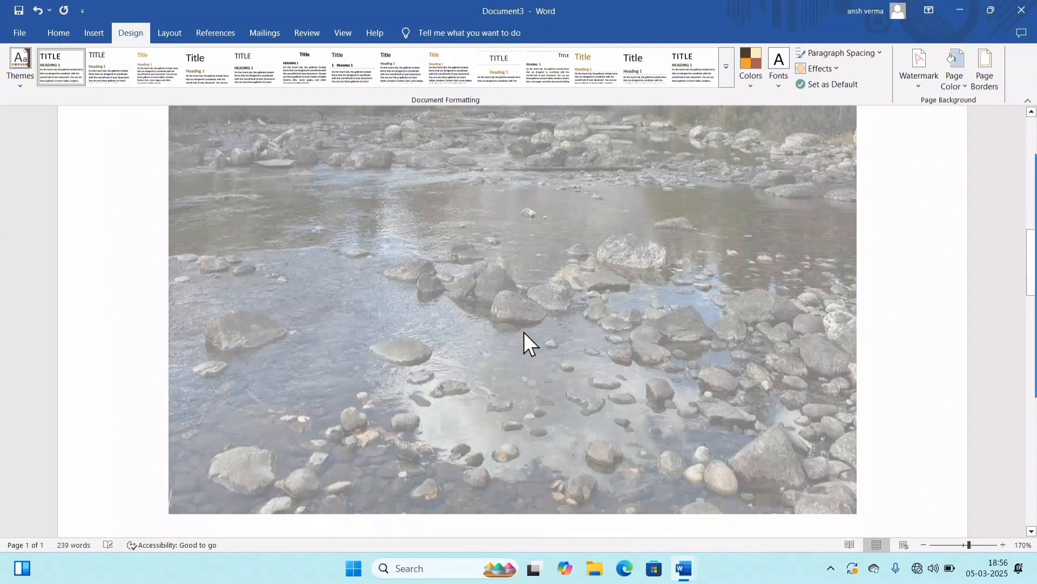
pyautogui.scroll(-15, 524, 332)
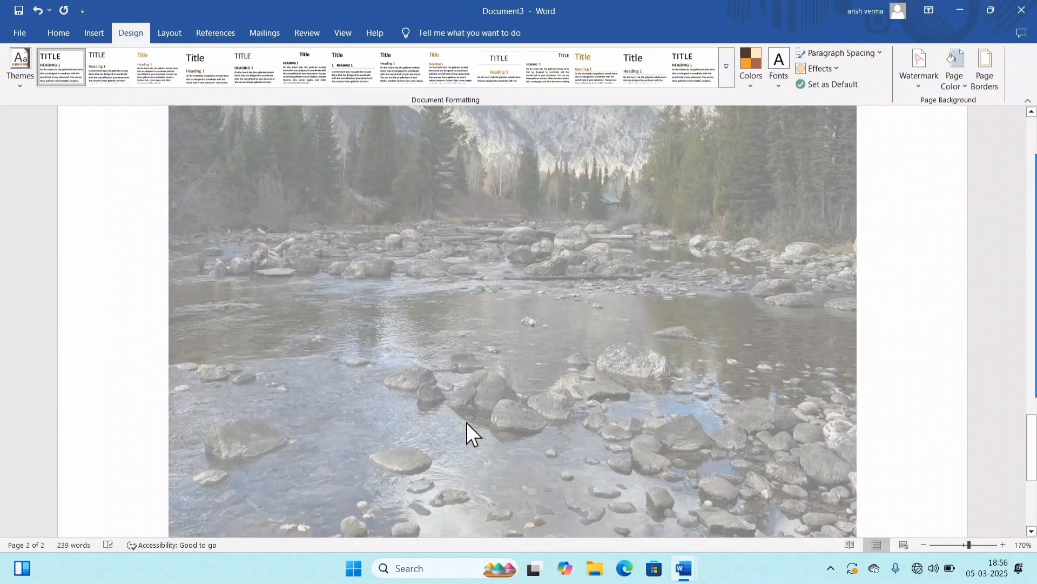
pyautogui.scroll(-3, 466, 423)
pyautogui.scroll(10, 466, 423)
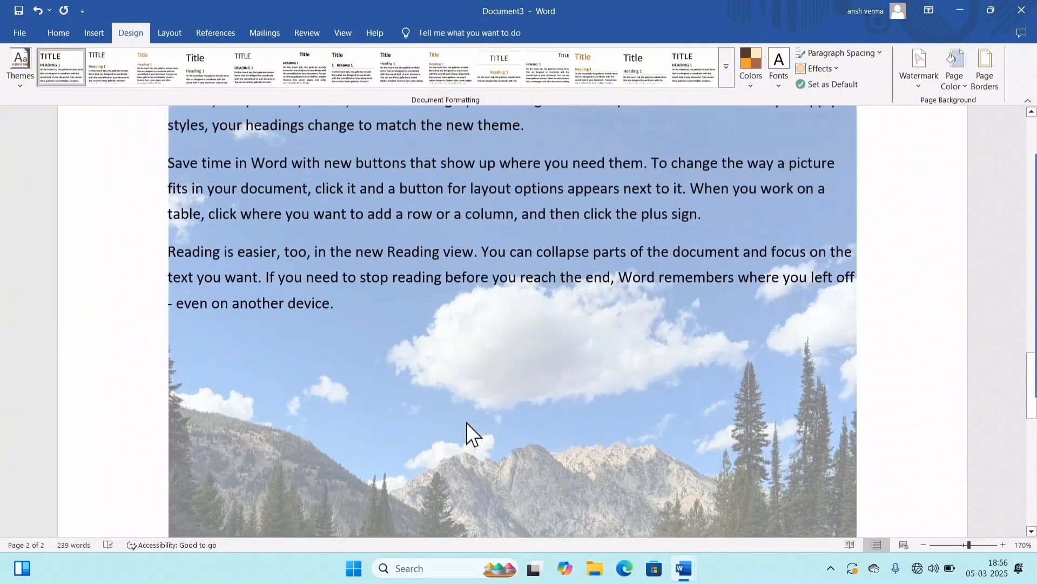
pyautogui.scroll(4, 465, 423)
pyautogui.scroll(-7, 466, 423)
pyautogui.scroll(7, 466, 423)
pyautogui.scroll(-10, 466, 422)
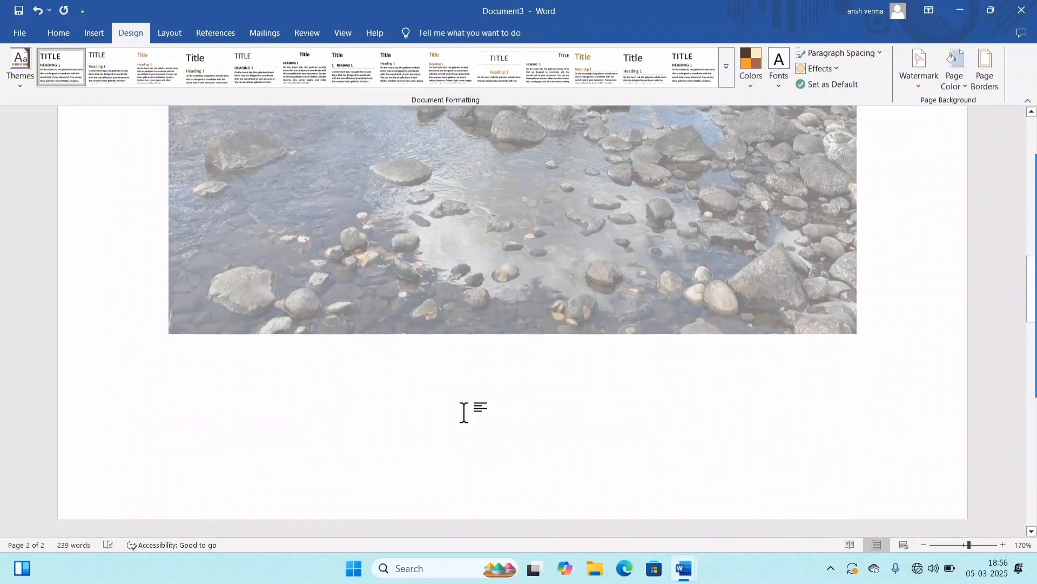
pyautogui.scroll(15, 465, 416)
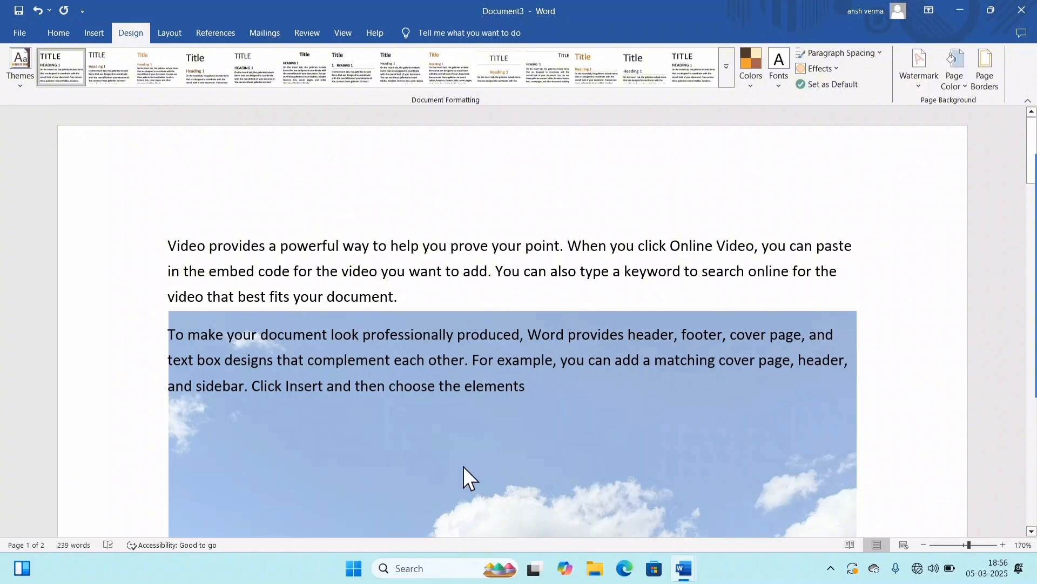
# Step: Remove the picture watermark from the document
pyautogui.click(956, 85)
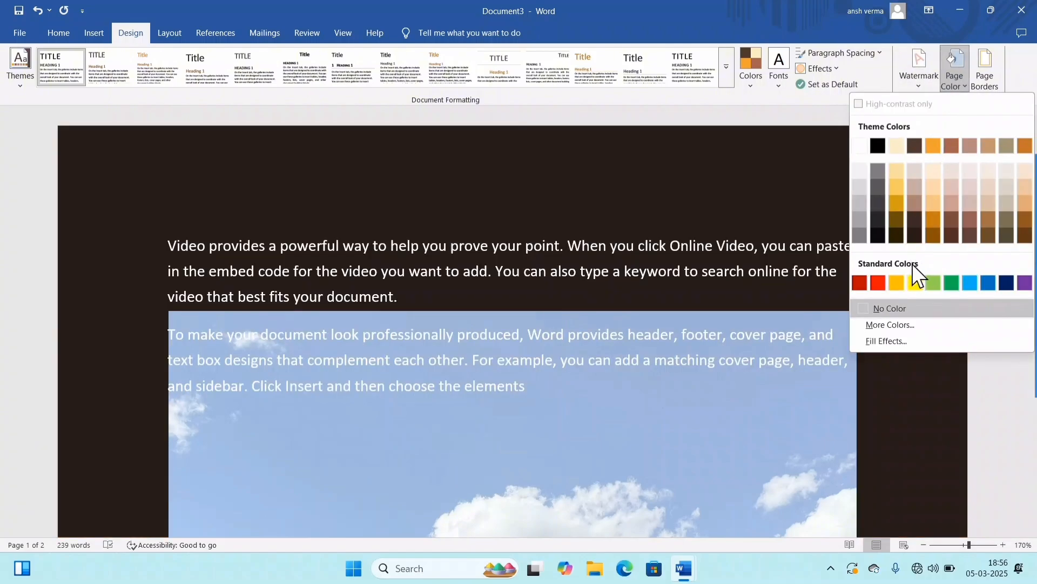
pyautogui.click(628, 371)
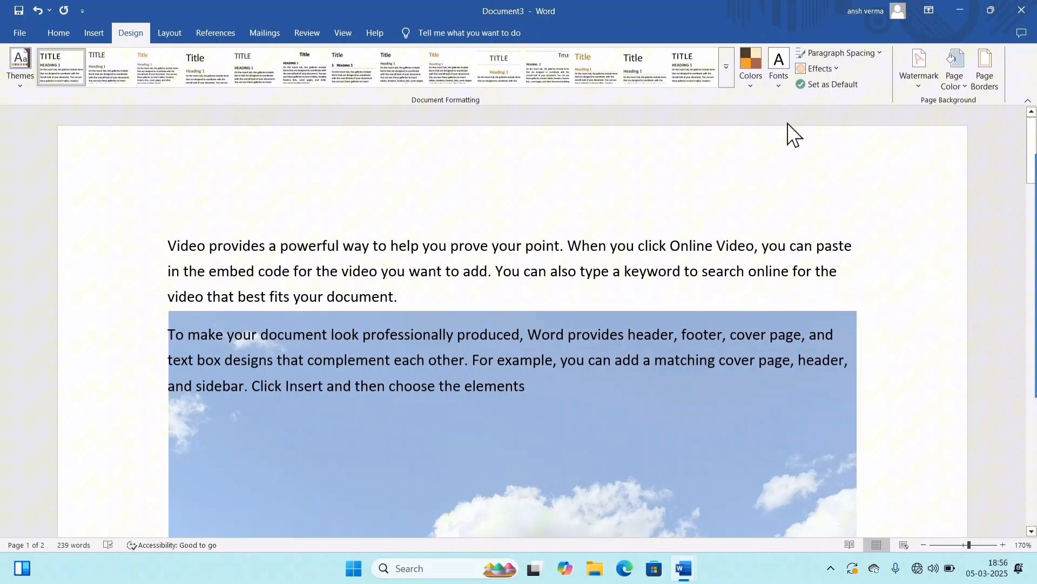
pyautogui.click(902, 81)
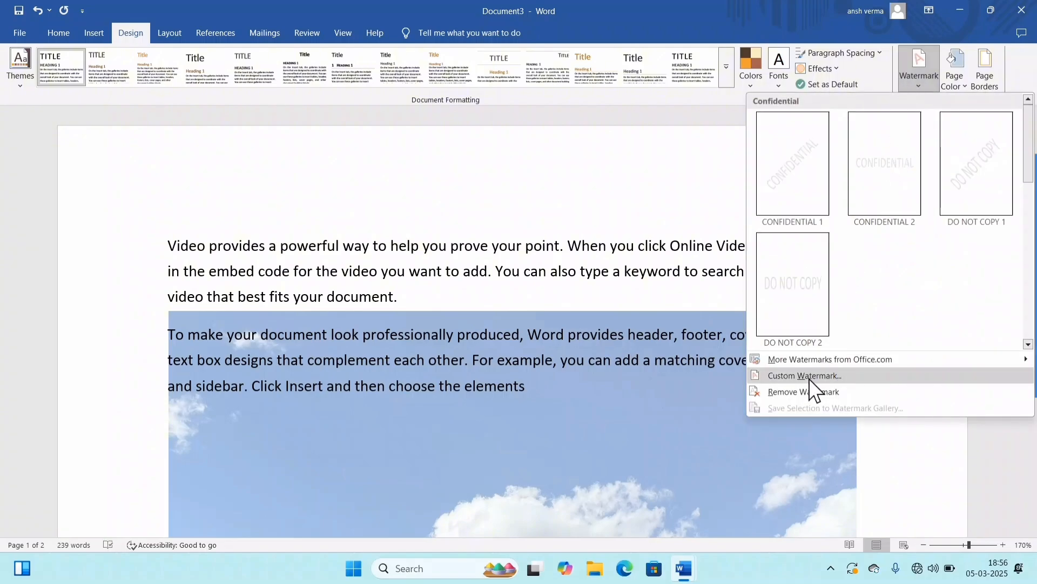
pyautogui.click(801, 392)
pyautogui.scroll(-5, 748, 375)
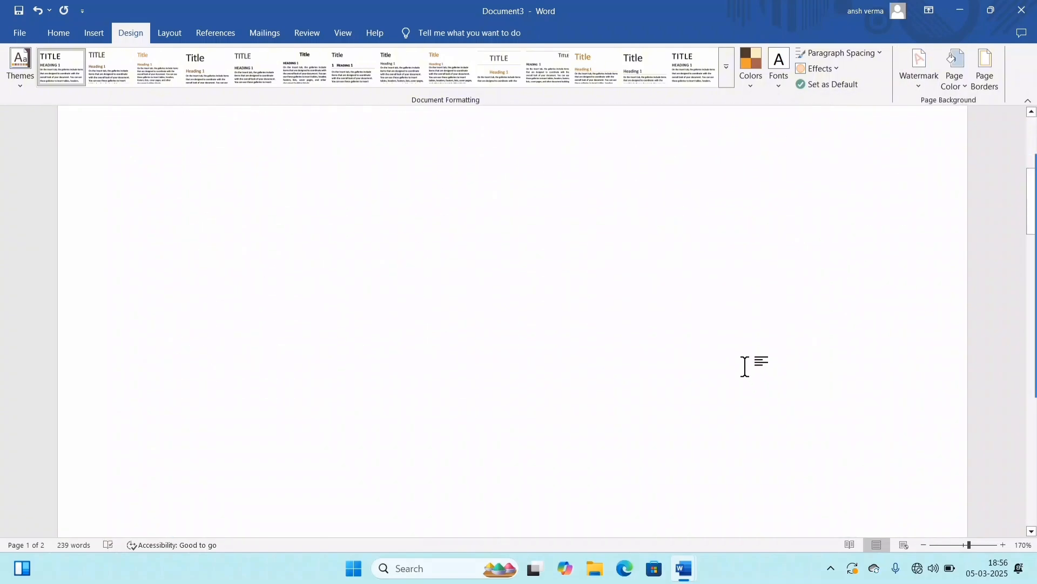
# Step: Set the page color to the standard dark blue
pyautogui.scroll(5, 746, 335)
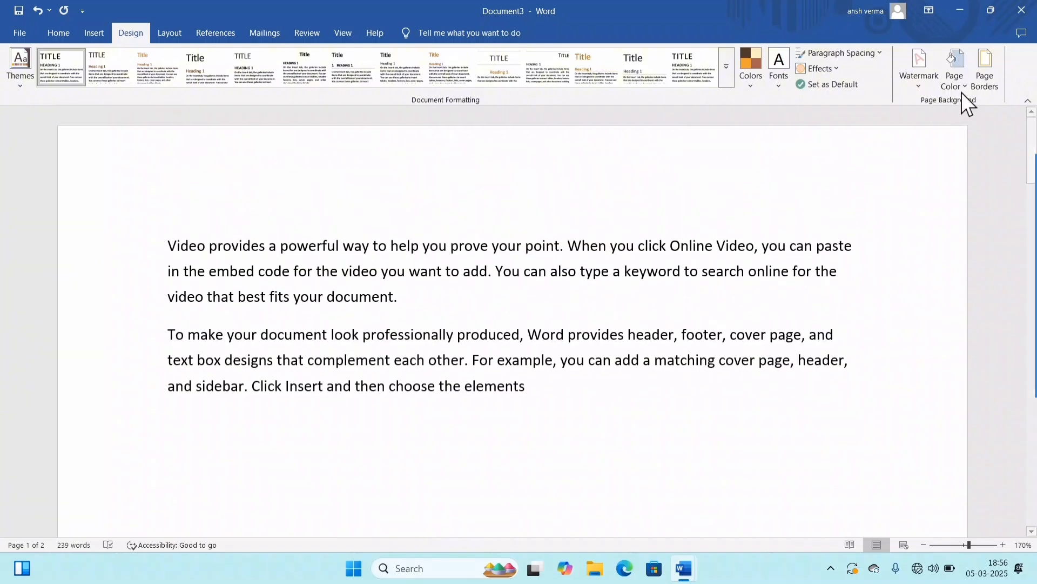
pyautogui.click(947, 82)
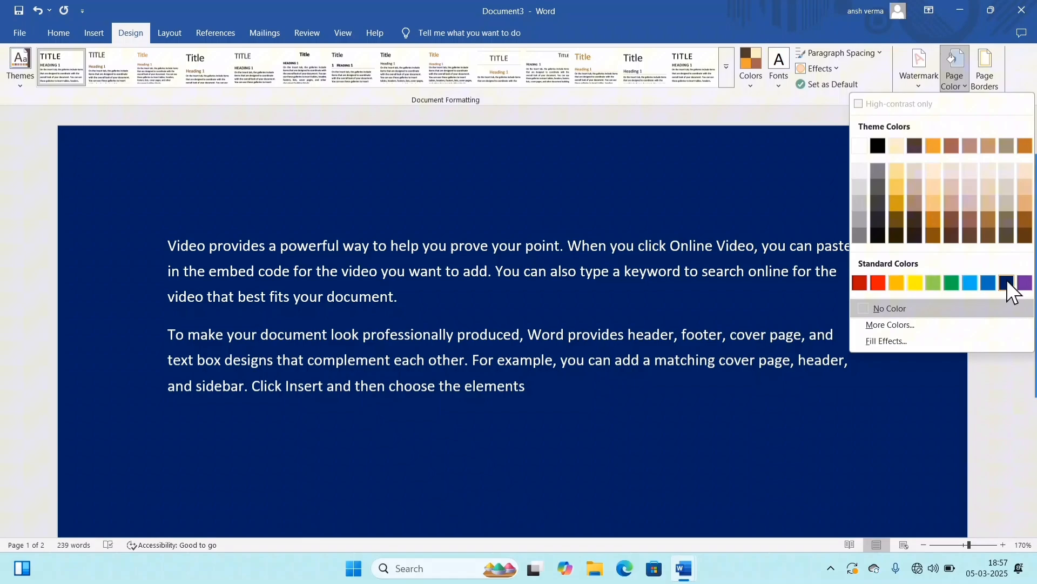
pyautogui.click(1007, 281)
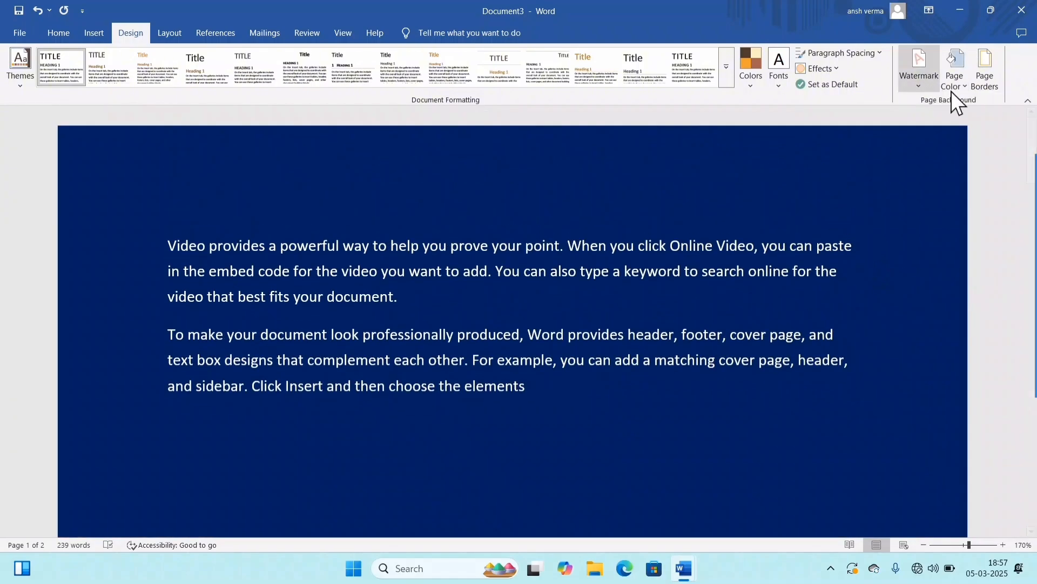
# Step: Fill the page background with a two-color horizontal gradient running from dark blue to red
pyautogui.click(955, 87)
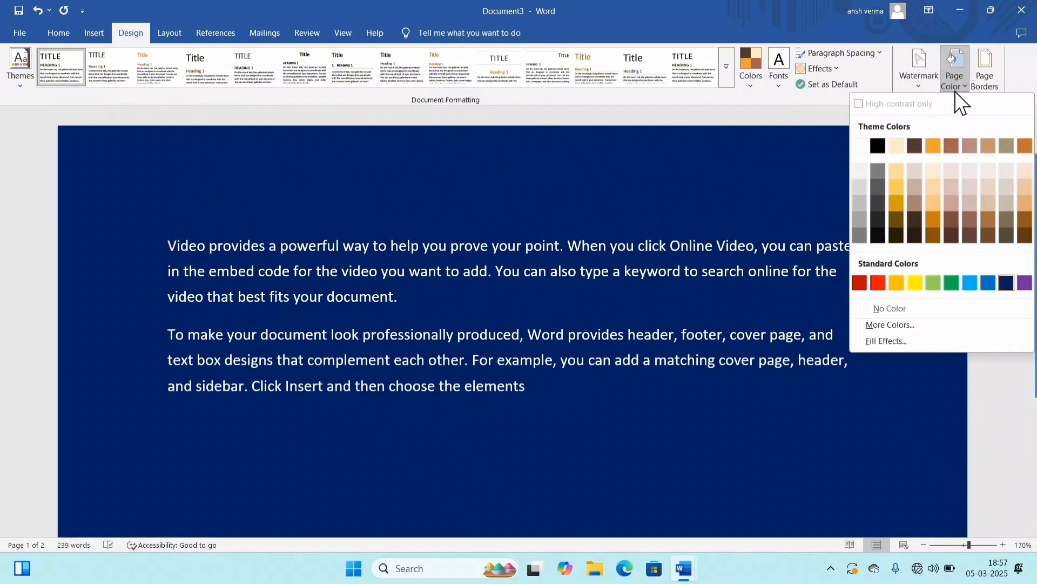
pyautogui.click(884, 340)
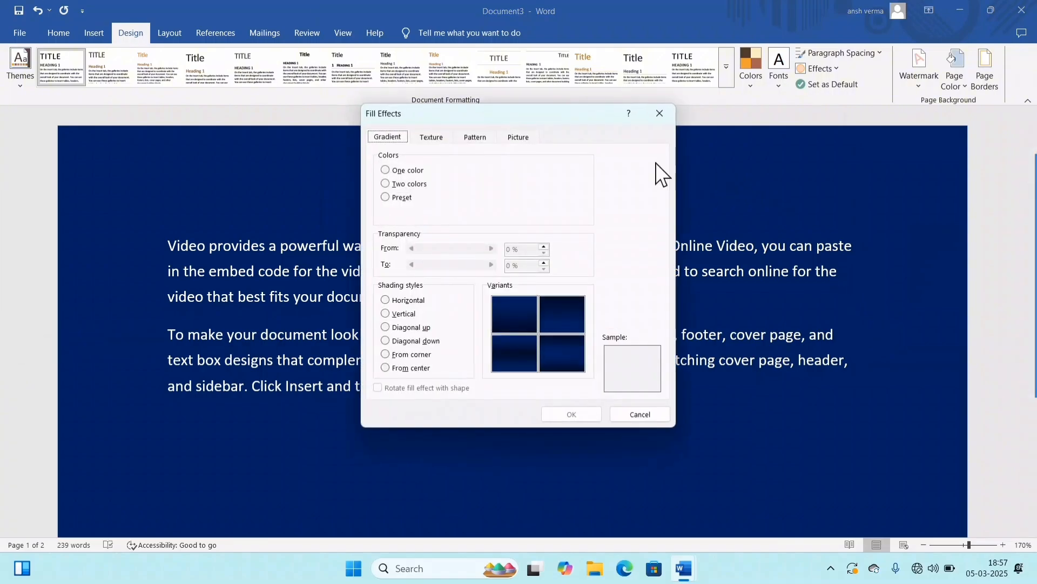
pyautogui.moveTo(544, 122); pyautogui.dragTo(781, 131)
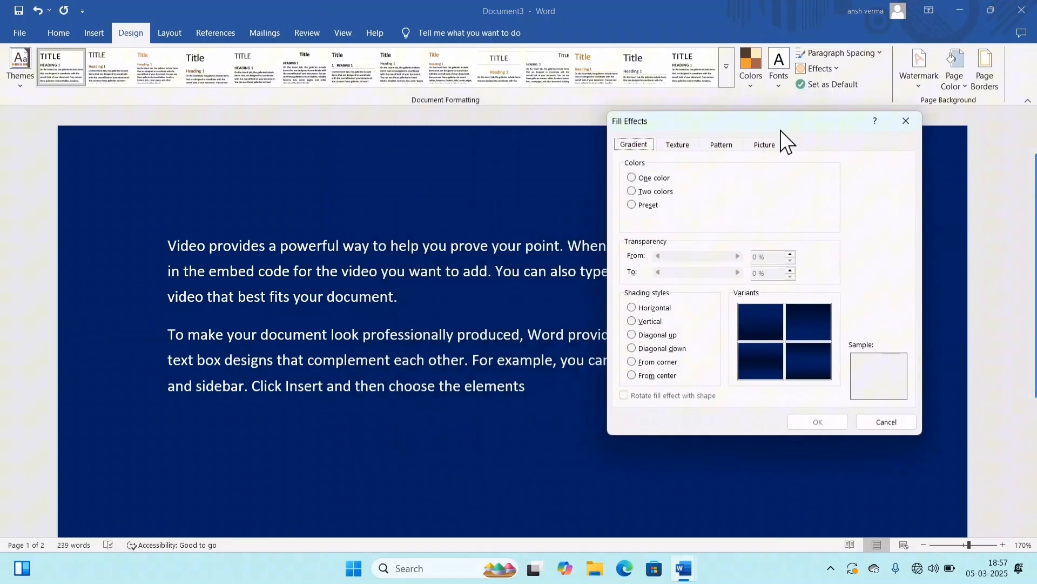
pyautogui.click(655, 191)
pyautogui.click(757, 219)
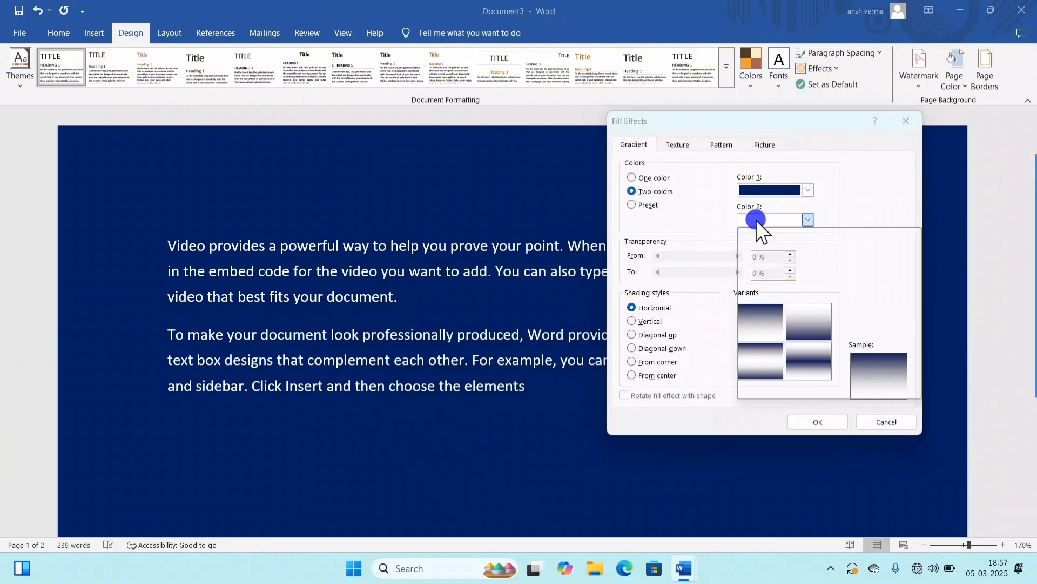
pyautogui.click(763, 375)
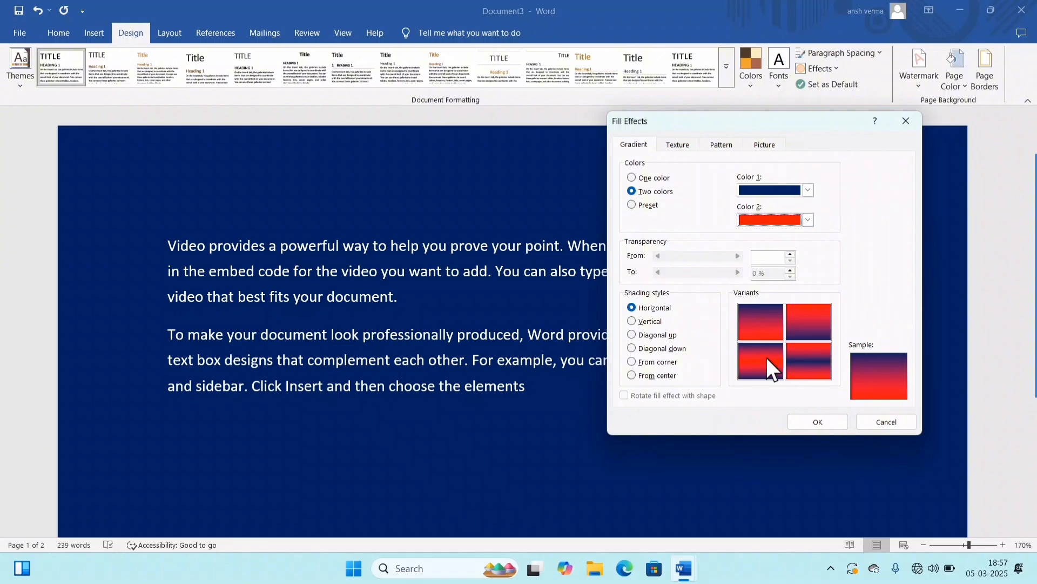
pyautogui.doubleClick(747, 316)
pyautogui.scroll(-5, 541, 228)
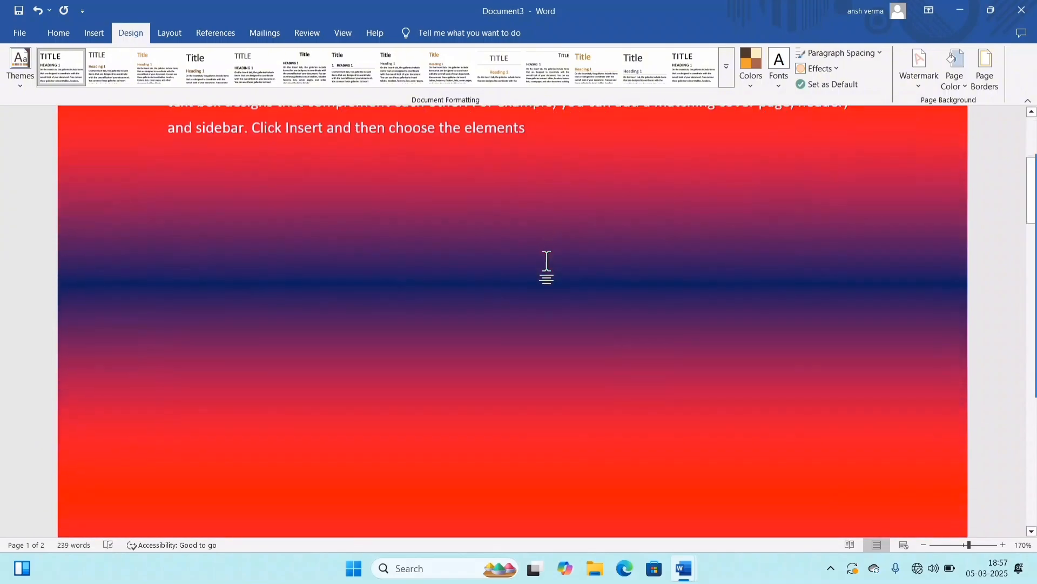
pyautogui.scroll(5, 546, 259)
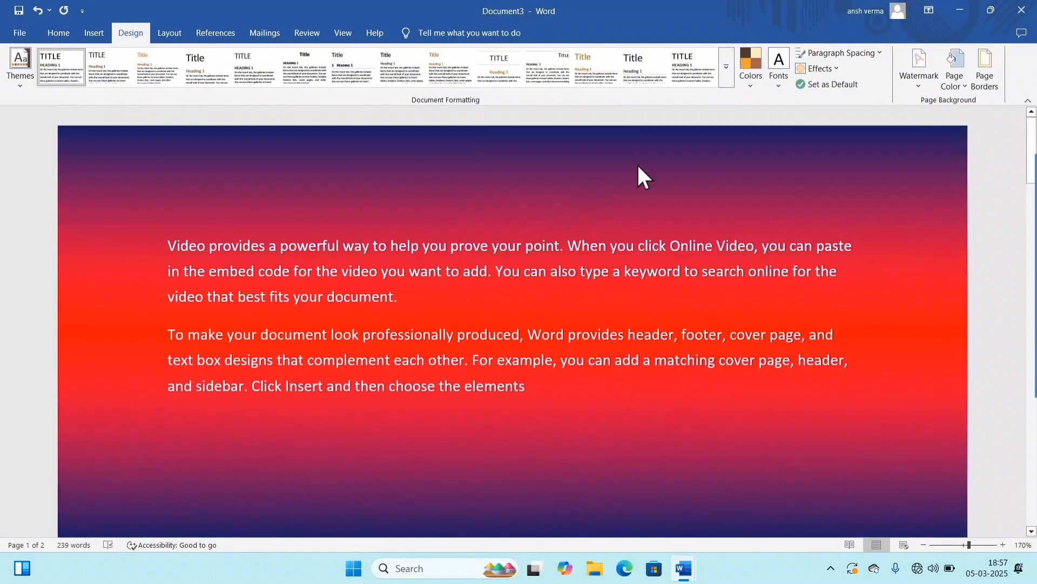
# Step: Try the Horizon and Desert preset colors for the page background gradient
pyautogui.click(954, 84)
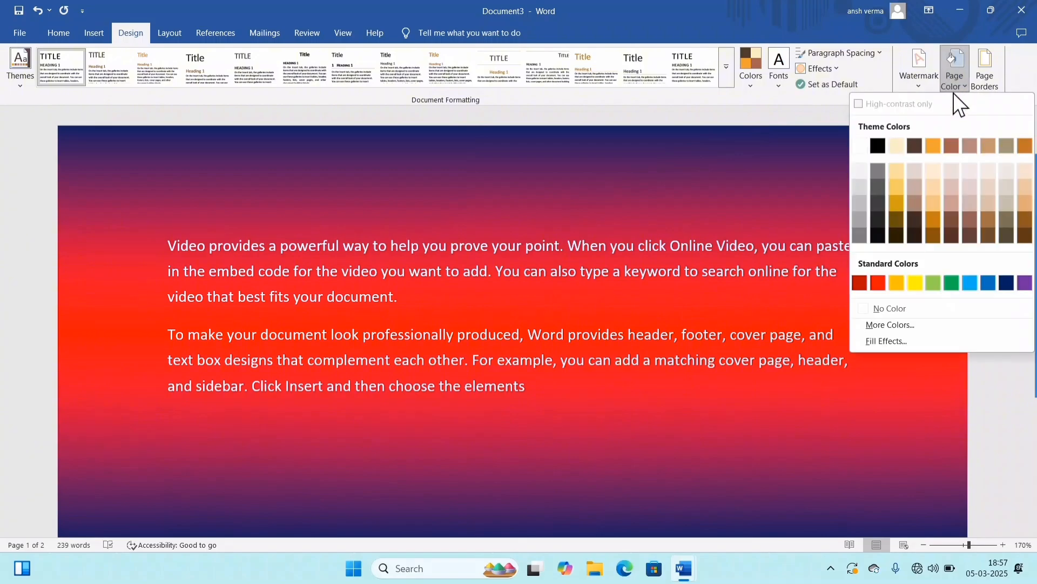
pyautogui.click(888, 338)
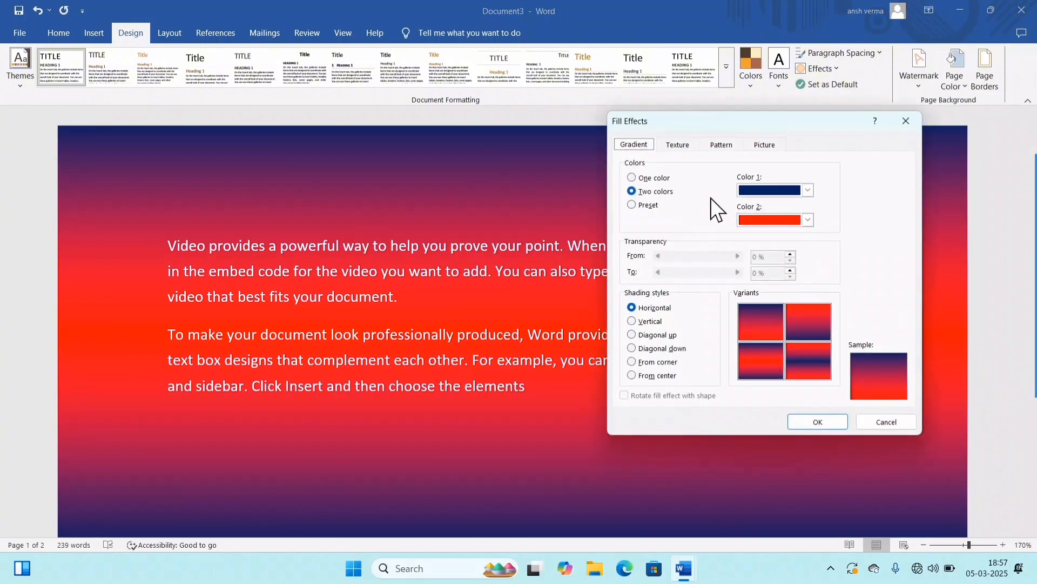
pyautogui.click(635, 204)
pyautogui.click(753, 193)
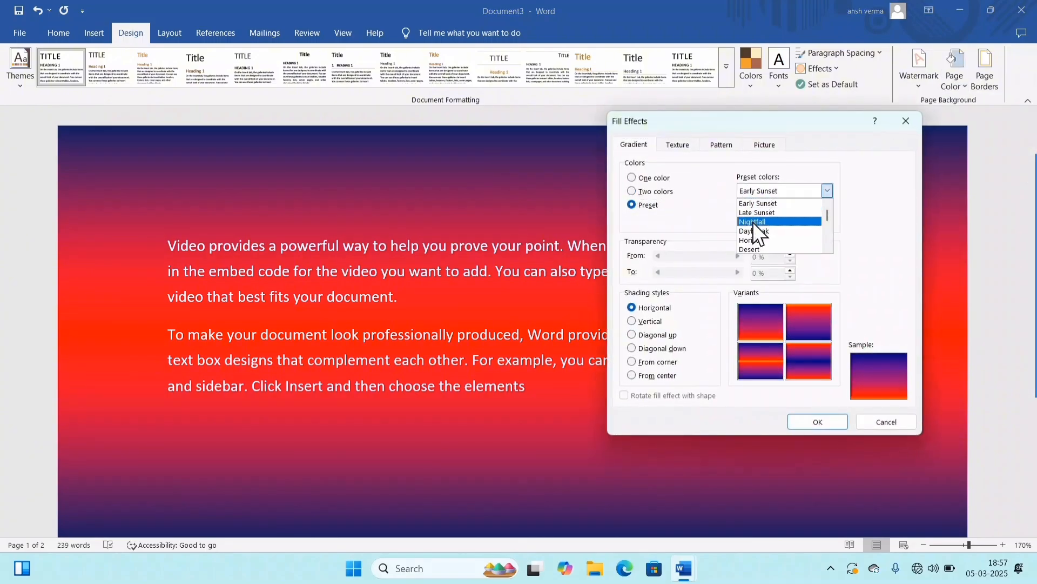
pyautogui.click(757, 199)
pyautogui.click(757, 195)
pyautogui.click(757, 238)
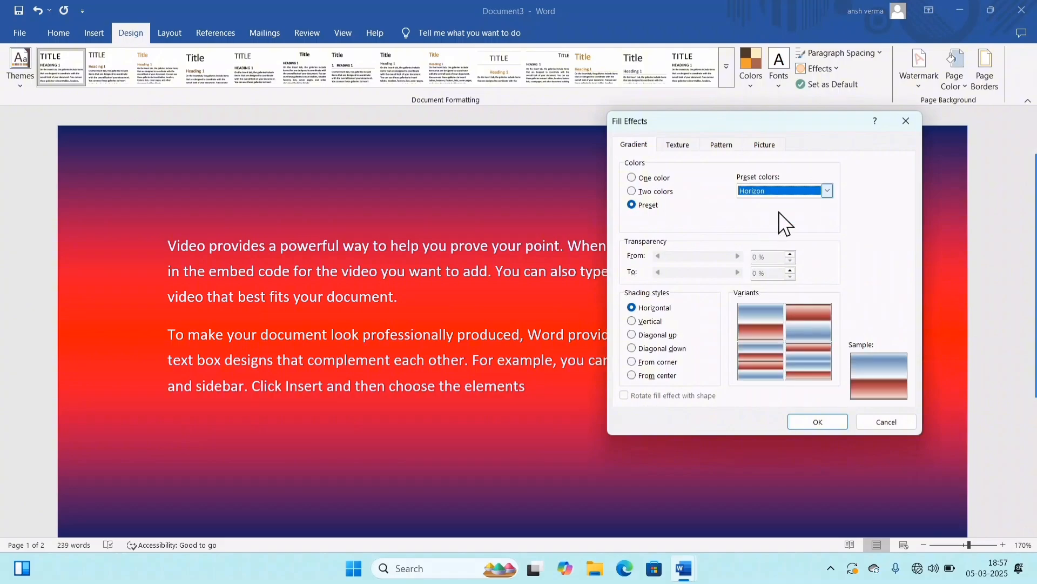
pyautogui.click(779, 191)
pyautogui.click(756, 250)
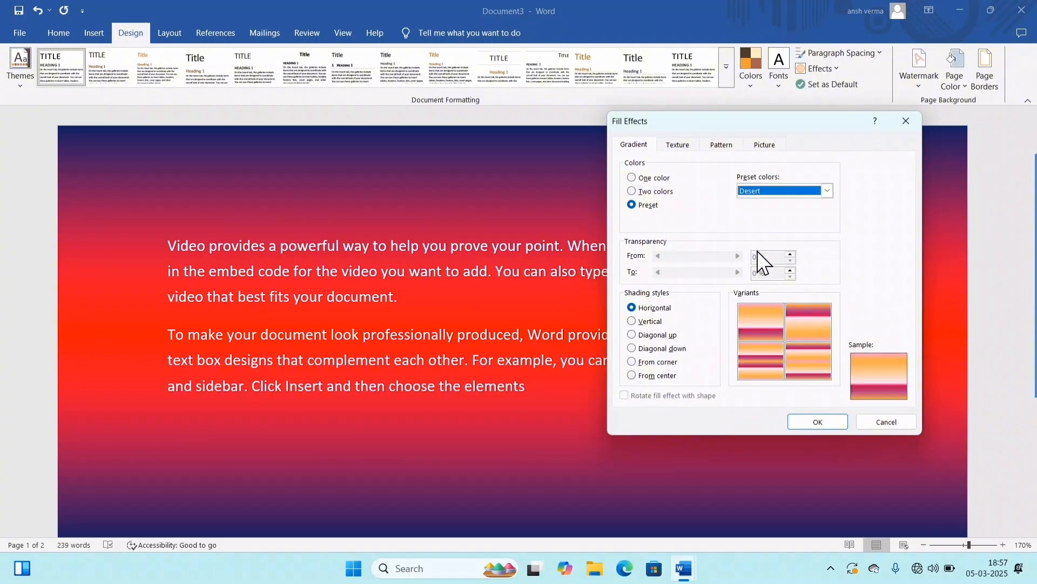
# Step: Fill the page background with the Early Sunset preset gradient in horizontal shading, using the plain dark-blue-to-orange variant
pyautogui.click(770, 191)
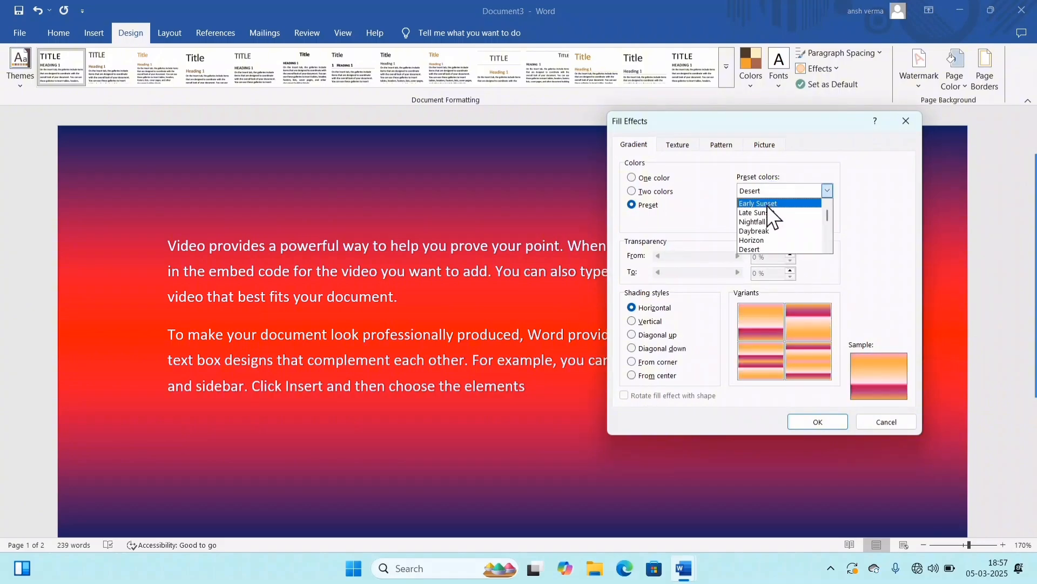
pyautogui.click(765, 200)
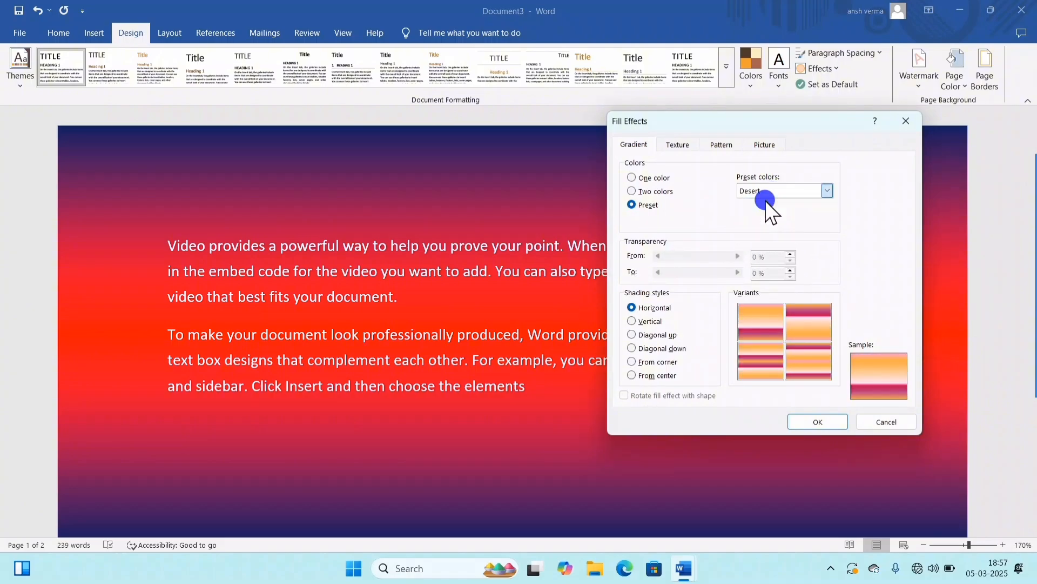
pyautogui.click(759, 316)
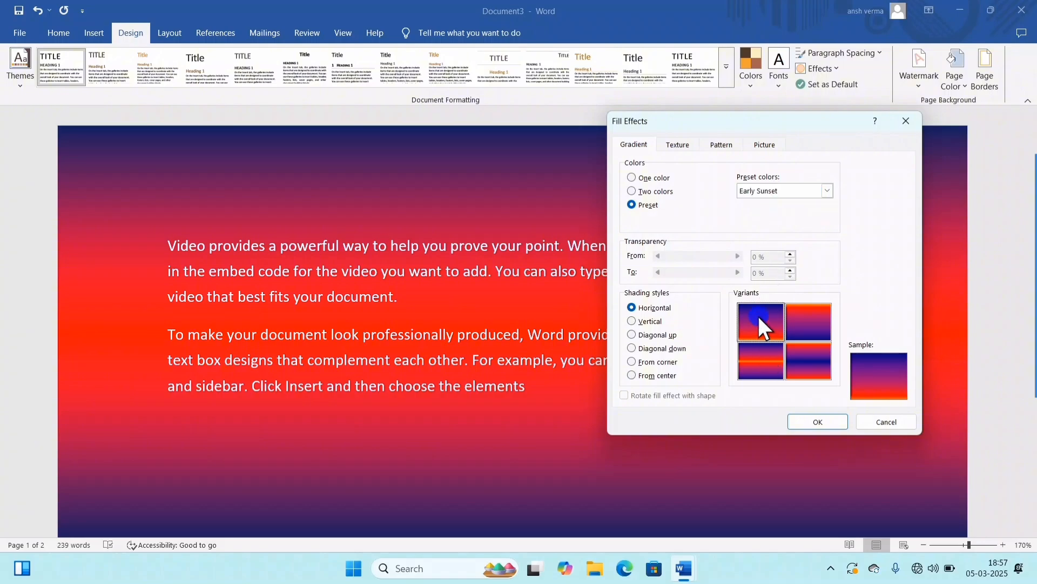
pyautogui.click(813, 419)
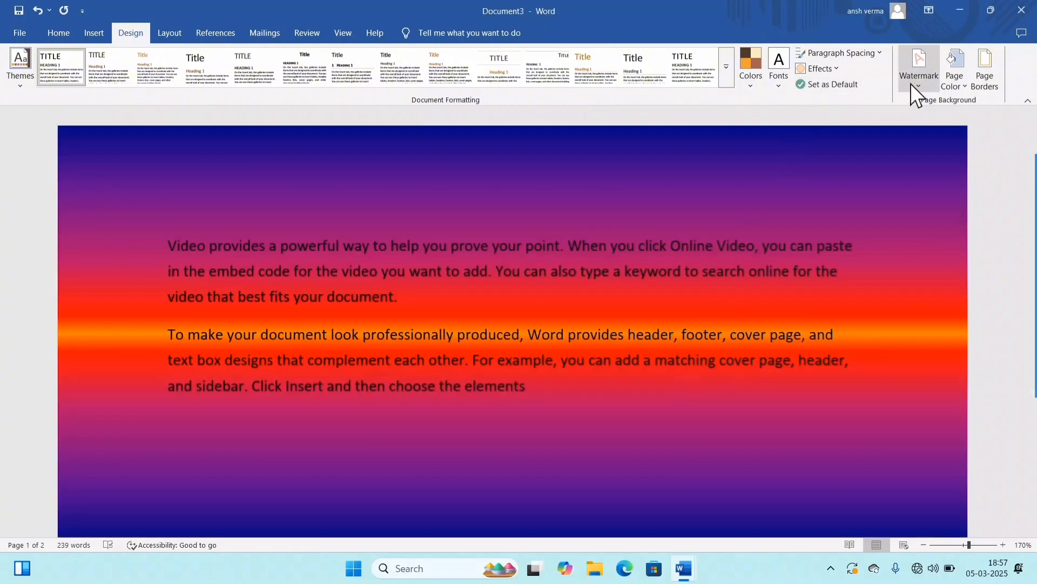
# Step: Change the Early Sunset page gradient to vertical shading, using the variant with the orange band in its middle
pyautogui.click(947, 88)
pyautogui.click(913, 340)
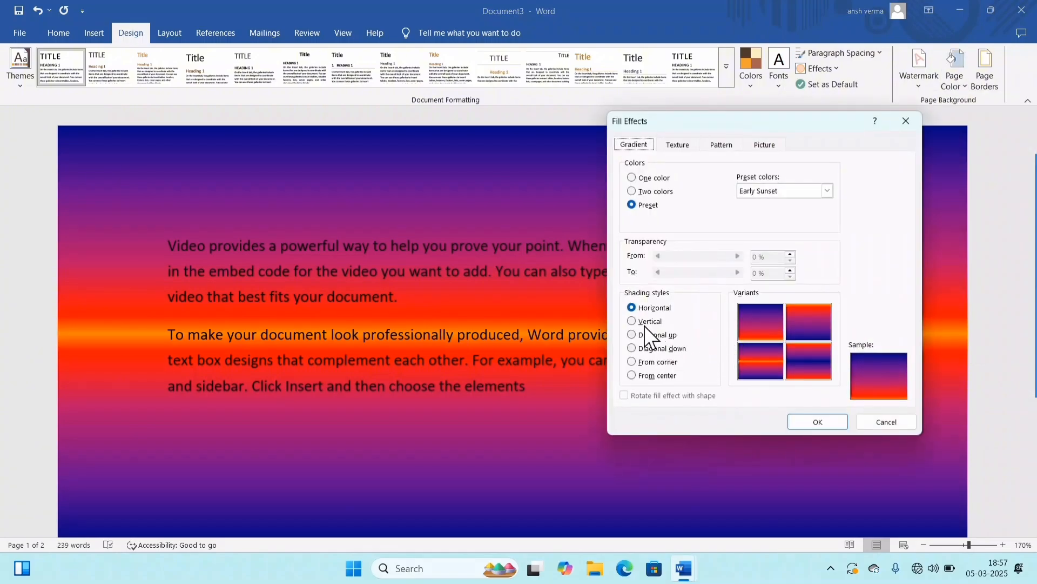
pyautogui.click(645, 323)
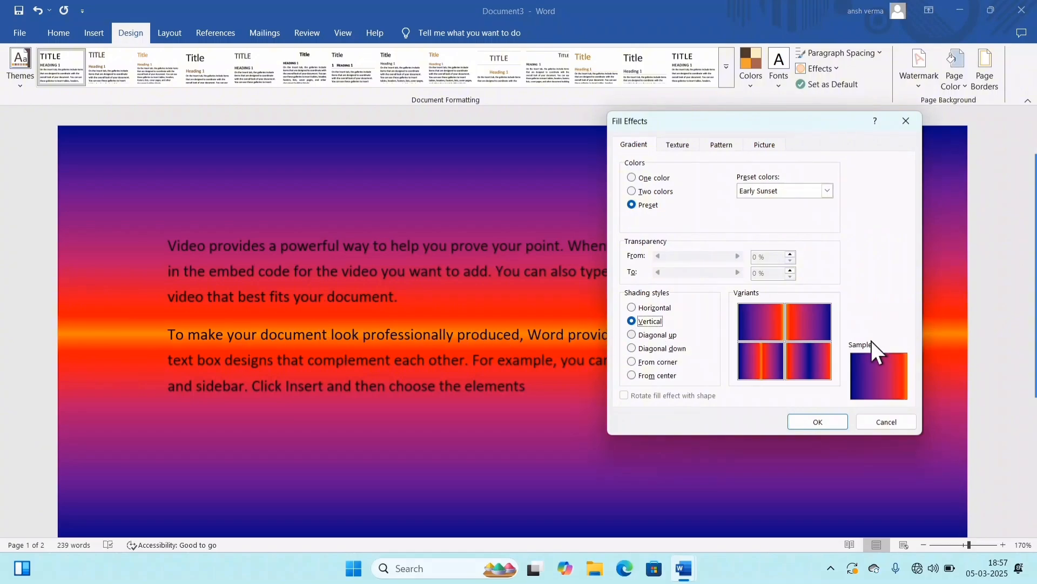
pyautogui.doubleClick(760, 361)
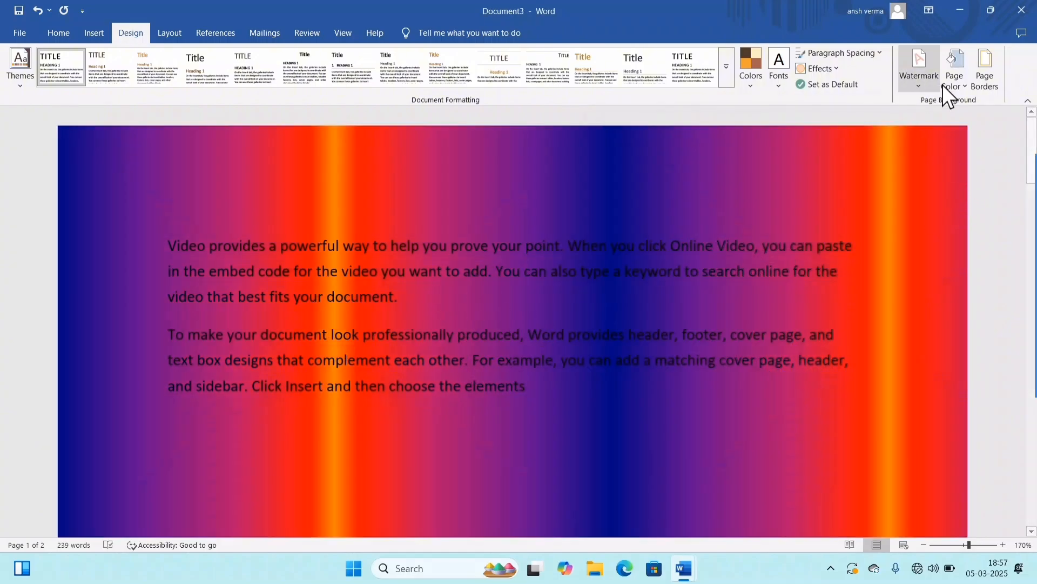
# Step: Try the Diagonal up, Diagonal down and From corner shading styles for the Early Sunset page gradient
pyautogui.click(942, 84)
pyautogui.click(893, 341)
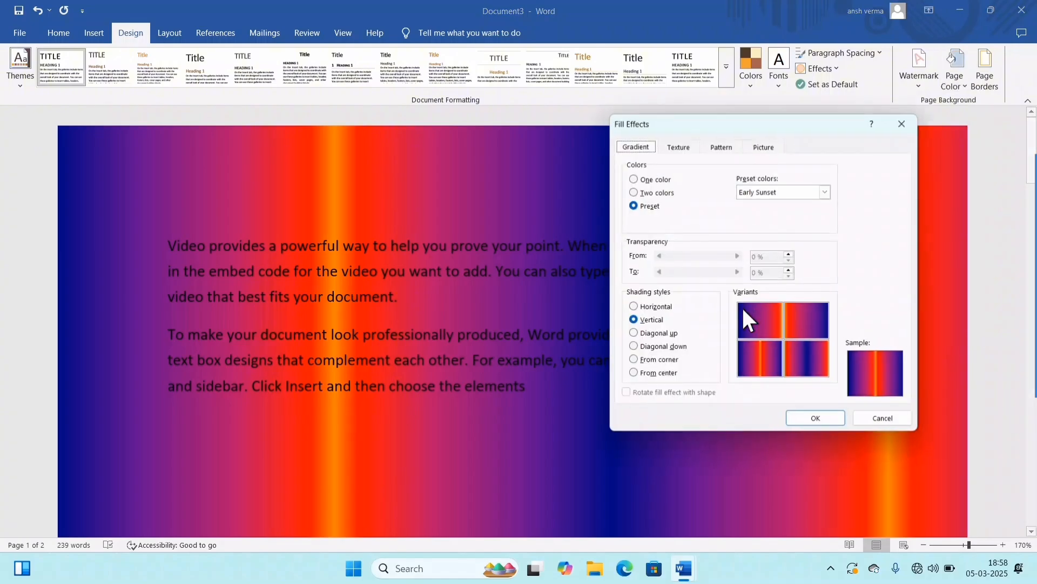
pyautogui.click(649, 334)
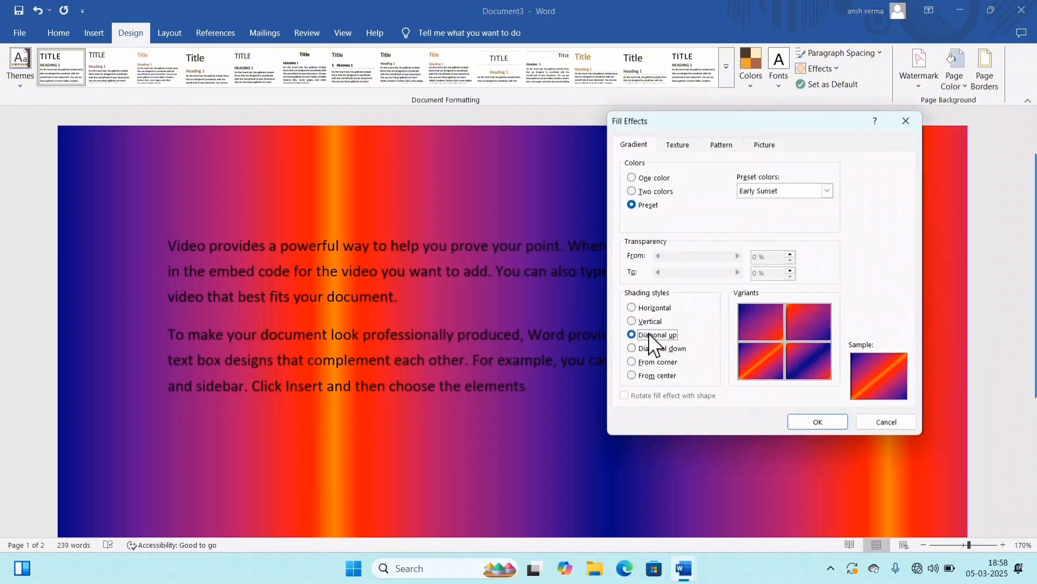
pyautogui.click(650, 349)
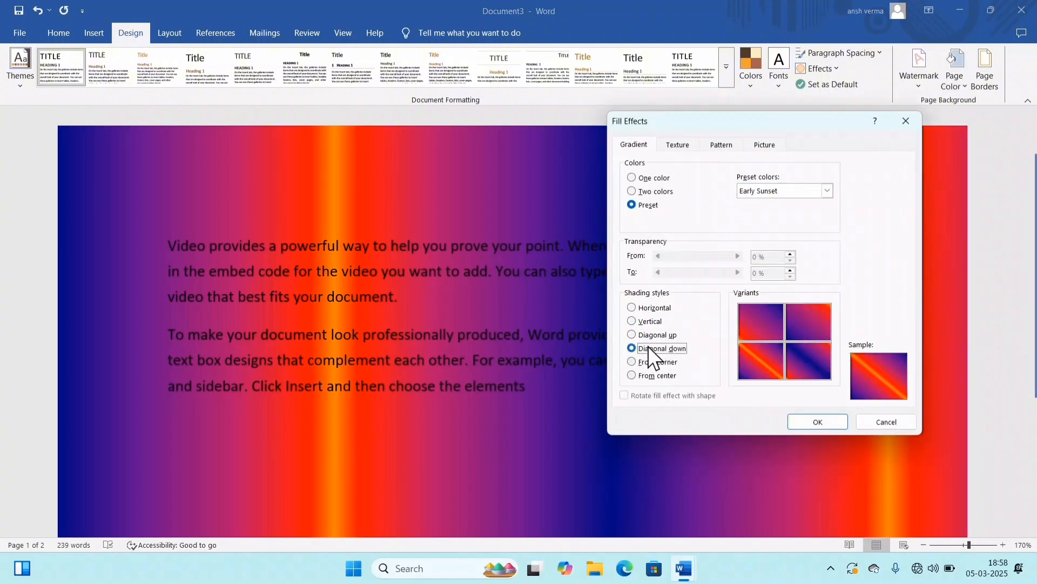
pyautogui.click(656, 361)
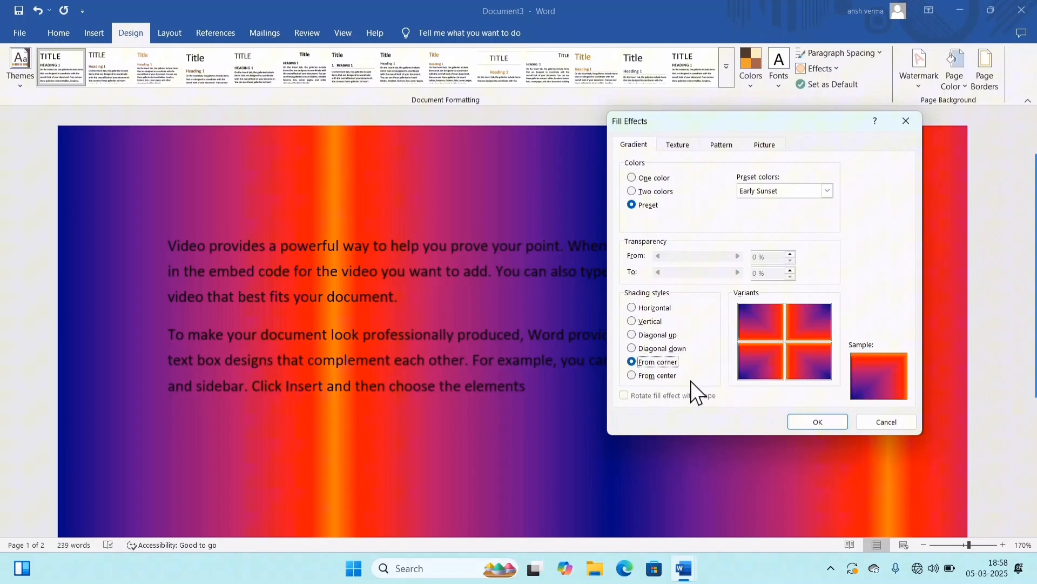
# Step: Apply From center shading to the page gradient, using the variant with a blue center and orange edges
pyautogui.click(657, 377)
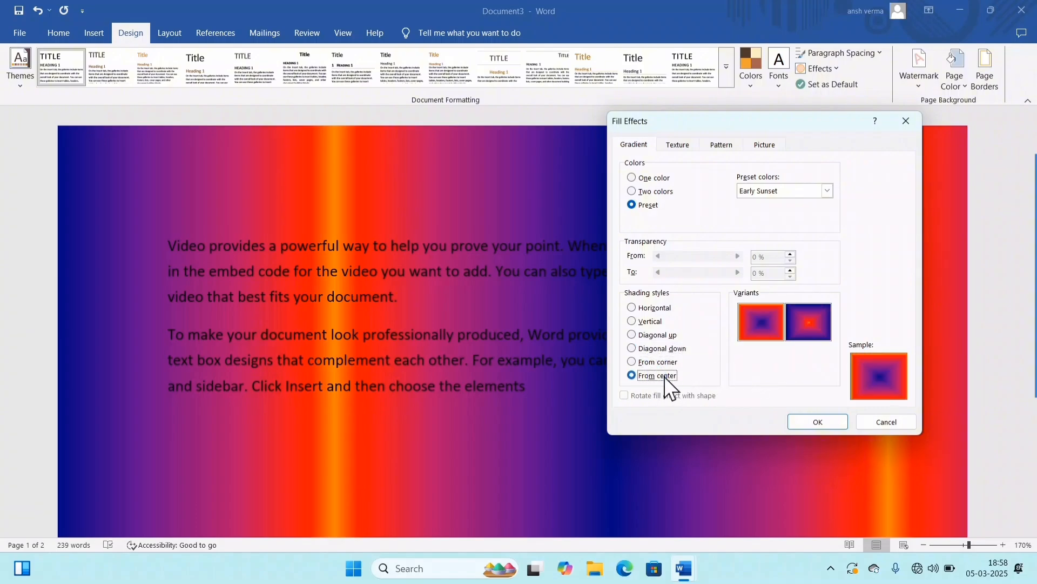
pyautogui.doubleClick(761, 319)
pyautogui.scroll(-5, 686, 322)
pyautogui.scroll(5, 691, 313)
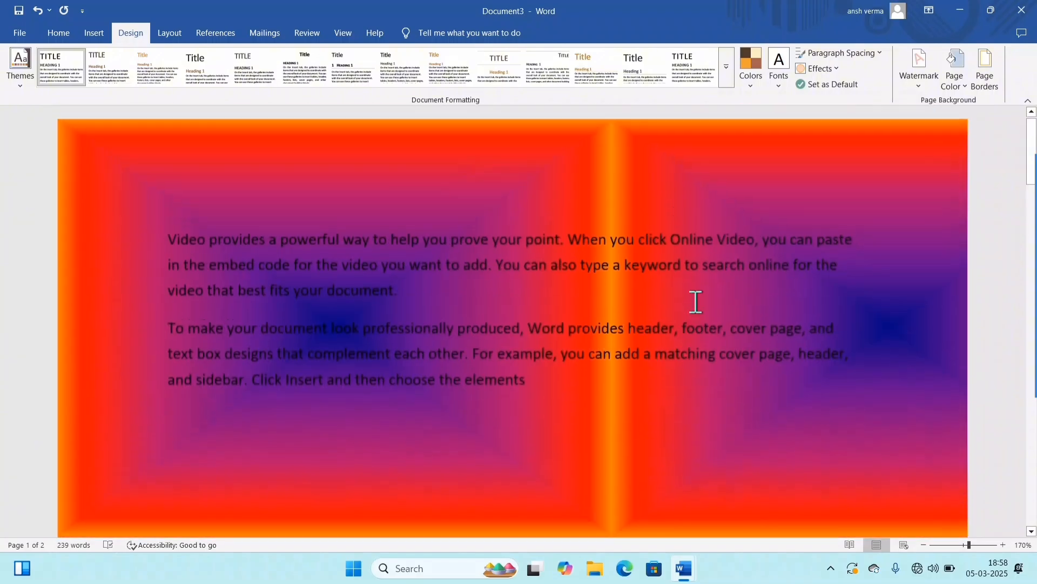
# Step: Fill the page background with the Green marble texture
pyautogui.click(956, 82)
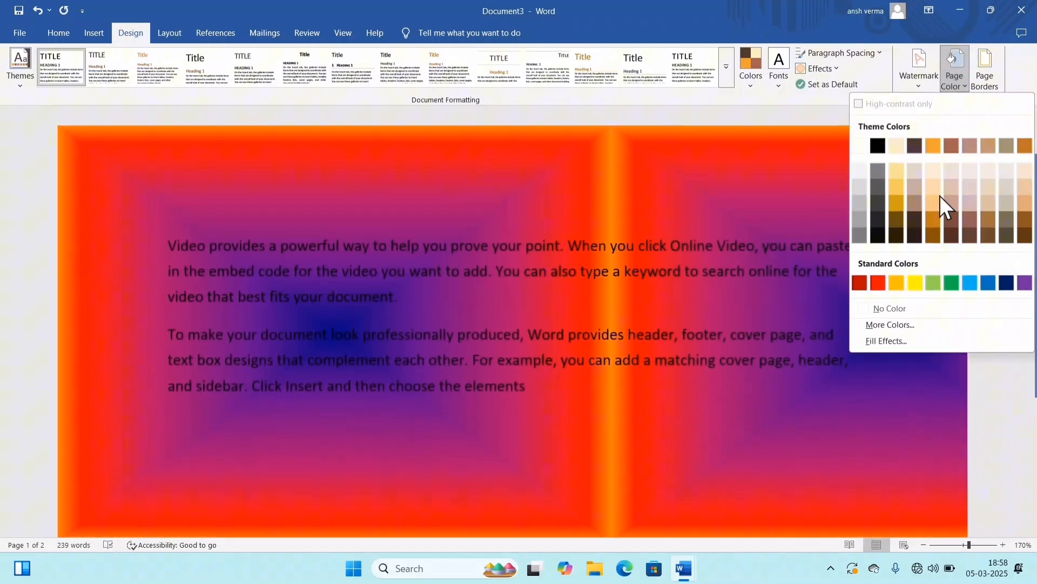
pyautogui.click(891, 341)
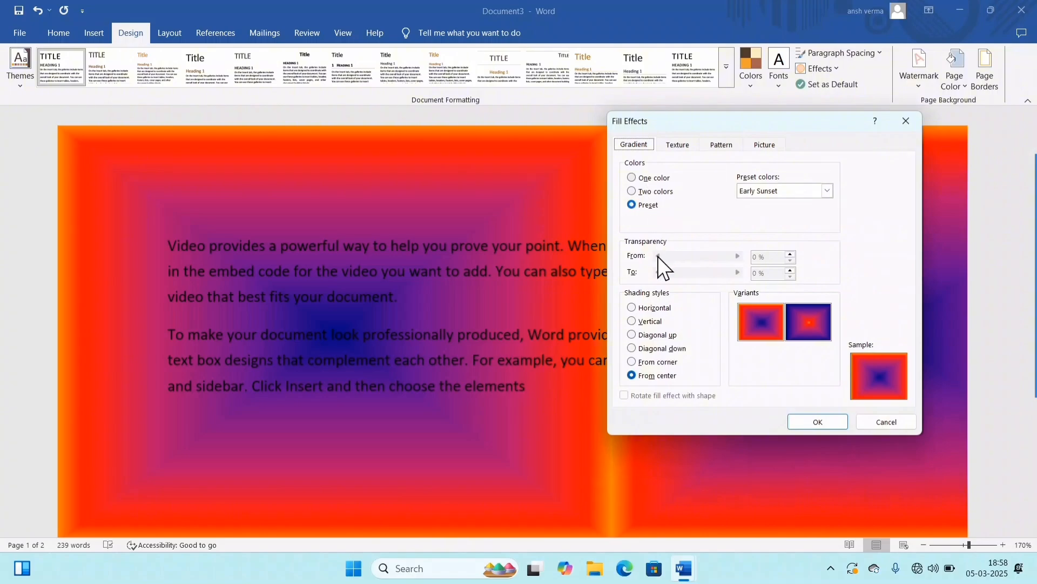
pyautogui.click(656, 177)
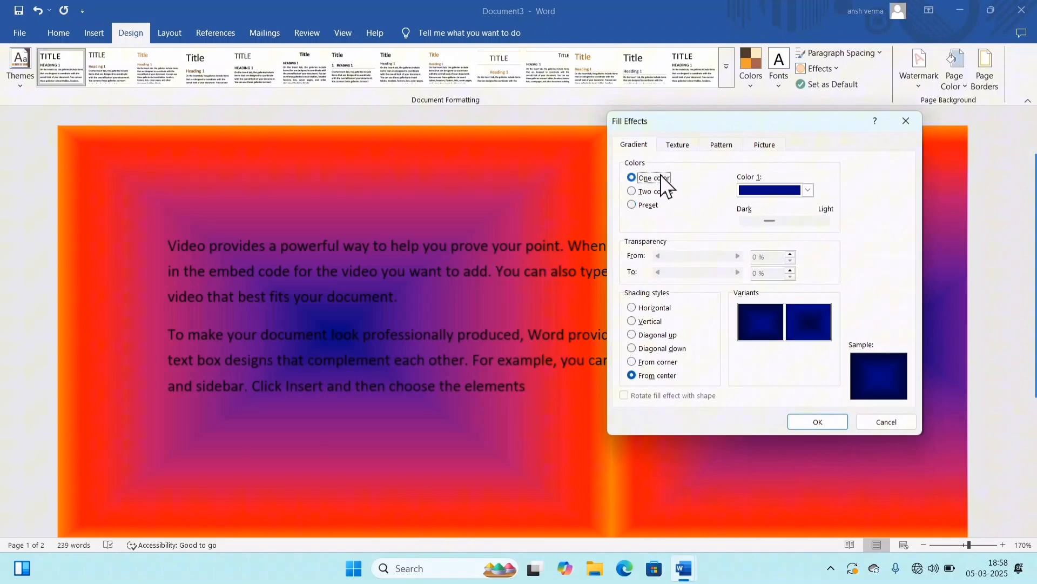
pyautogui.click(679, 144)
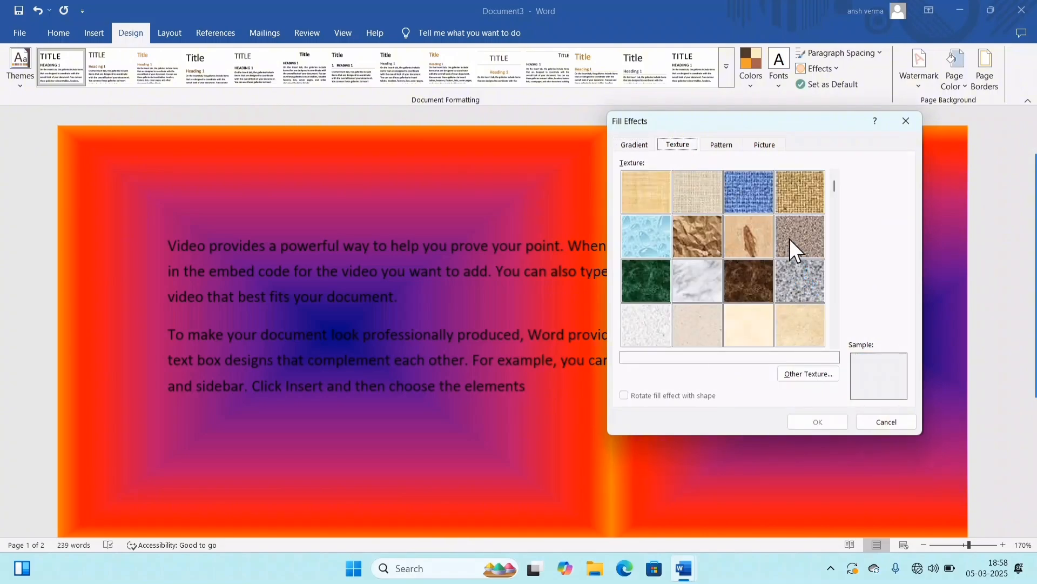
pyautogui.moveTo(831, 189); pyautogui.dragTo(831, 226)
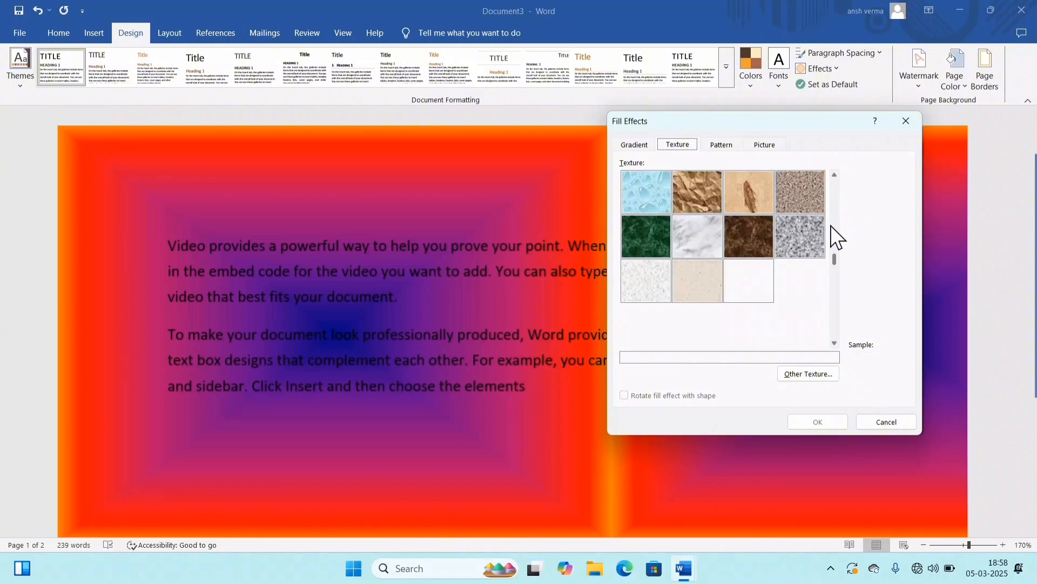
pyautogui.click(650, 229)
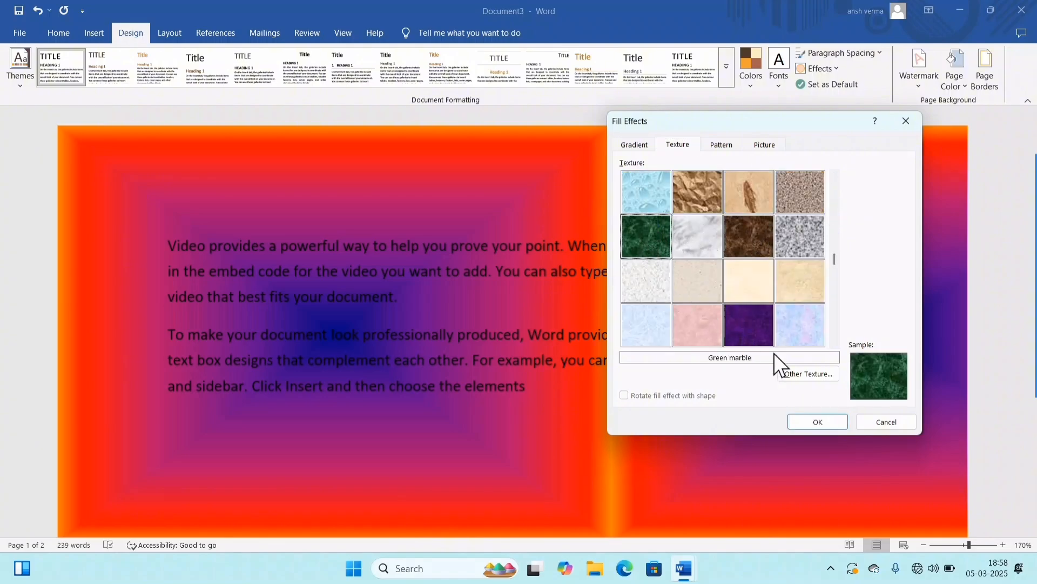
pyautogui.click(805, 421)
pyautogui.scroll(-5, 693, 319)
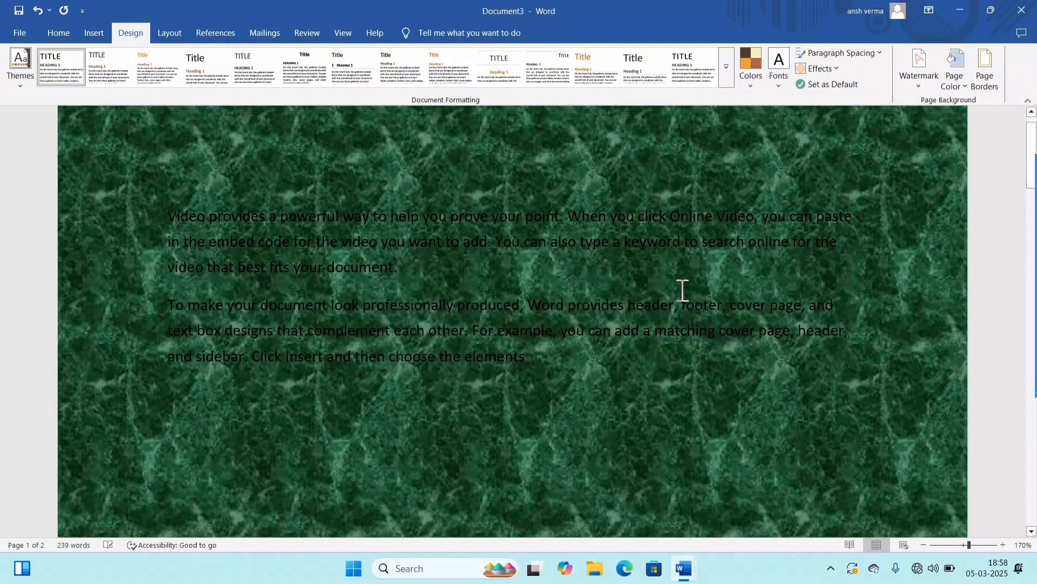
pyautogui.scroll(6, 693, 318)
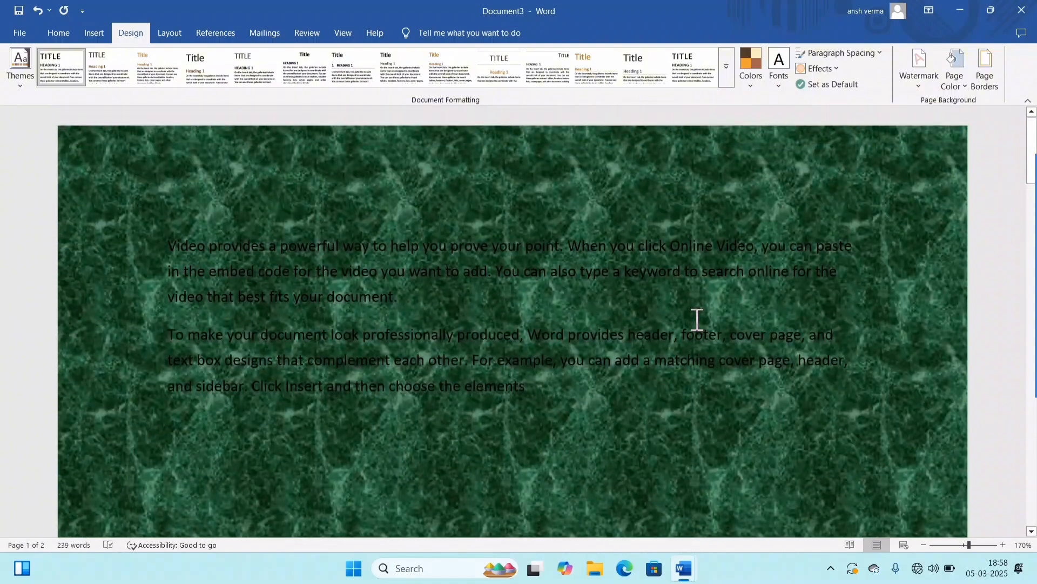
# Step: Replace the page background texture with Oak
pyautogui.click(951, 78)
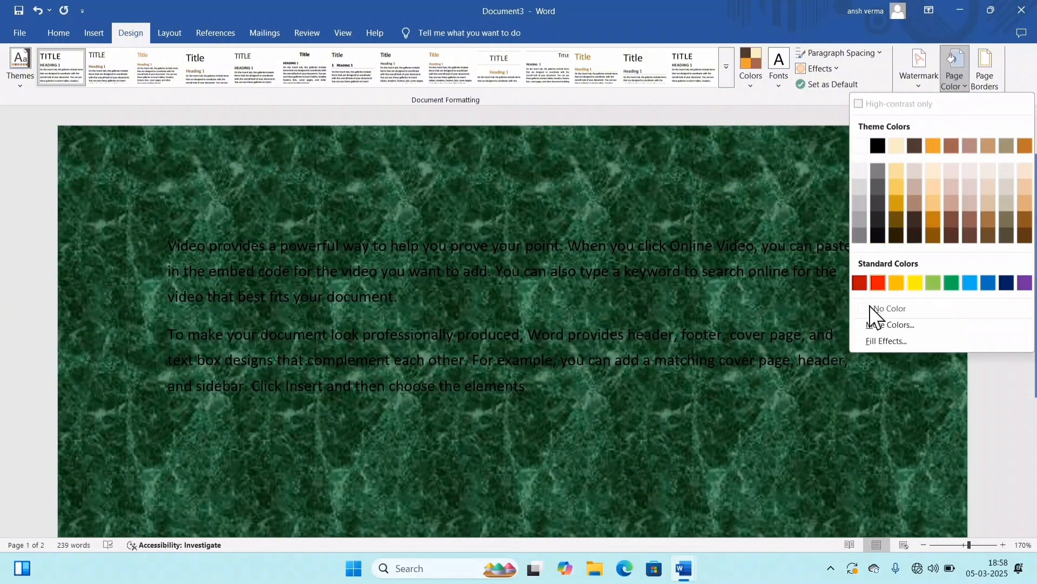
pyautogui.click(873, 342)
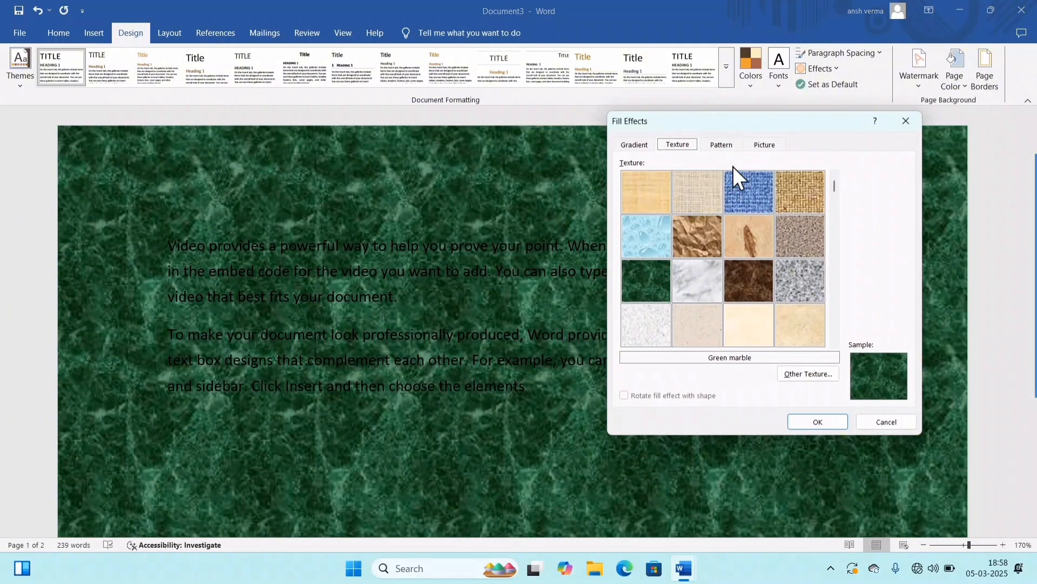
pyautogui.click(830, 221)
pyautogui.moveTo(834, 260); pyautogui.dragTo(828, 308)
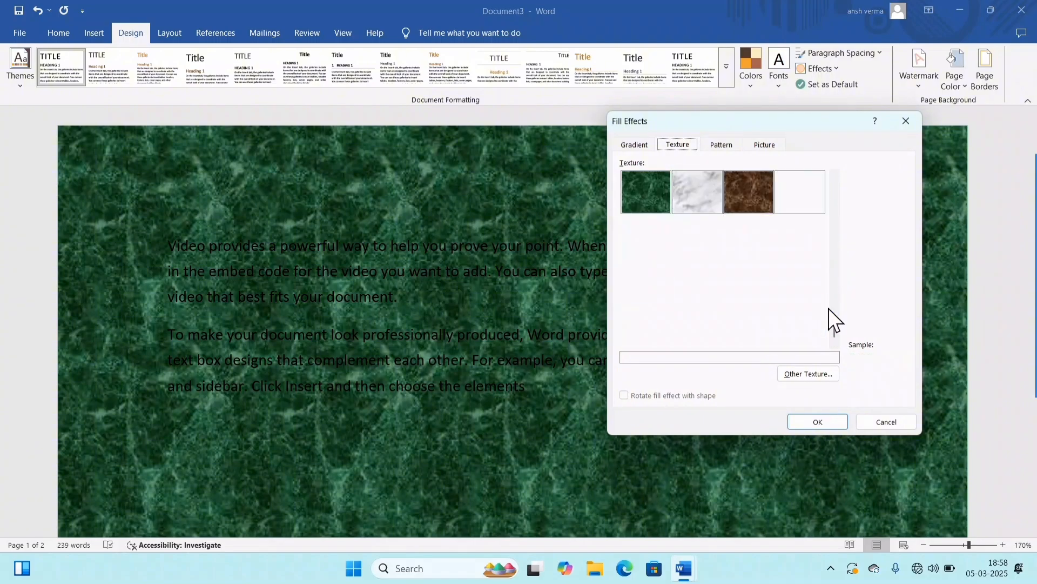
pyautogui.click(766, 314)
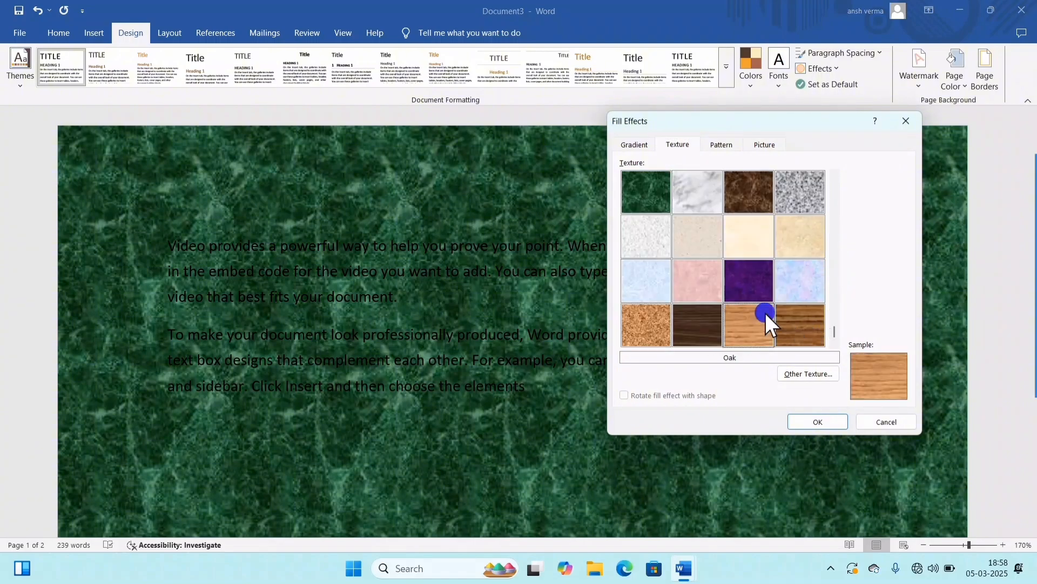
pyautogui.click(789, 427)
pyautogui.scroll(-5, 549, 373)
pyautogui.scroll(5, 549, 375)
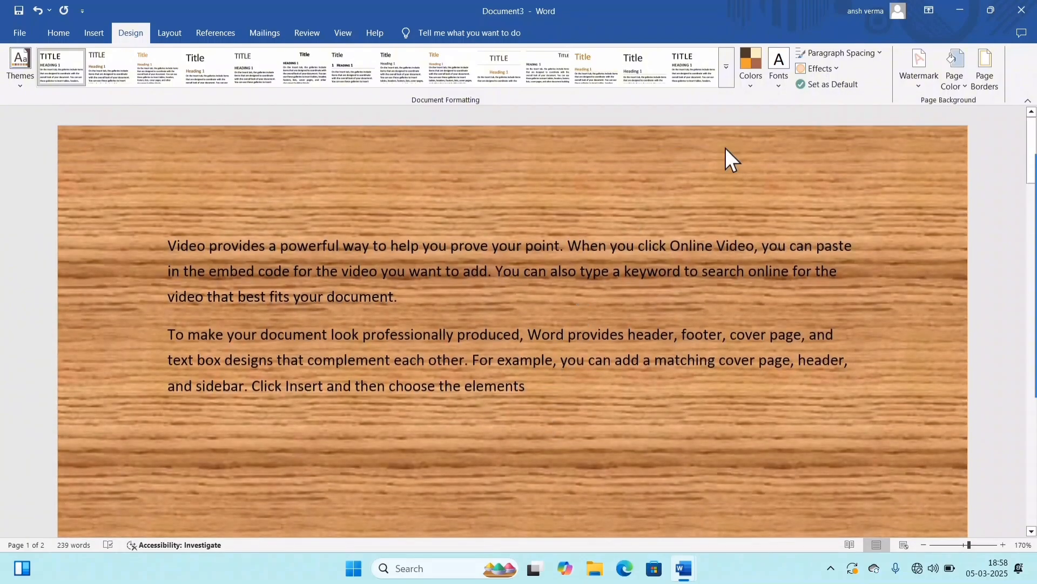
# Step: Fill the page background with the last pattern in the set, with a light orange foreground on an orange background
pyautogui.click(951, 78)
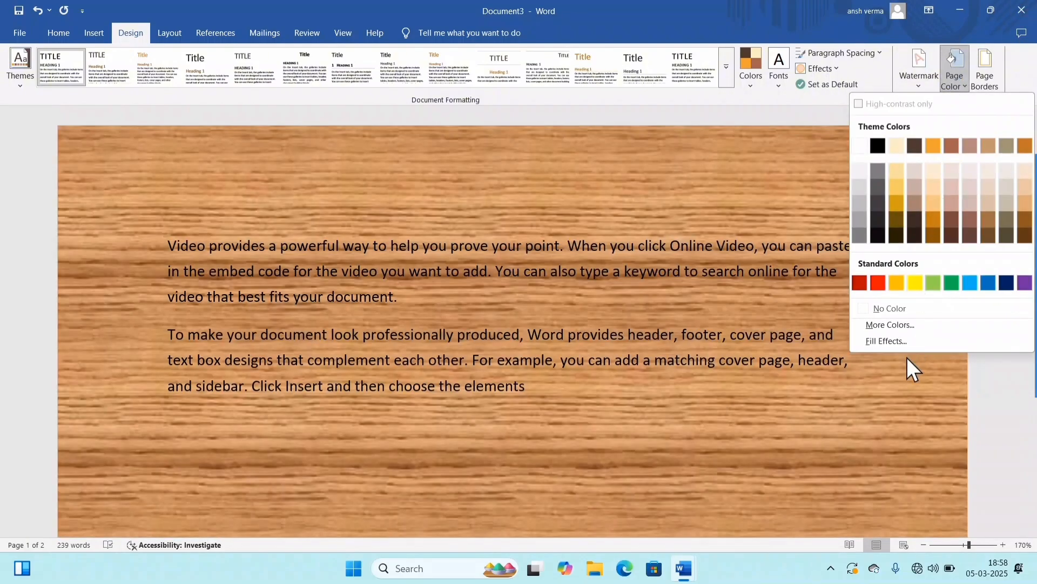
pyautogui.click(891, 341)
pyautogui.click(719, 145)
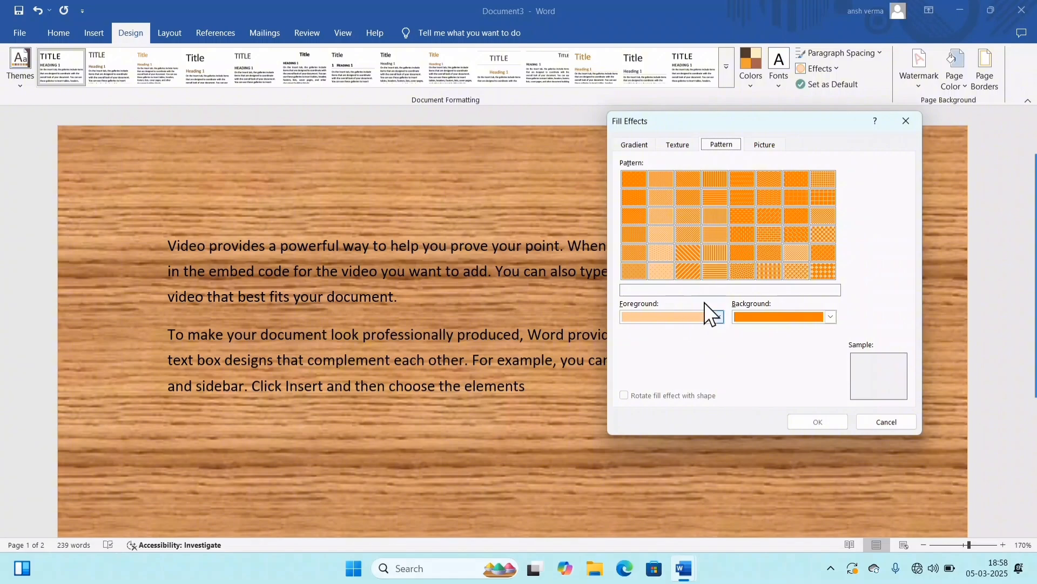
pyautogui.click(824, 266)
pyautogui.click(810, 421)
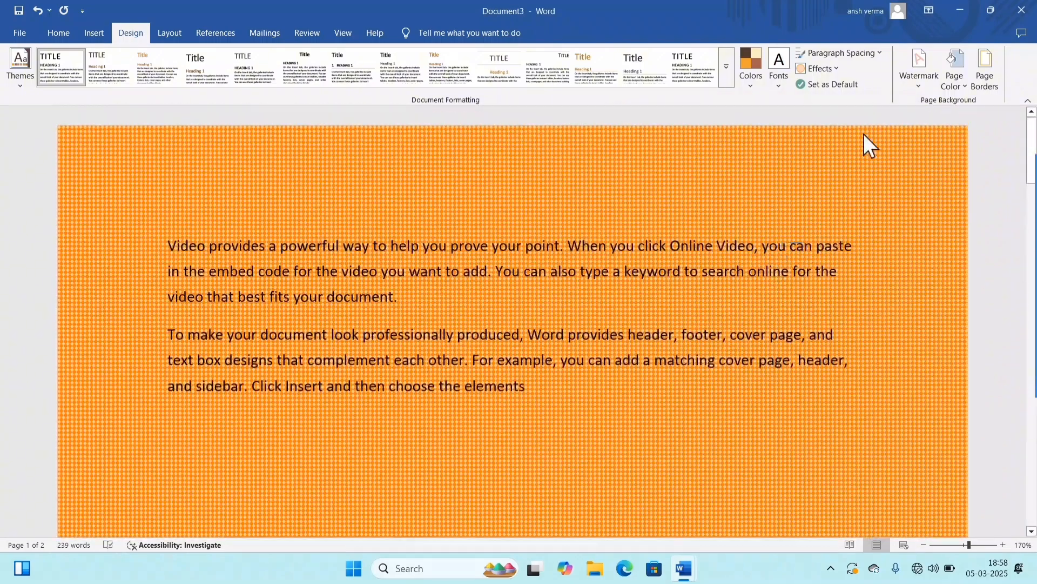
# Step: Fill the page background with the first Pexels JPG in the Downloads folder, working offline to choose the picture
pyautogui.click(956, 78)
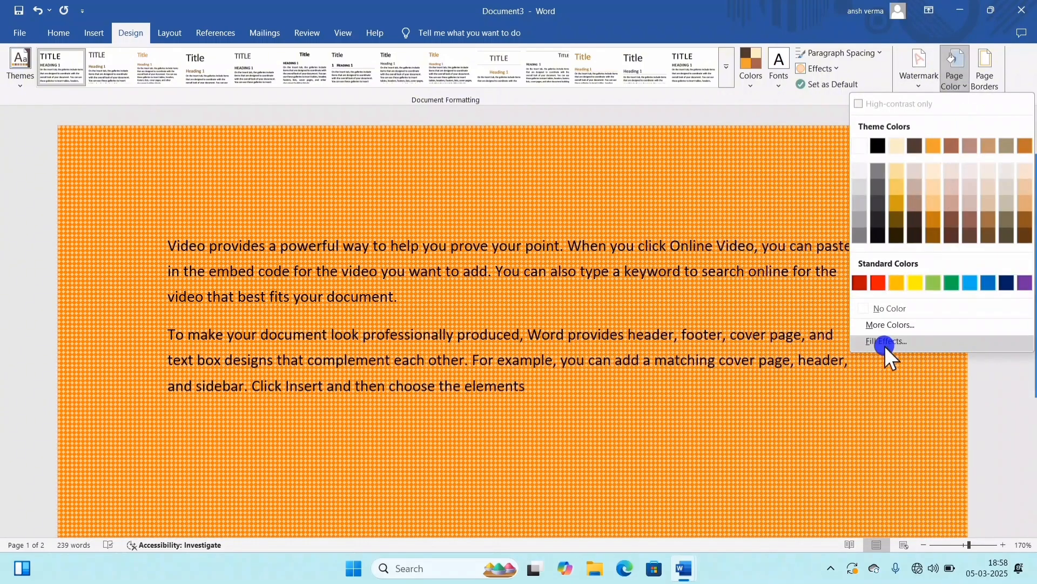
pyautogui.click(885, 342)
pyautogui.click(682, 145)
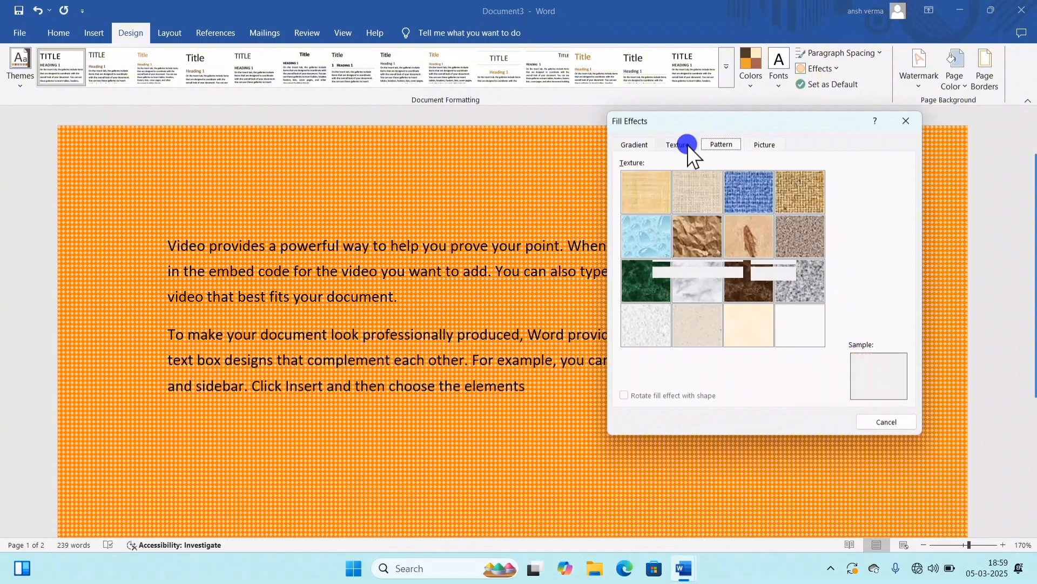
pyautogui.click(720, 144)
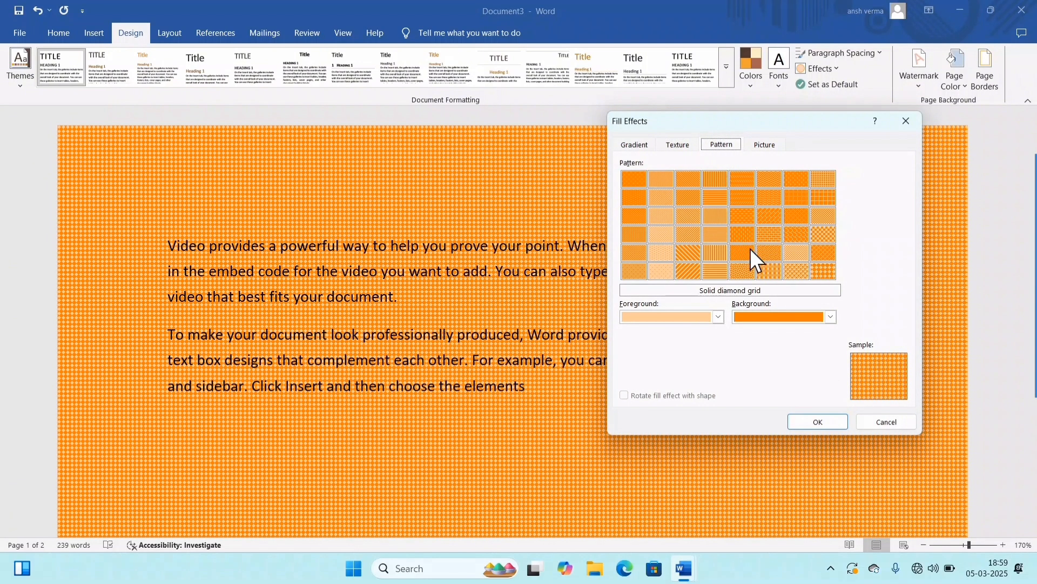
pyautogui.click(768, 145)
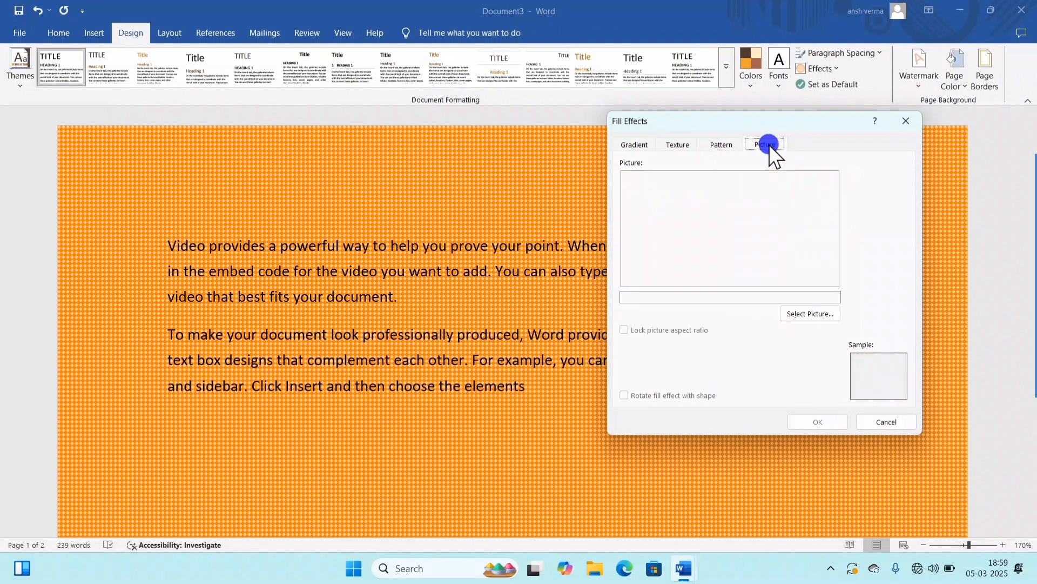
pyautogui.click(798, 313)
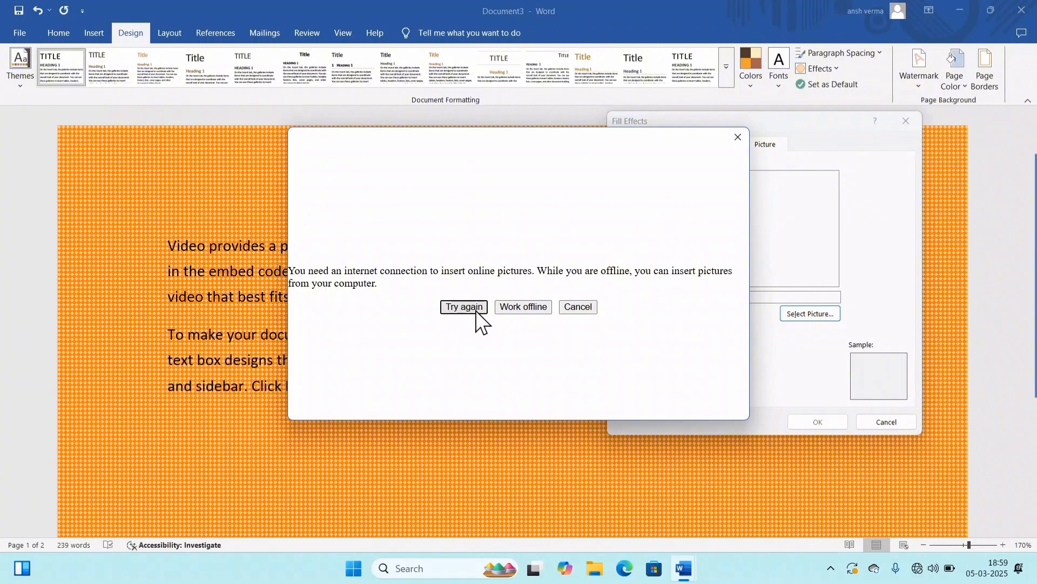
pyautogui.click(523, 306)
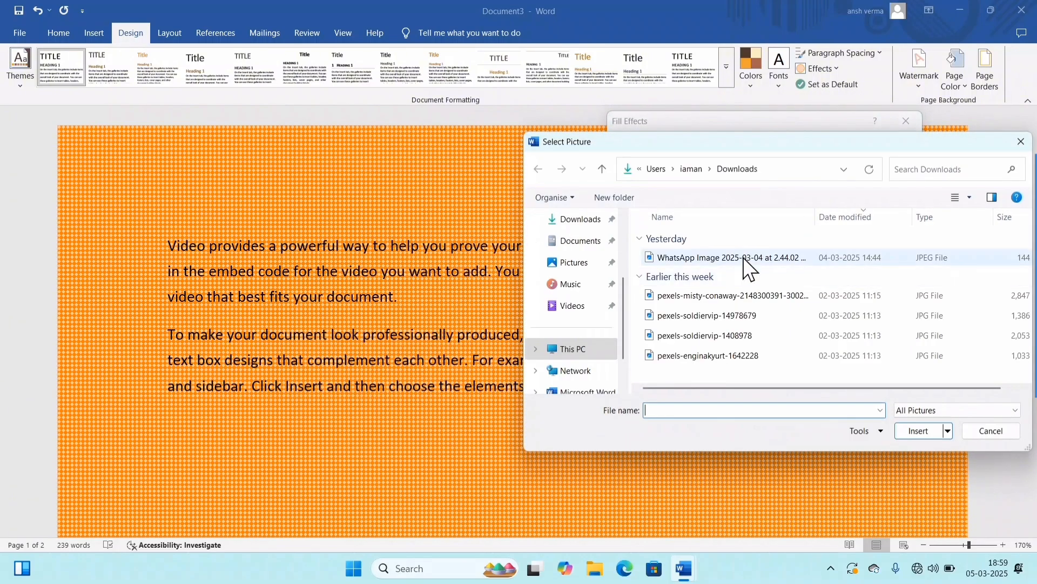
pyautogui.click(702, 257)
pyautogui.click(712, 291)
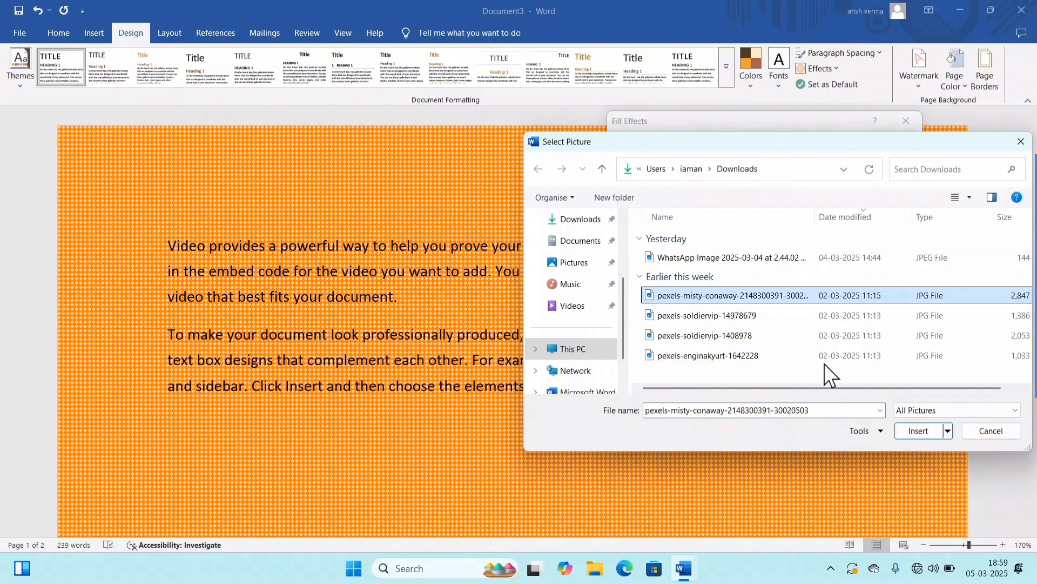
pyautogui.click(923, 433)
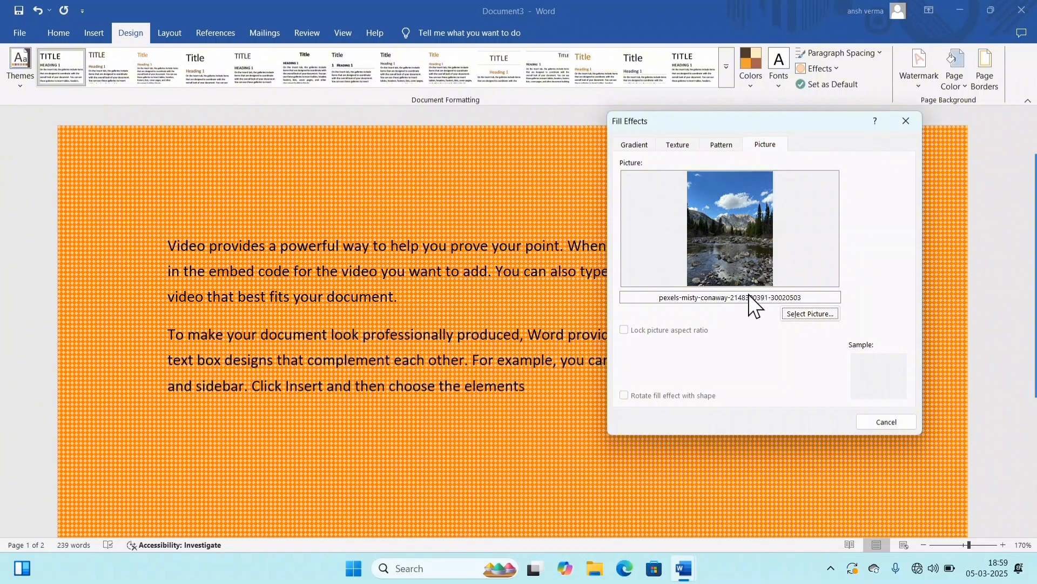
pyautogui.click(728, 292)
pyautogui.click(807, 422)
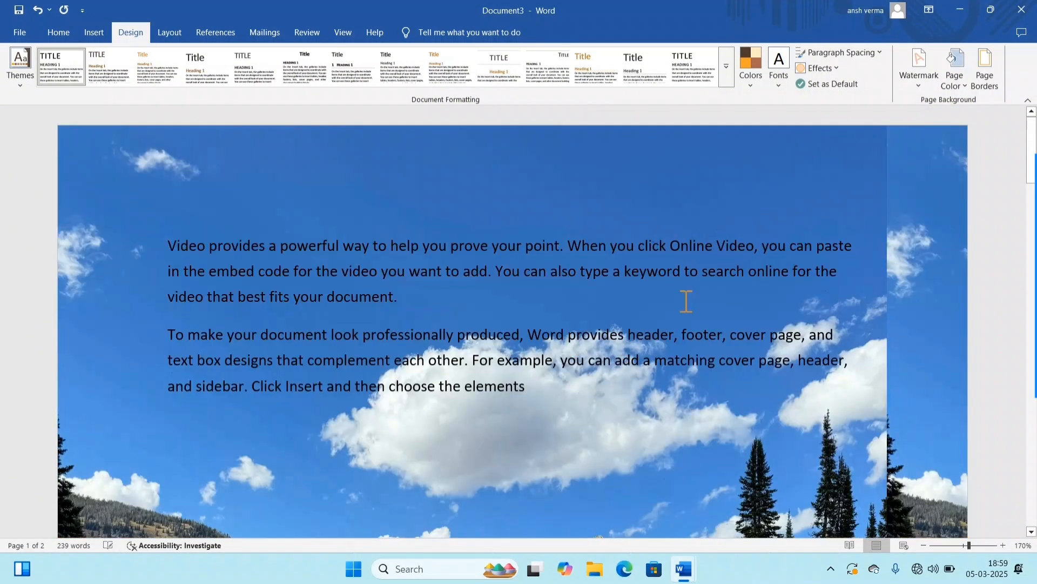
# Step: Look over both pages at a reduced zoom to examine how the picture background covers them
pyautogui.scroll(-6, 686, 300)
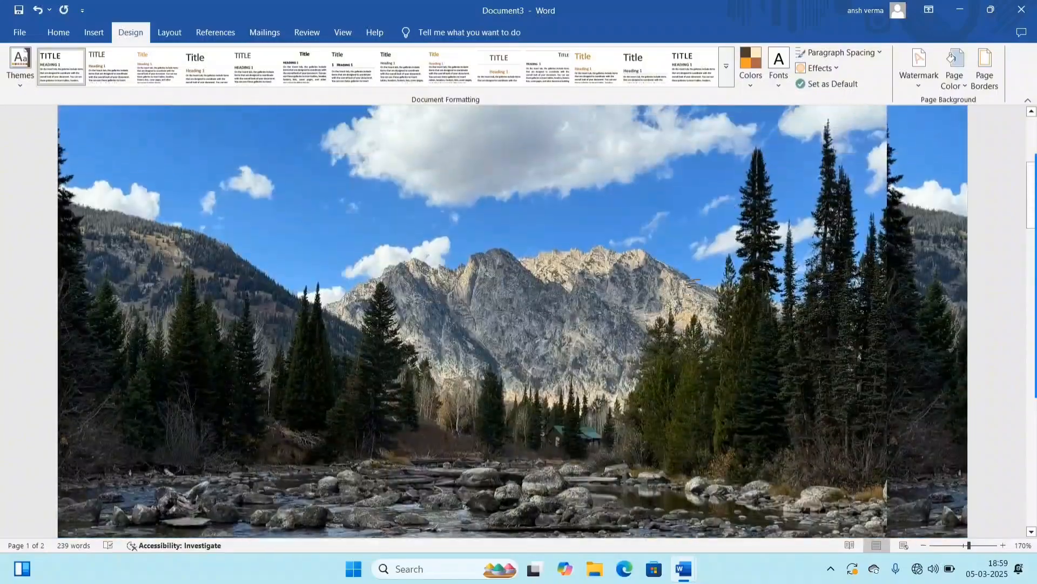
pyautogui.scroll(6, 678, 276)
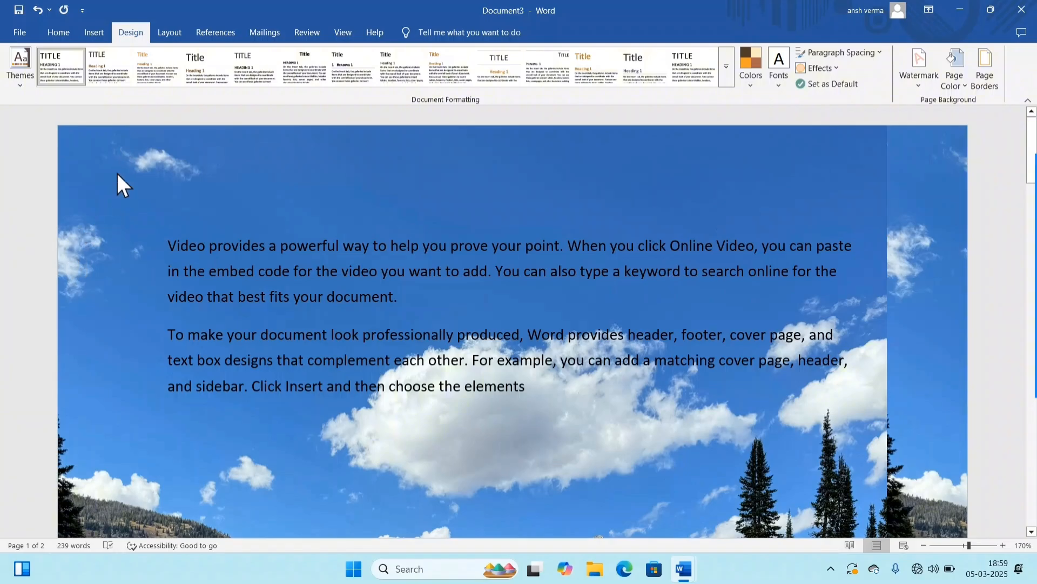
pyautogui.scroll(-15, 838, 432)
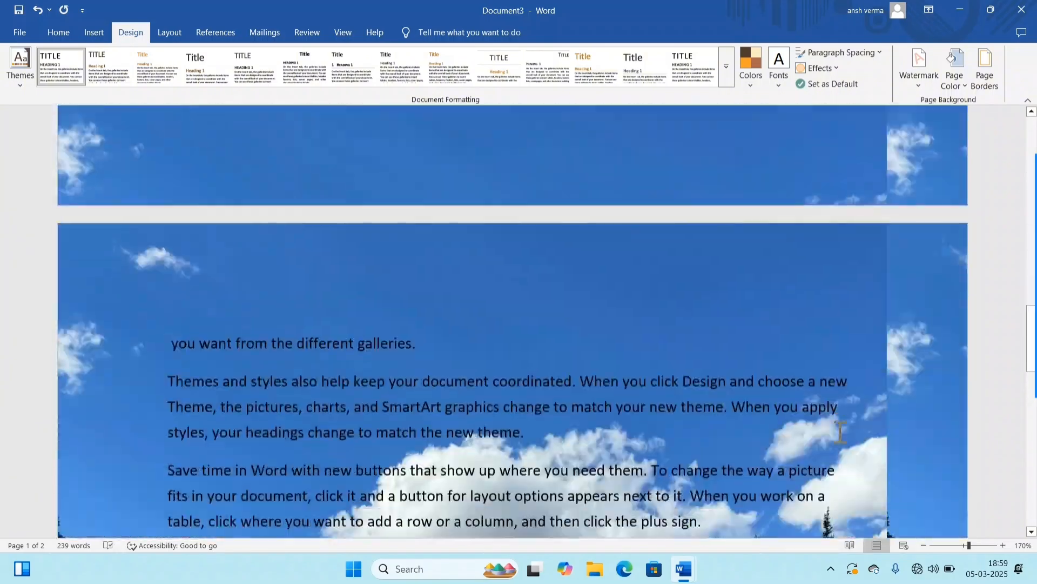
pyautogui.keyDown('ctrl'); pyautogui.scroll(-9, 840, 431); pyautogui.keyUp('ctrl')
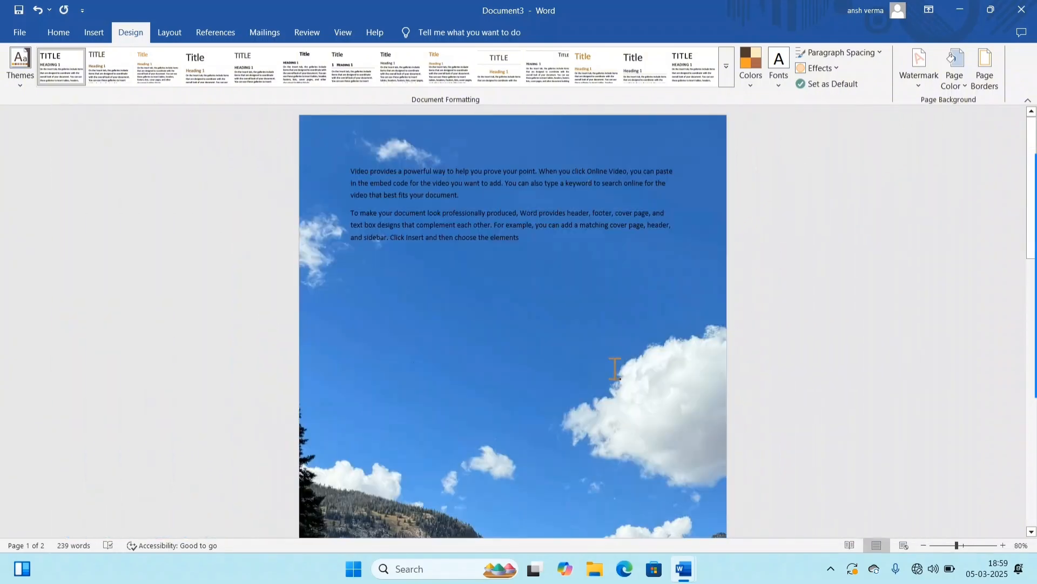
pyautogui.scroll(-8, 615, 368)
pyautogui.scroll(5, 615, 367)
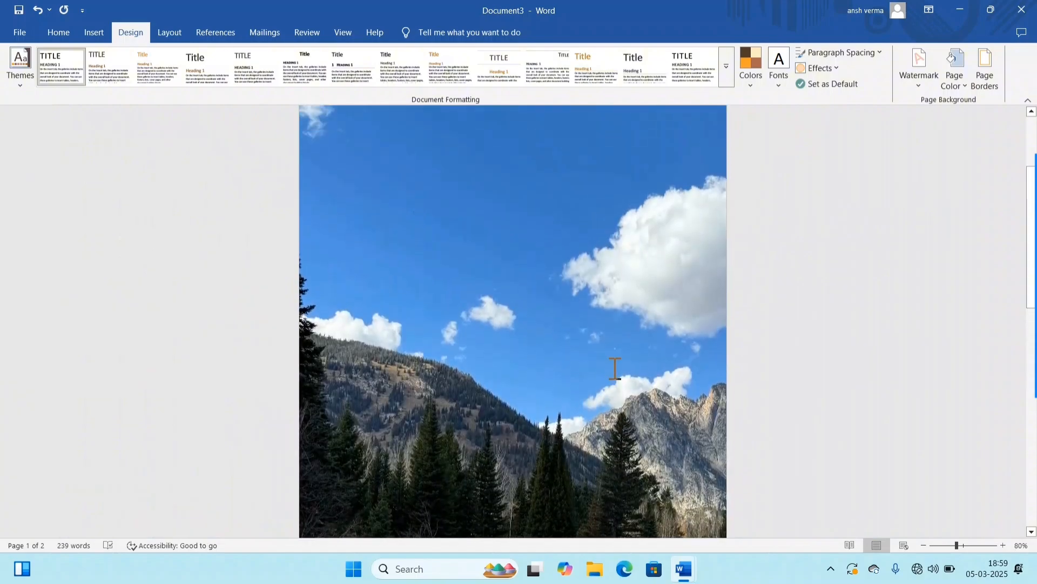
pyautogui.scroll(3, 615, 367)
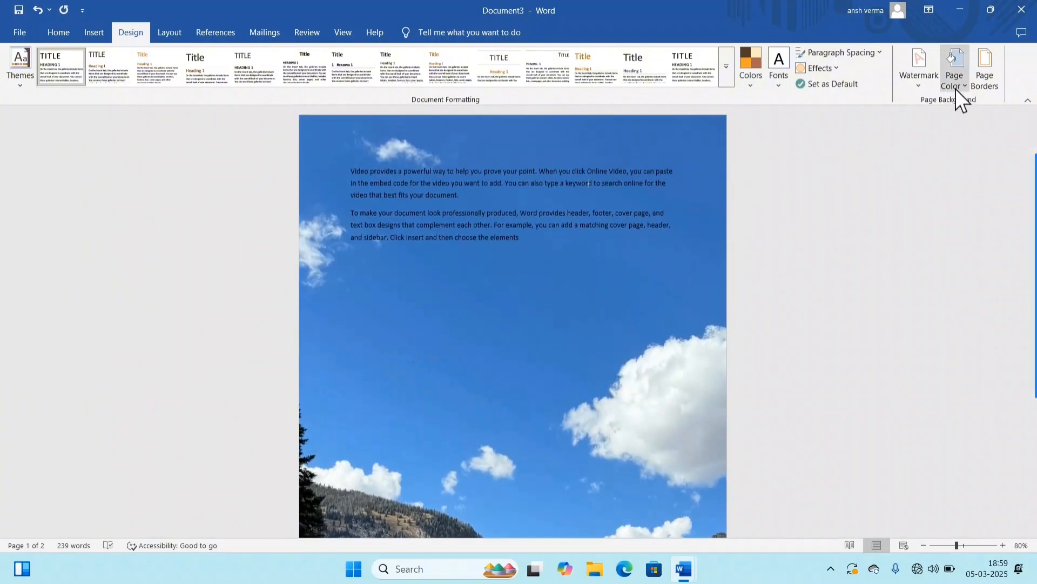
# Step: Replace the picture background with the white theme page color
pyautogui.click(955, 87)
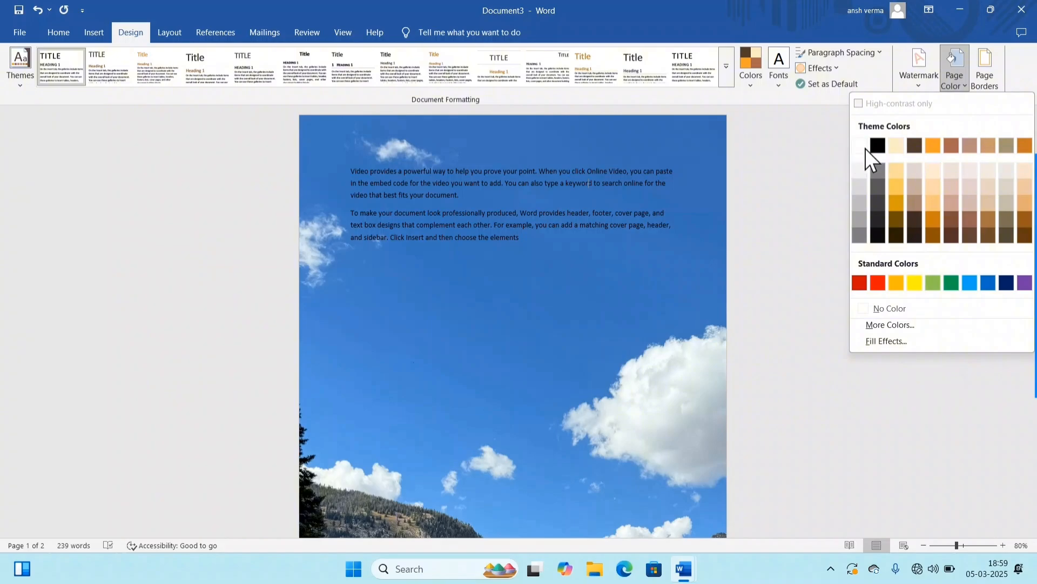
pyautogui.click(858, 146)
pyautogui.scroll(4, 674, 275)
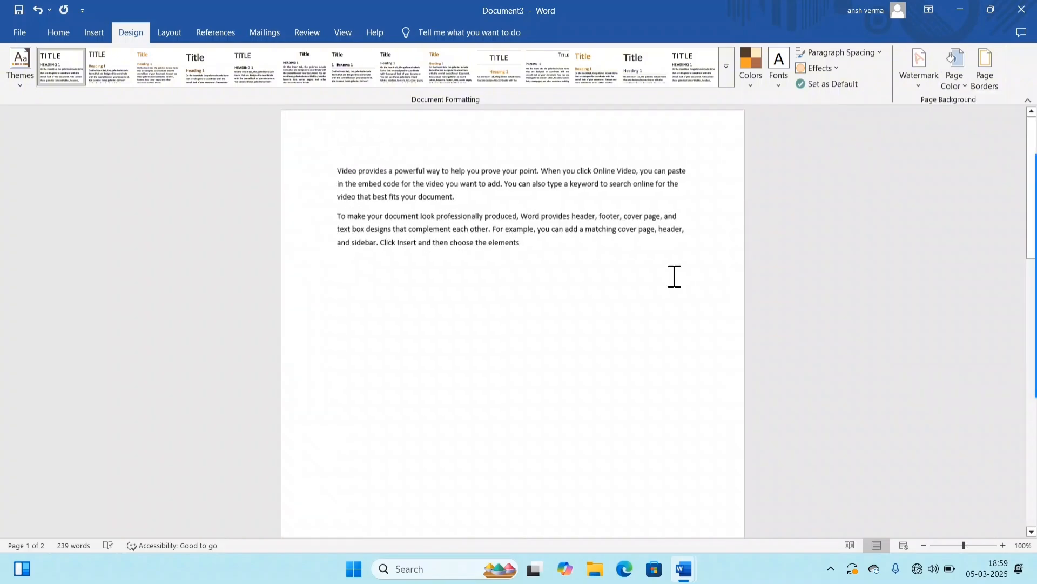
pyautogui.scroll(1, 756, 232)
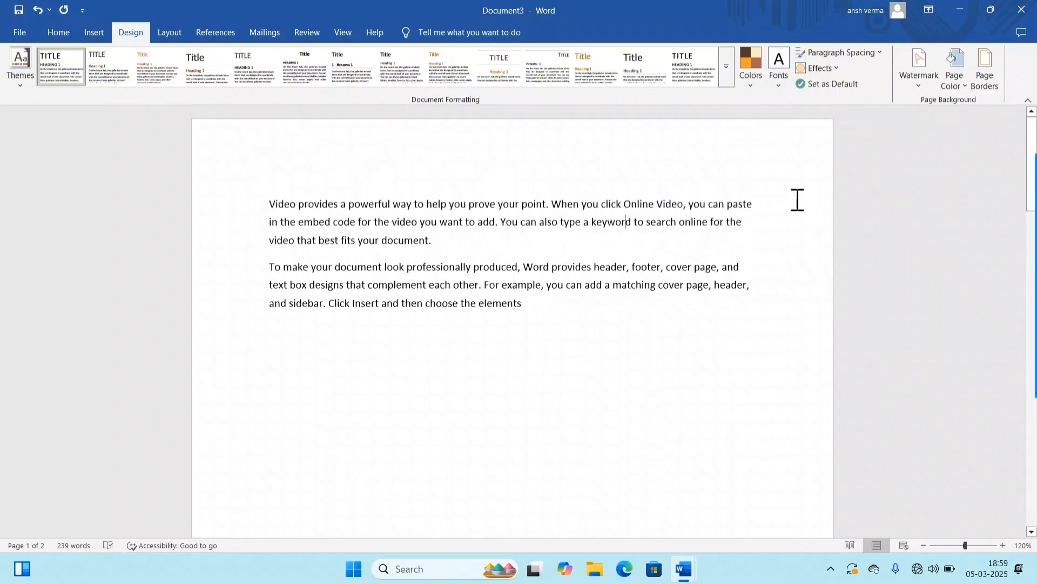
# Step: Add a Box page border to the whole document in standard red, using the thick 3 pt line style
pyautogui.click(985, 65)
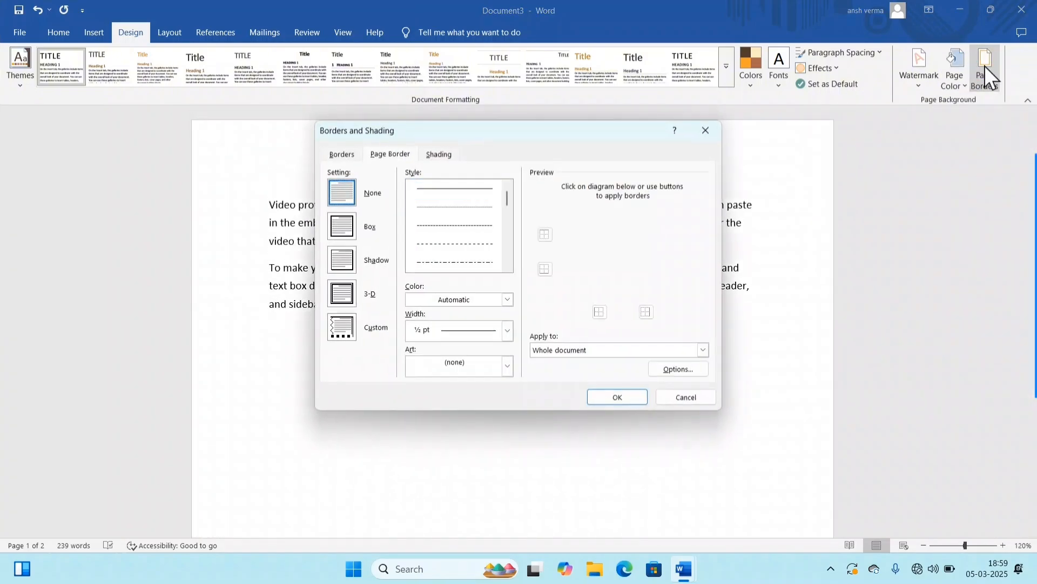
pyautogui.click(349, 224)
pyautogui.click(509, 268)
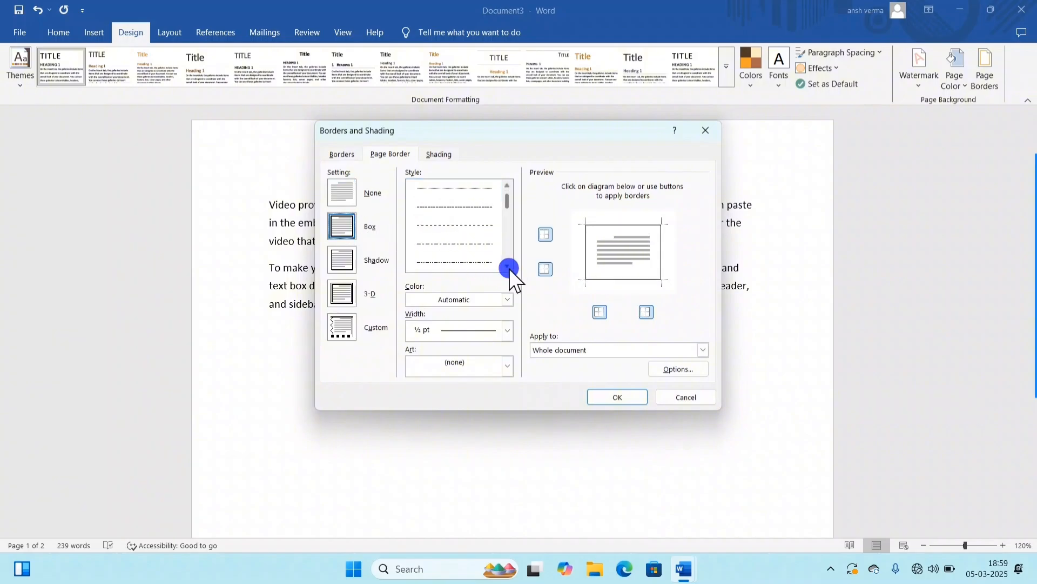
pyautogui.click(470, 250)
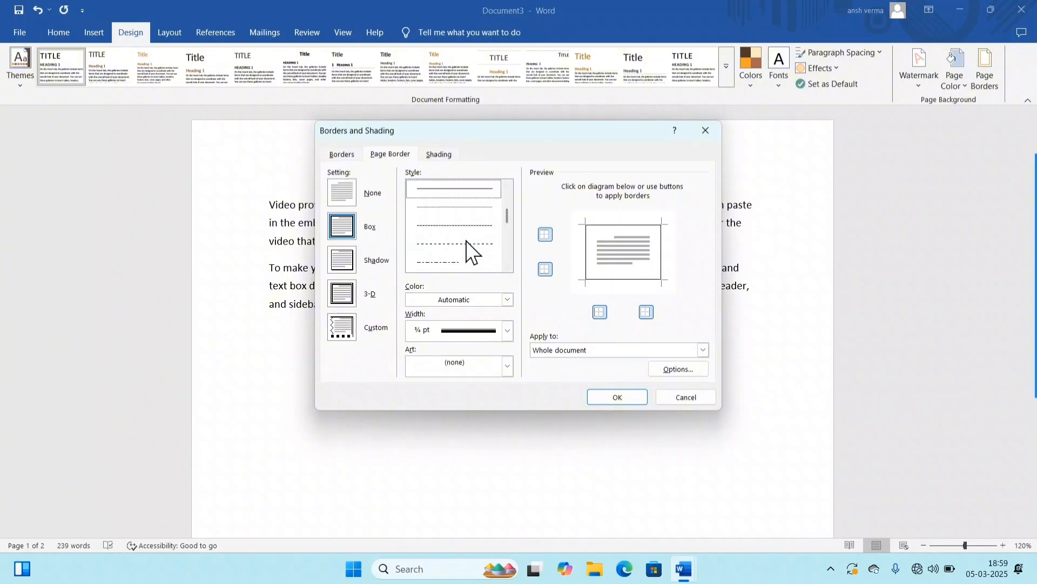
pyautogui.click(465, 300)
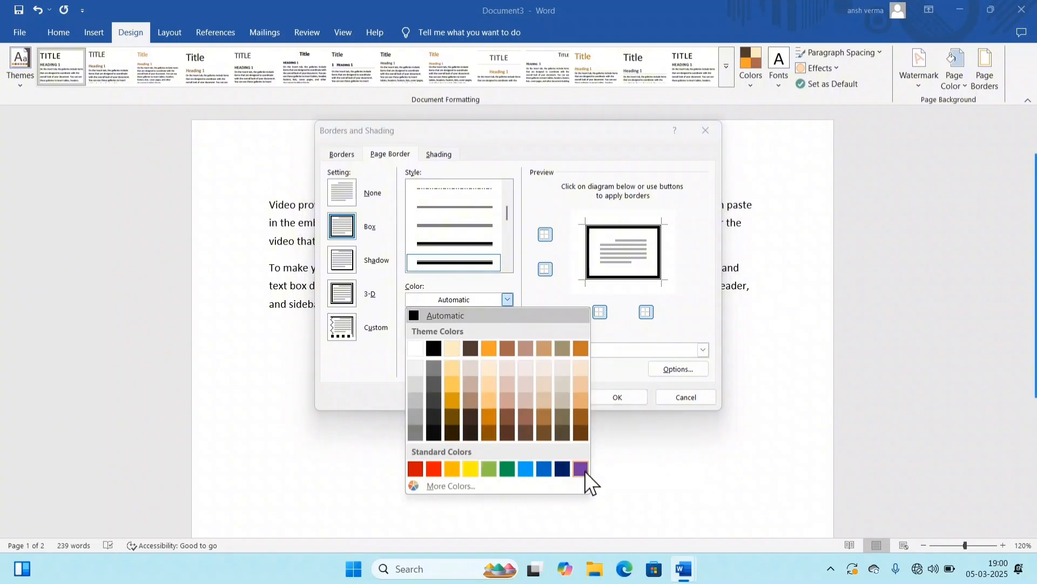
pyautogui.click(432, 469)
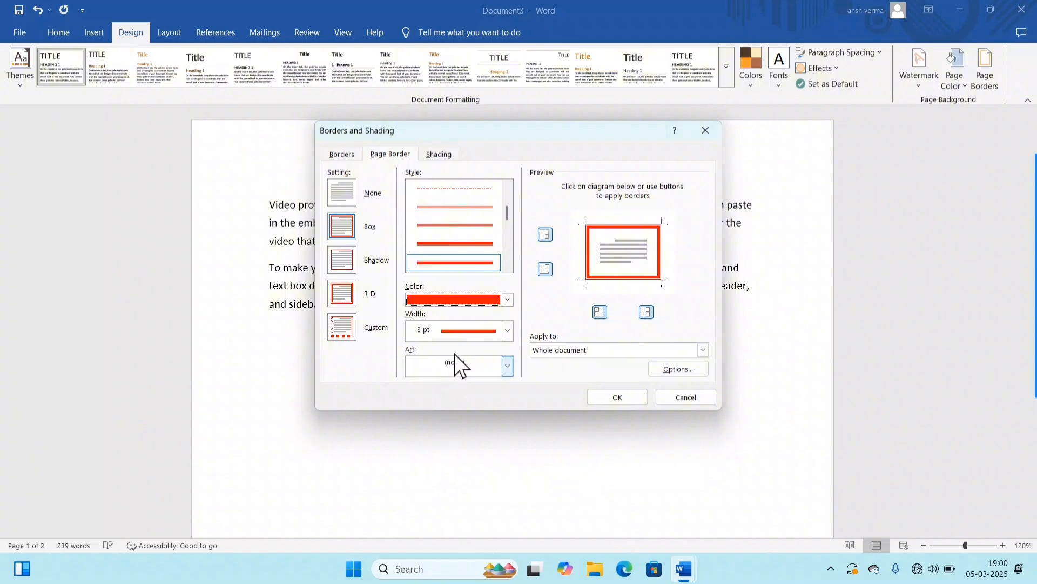
pyautogui.click(631, 400)
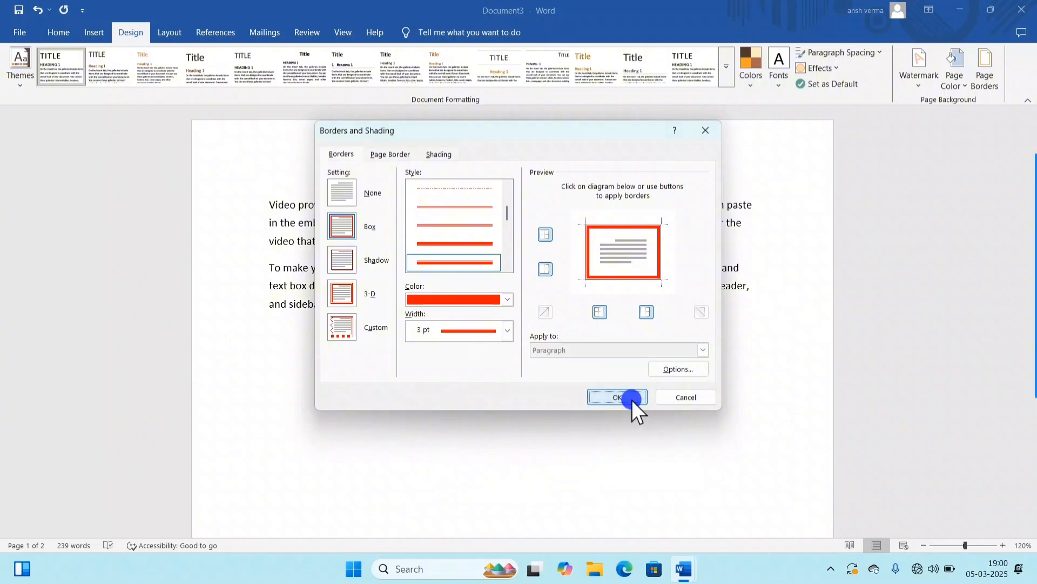
pyautogui.scroll(-5, 555, 271)
pyautogui.scroll(-5, 557, 281)
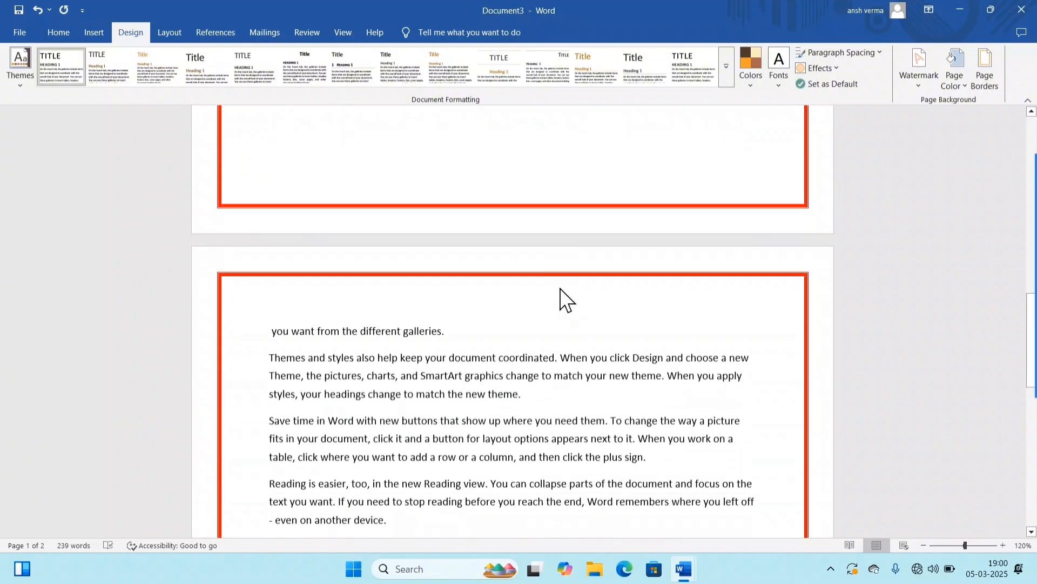
pyautogui.scroll(10, 574, 278)
pyautogui.scroll(3, 577, 276)
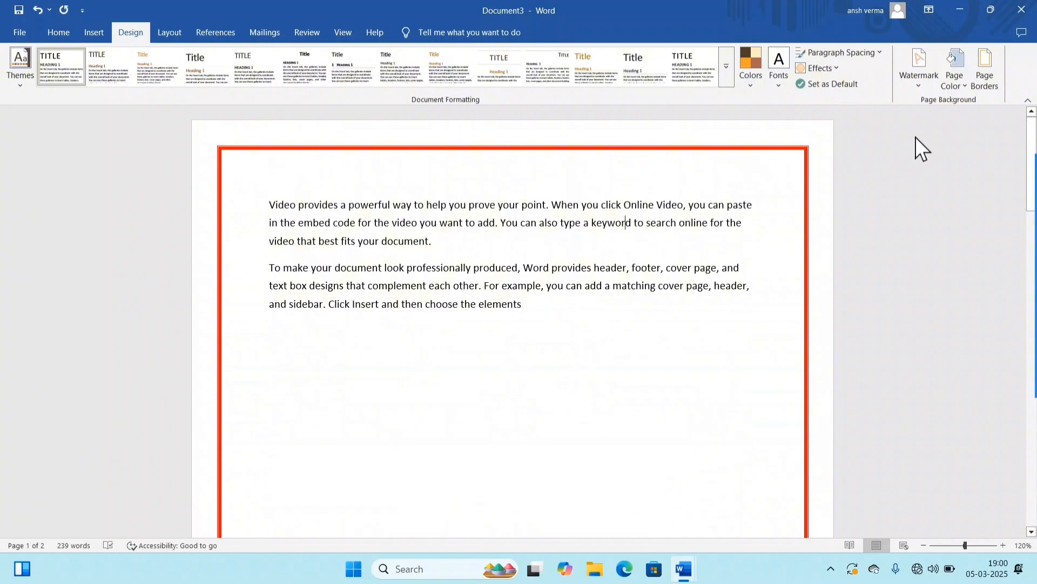
# Step: Change the page border to the double wavy line style in standard dark blue
pyautogui.click(982, 81)
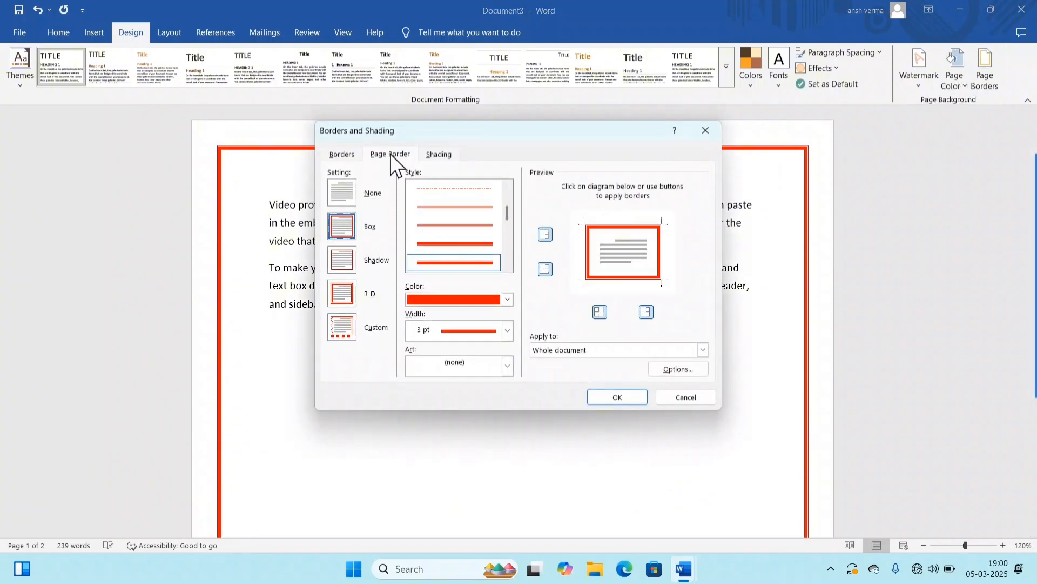
pyautogui.click(507, 268)
pyautogui.click(506, 267)
pyautogui.click(507, 268)
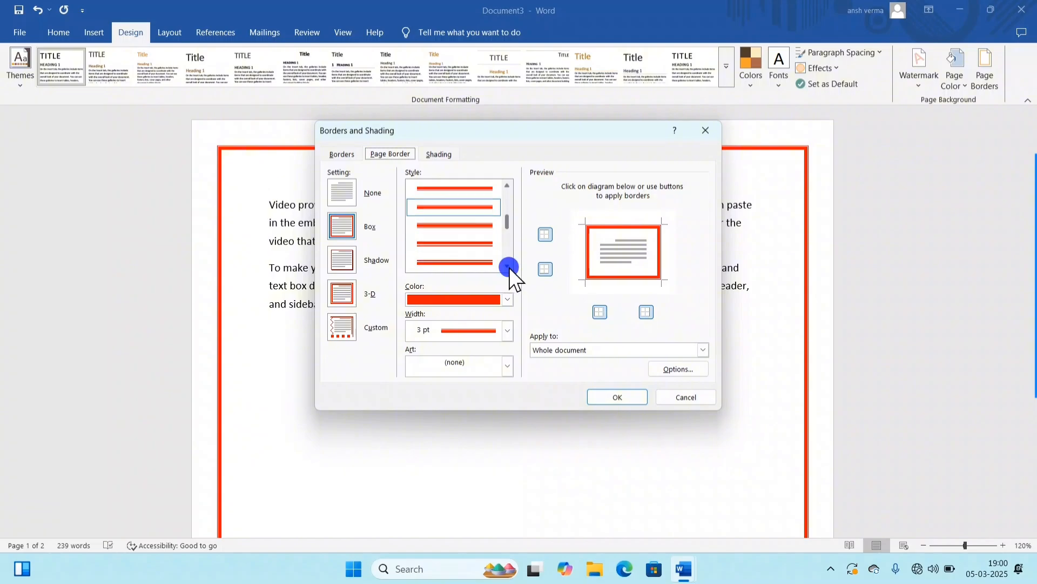
pyautogui.click(508, 267)
pyautogui.click(508, 267)
pyautogui.click(455, 251)
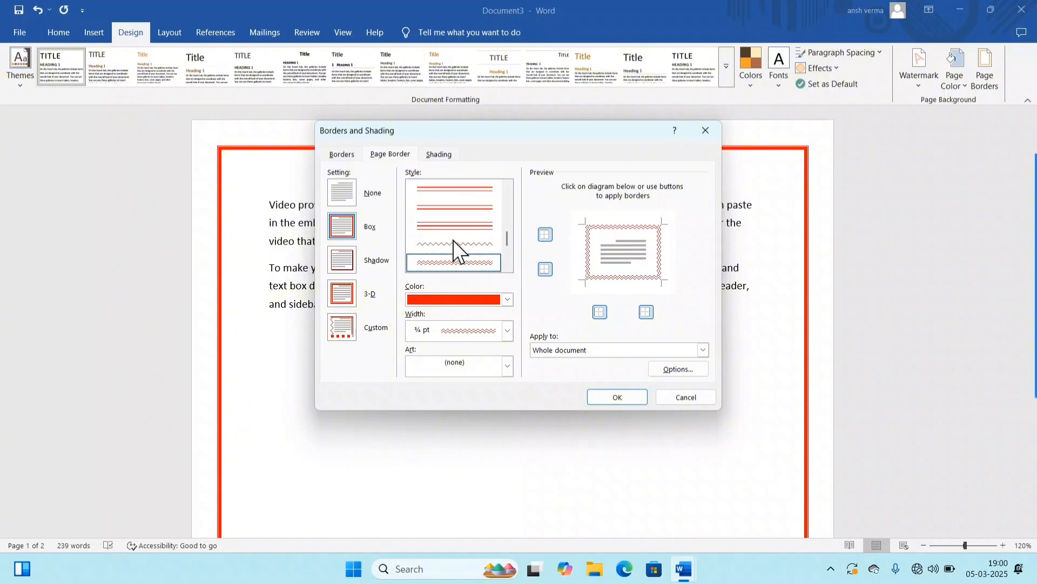
pyautogui.click(486, 303)
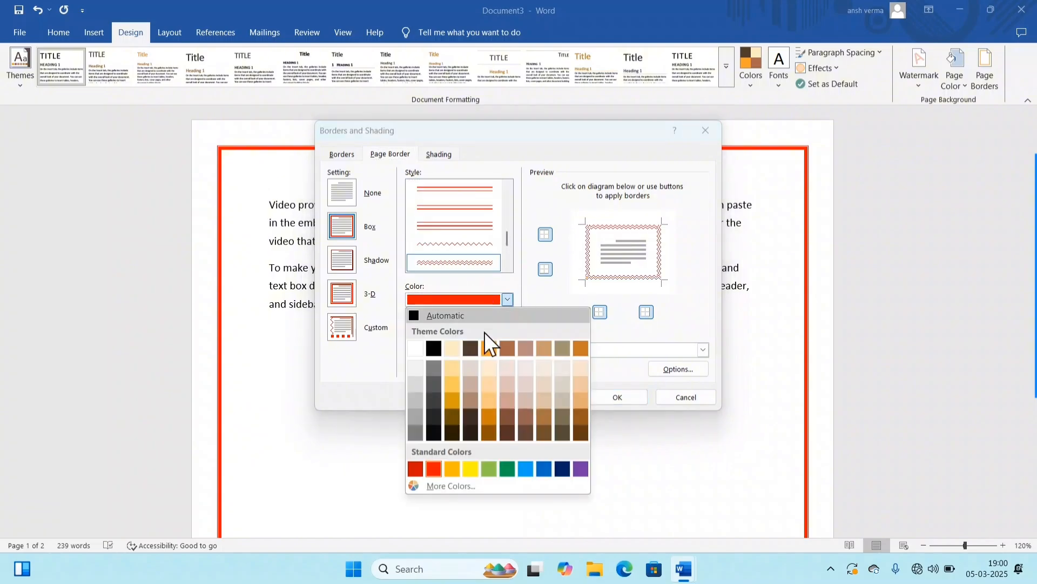
pyautogui.click(559, 469)
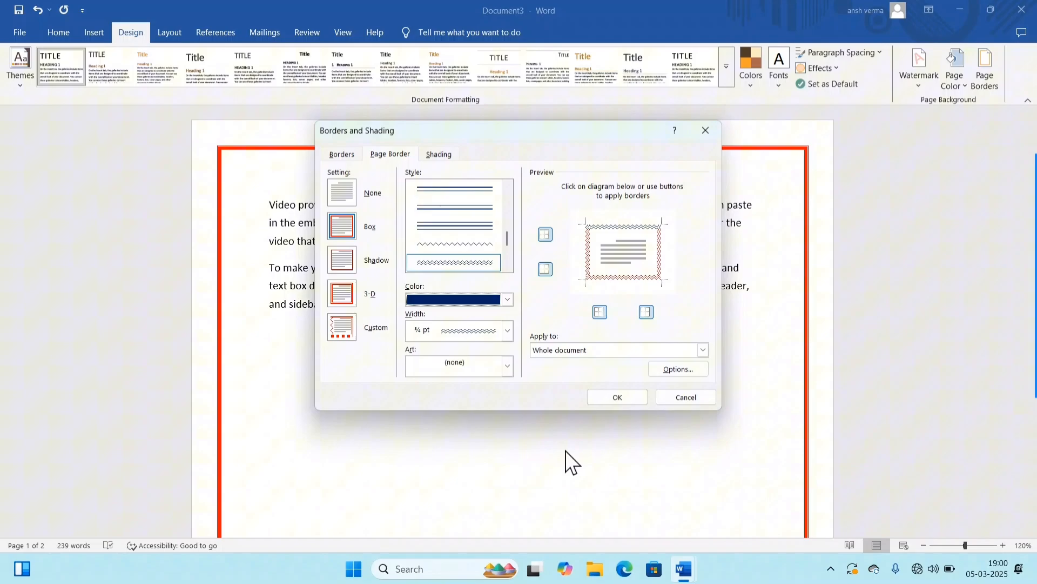
pyautogui.click(616, 395)
pyautogui.scroll(-3, 601, 281)
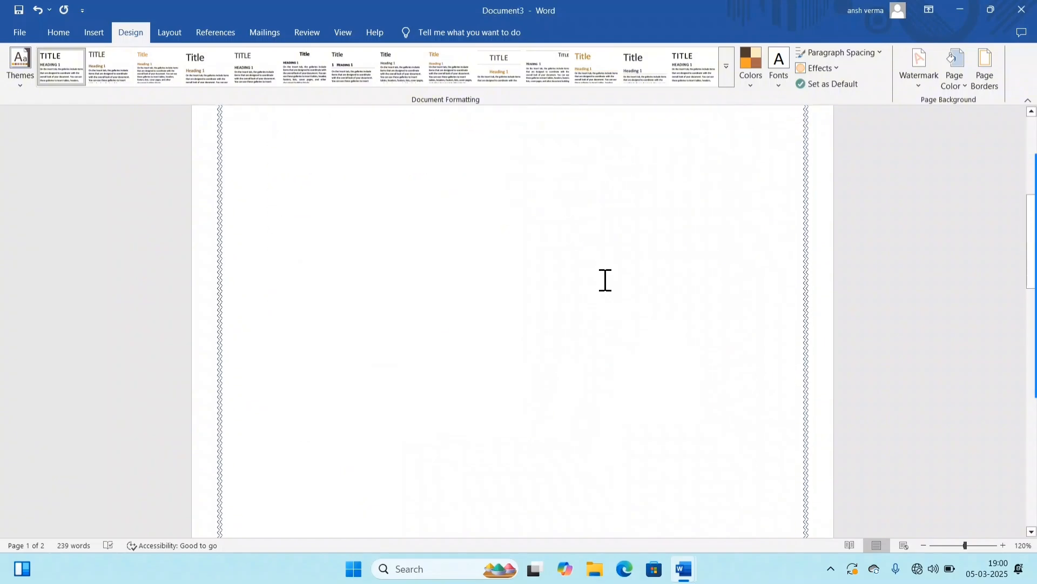
pyautogui.scroll(3, 609, 280)
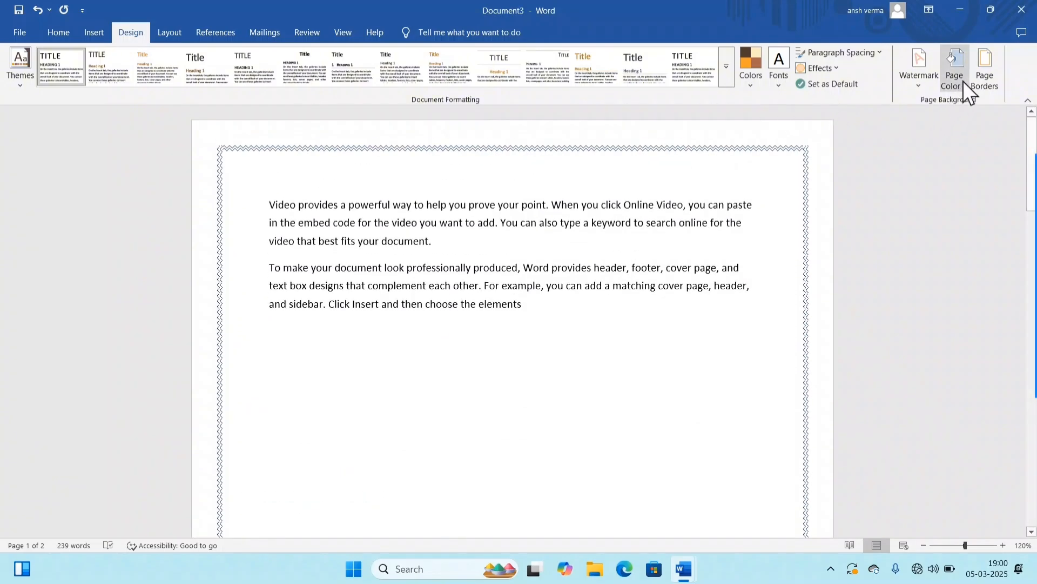
# Step: Change the whole document's page border to the green pine tree art
pyautogui.click(982, 76)
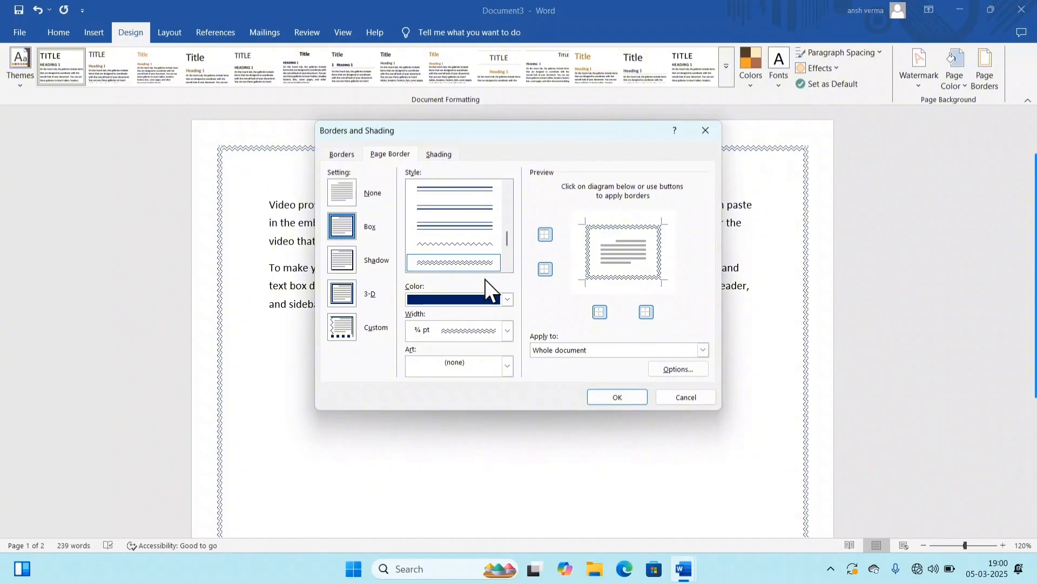
pyautogui.click(417, 369)
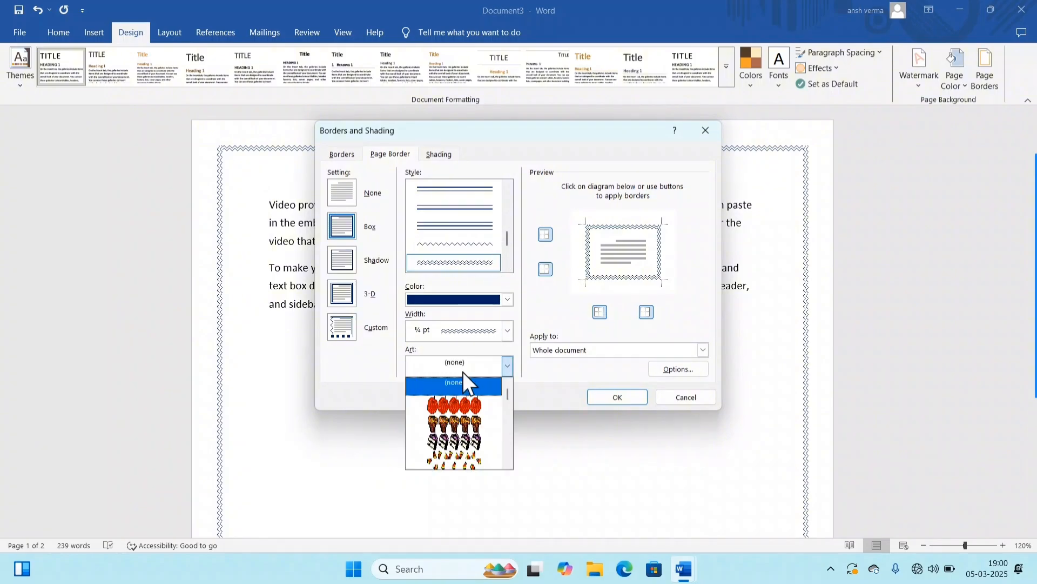
pyautogui.scroll(-2, 469, 415)
pyautogui.click(460, 443)
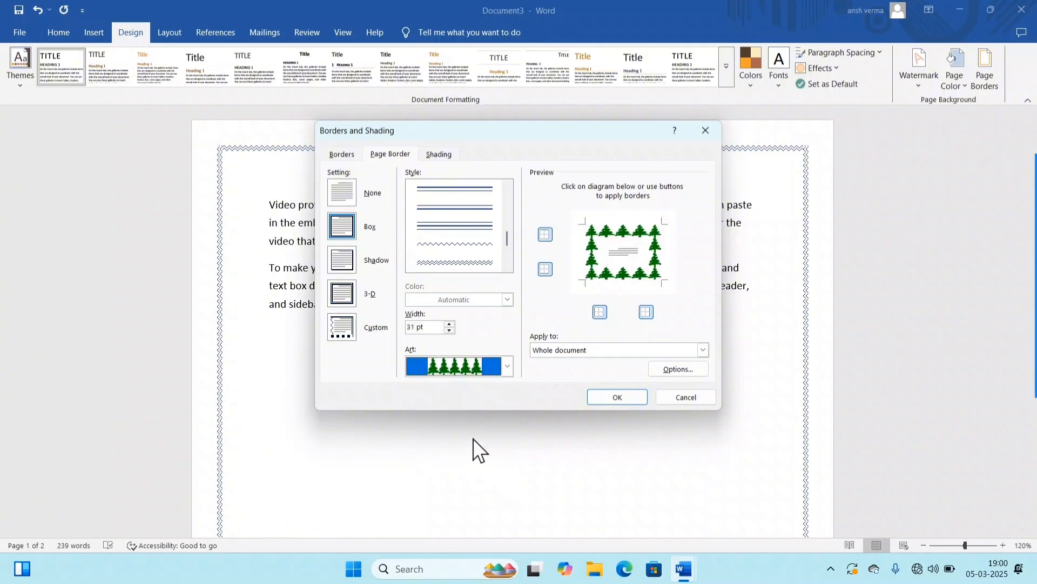
pyautogui.click(508, 367)
pyautogui.scroll(-3, 484, 432)
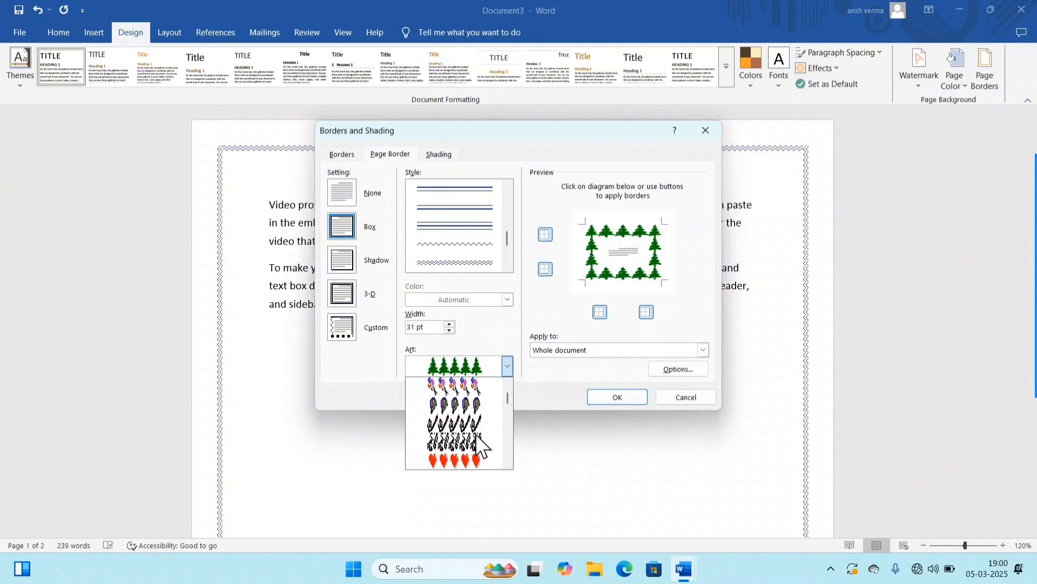
pyautogui.scroll(2, 478, 443)
pyautogui.click(460, 404)
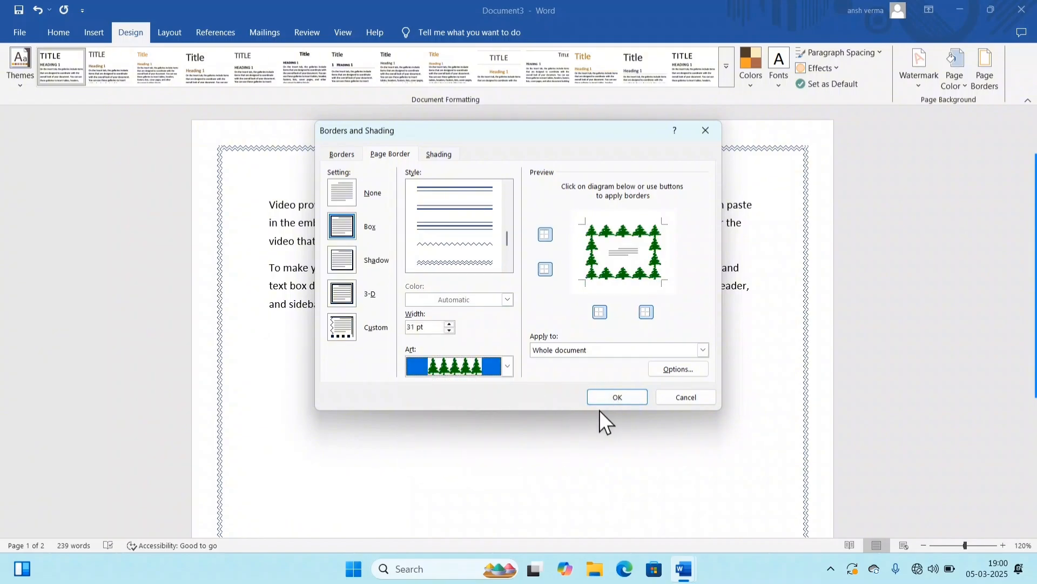
pyautogui.click(617, 397)
pyautogui.scroll(-10, 570, 319)
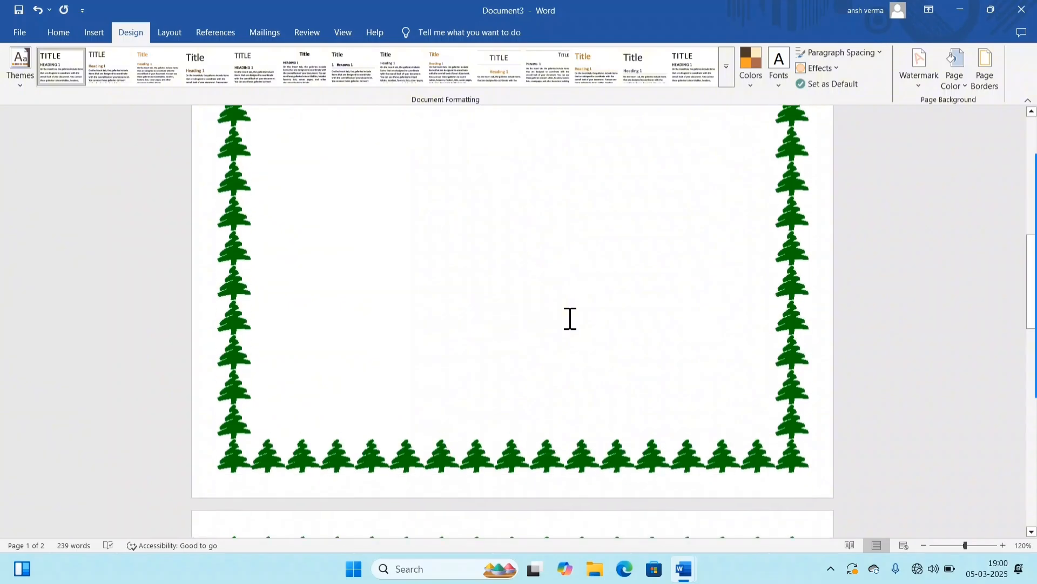
pyautogui.scroll(10, 570, 319)
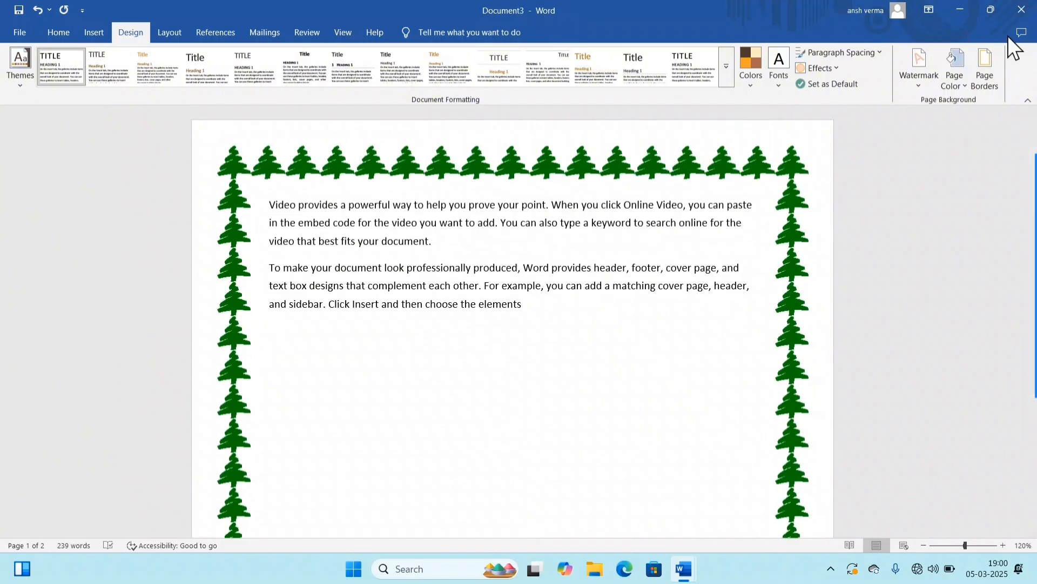
# Step: Replace the tree page border with the yellow star art across the whole document
pyautogui.click(982, 69)
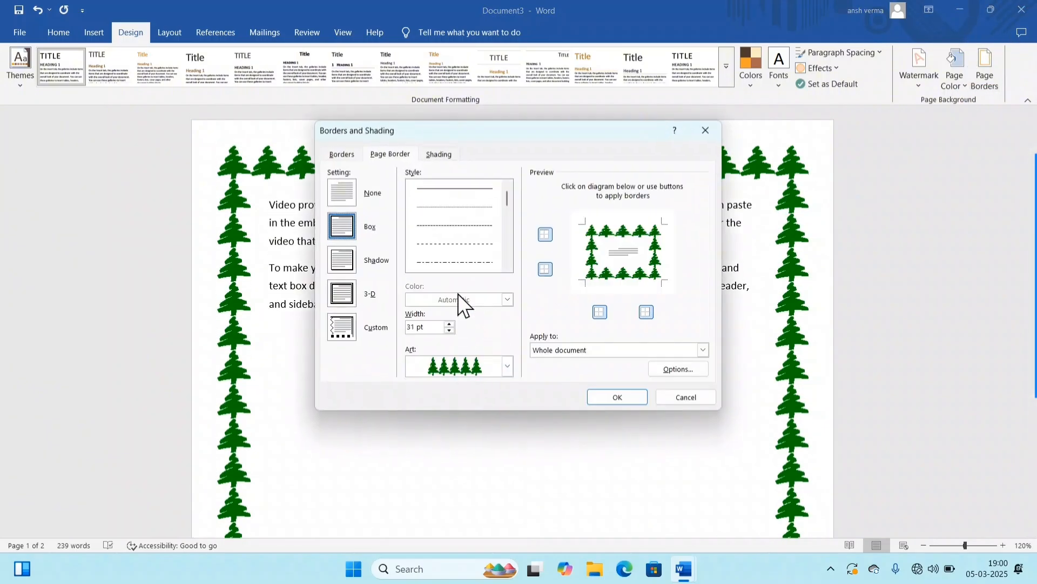
pyautogui.click(473, 364)
pyautogui.scroll(-5, 480, 413)
pyautogui.click(474, 407)
pyautogui.click(606, 397)
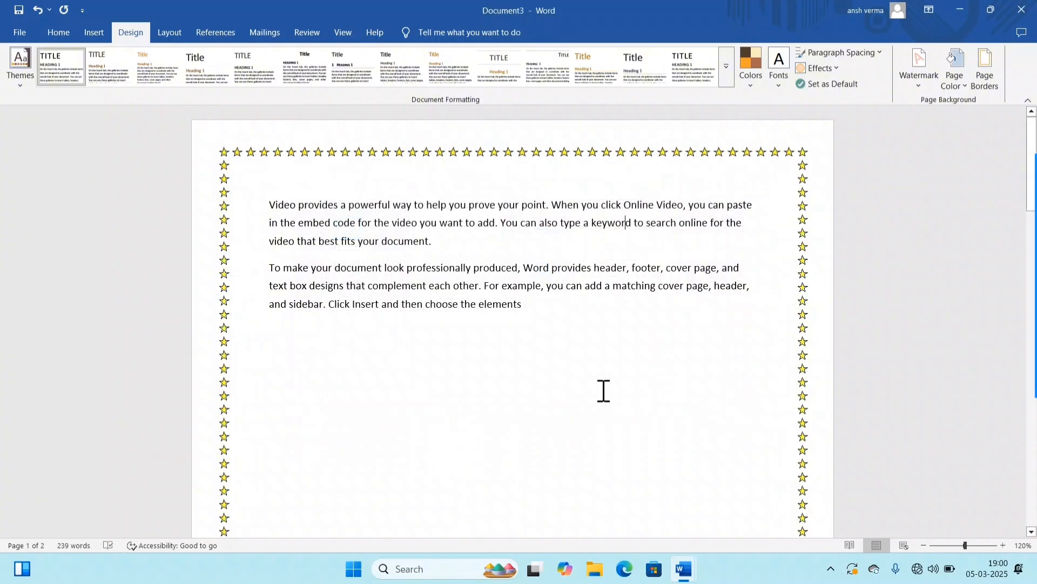
pyautogui.scroll(-5, 530, 276)
pyautogui.scroll(4, 542, 304)
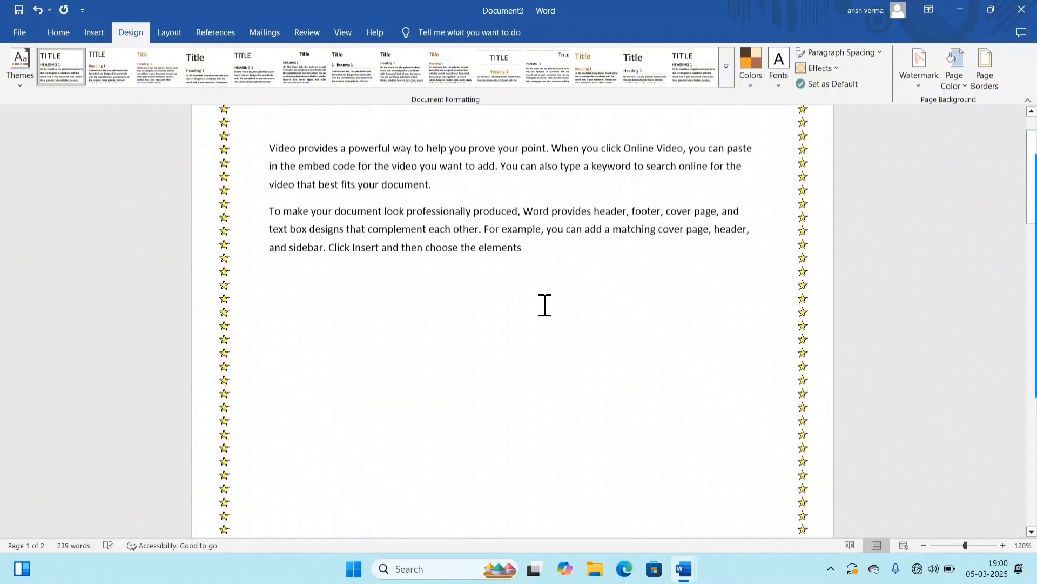
pyautogui.scroll(2, 544, 305)
# Step: Enlarge the star page border by setting its width to 31 pt
pyautogui.click(984, 68)
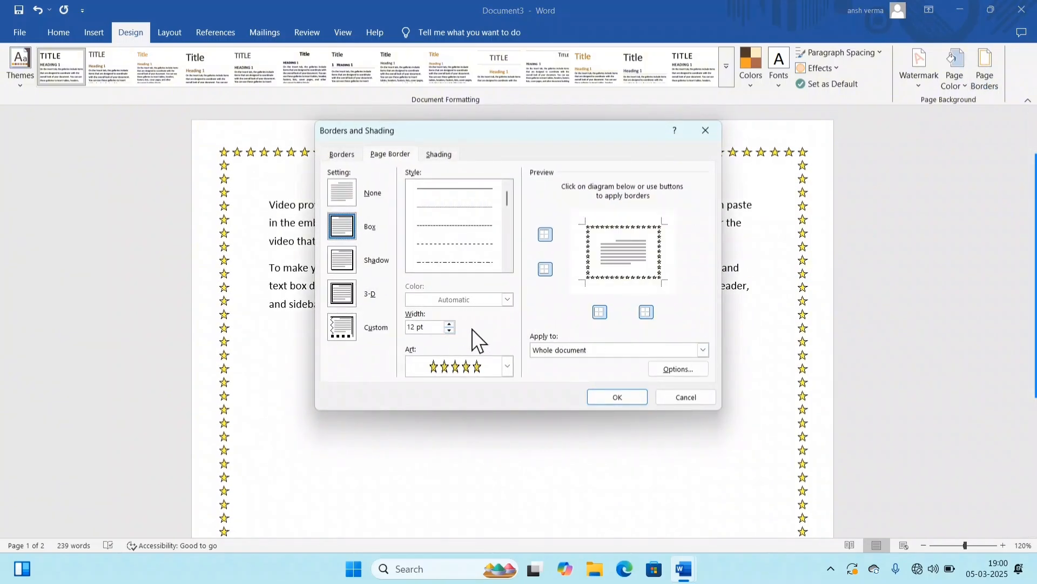
pyautogui.click(449, 323)
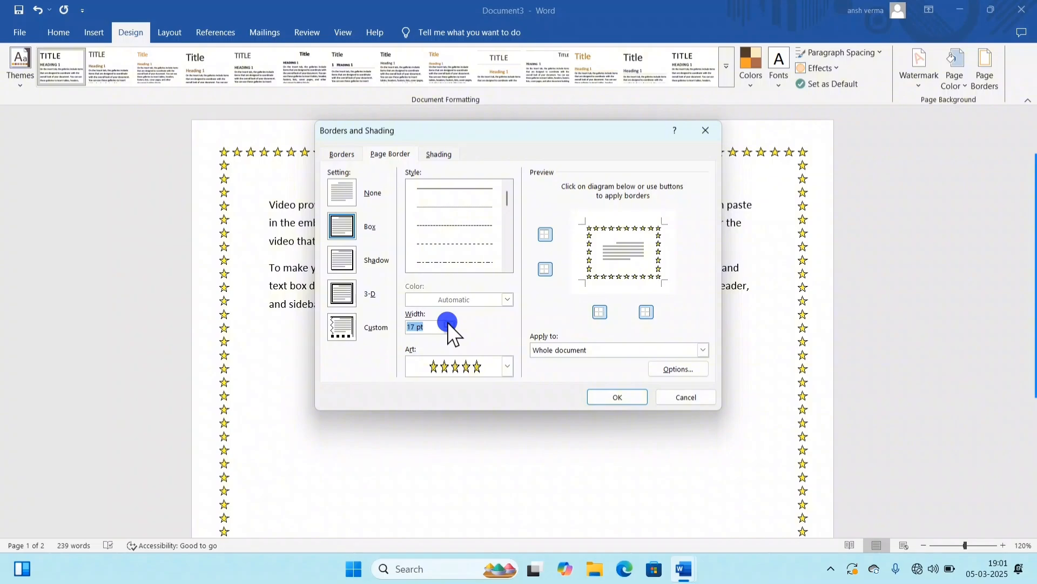
pyautogui.click(447, 322)
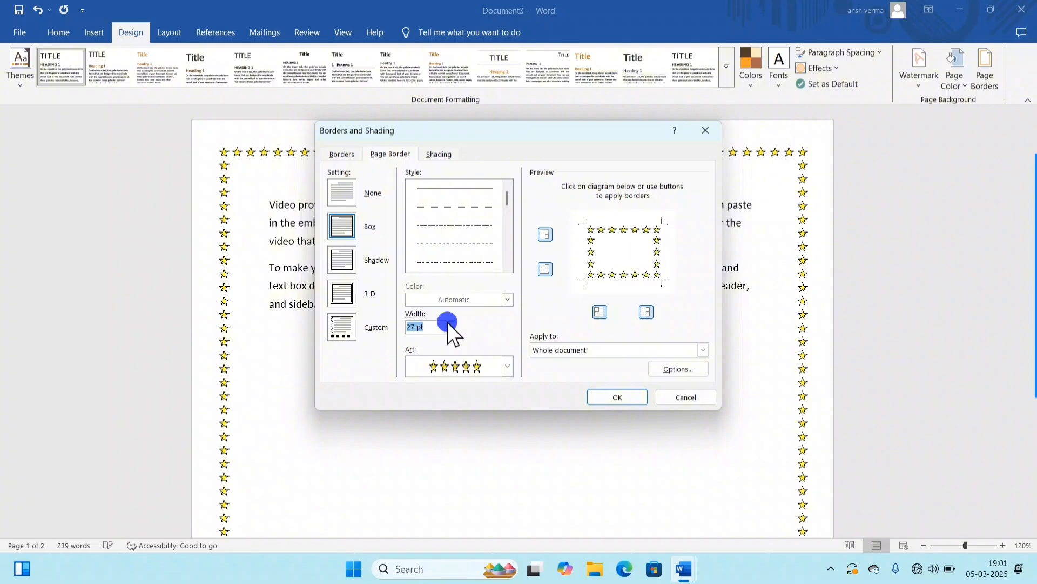
pyautogui.click(448, 322)
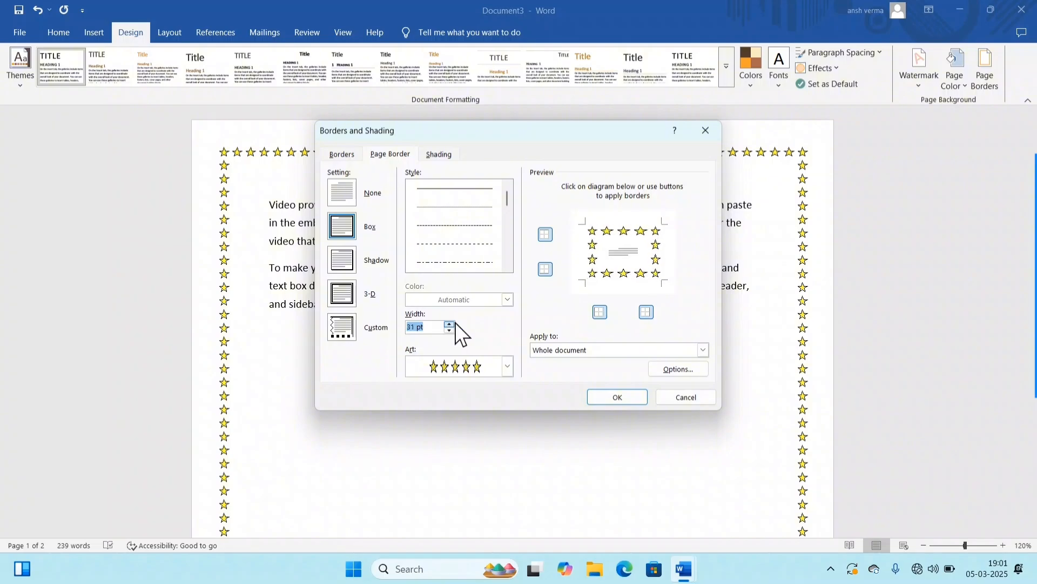
pyautogui.click(616, 398)
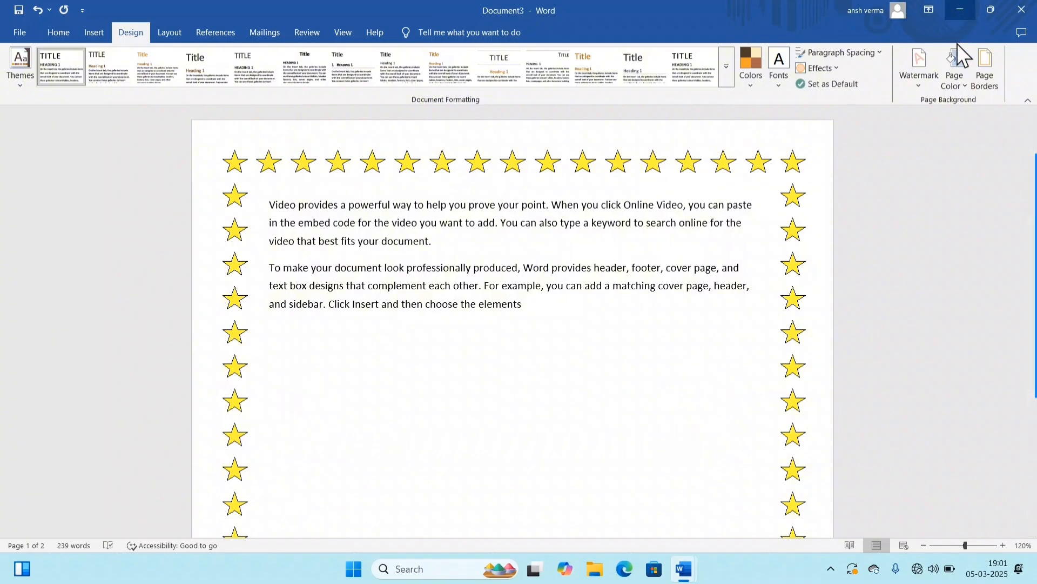
# Step: Replace the star page border with the red flower and green leaf art at 31 pt width
pyautogui.click(984, 79)
pyautogui.click(492, 366)
pyautogui.scroll(-5, 465, 424)
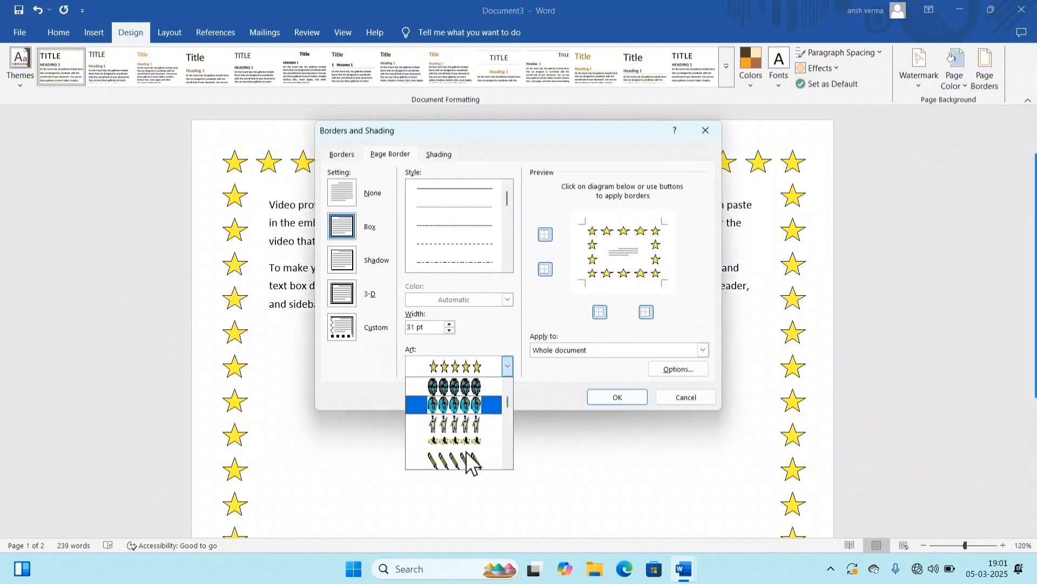
pyautogui.scroll(-3, 479, 459)
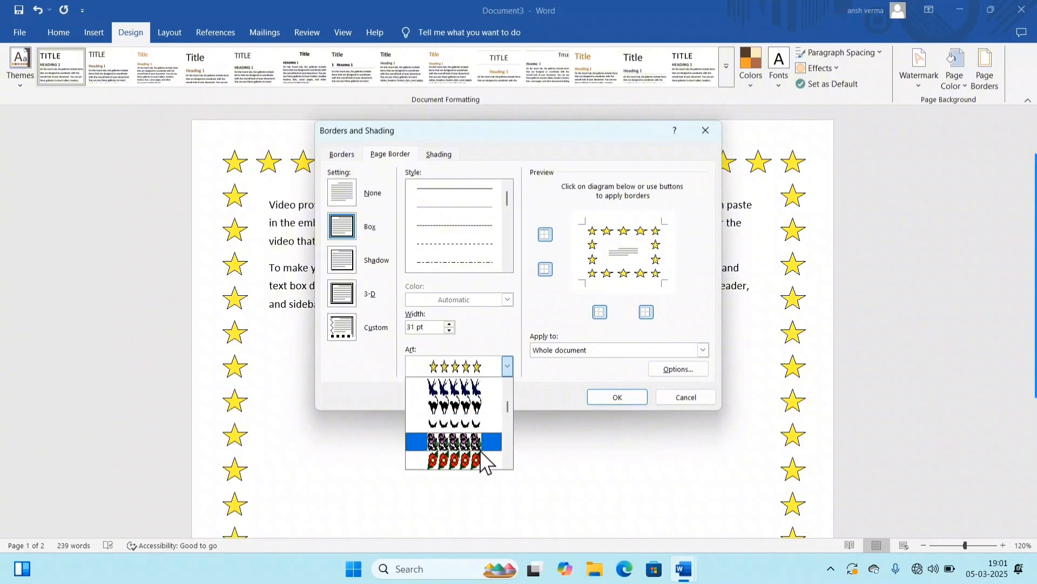
pyautogui.click(465, 458)
pyautogui.click(449, 325)
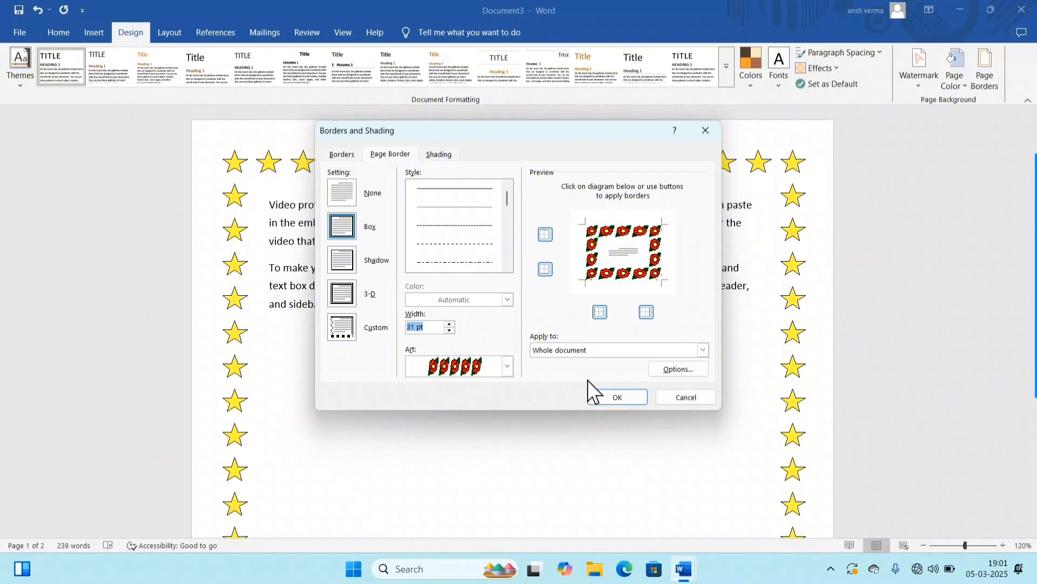
pyautogui.click(631, 396)
pyautogui.scroll(-2, 579, 259)
pyautogui.scroll(-10, 579, 249)
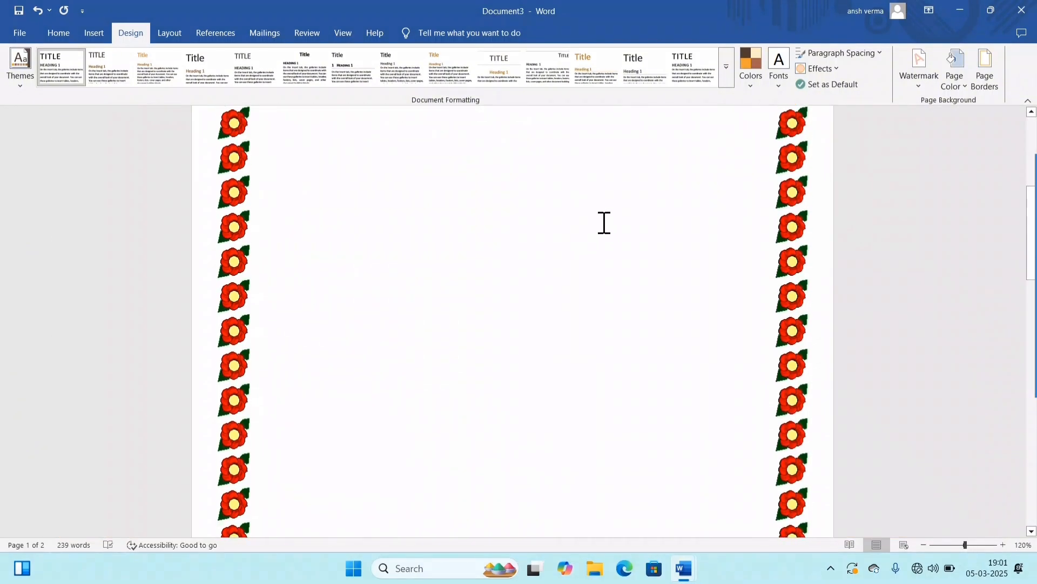
pyautogui.scroll(8, 586, 216)
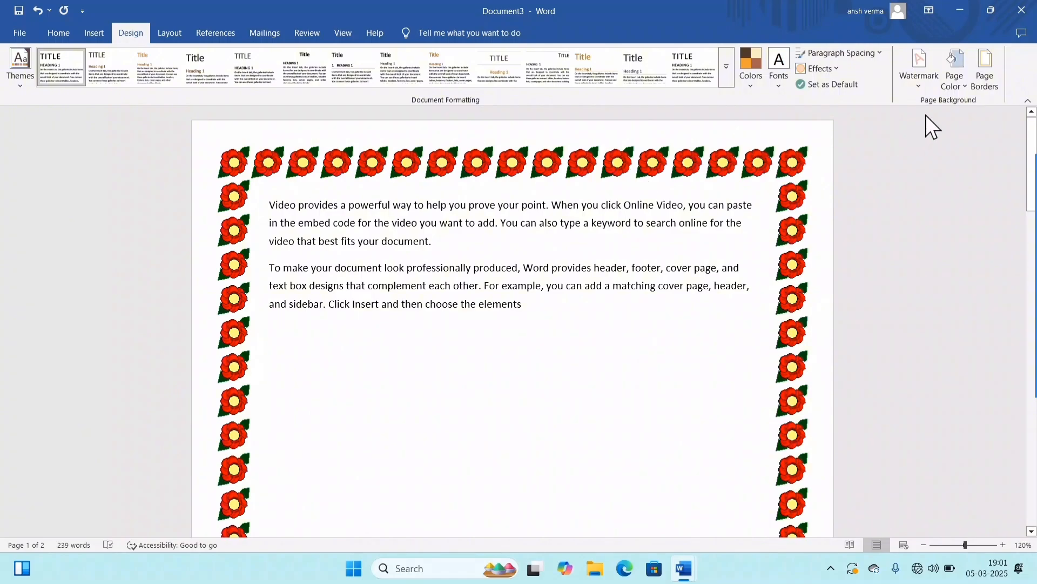
# Step: Clear the flower art and remove the page border from the whole document with the None setting
pyautogui.click(982, 86)
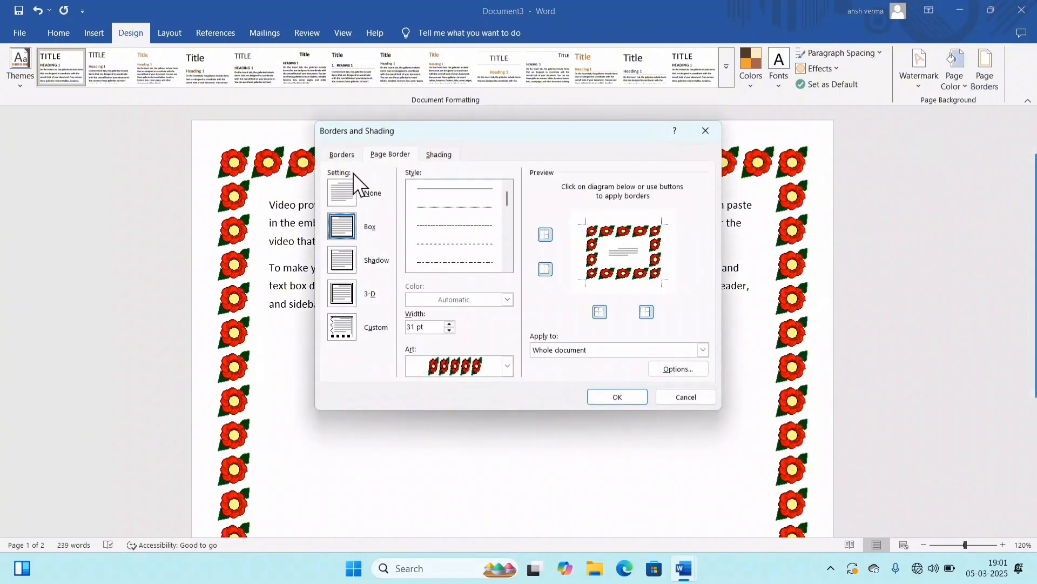
pyautogui.click(465, 361)
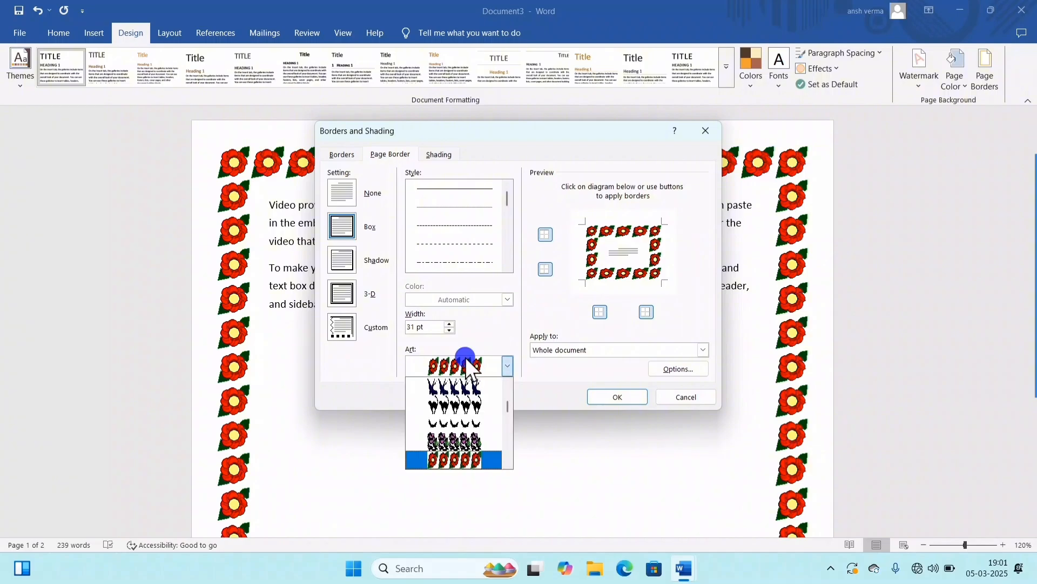
pyautogui.scroll(9, 483, 358)
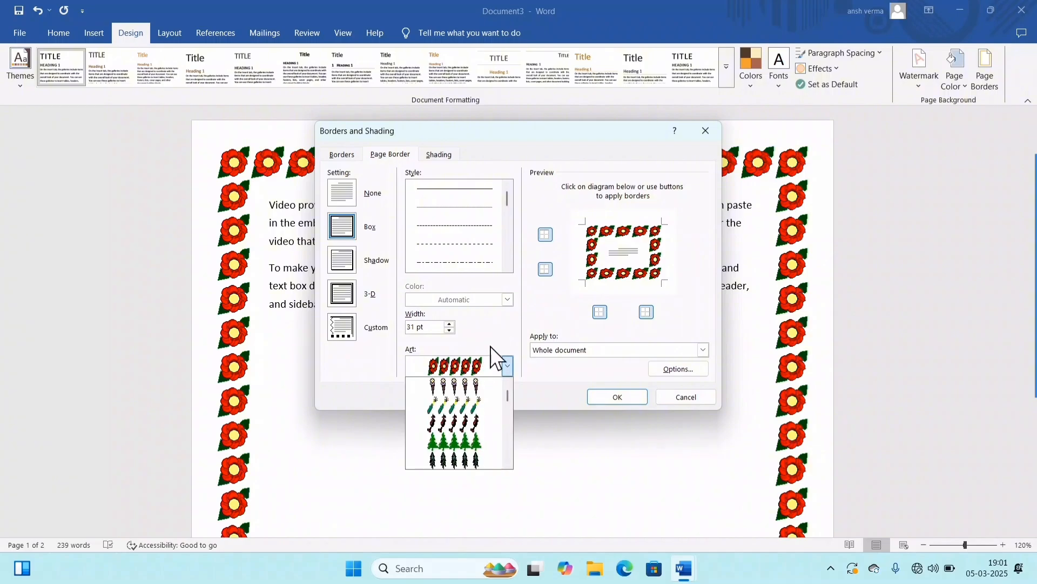
pyautogui.click(478, 381)
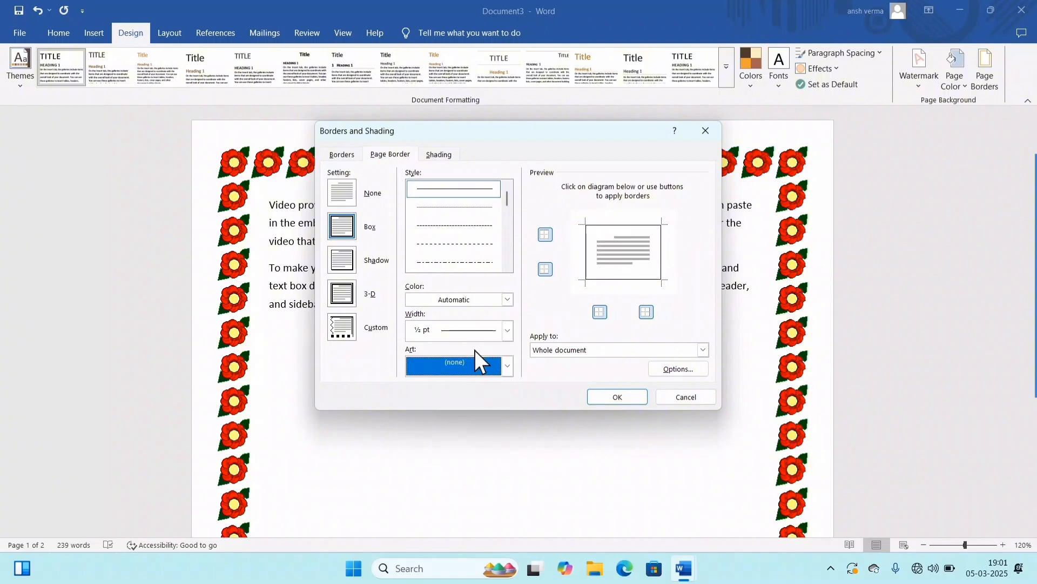
pyautogui.click(345, 193)
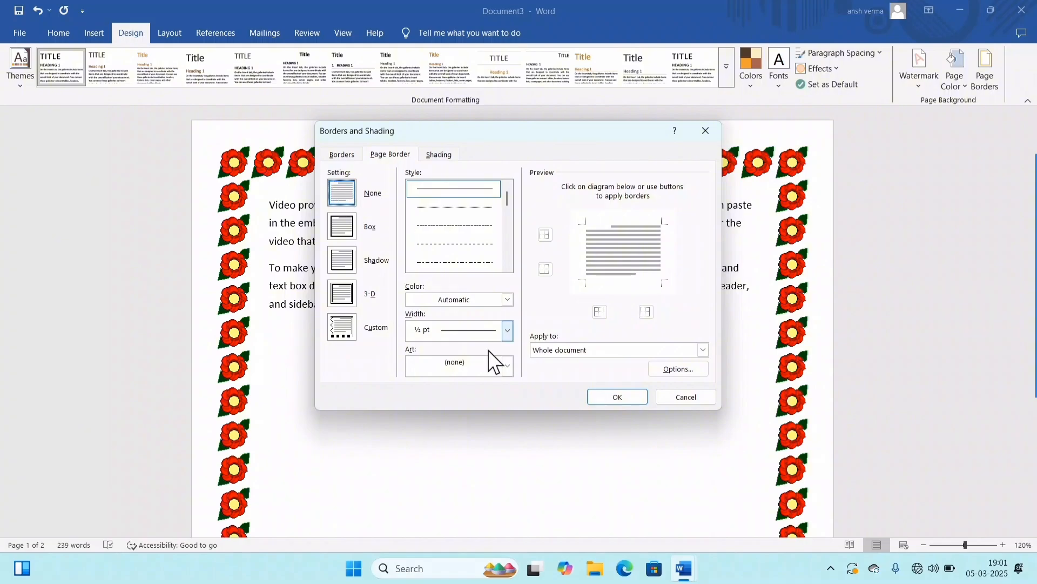
pyautogui.click(617, 396)
pyautogui.scroll(-8, 535, 346)
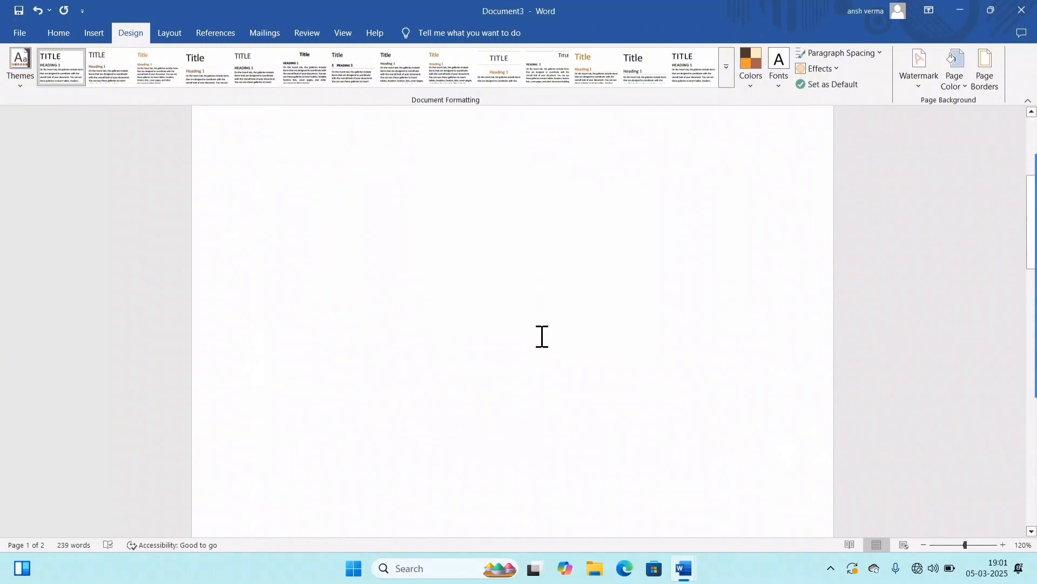
pyautogui.scroll(8, 542, 356)
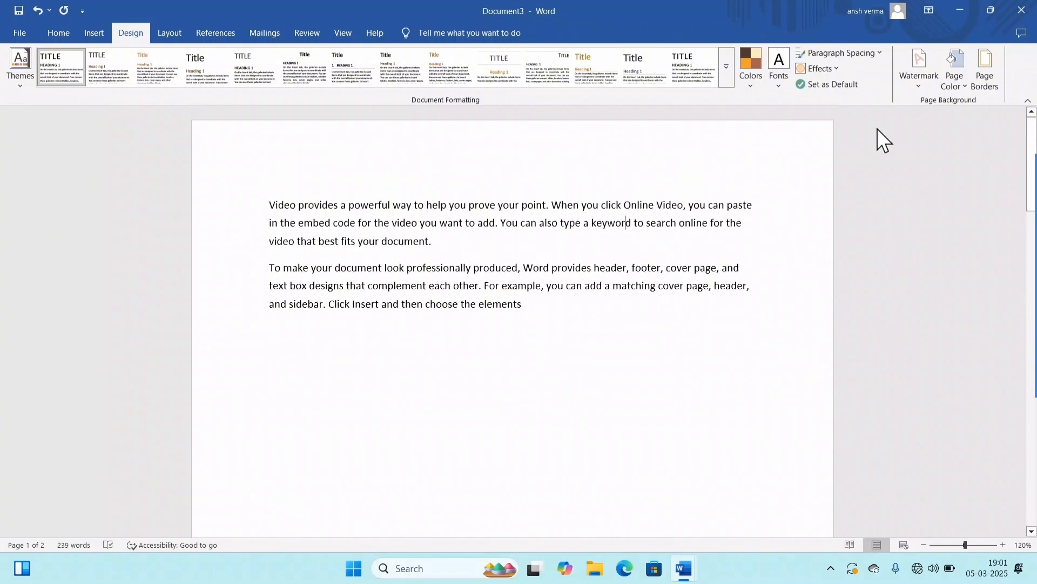
# Step: Add a 3-D page border in standard red, using the 3 pt double line style with a thick outer and thin inner line
pyautogui.click(981, 73)
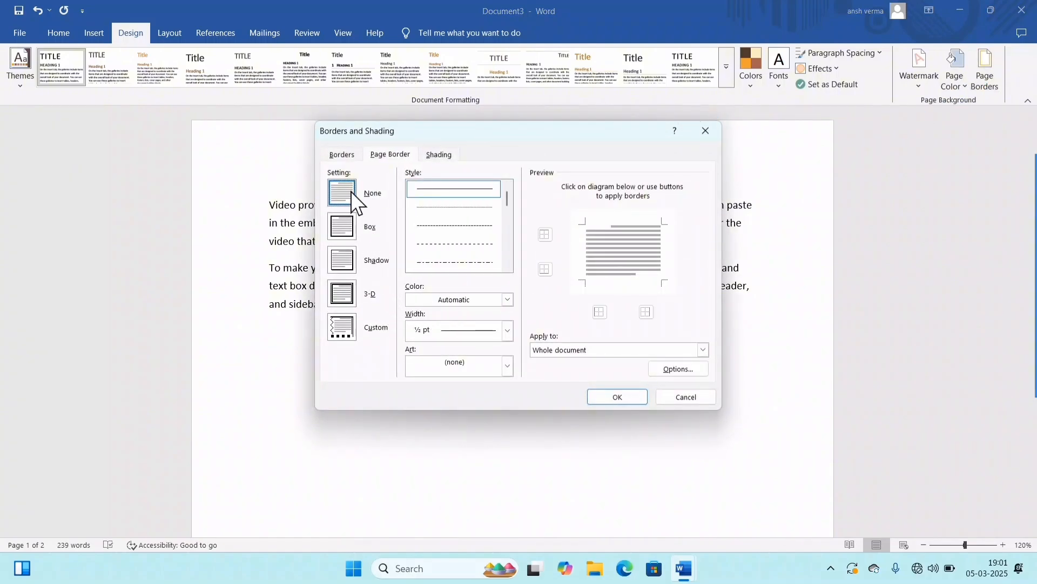
pyautogui.click(342, 291)
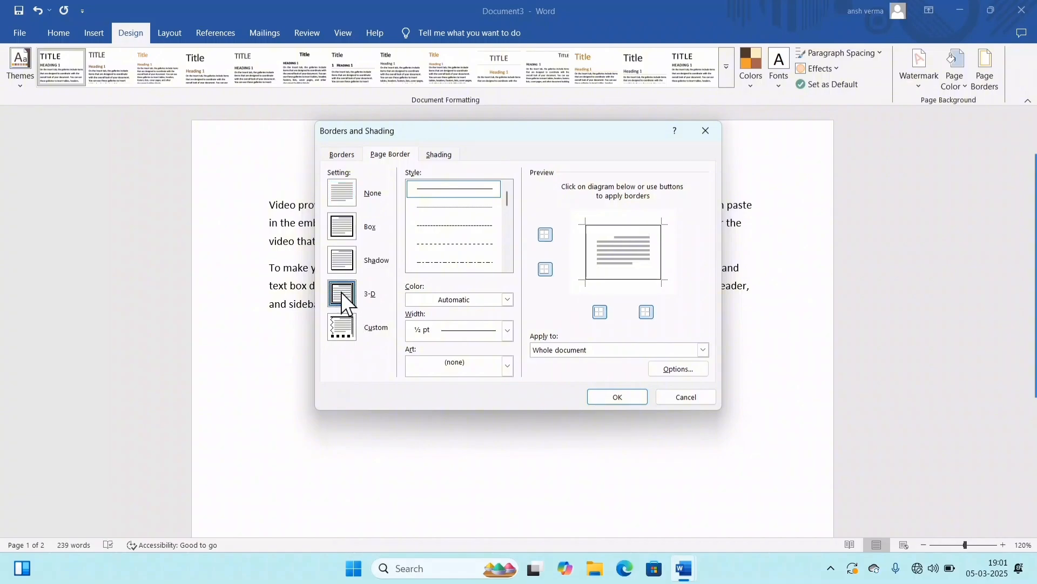
pyautogui.click(479, 297)
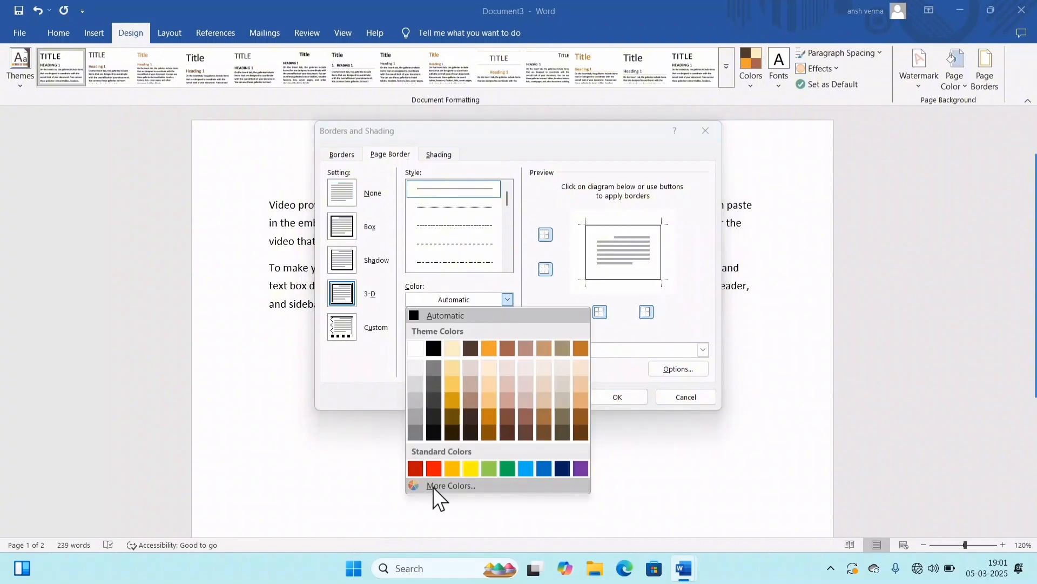
pyautogui.click(435, 468)
pyautogui.click(504, 261)
pyautogui.click(504, 261)
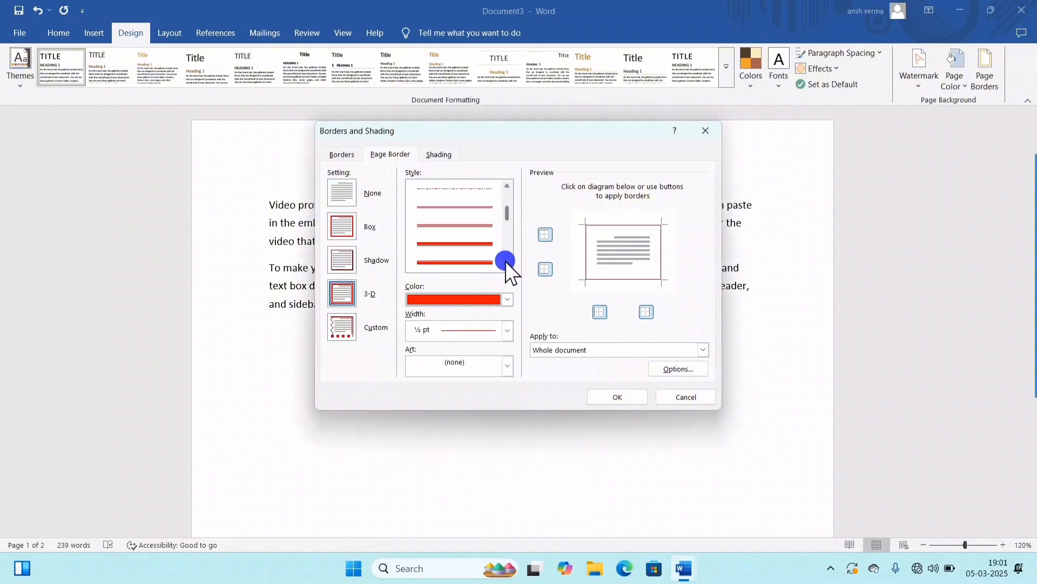
pyautogui.click(454, 262)
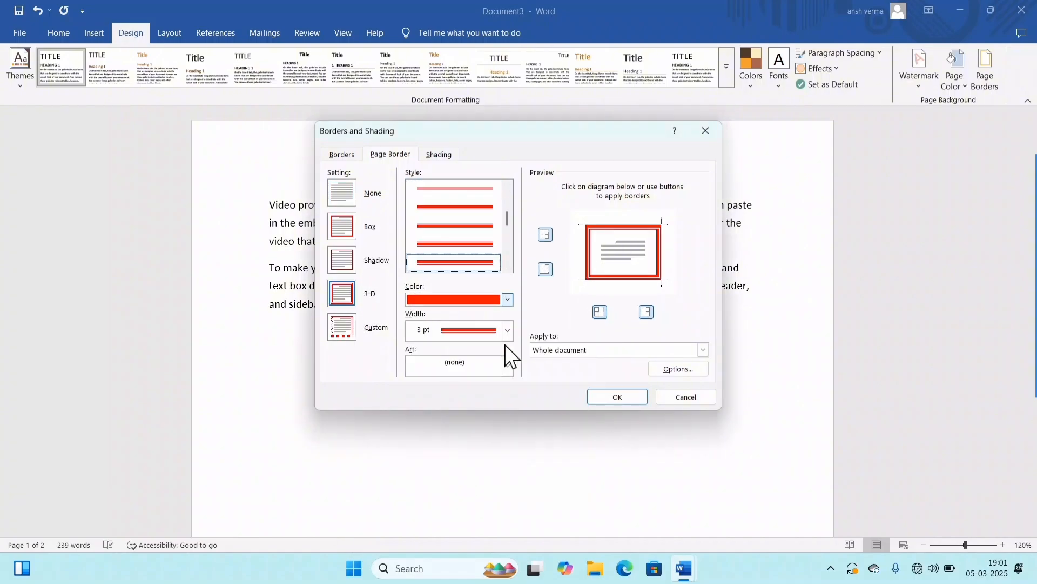
pyautogui.click(614, 398)
pyautogui.scroll(-6, 304, 206)
pyautogui.scroll(6, 410, 213)
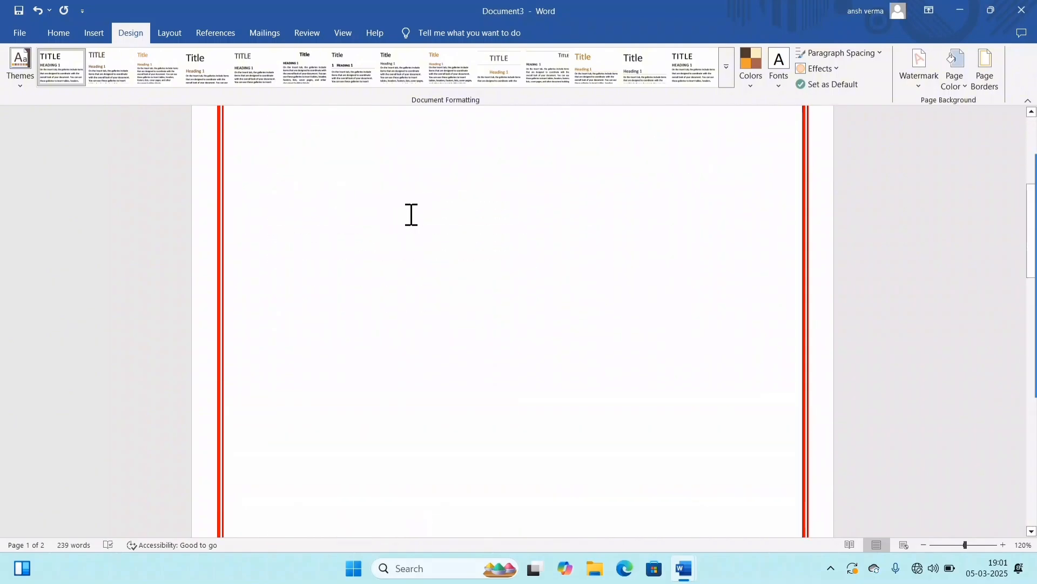
# Step: Change the red page border's setting from 3-D to Shadow for the whole document
pyautogui.click(984, 75)
pyautogui.click(347, 261)
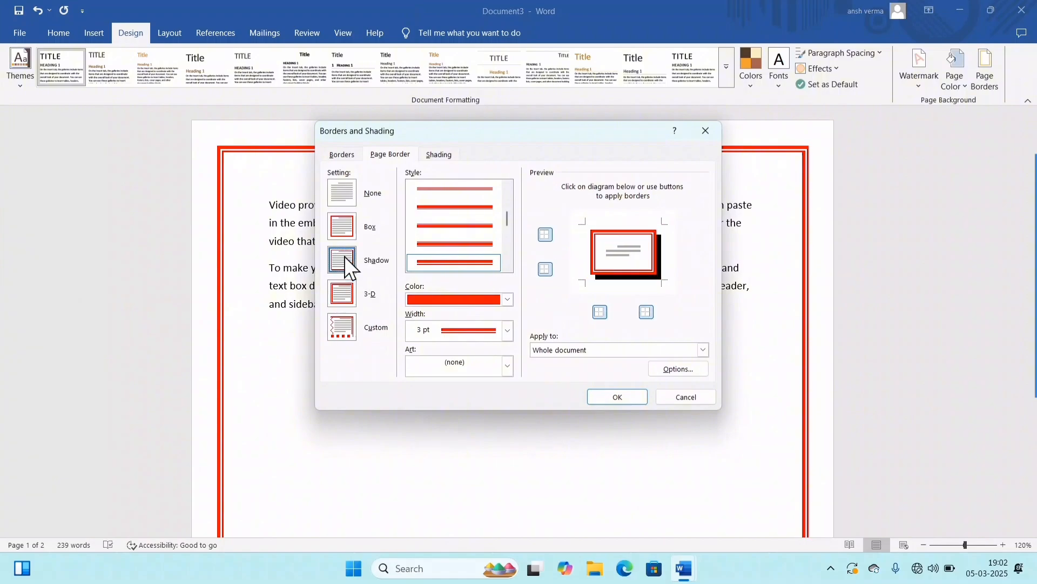
pyautogui.click(627, 398)
pyautogui.scroll(-8, 662, 283)
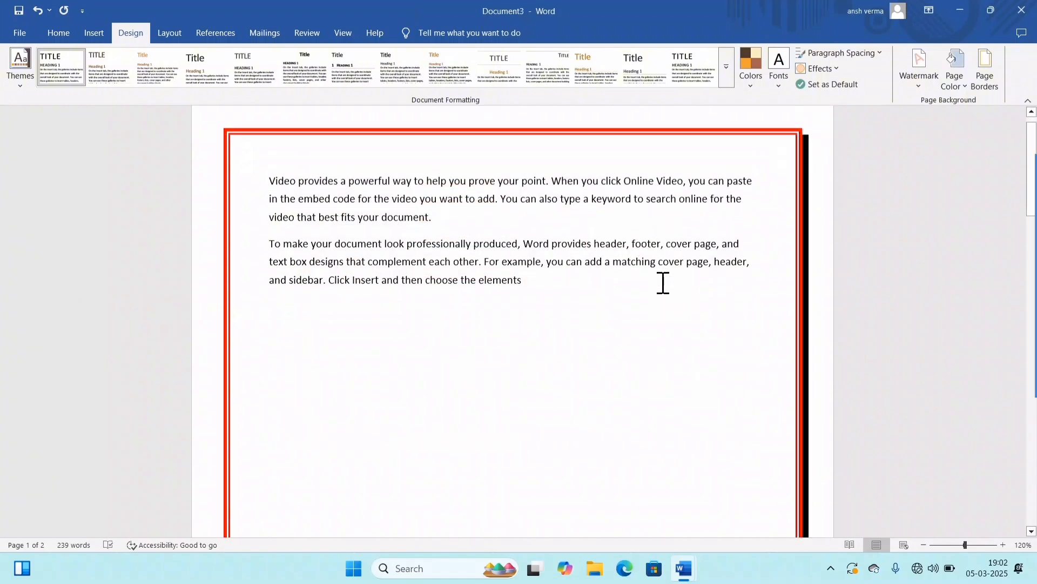
# Step: Remove the red shadow page border from the whole document with the None setting
pyautogui.scroll(4, 781, 342)
pyautogui.scroll(5, 781, 342)
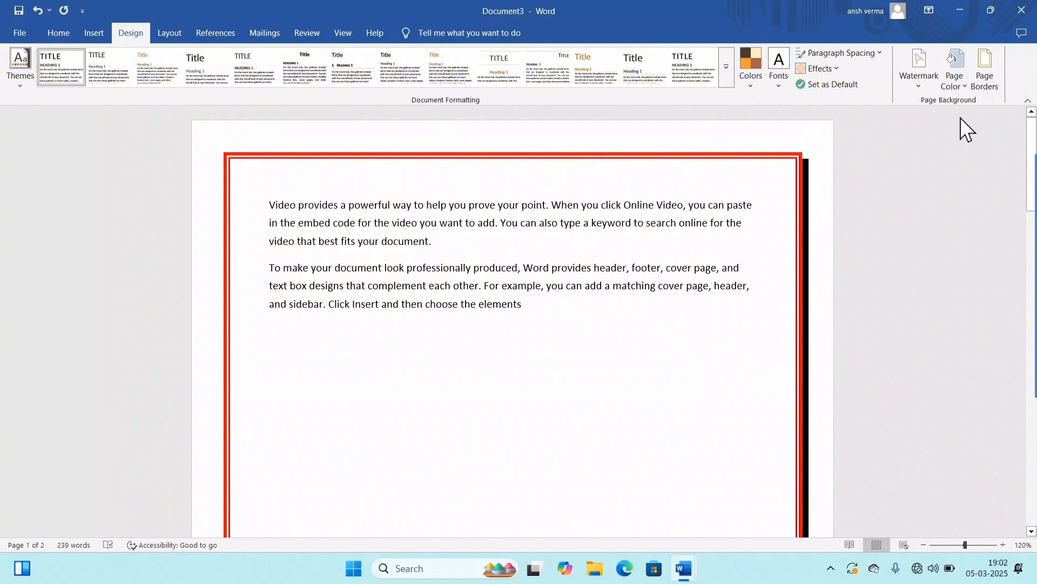
pyautogui.click(985, 68)
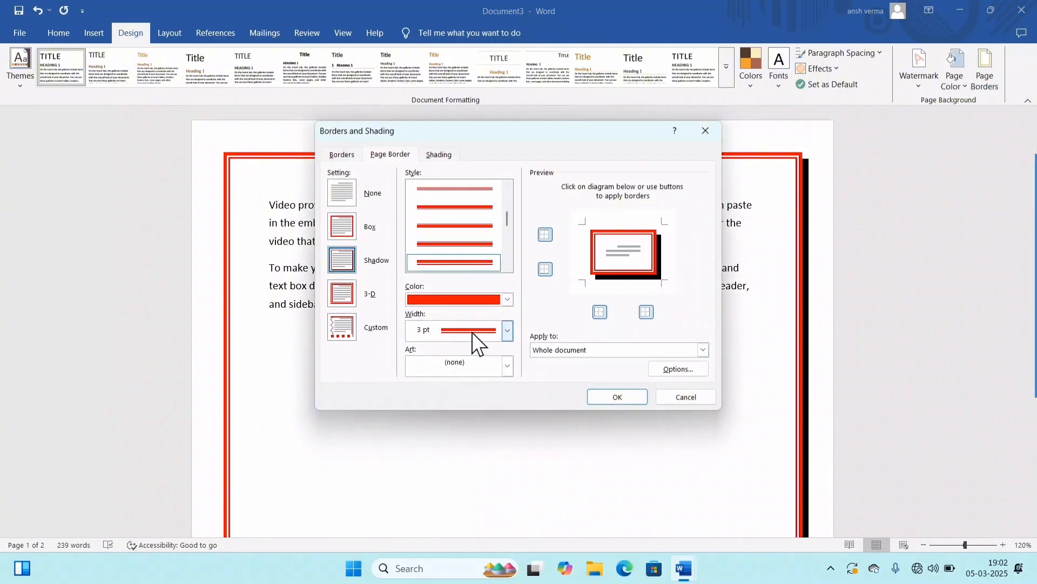
pyautogui.click(359, 196)
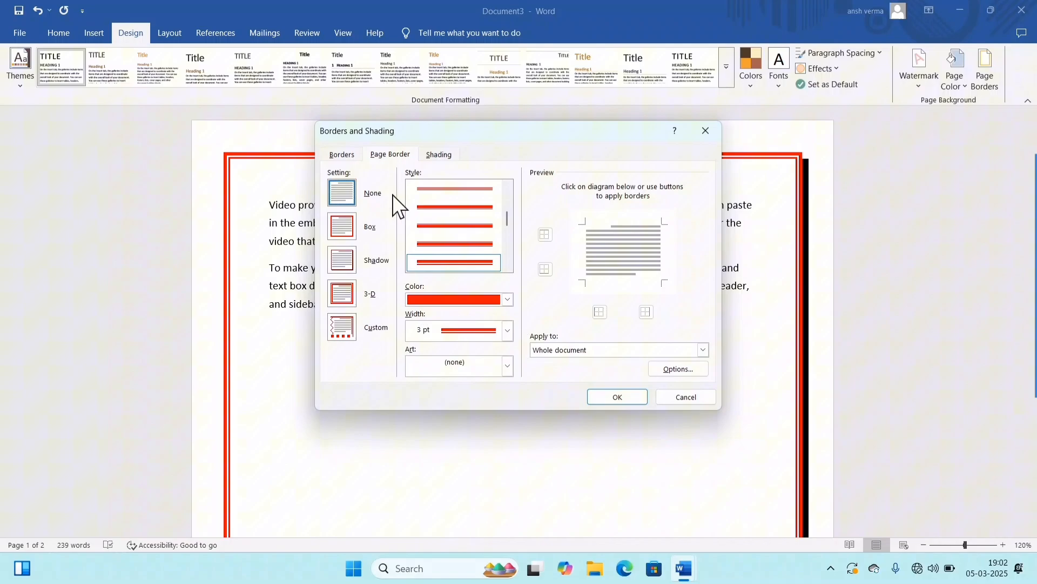
pyautogui.click(634, 396)
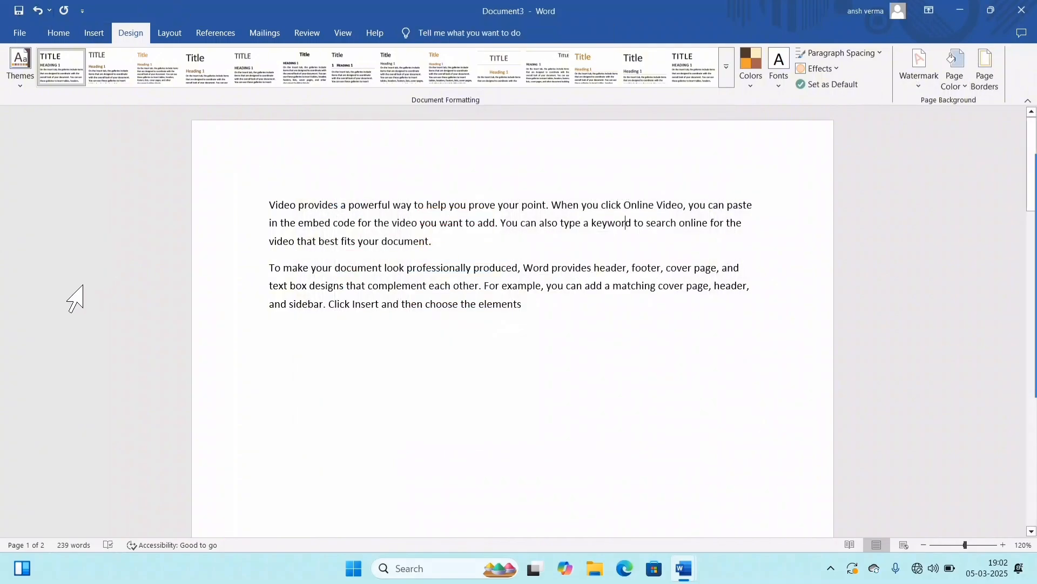
# Step: Delete all existing text from both pages so the document is blank
pyautogui.click(172, 34)
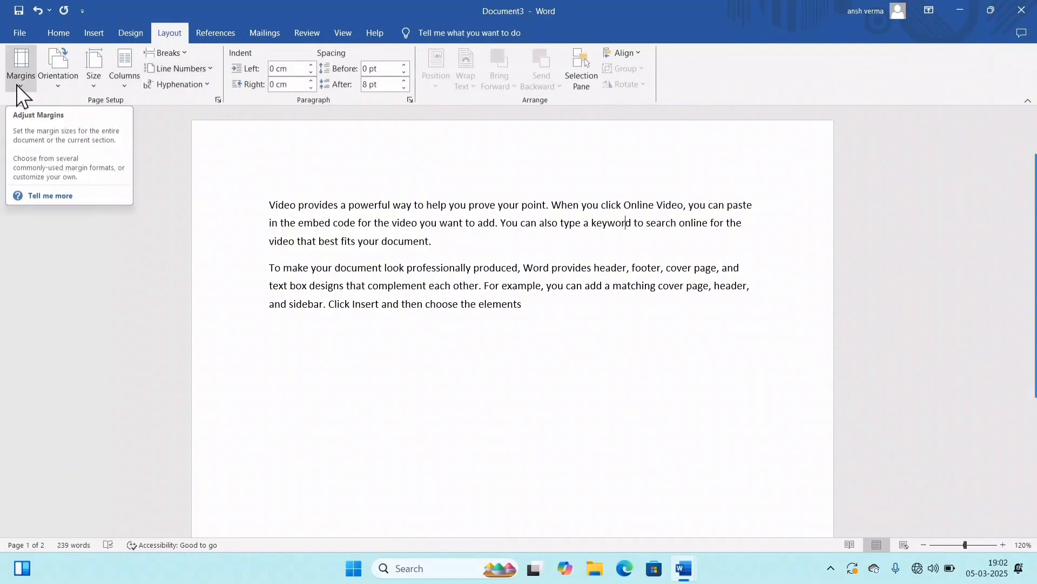
pyautogui.click(385, 339)
pyautogui.moveTo(549, 409); pyautogui.dragTo(82, 145)
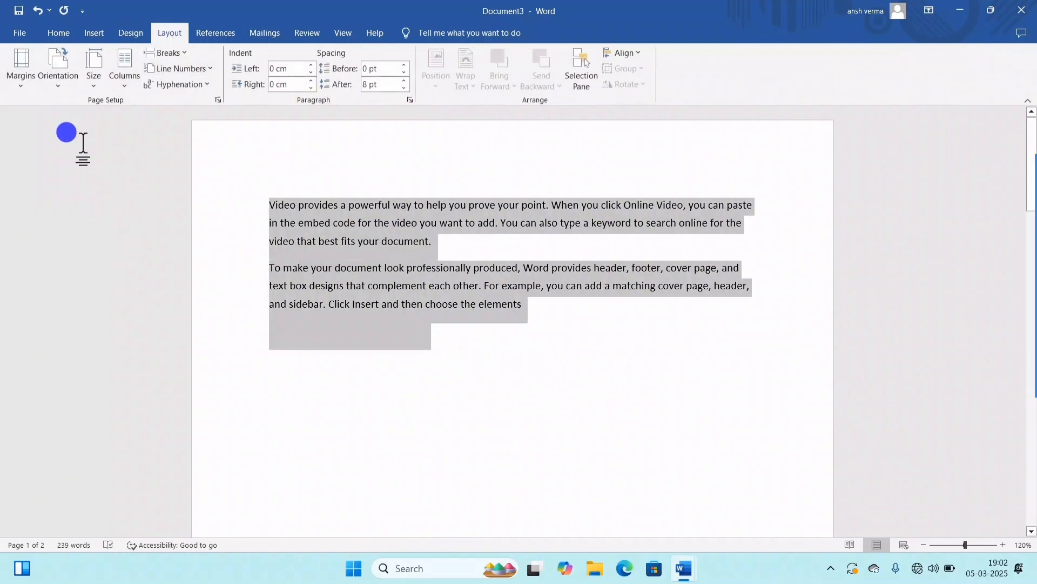
pyautogui.press('Delete')
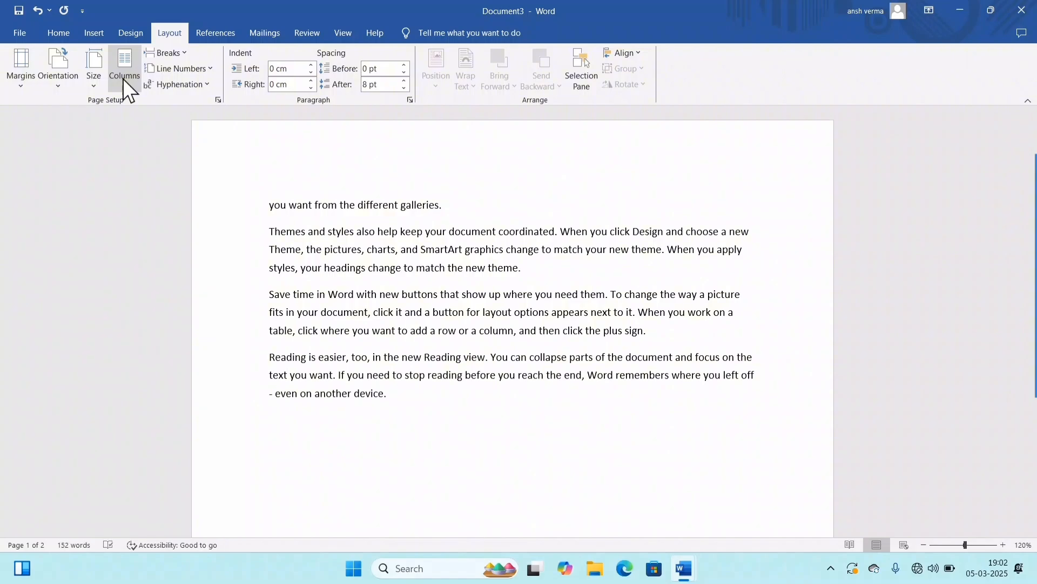
pyautogui.hotkey('ctrl', 'a')
pyautogui.press('Delete')
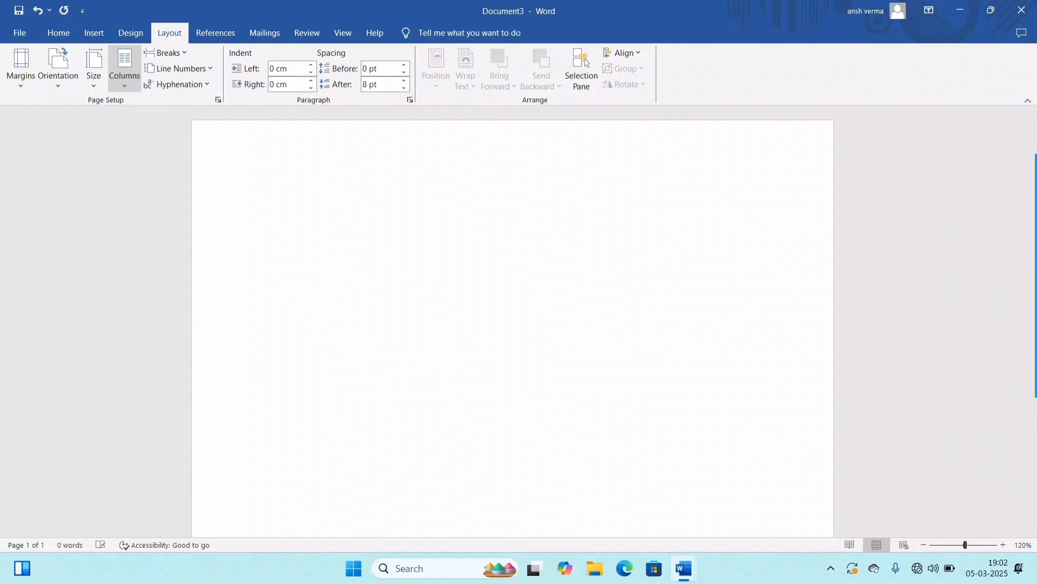
# Step: Generate sample paragraphs on the blank page with the =RAND() function
pyautogui.write('=RA')
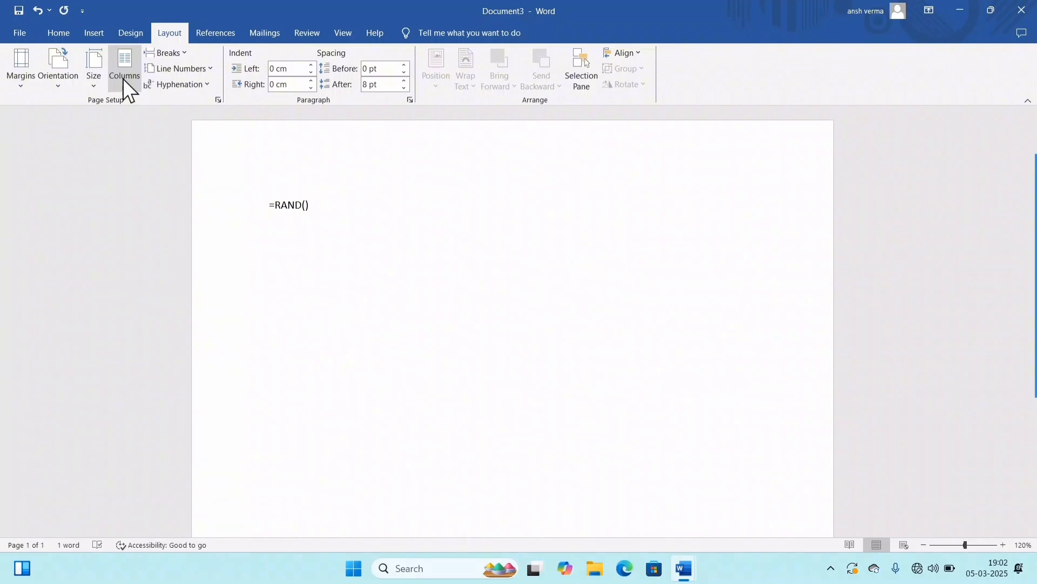
pyautogui.write('ND()')
pyautogui.press('Return')
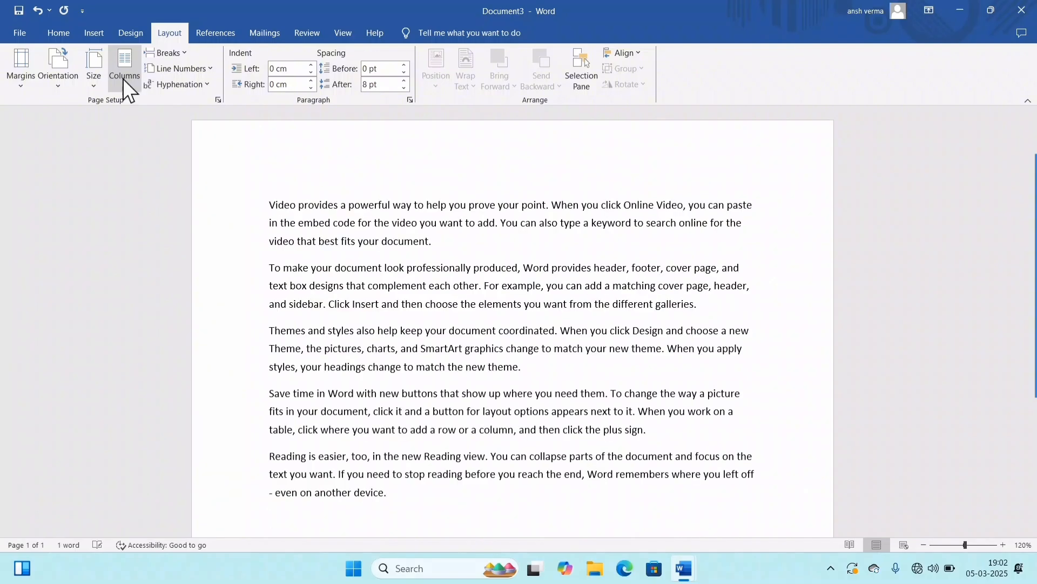
# Step: Copy all the sample paragraphs and paste them repeatedly to fill several pages
pyautogui.hotkey('ctrl', 'a')
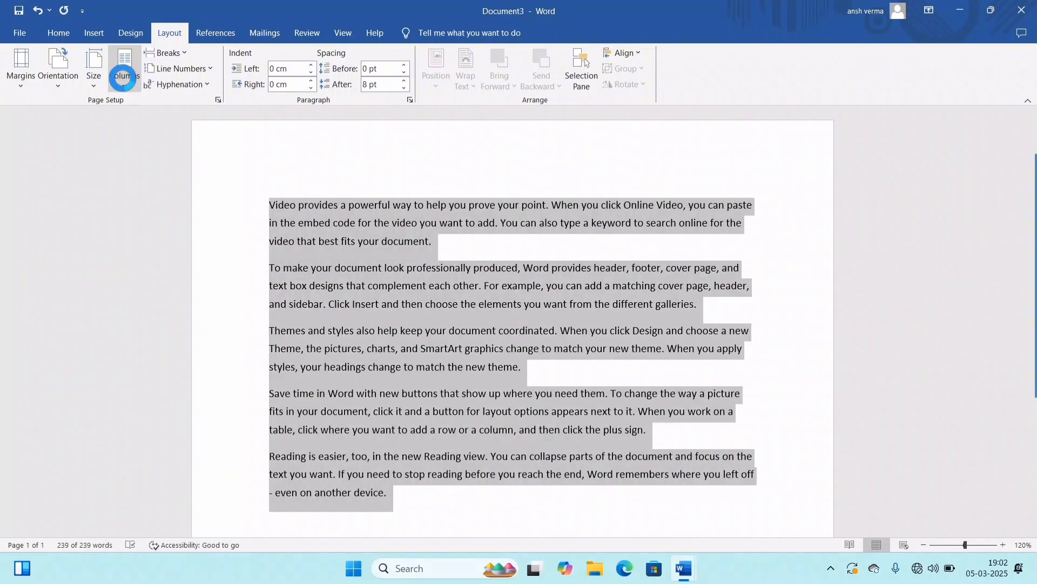
pyautogui.write('Video provides a powerful way to help you prove your point. When you click Online Video, you can paste in the embed code for the video you want to add. You can also type a keyword to search online for the video that best fits your document. To make your document look professionally produced, Word provides header, footer, cover page, and text box designs that complement each other. For example, you can add a matching cover page, header, and sidebar. Click Insert and then choose the elements you want from the different galleries. Themes and styles also help keep your document coordinated. When you click Design and choose a new Theme, the pictures, charts, and SmartArt graphics change to match your new theme. When you apply styles, your headings change to match the new theme. Save time in Word with new buttons that show up where you need them. To change the way a picture fits in your document, click it and a button for layout options appears next to it. When you work on a table, click where you want to add a row or a column, and then click the plus sign. Reading is easier, too, in the new Reading view. You can collapse parts of the document and focus on the text you want. If you need to stop reading before you reach the end, Word remembers where you left off - even on another device.')
pyautogui.write('Video provides a powerful way to help you prove your point. When you click Online Video, you can paste in the embed code for the video you want to add. You can also type a keyword to search online for the video that best fits your document. To make your document look professionally produced, Word provides header, footer, cover page, and text box designs that complement each other. For example, you can add a matching cover page, header, and sidebar. Click Insert and then choose the elements you want from the different galleries. Themes and styles also help keep your document coordinated. When you click Design and choose a new Theme, the pictures, charts, and SmartArt graphics change to match your new theme. When you apply styles, your headings change to match the new theme. Save time in Word with new buttons that show up where you need them. To change the way a picture fits in your document, click it and a button for layout options appears next to it. When you work on a table, click where you want to add a row or a column, and then click the plus sign. Reading is easier, too, in the new Reading view. You can collapse parts of the document and focus on the text you want. If you need to stop reading before you reach the end, Word remembers where you left off - even on another device.')
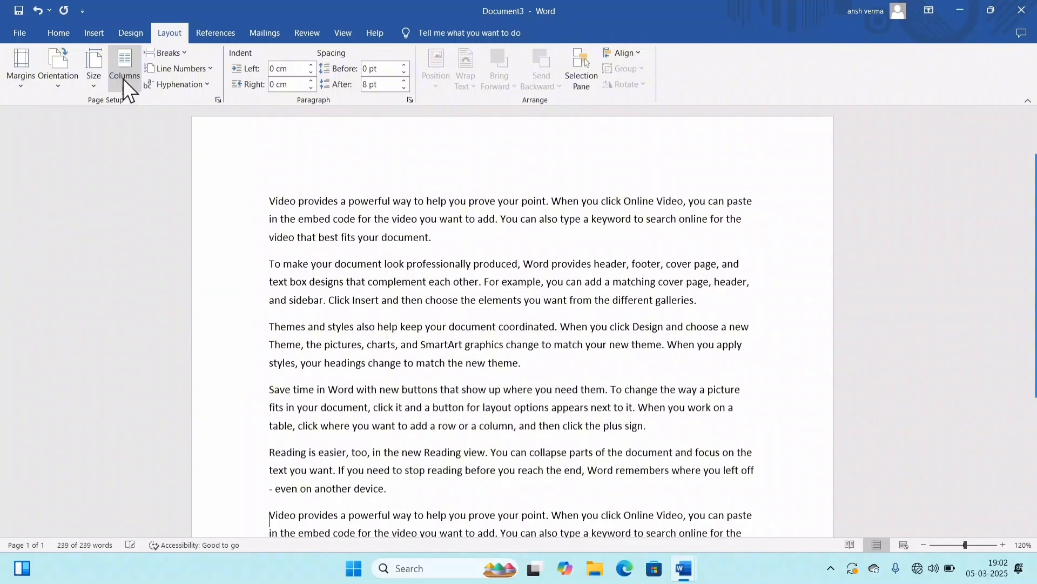
pyautogui.hotkey('ctrl', 'v')
pyautogui.hotkey('ctrl', 'v')
pyautogui.hotkey('ctrl', 'v')
pyautogui.hotkey('ctrl', 'v')
pyautogui.hotkey('ctrl', 'v')
pyautogui.hotkey('ctrl', 'v')
pyautogui.hotkey('ctrl', 'v')
pyautogui.hotkey('ctrl', 'v')
pyautogui.hotkey('ctrl', 'v')
pyautogui.hotkey('ctrl', 'v')
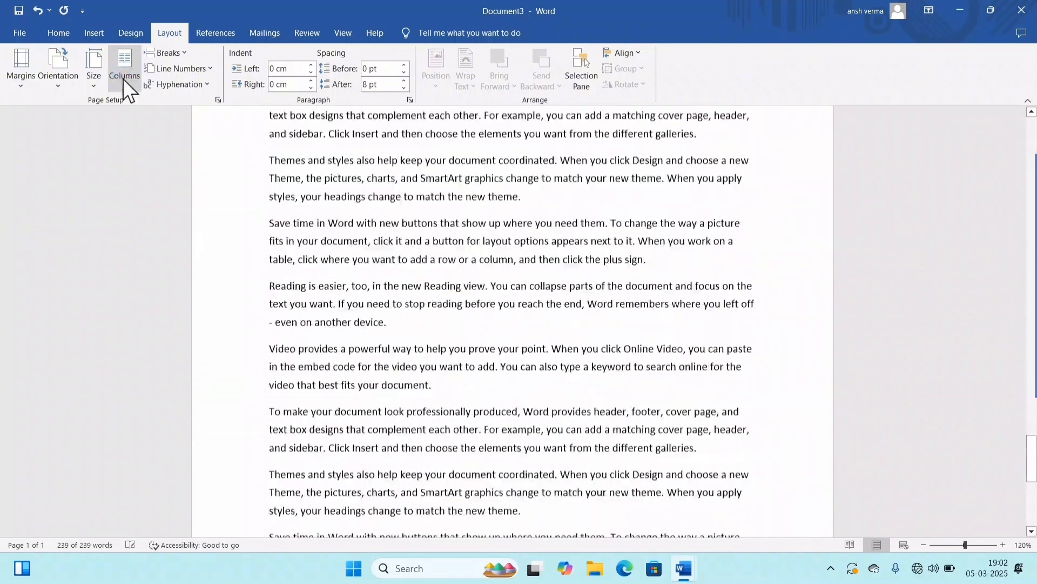
pyautogui.hotkey('ctrl', 'v')
pyautogui.hotkey('ctrl', 'v')
pyautogui.hotkey('ctrl', 'v')
pyautogui.hotkey('ctrl', 'v')
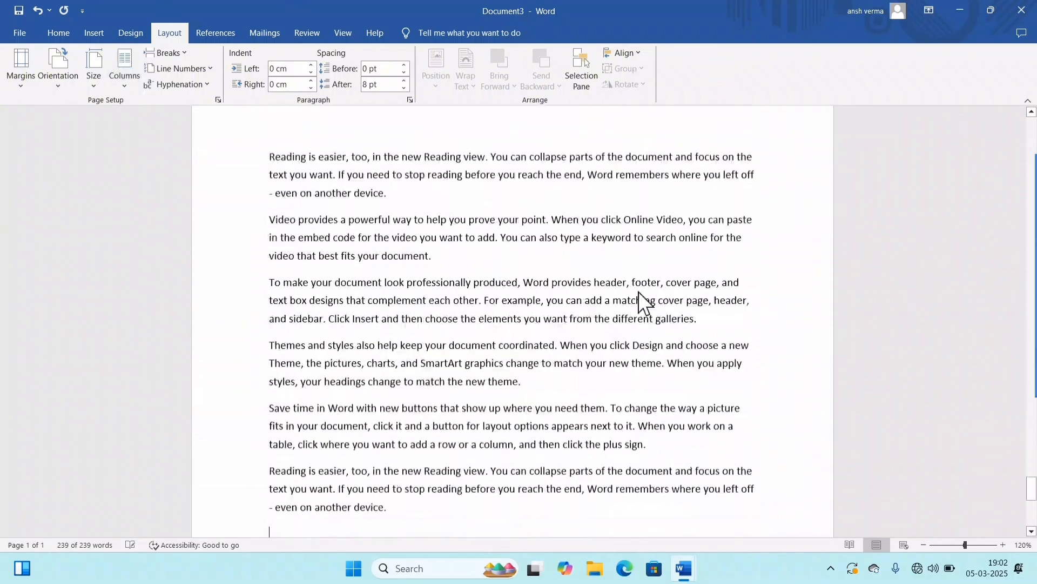
pyautogui.scroll(12, 640, 292)
pyautogui.scroll(10, 643, 292)
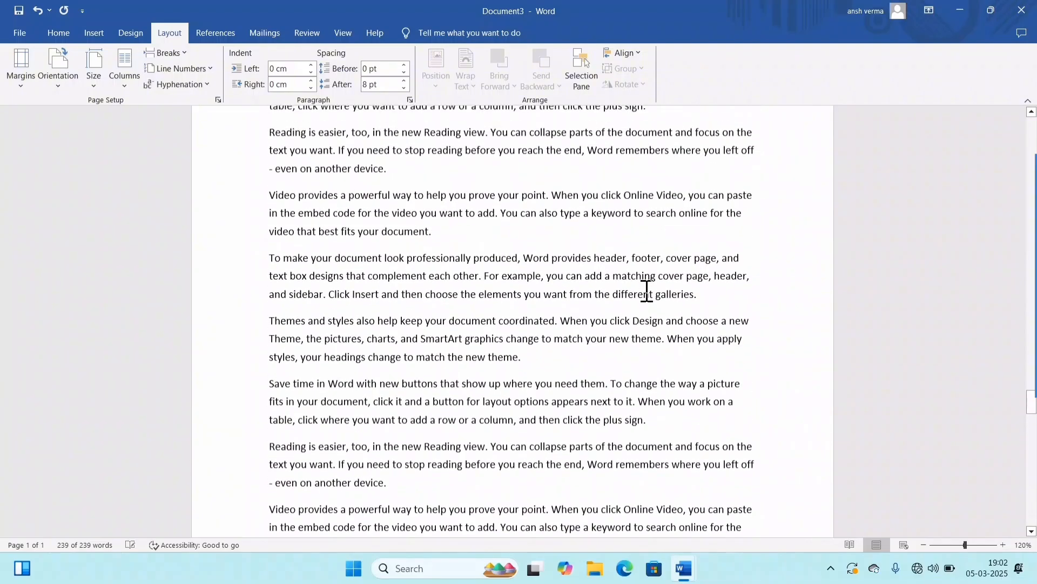
pyautogui.scroll(9, 647, 274)
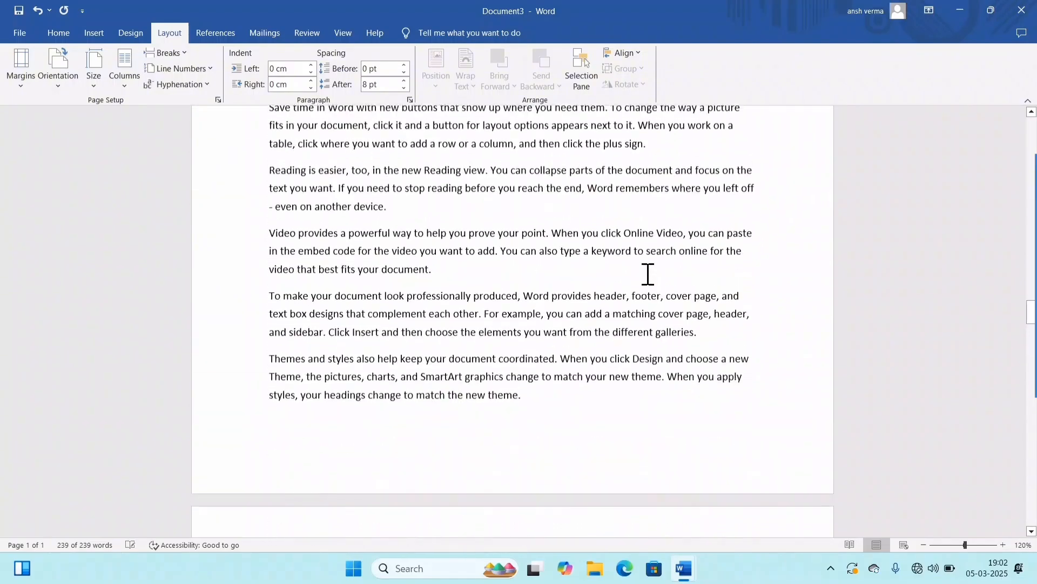
pyautogui.scroll(6, 648, 274)
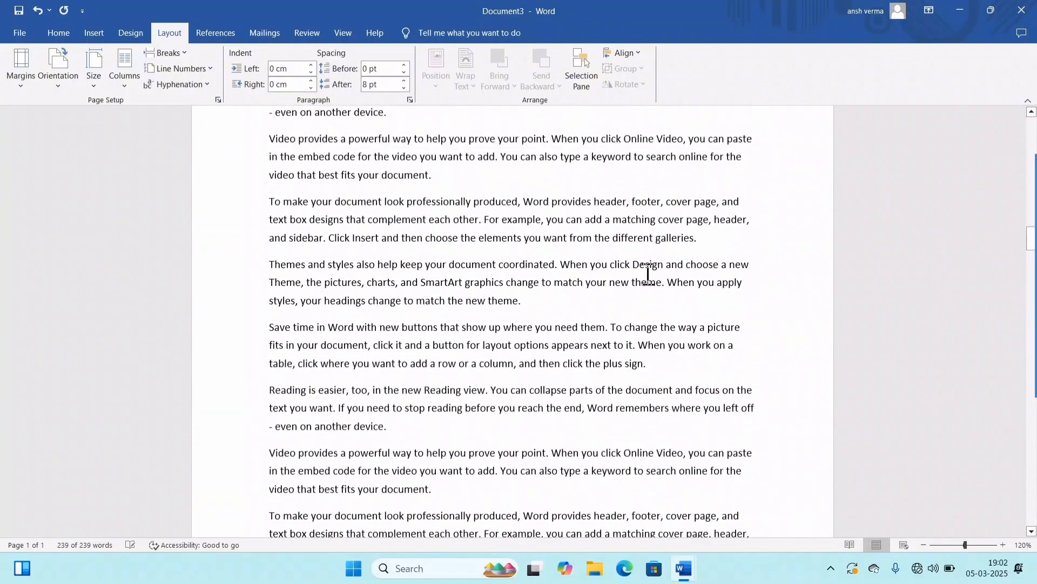
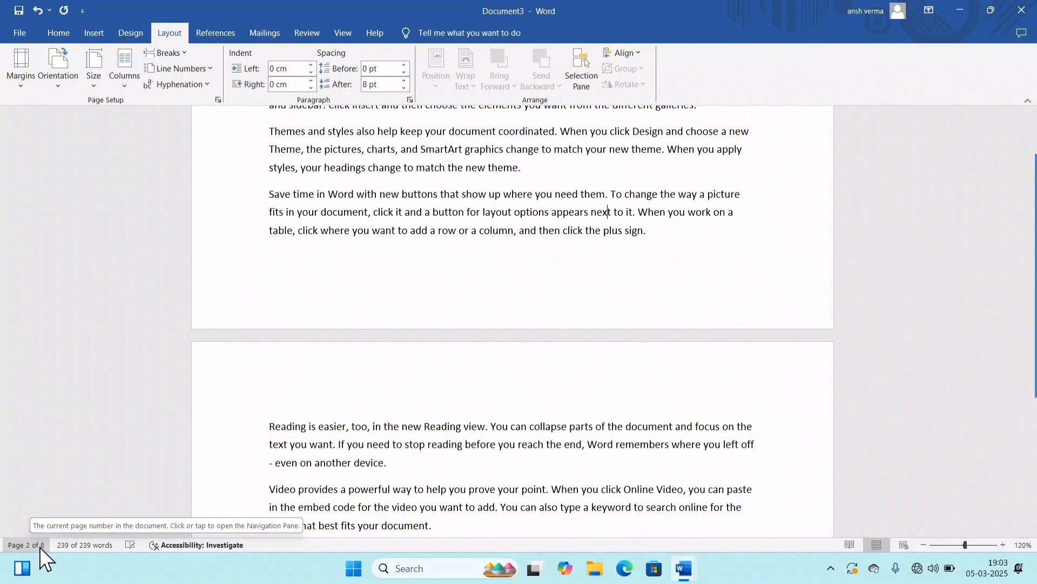
# Step: Check the document's word count statistics with a magnified view, and close the statistics
pyautogui.click(458, 310)
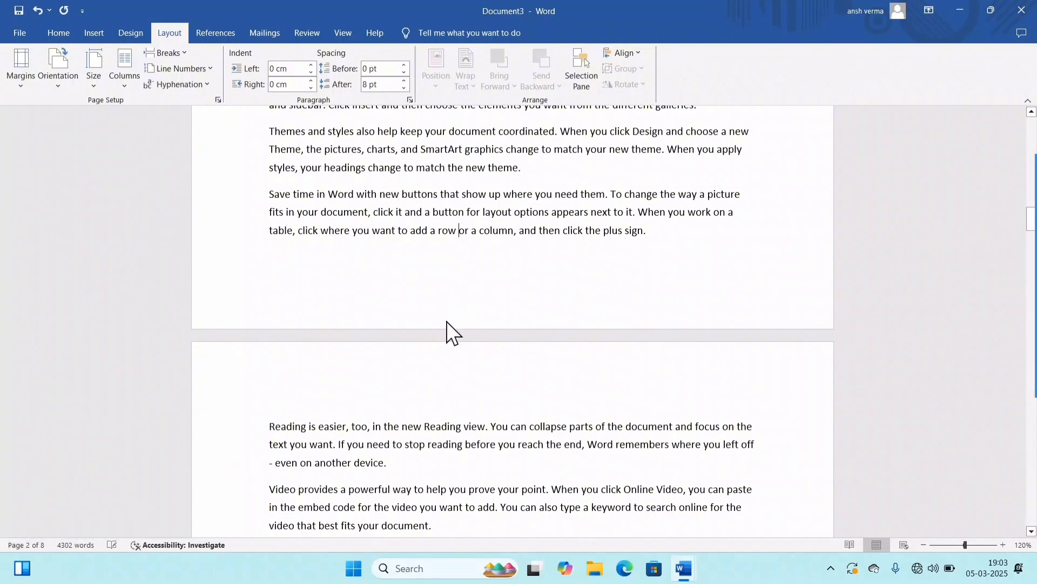
pyautogui.hotkey('ctrl', 'shift', 'g')
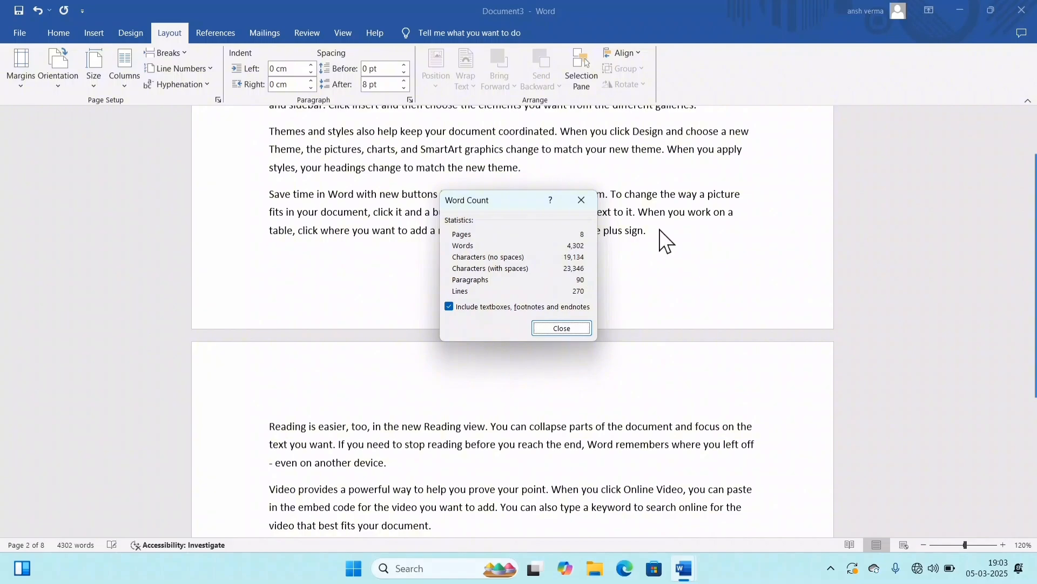
pyautogui.press('super+plus')
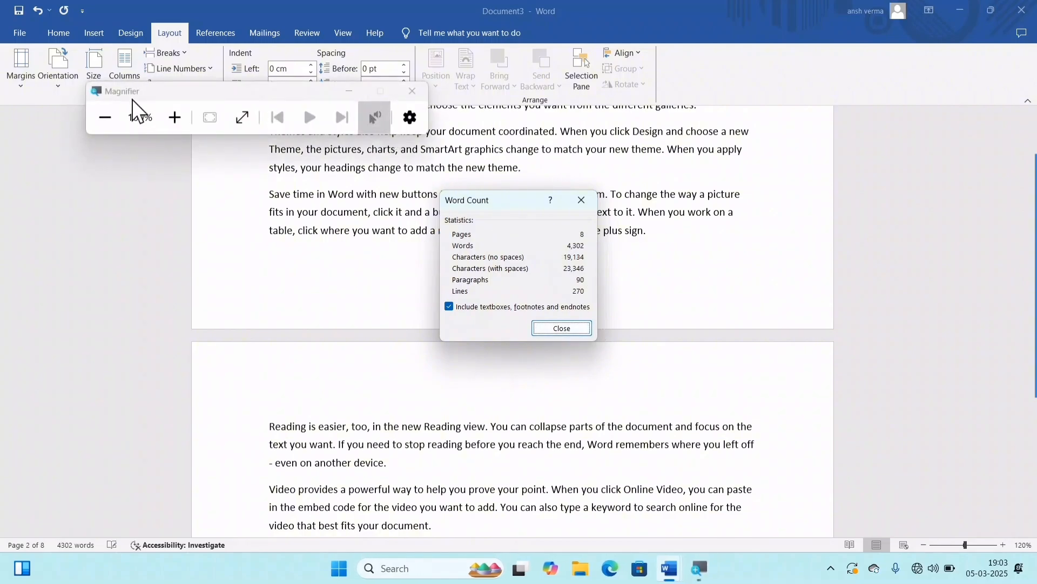
pyautogui.click(117, 123)
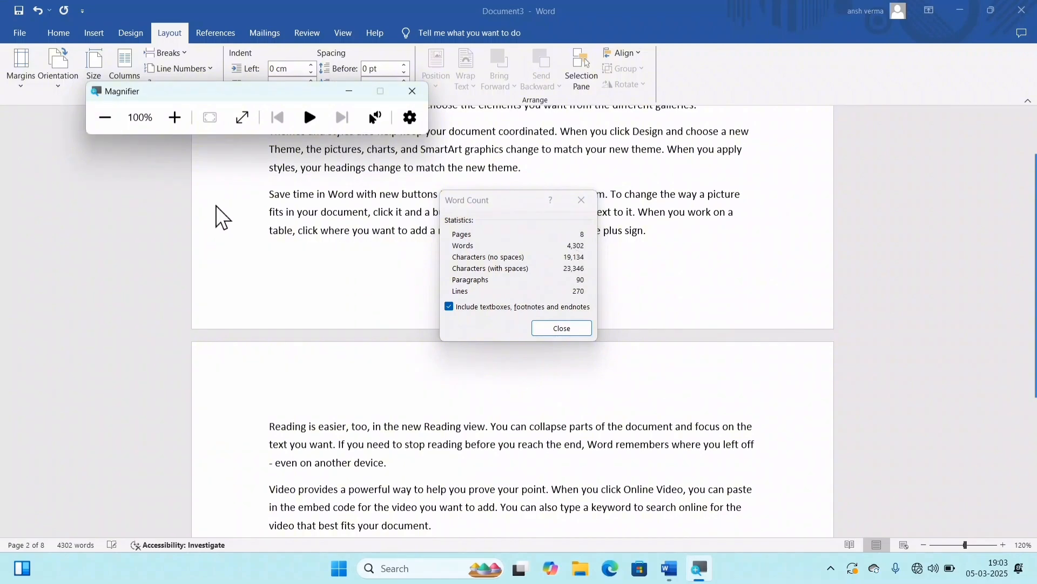
pyautogui.click(412, 90)
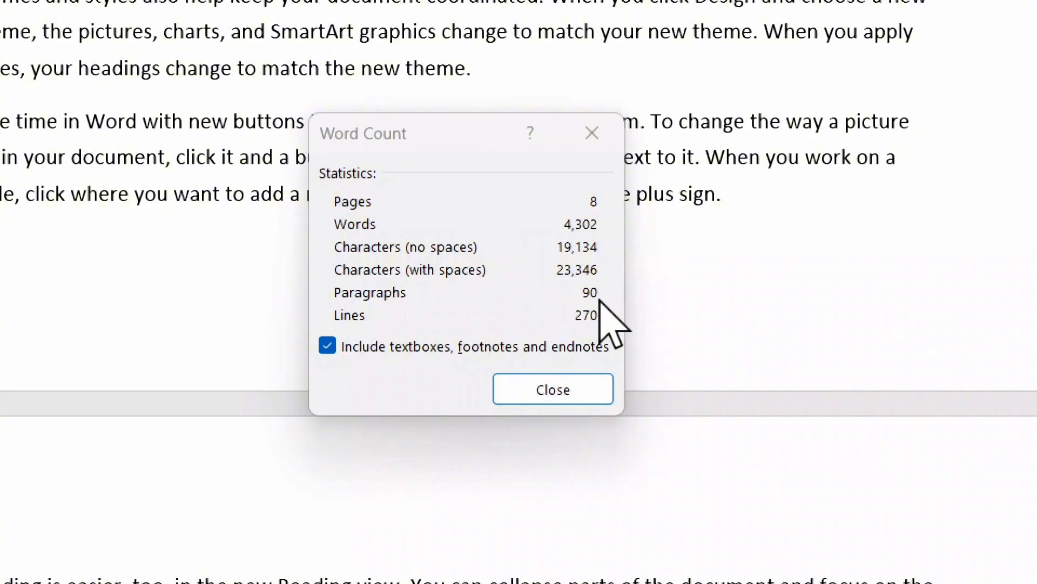
pyautogui.click(562, 387)
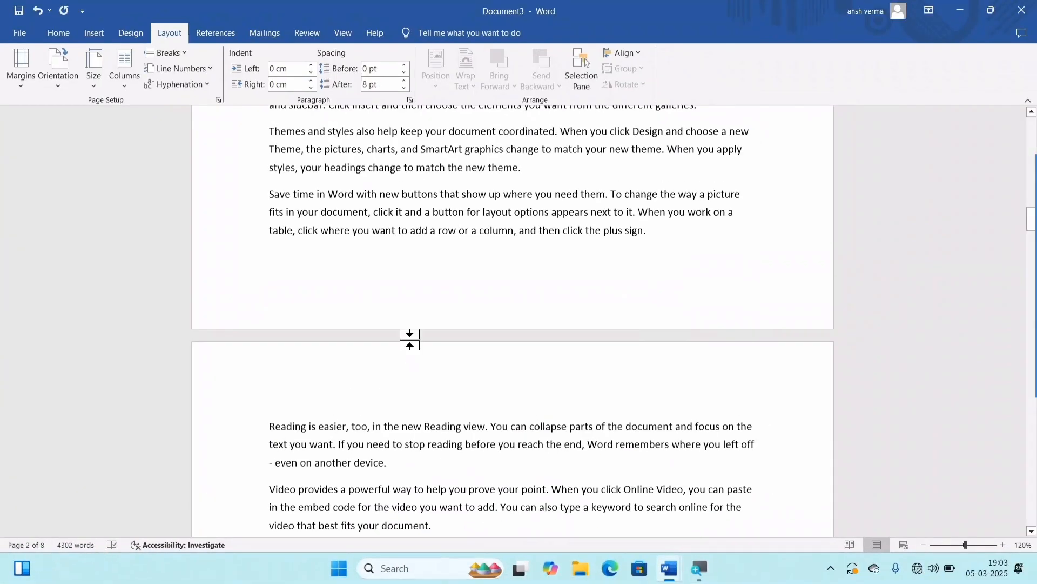
# Step: Examine the margin areas around the text on the first page
pyautogui.scroll(10, 347, 227)
pyautogui.scroll(10, 674, 342)
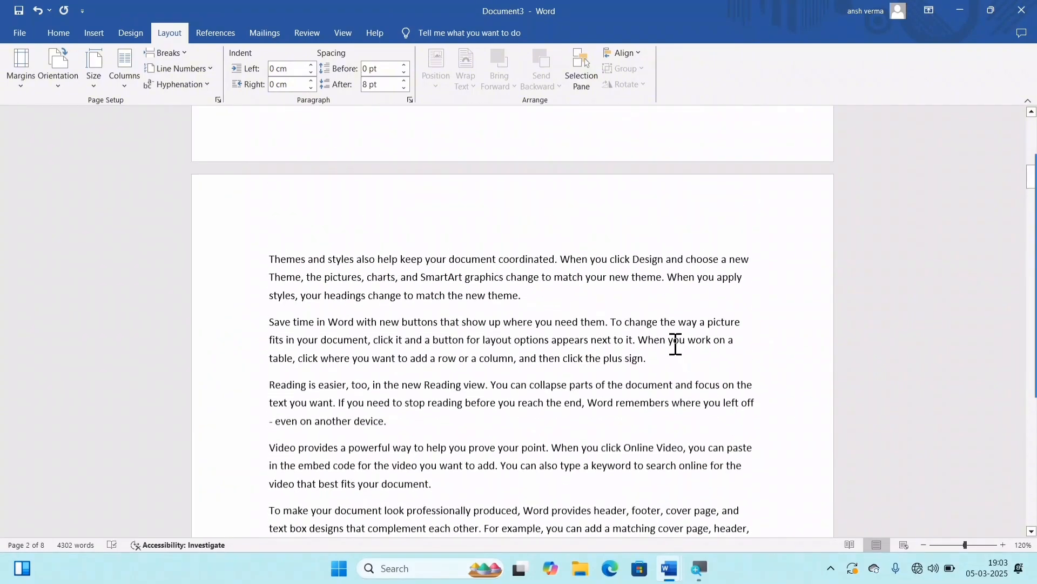
pyautogui.scroll(2, 616, 287)
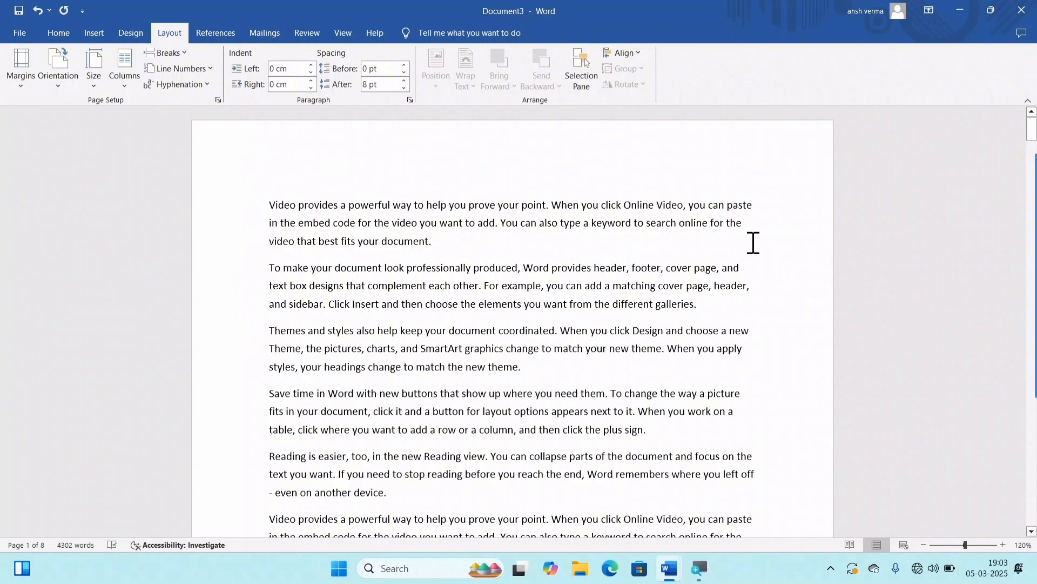
pyautogui.scroll(-4, 753, 240)
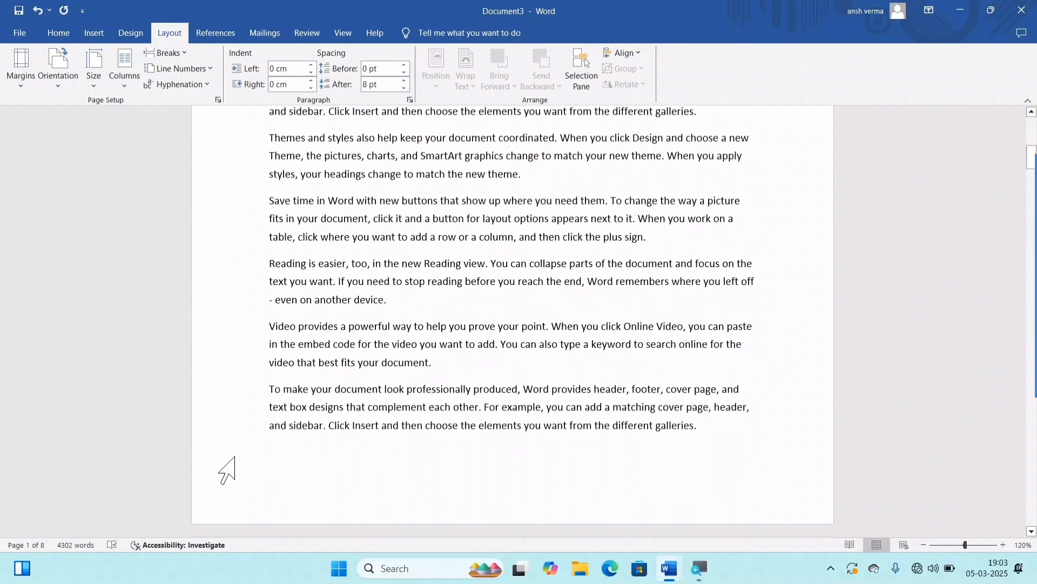
pyautogui.scroll(7, 832, 234)
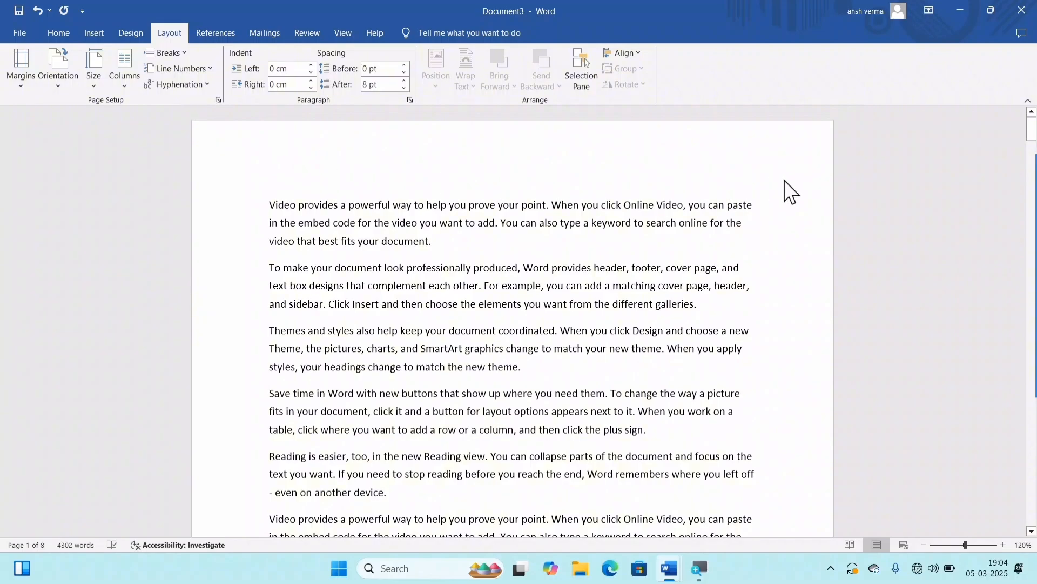
pyautogui.moveTo(1035, 378)
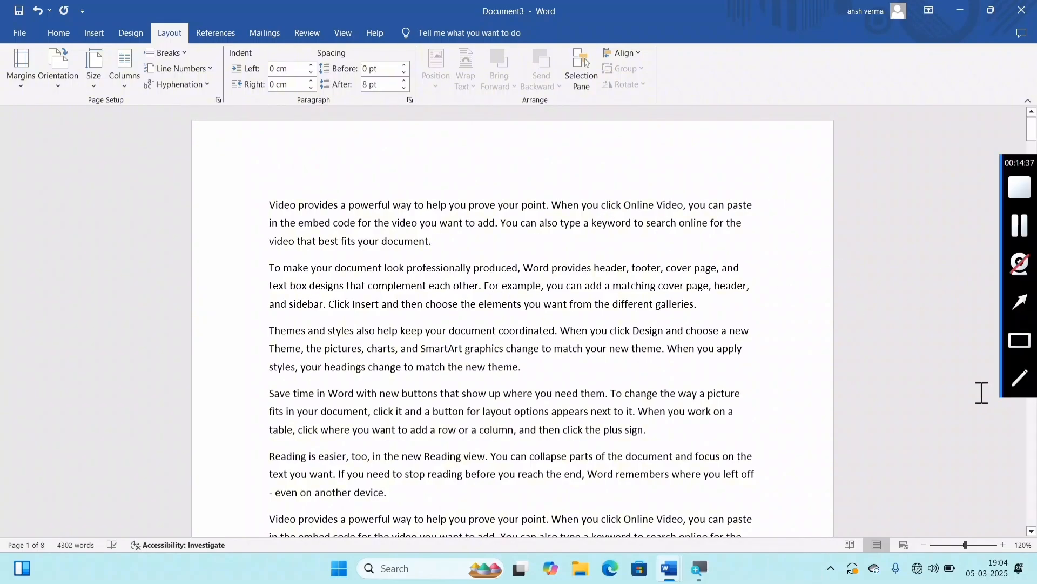
pyautogui.click(1020, 378)
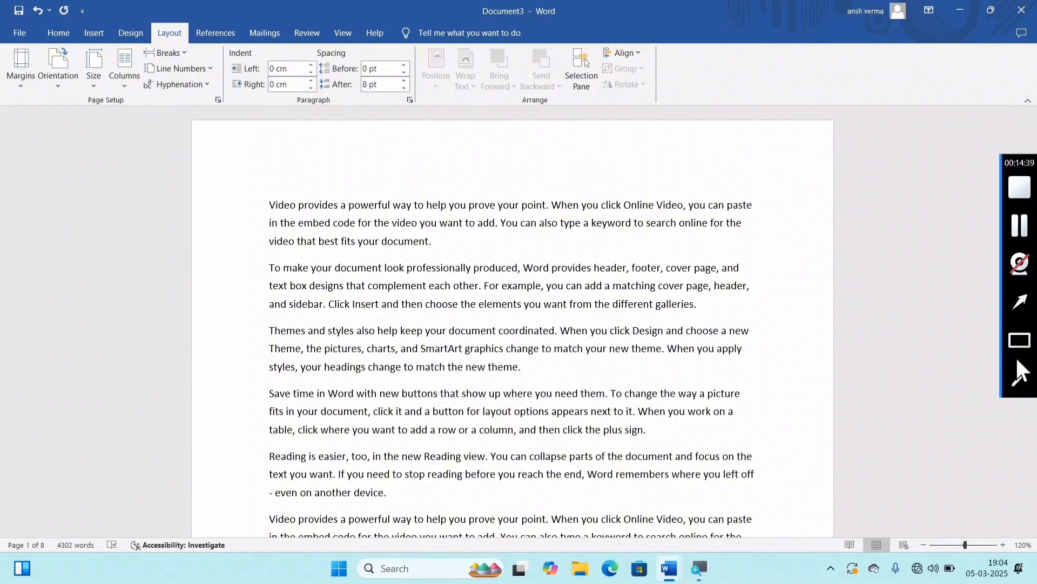
pyautogui.moveTo(232, 159)
pyautogui.mouseDown()
pyautogui.moveTo(398, 174)
pyautogui.moveTo(857, 179)
pyautogui.moveTo(819, 522)
pyautogui.moveTo(818, 462)
pyautogui.mouseUp()
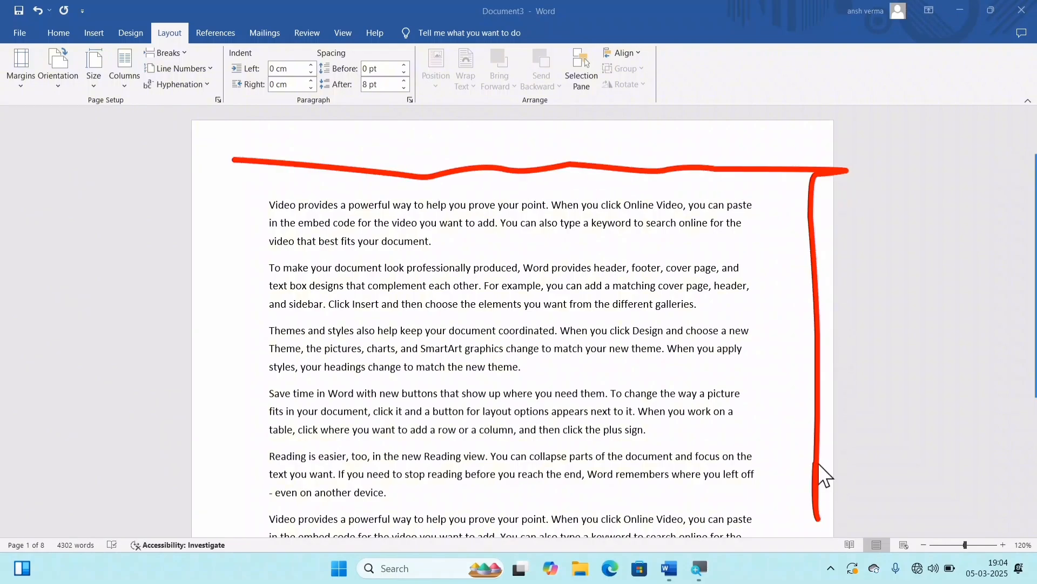
pyautogui.press('Escape')
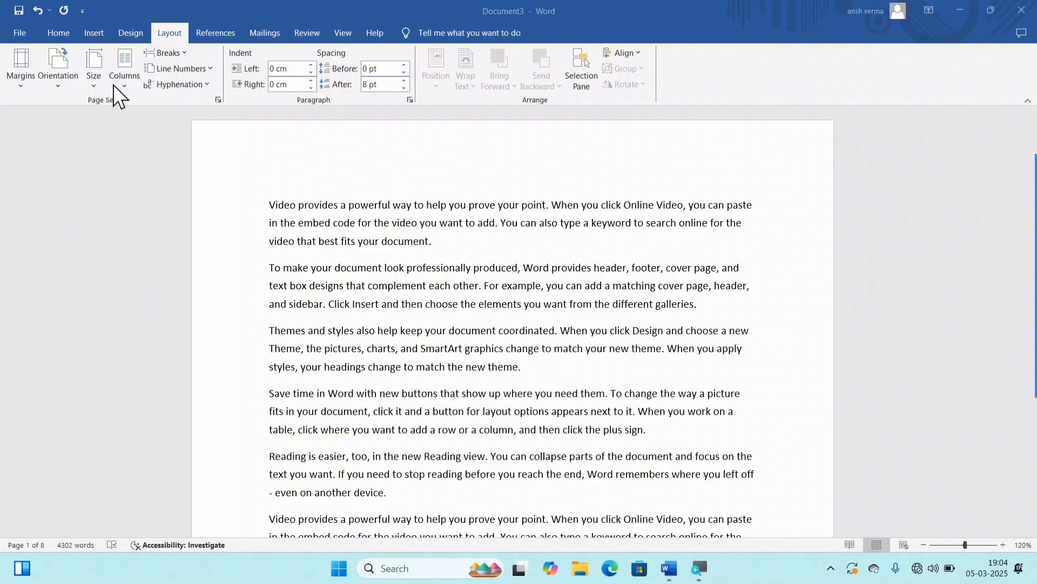
# Step: Apply the Narrow margin preset, 1.27 cm on all sides, to the document
pyautogui.click(14, 81)
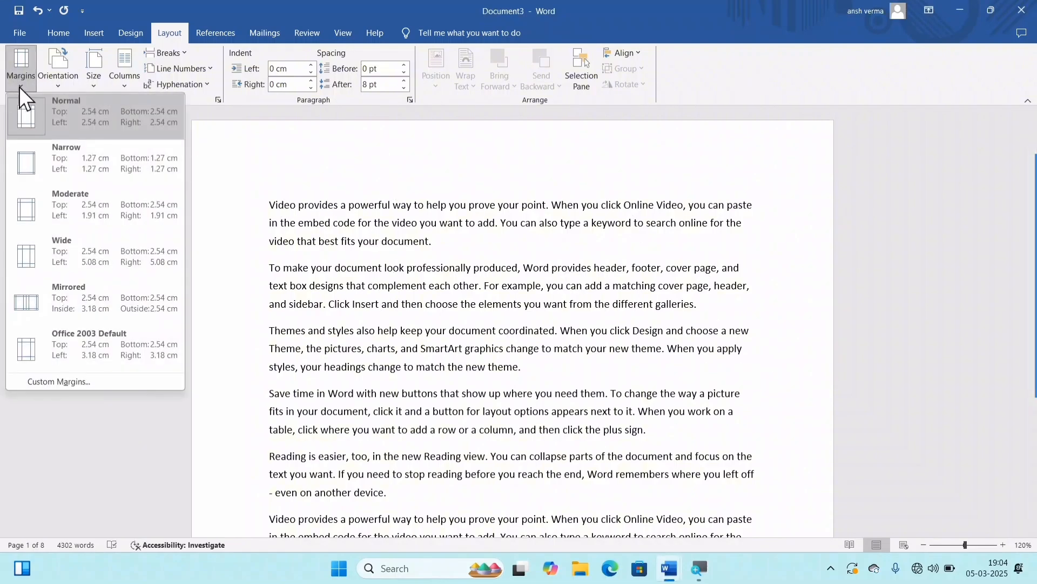
pyautogui.click(53, 162)
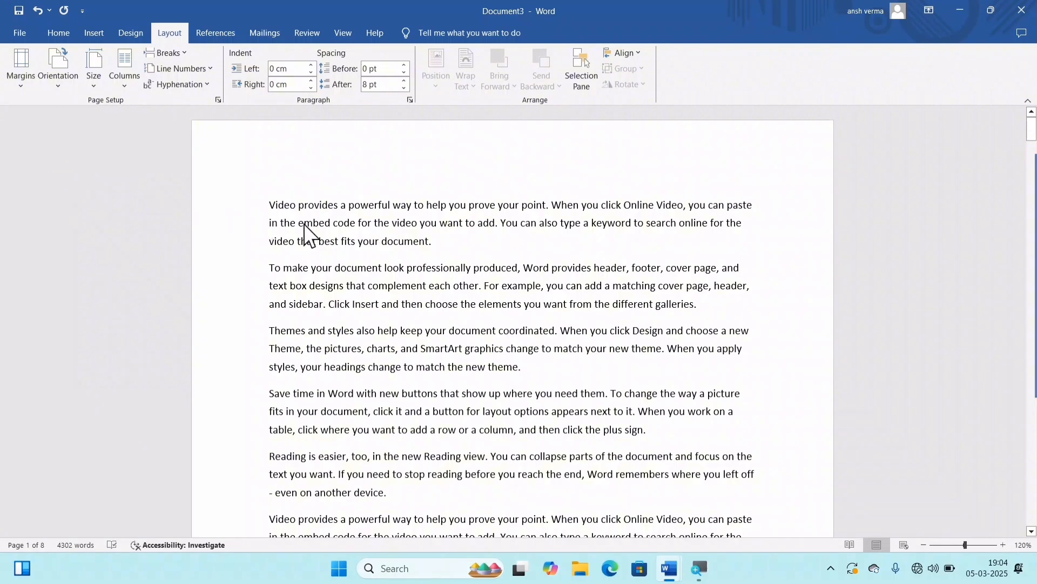
pyautogui.scroll(-10, 324, 223)
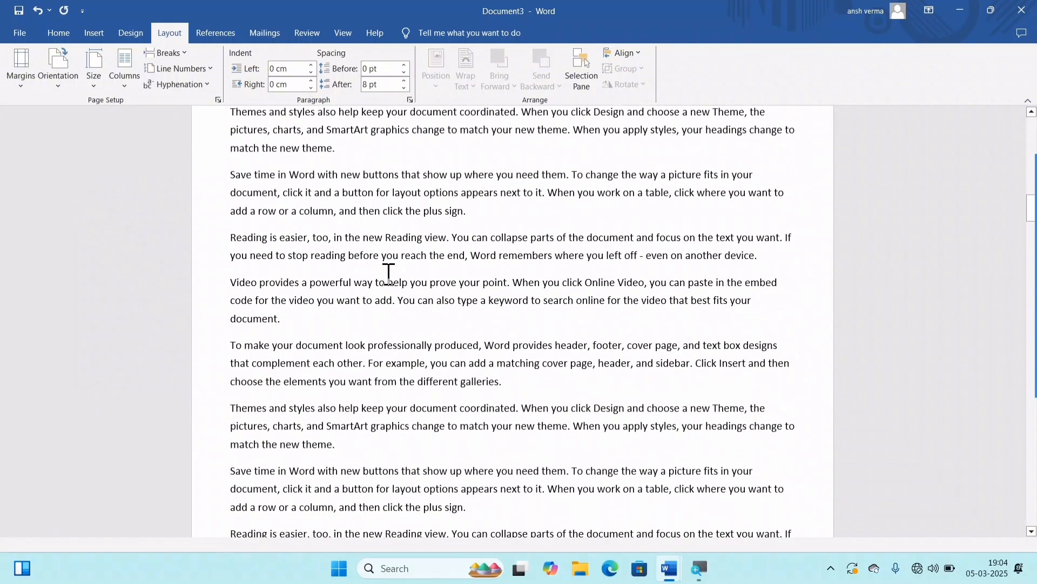
pyautogui.scroll(-12, 411, 259)
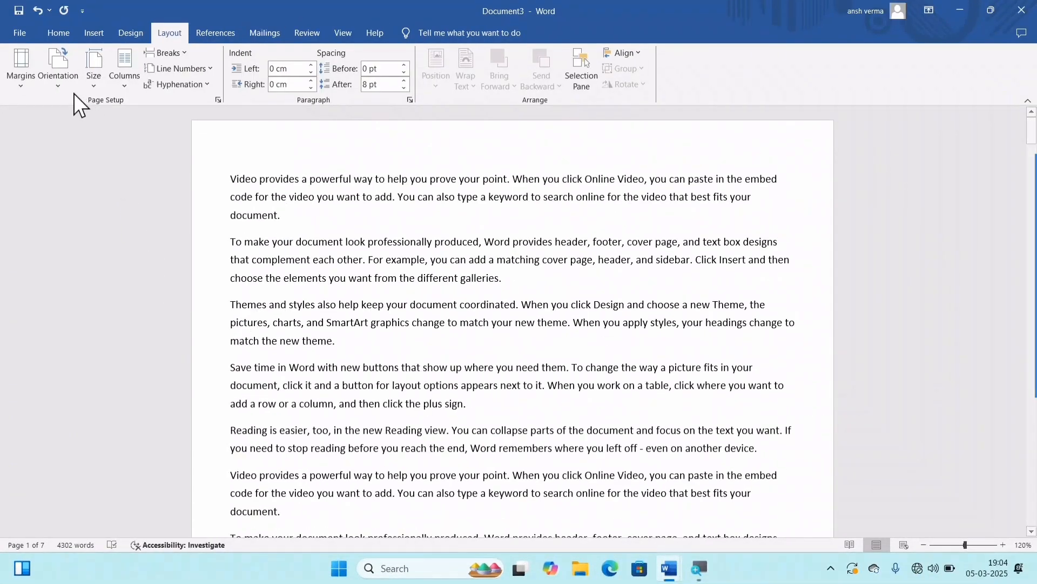
# Step: Set custom margins for the whole document, with a 0.5 cm top margin and reduced bottom and side margins
pyautogui.click(20, 76)
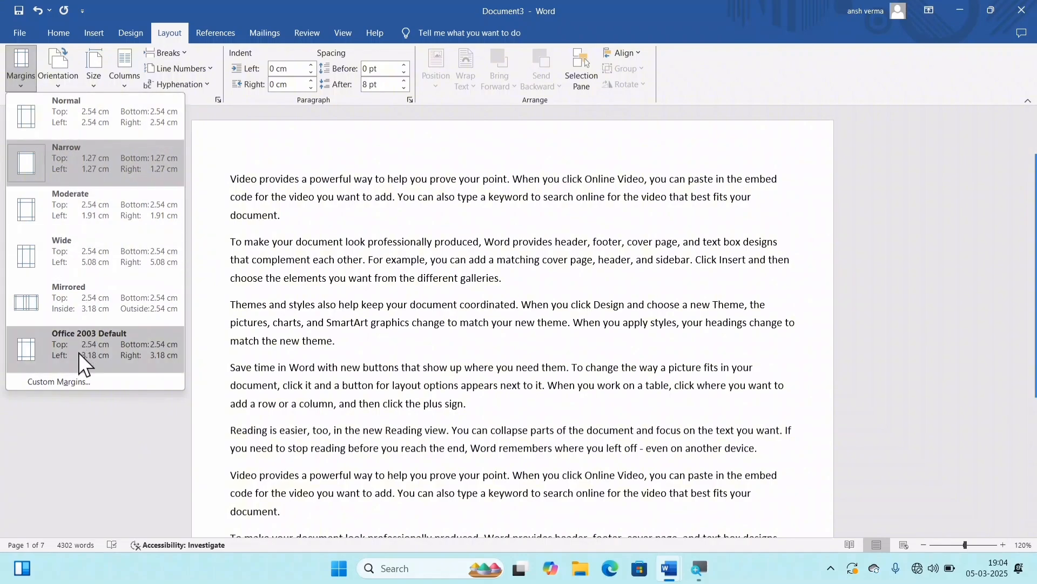
pyautogui.click(57, 384)
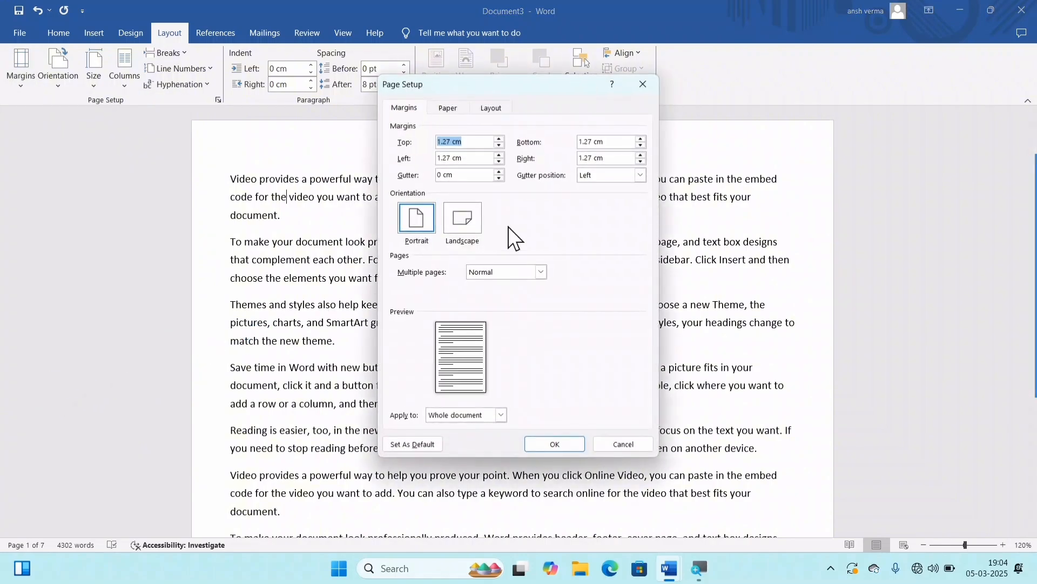
pyautogui.write('0.5')
pyautogui.press('Tab')
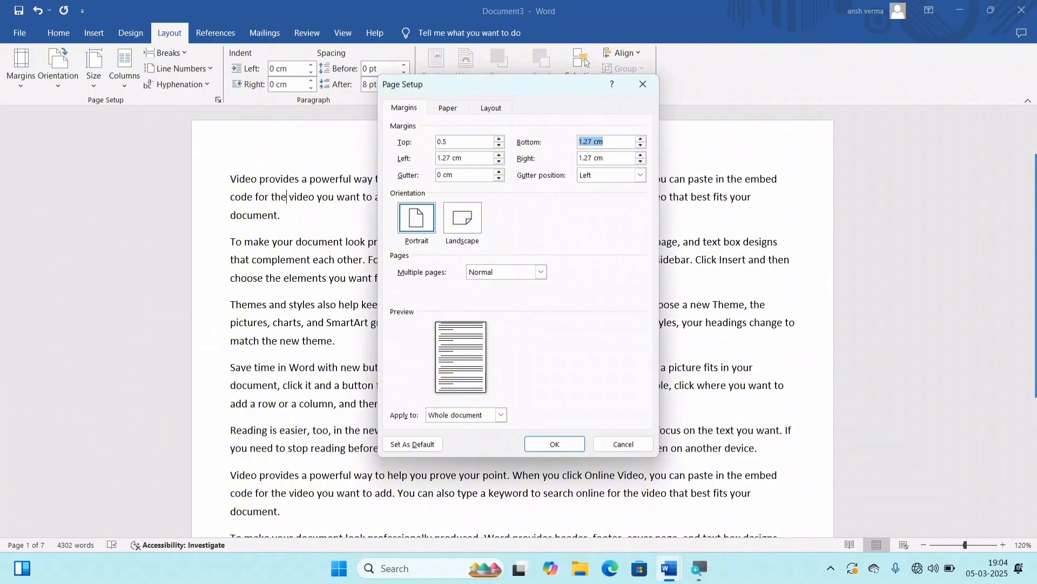
pyautogui.write('0.5')
pyautogui.press('Tab')
pyautogui.write('0.')
pyautogui.click(553, 444)
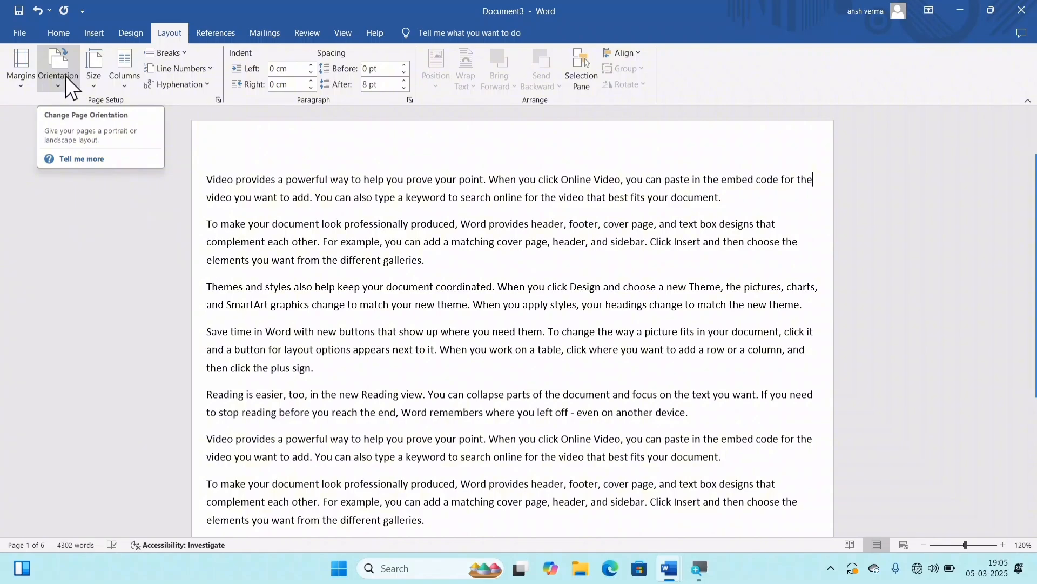
# Step: Change the page orientation of the document to Landscape and look over the resulting pages
pyautogui.keyDown('ctrl'); pyautogui.scroll(-4, 601, 413); pyautogui.keyUp('ctrl')
pyautogui.keyDown('ctrl'); pyautogui.scroll(-4, 601, 412); pyautogui.keyUp('ctrl')
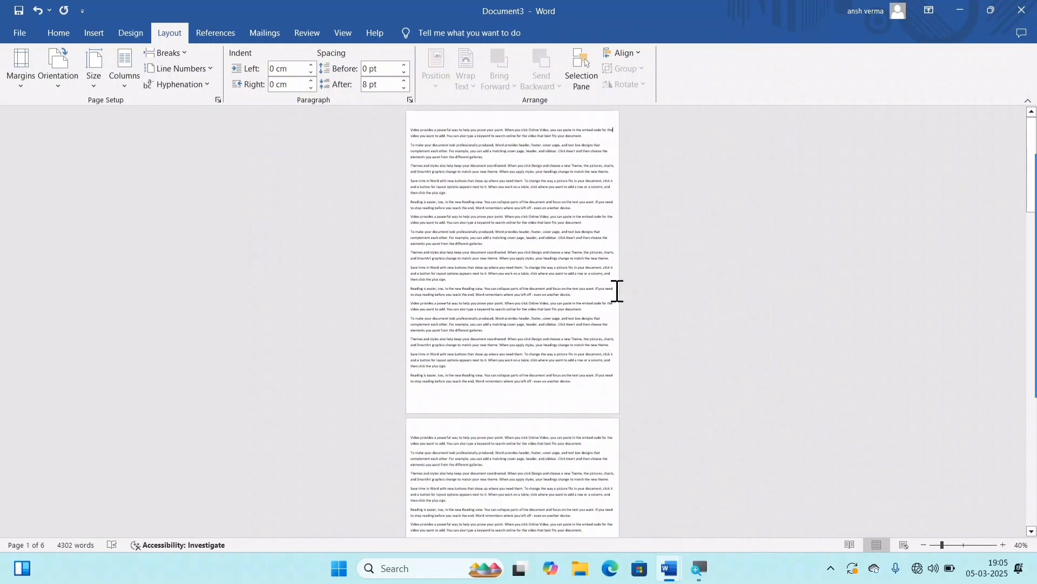
pyautogui.click(57, 80)
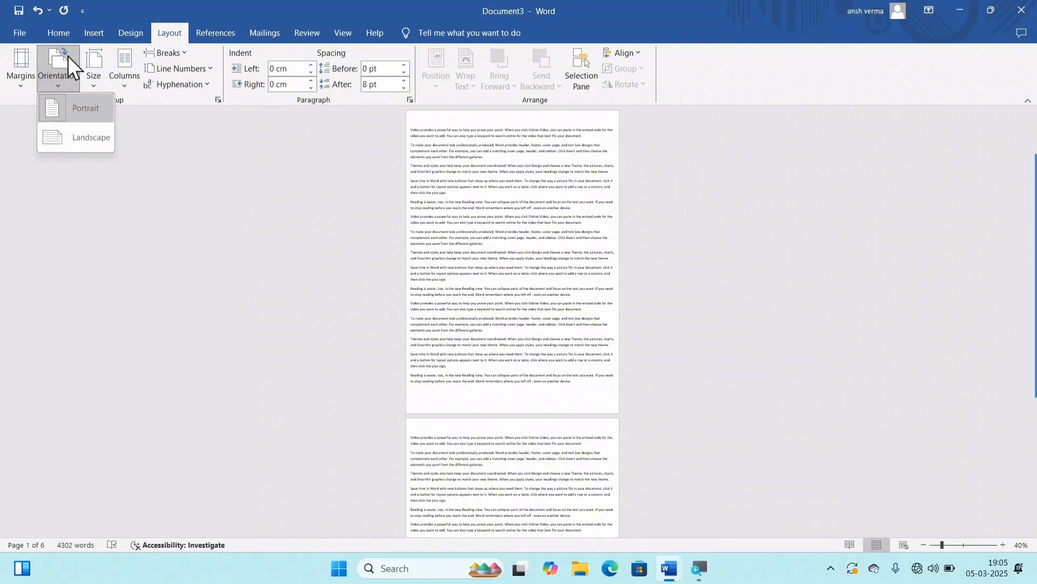
pyautogui.click(73, 139)
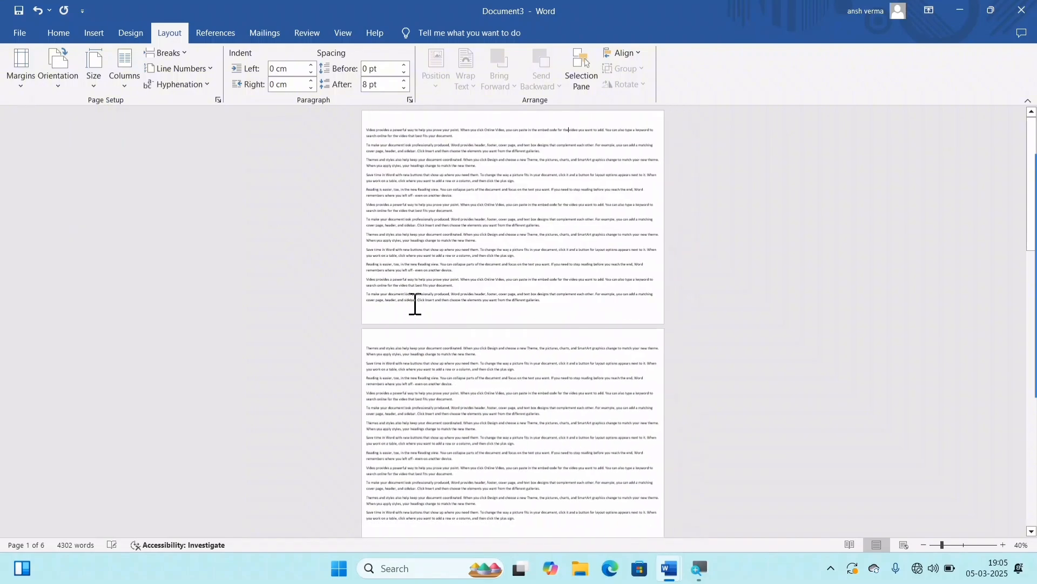
pyautogui.scroll(4, 476, 234)
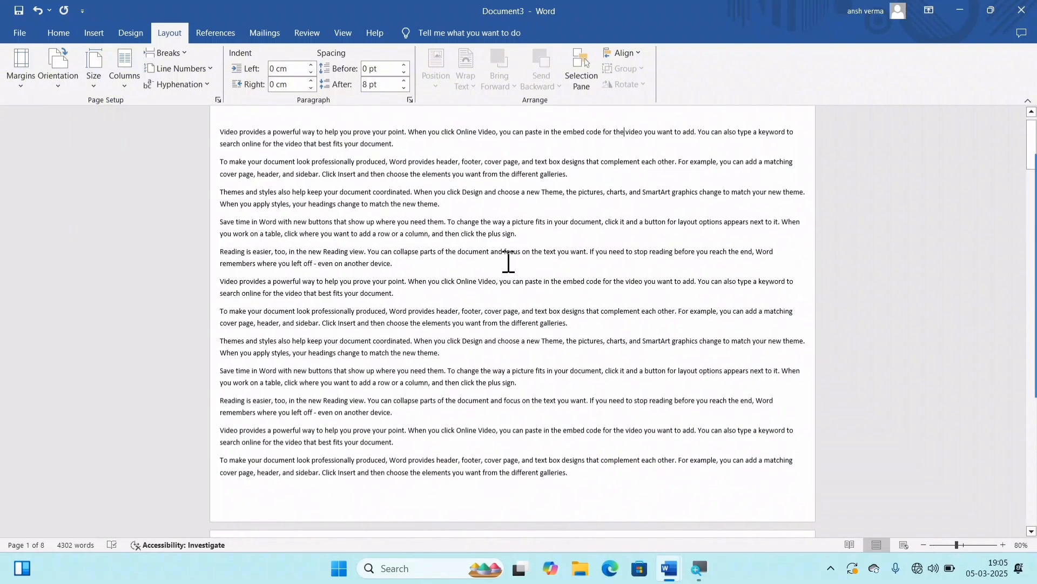
pyautogui.scroll(-8, 535, 261)
pyautogui.scroll(-12, 547, 261)
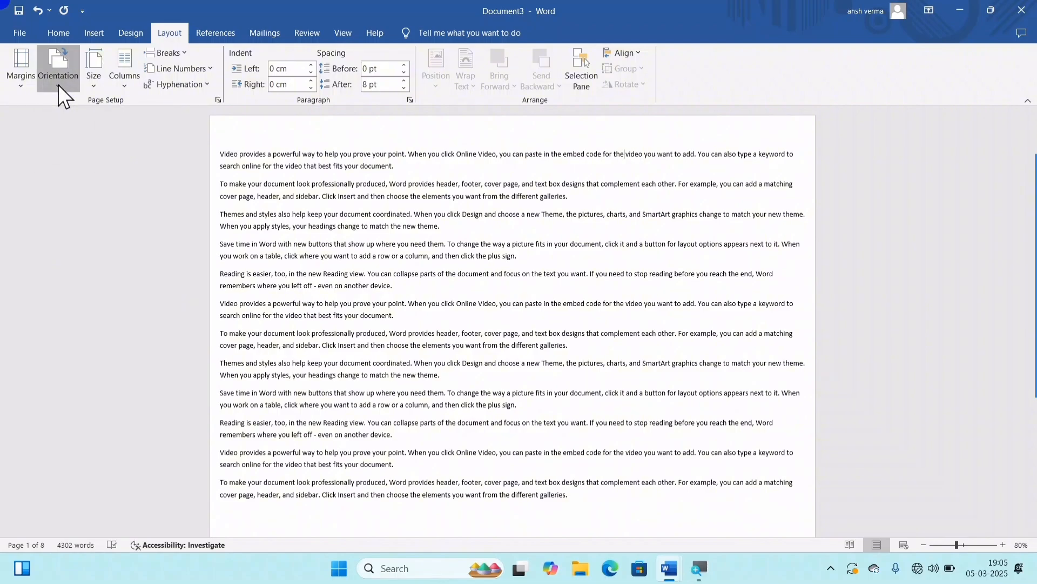
# Step: Return the document's page orientation to Portrait
pyautogui.click(57, 85)
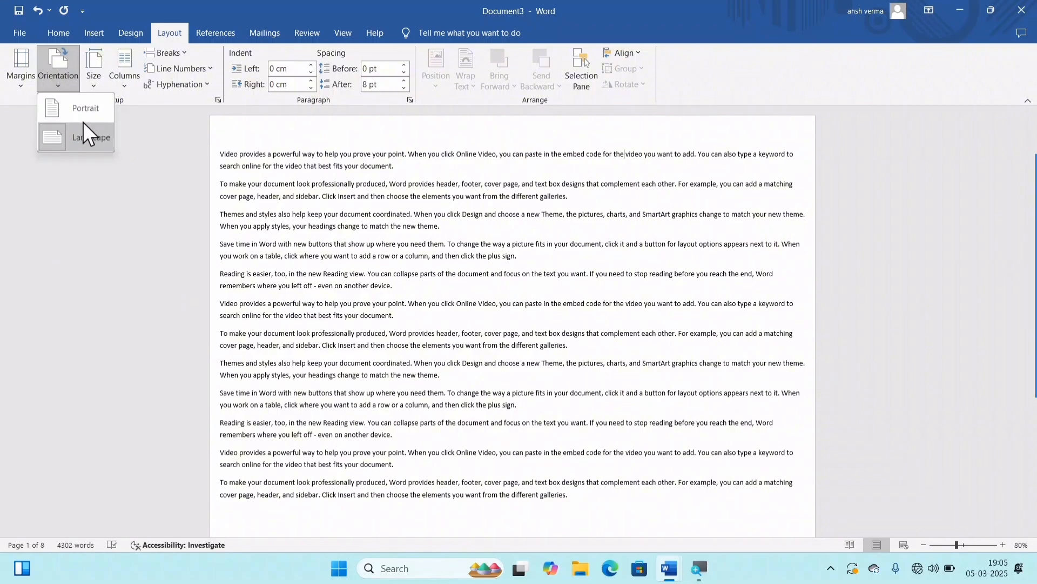
pyautogui.click(330, 223)
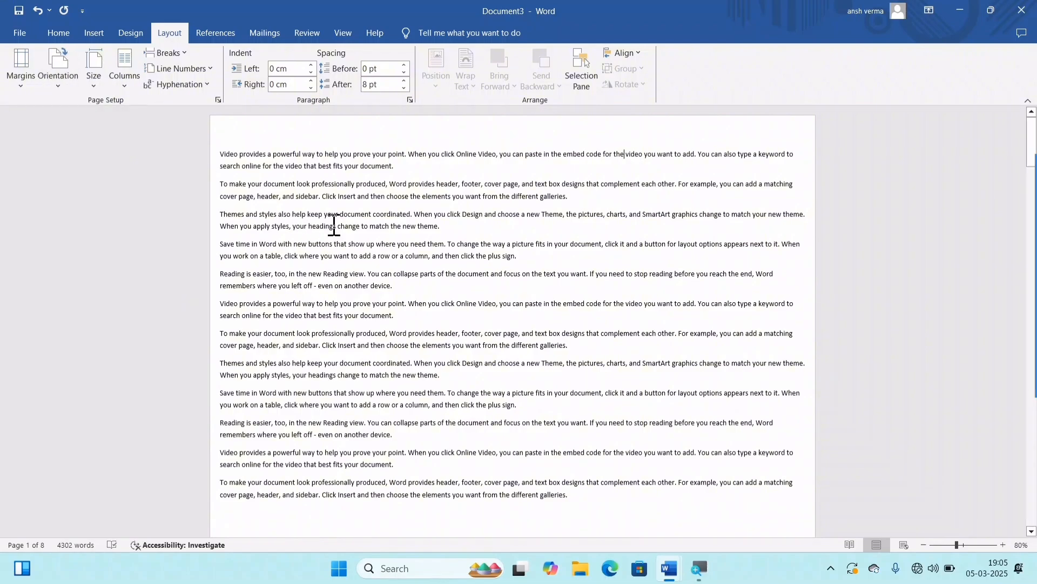
pyautogui.click(52, 71)
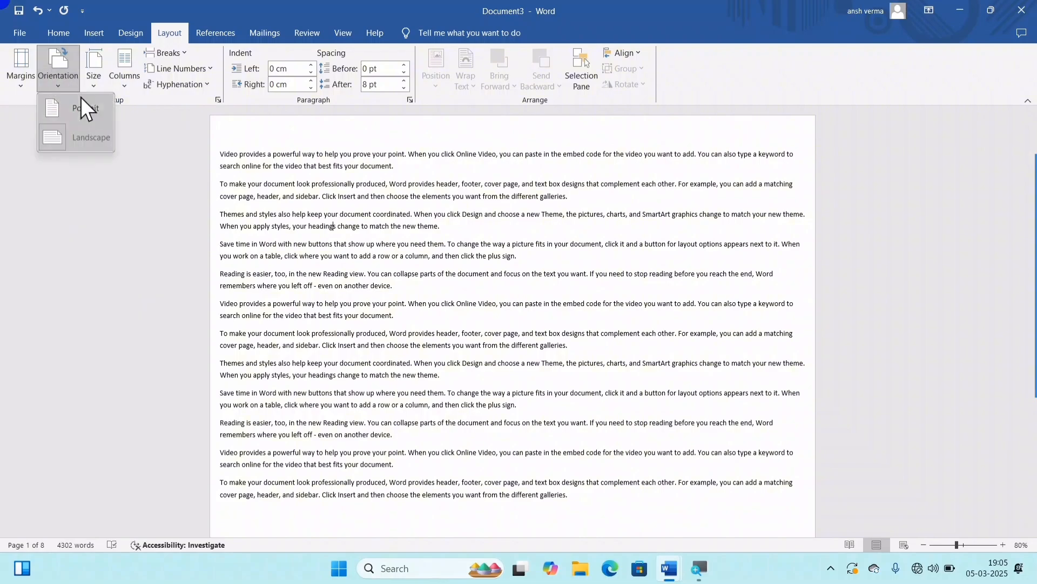
pyautogui.click(80, 98)
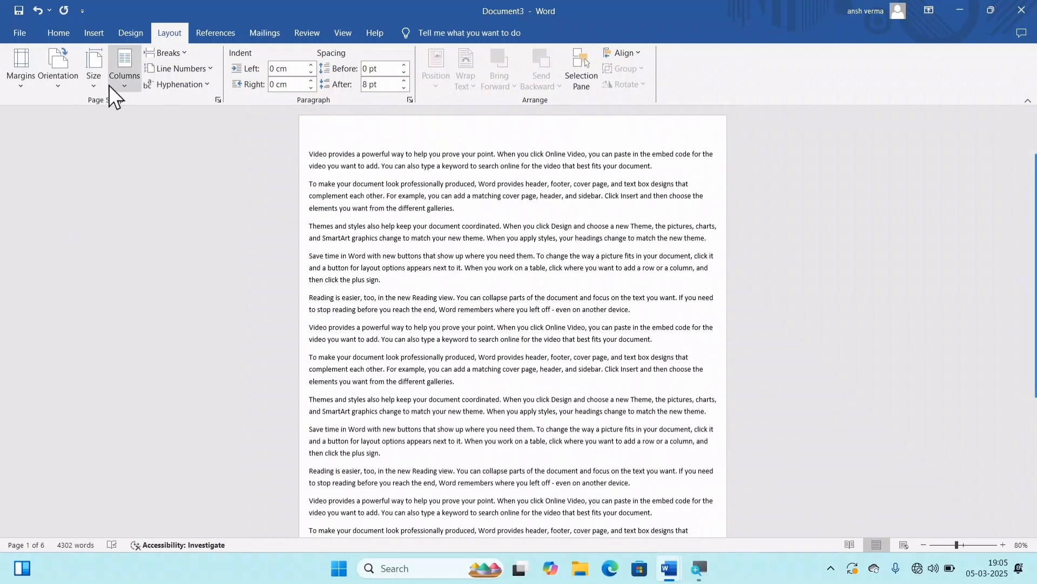
# Step: Apply the A4 paper size, 21 cm x 29.7 cm, and look through the other preset paper sizes
pyautogui.click(101, 77)
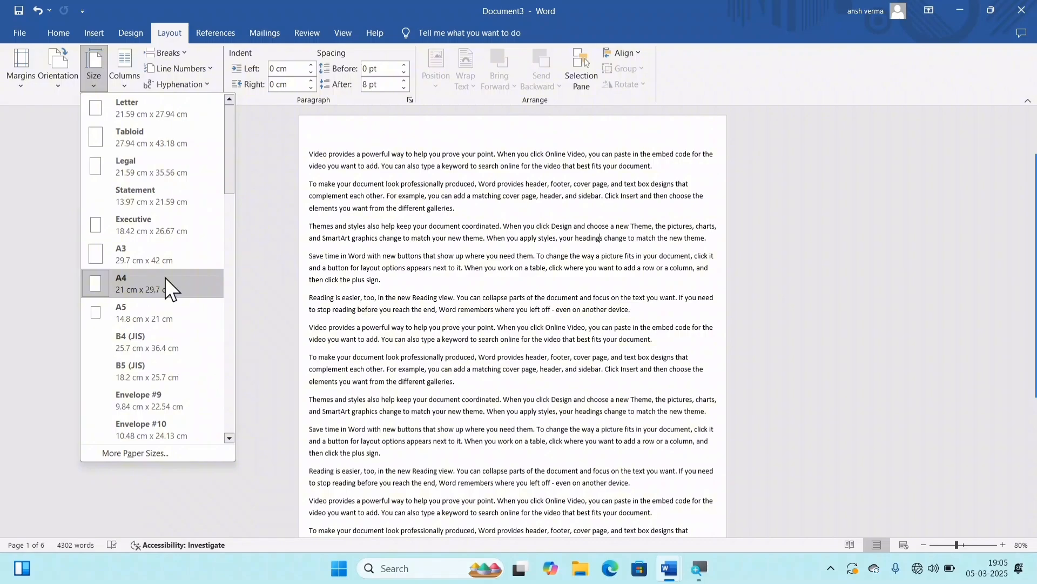
pyautogui.click(140, 274)
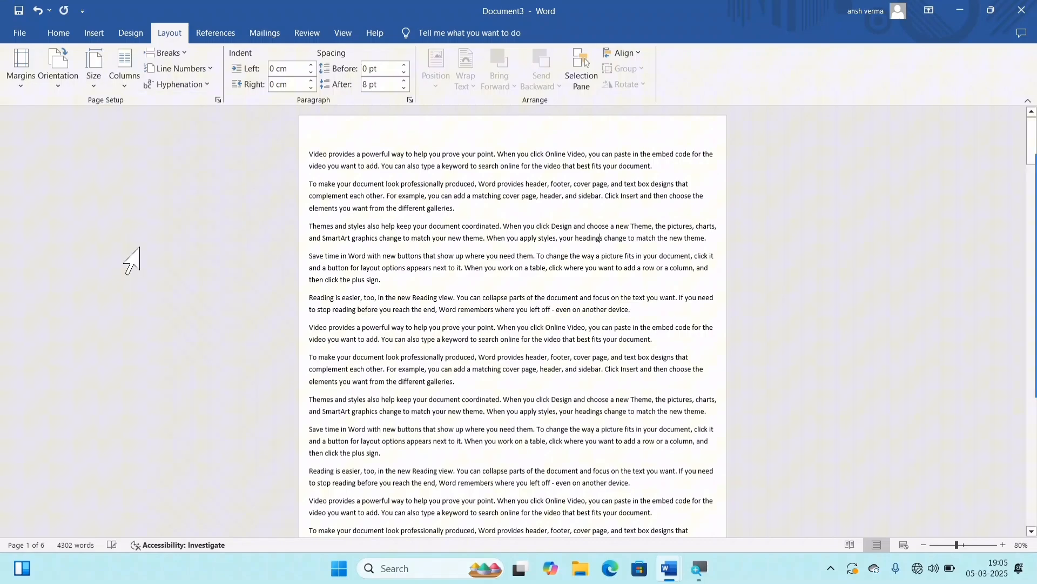
pyautogui.click(93, 76)
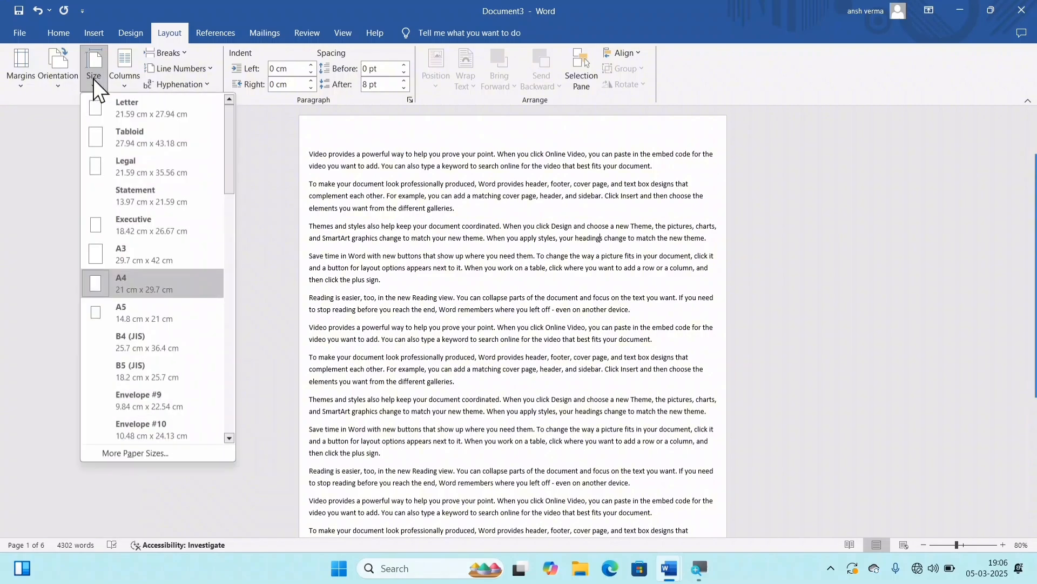
pyautogui.scroll(-8, 153, 158)
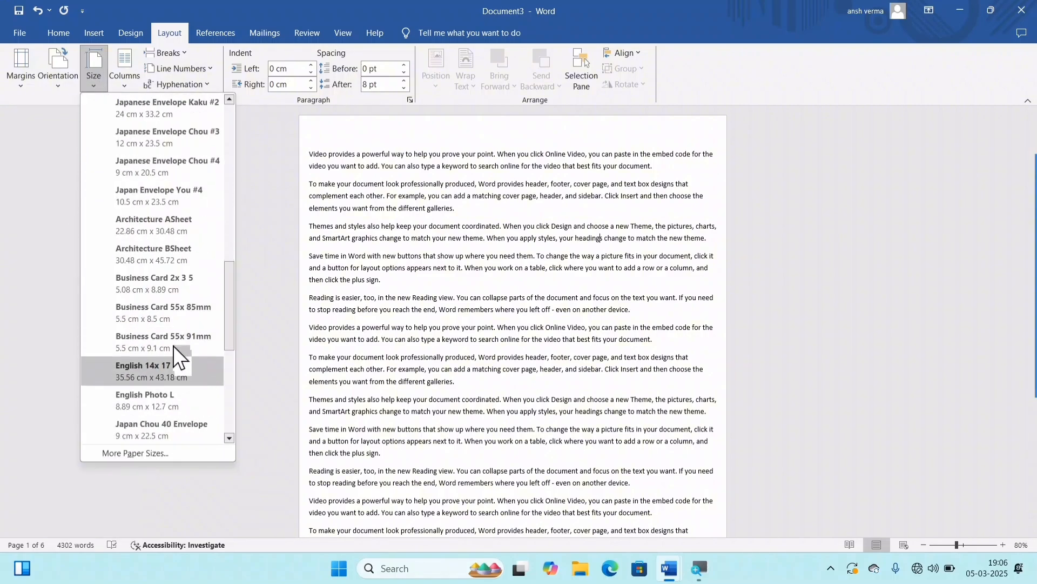
pyautogui.scroll(8, 162, 306)
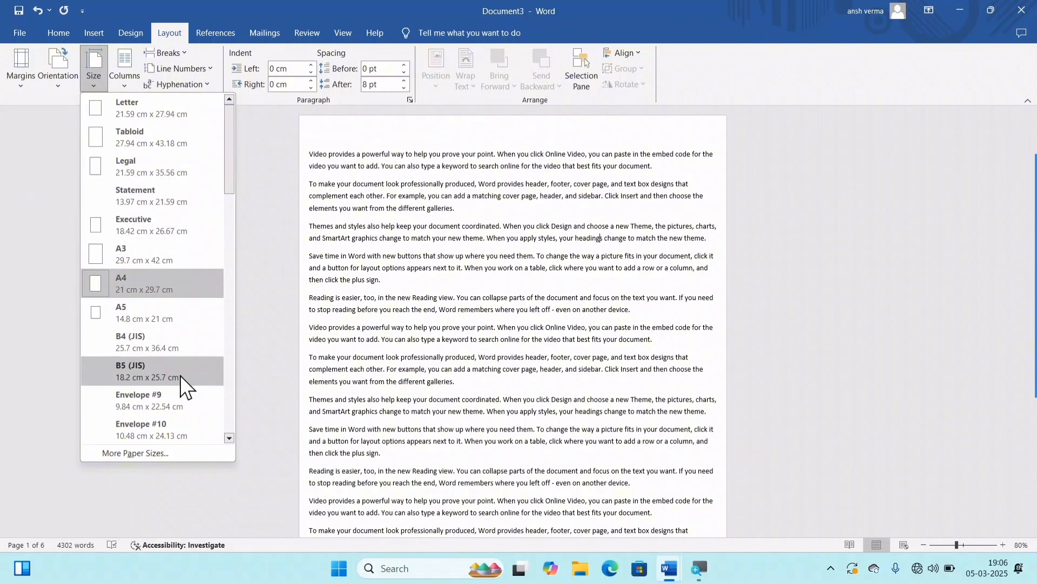
# Step: Set a custom paper size of 25 cm wide by 30 cm high for the whole document, fixing margins outside the printable area
pyautogui.click(142, 453)
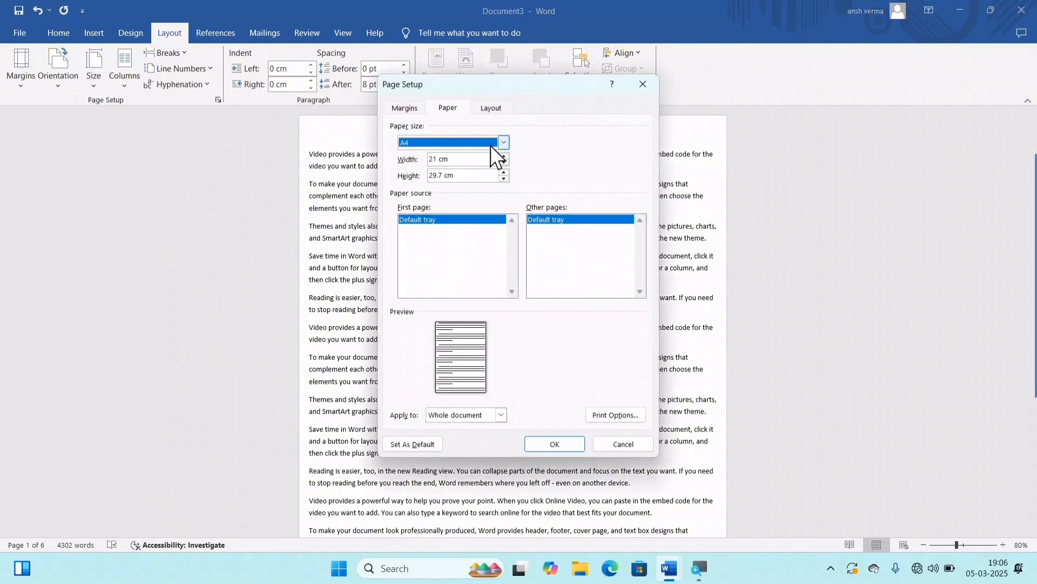
pyautogui.click(455, 161)
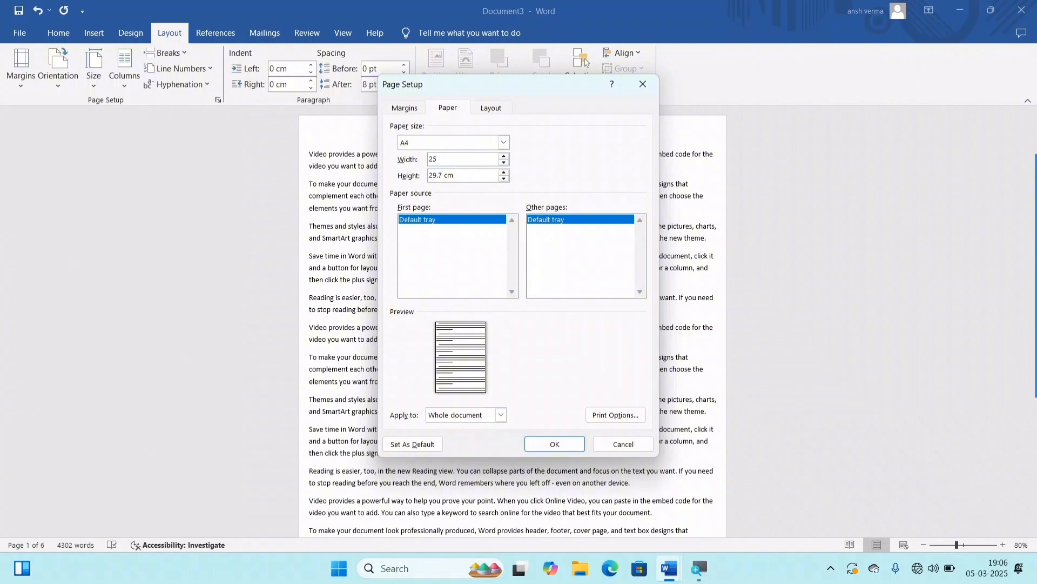
pyautogui.press('Tab')
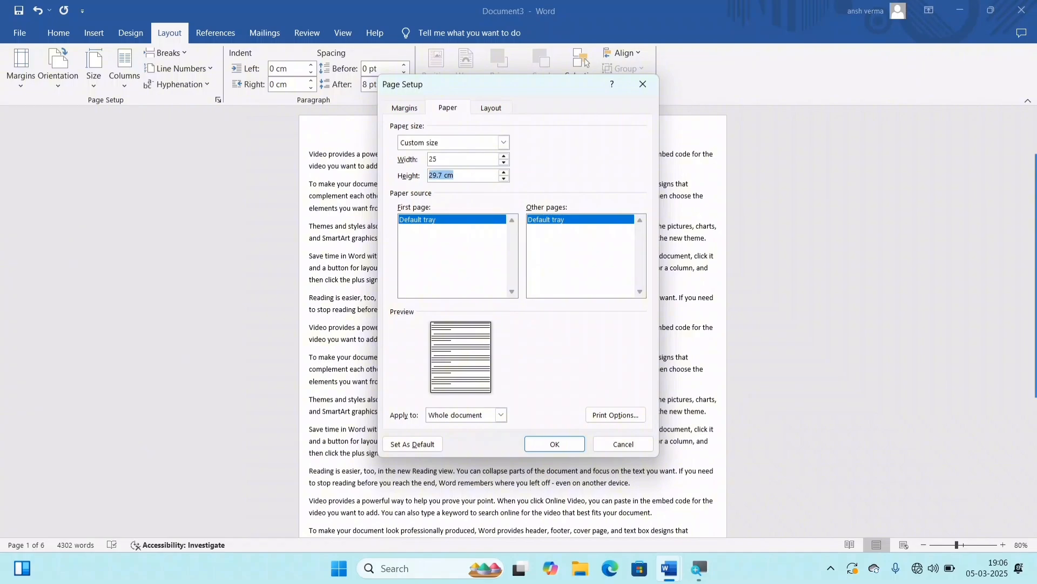
pyautogui.write('30')
pyautogui.click(577, 443)
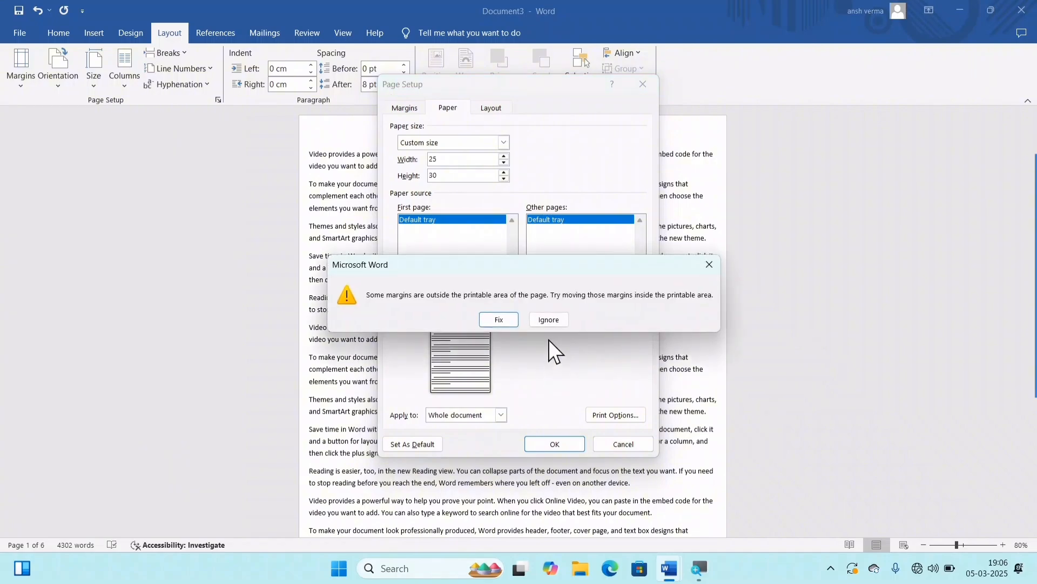
pyautogui.click(485, 316)
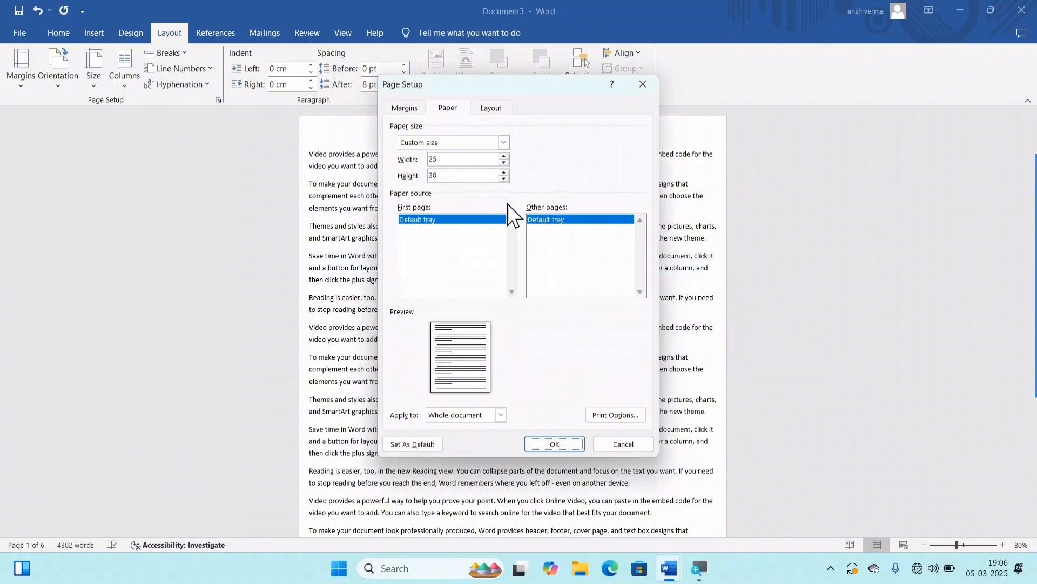
pyautogui.click(566, 445)
pyautogui.scroll(-3, 621, 496)
pyautogui.scroll(-7, 621, 514)
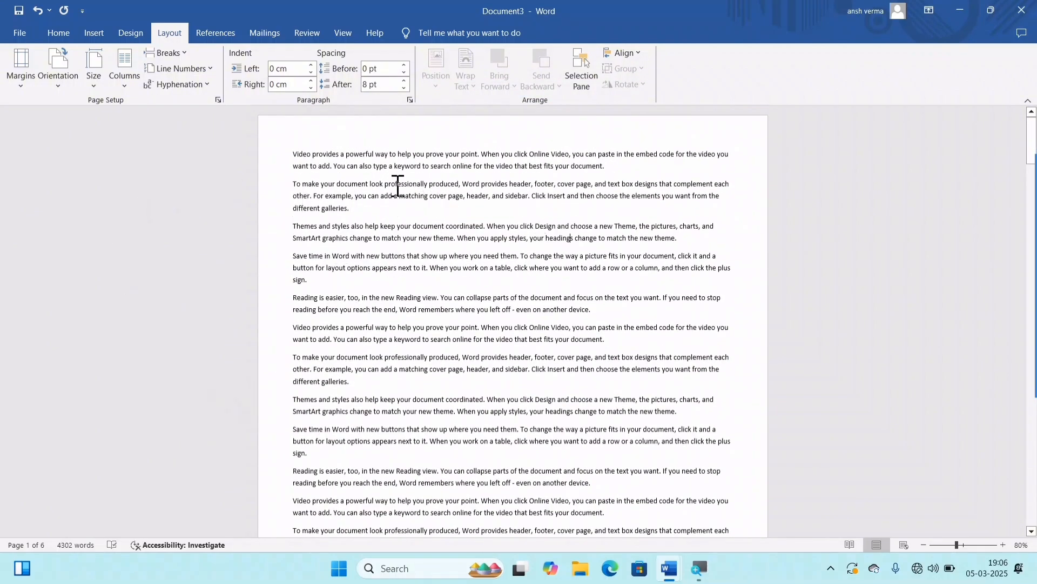
# Step: Set the document's paper size back to A4, 21 cm x 29.7 cm
pyautogui.click(86, 81)
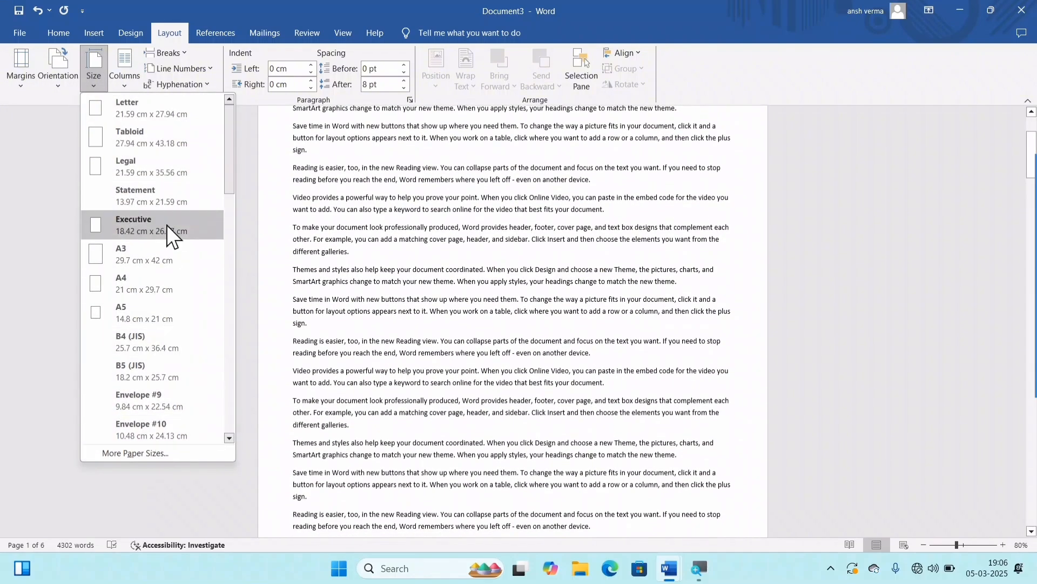
pyautogui.click(134, 289)
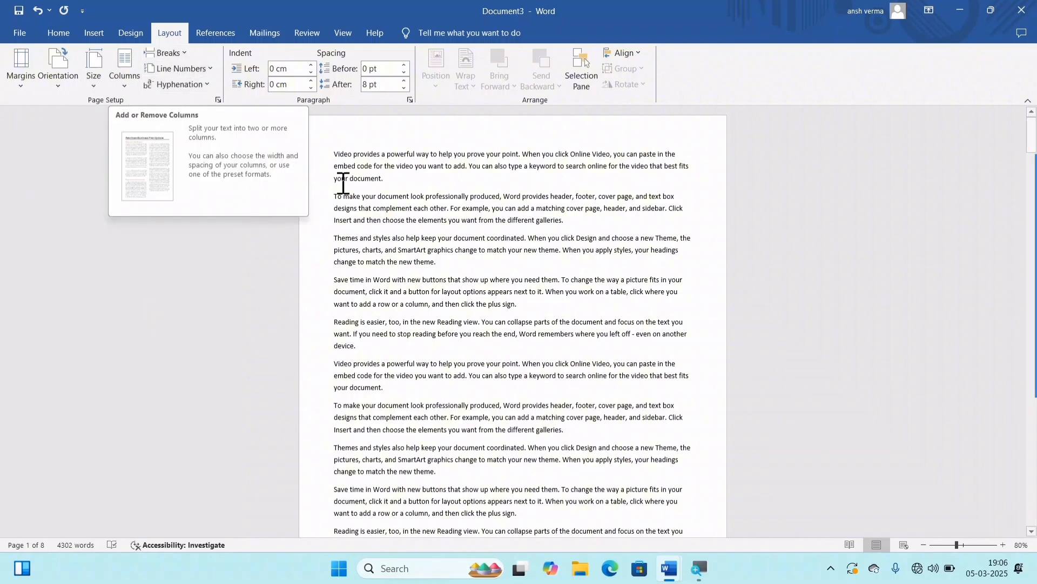
pyautogui.scroll(3, 653, 327)
pyautogui.scroll(4, 653, 328)
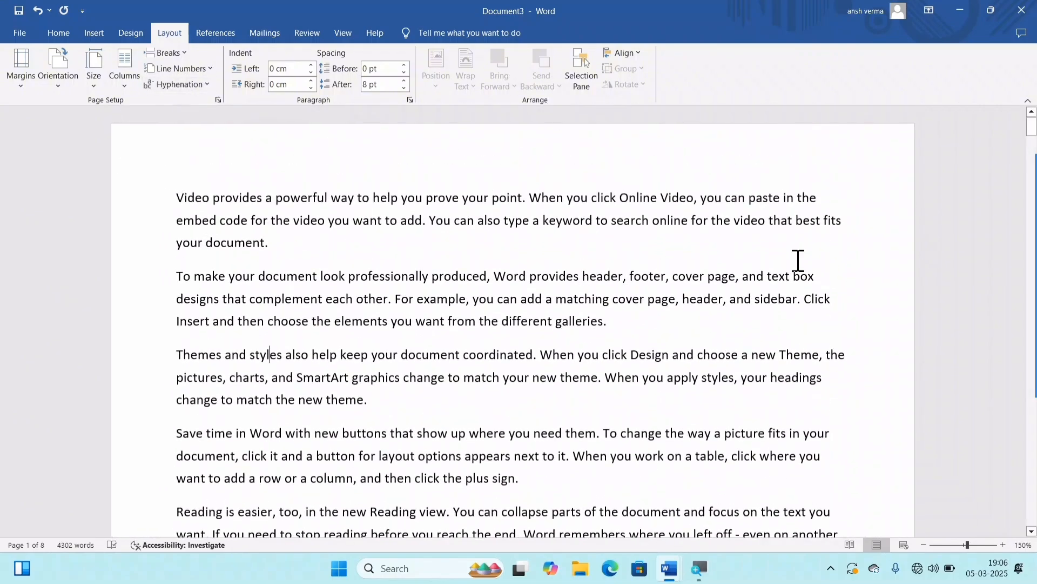
# Step: Split the document text into two equal columns and look over the page
pyautogui.click(118, 83)
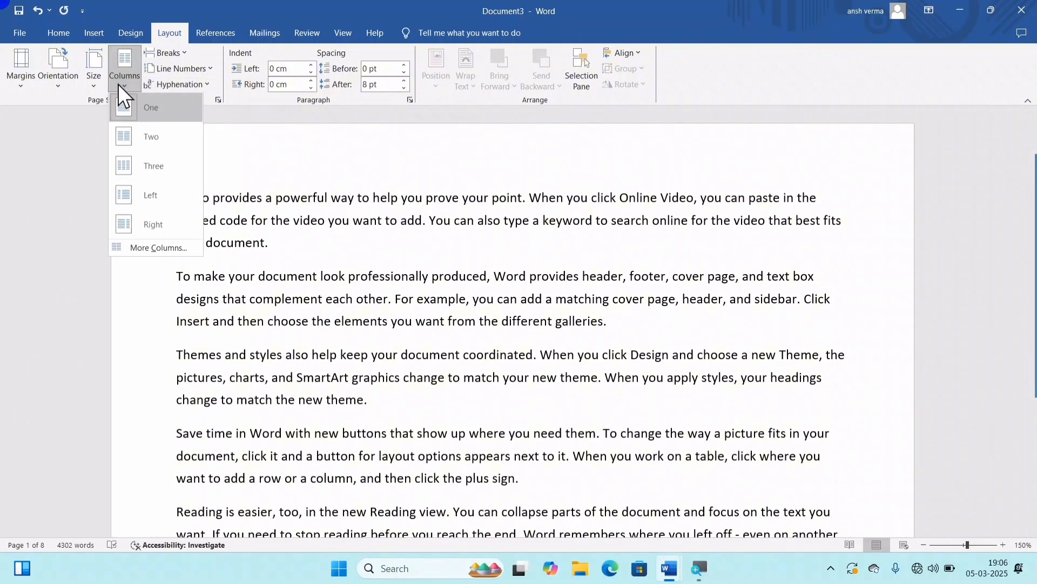
pyautogui.click(151, 145)
pyautogui.scroll(-2, 467, 231)
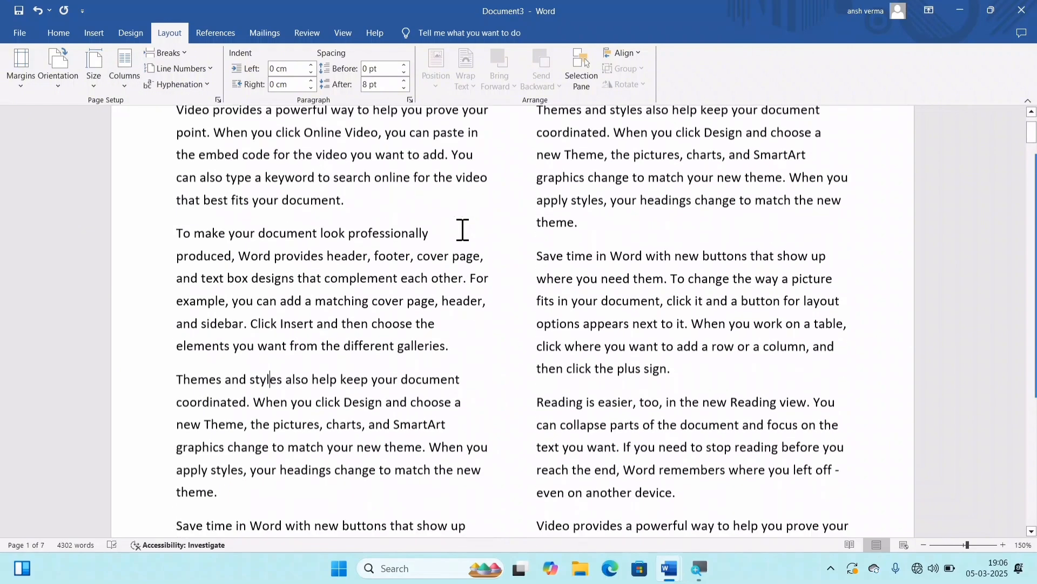
pyautogui.scroll(3, 463, 230)
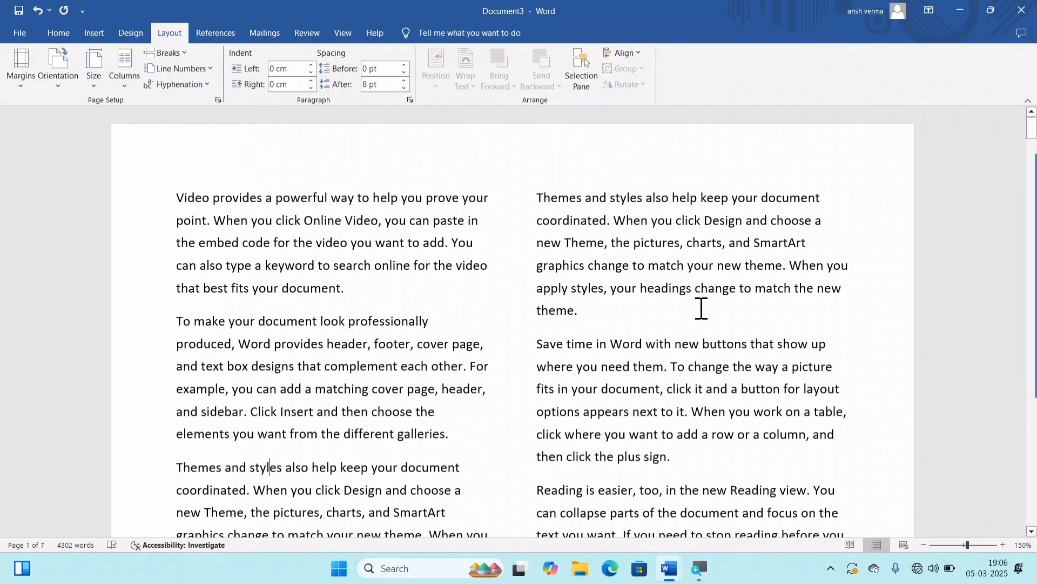
# Step: Split the document text into three columns
pyautogui.click(124, 76)
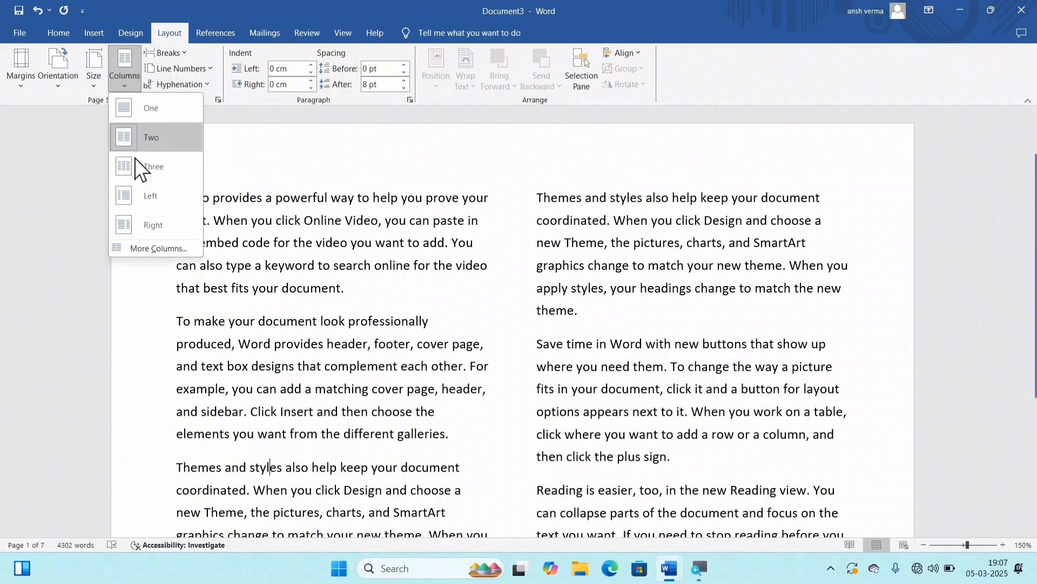
pyautogui.click(148, 168)
pyautogui.scroll(5, 545, 278)
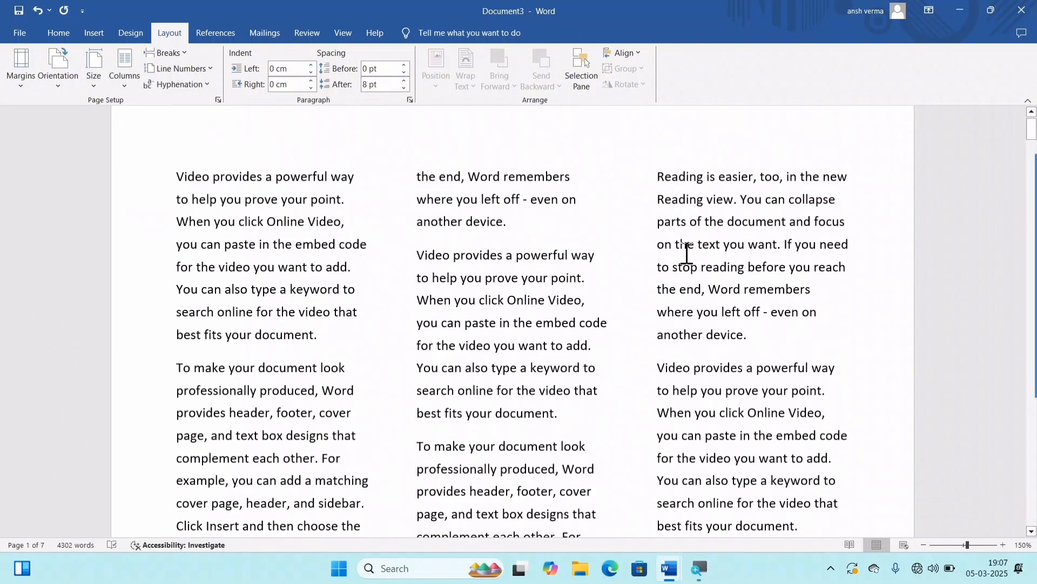
# Step: Apply the Left column preset to the document text, followed by the Right preset
pyautogui.click(132, 83)
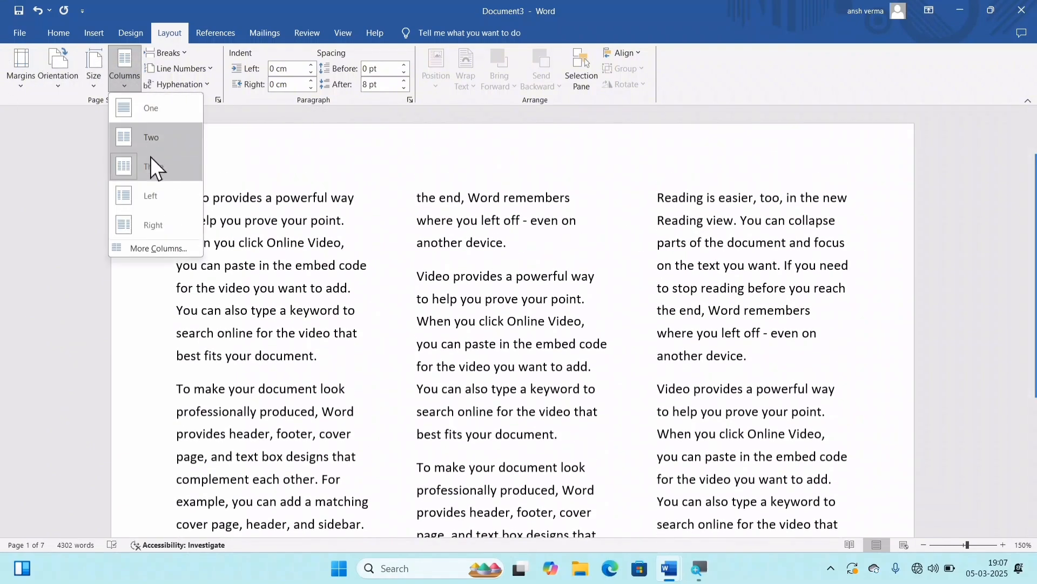
pyautogui.click(165, 197)
pyautogui.scroll(4, 354, 260)
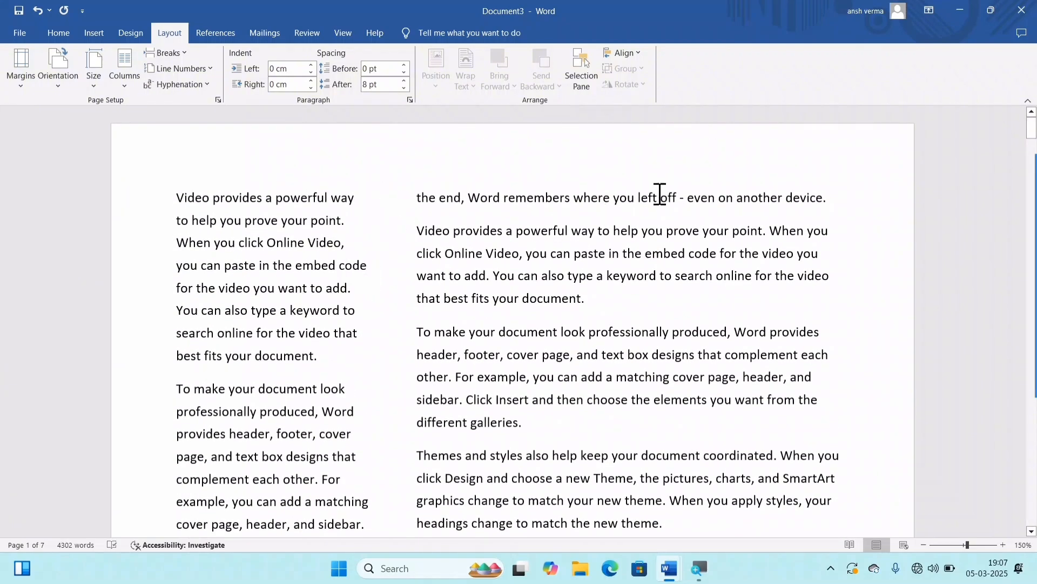
pyautogui.click(125, 83)
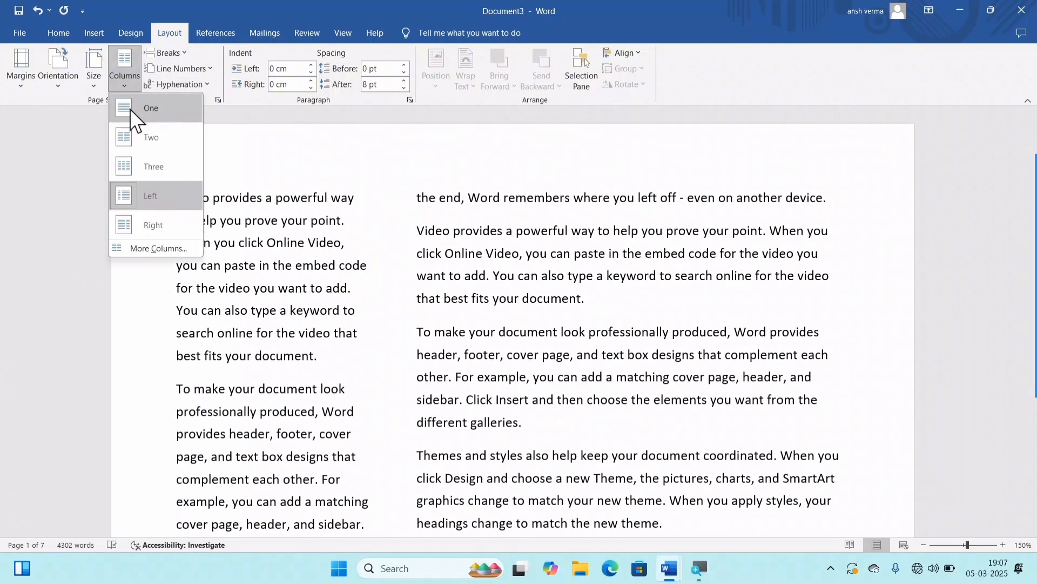
pyautogui.click(144, 225)
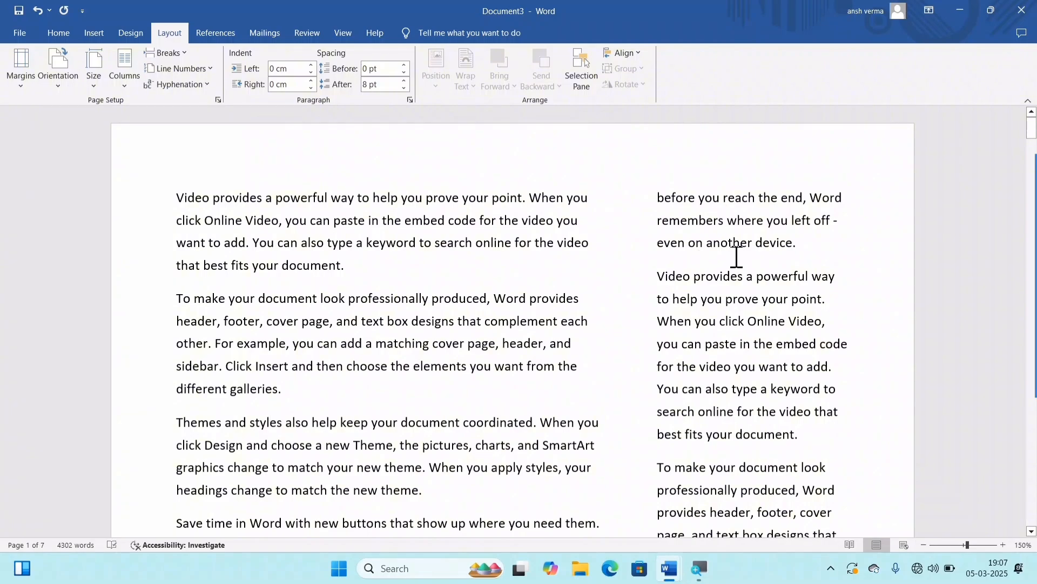
# Step: Arrange the whole document in two equal columns with a line between them and look over the pages
pyautogui.click(117, 87)
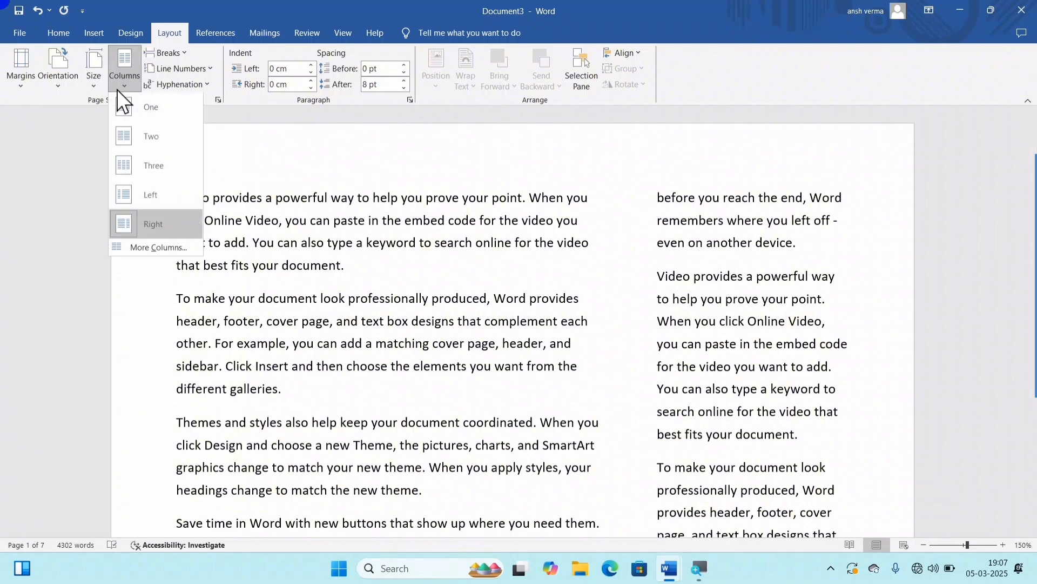
pyautogui.click(143, 139)
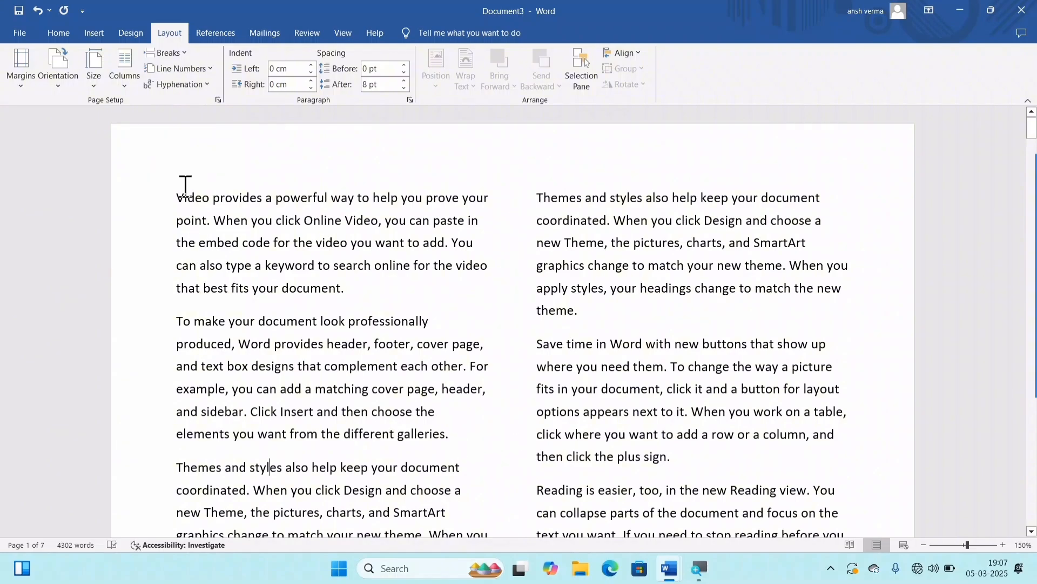
pyautogui.click(120, 79)
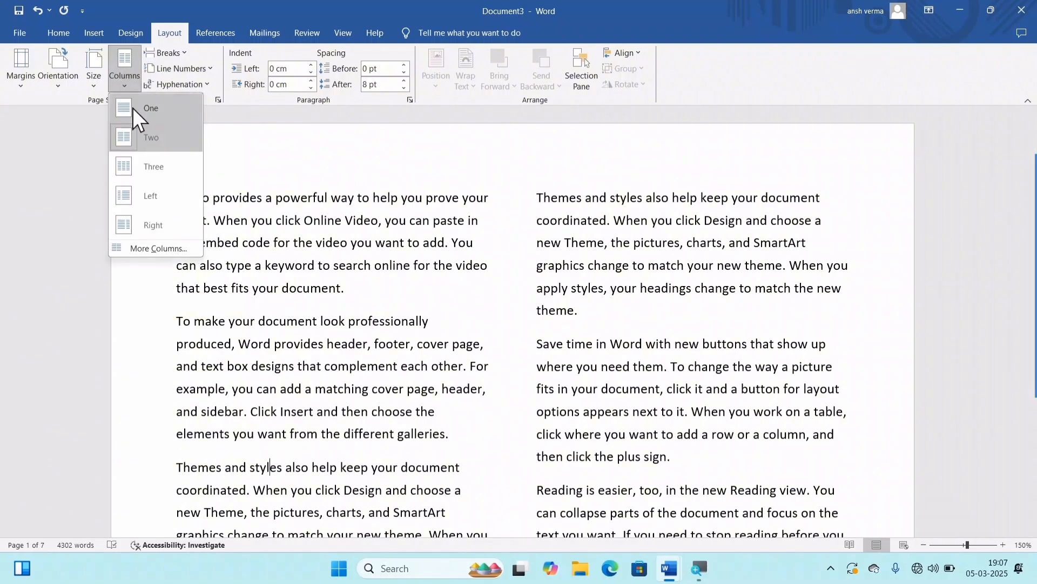
pyautogui.click(152, 250)
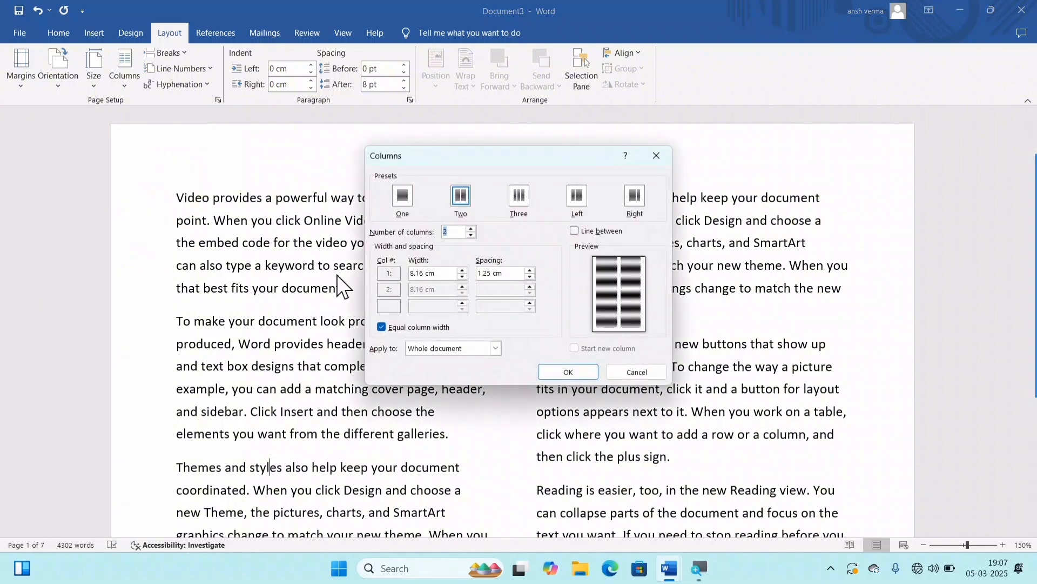
pyautogui.click(576, 231)
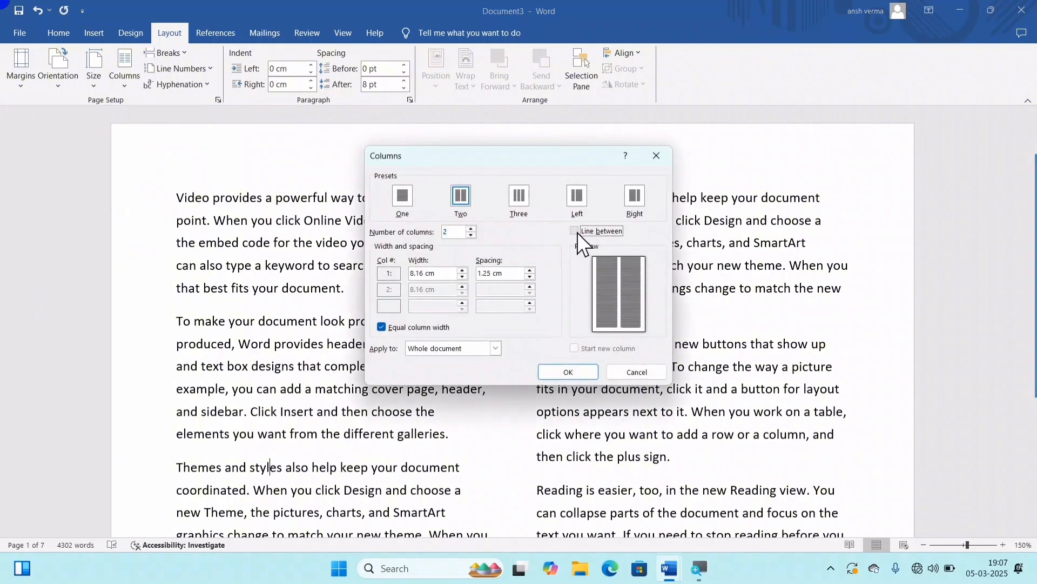
pyautogui.click(557, 370)
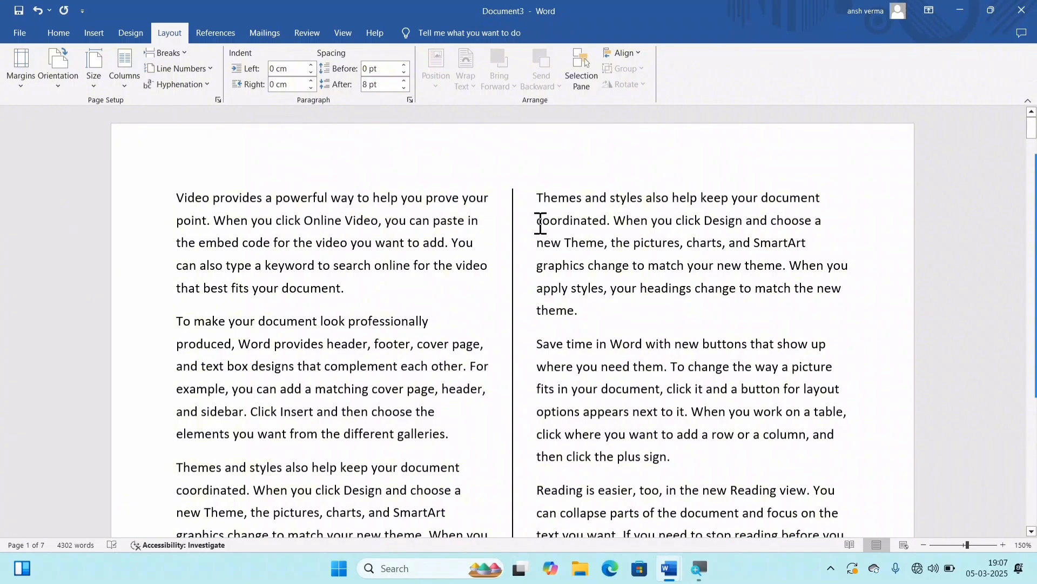
pyautogui.scroll(-10, 540, 223)
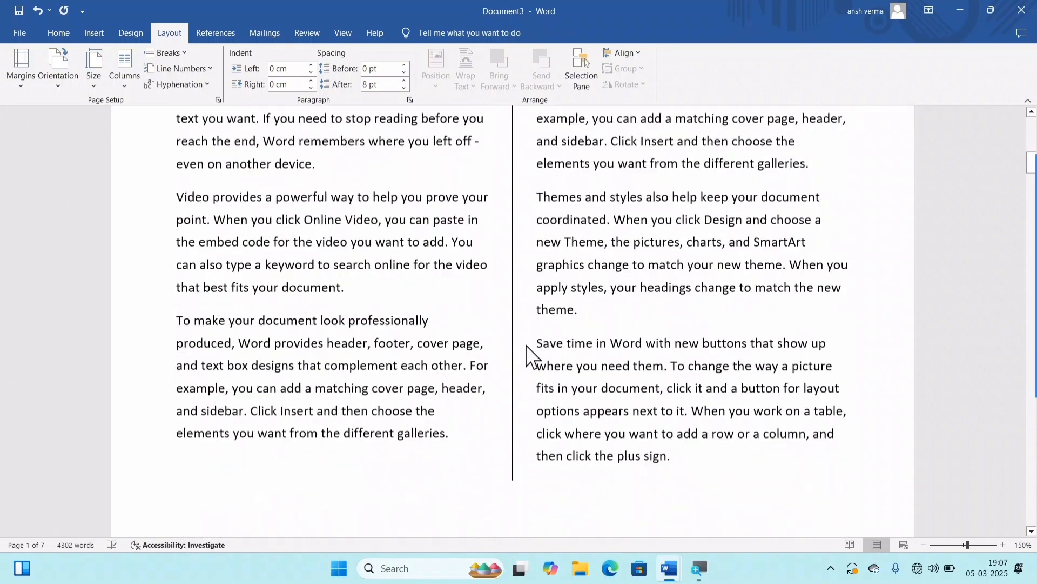
pyautogui.scroll(-12, 532, 357)
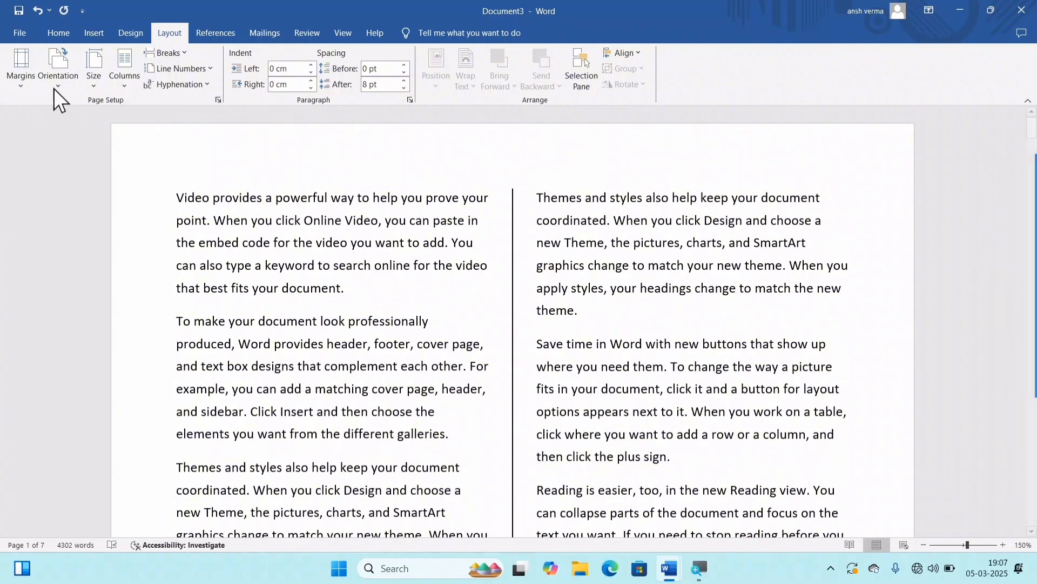
# Step: Arrange the whole document in four equal-width columns with a line between them and look over the pages
pyautogui.click(128, 70)
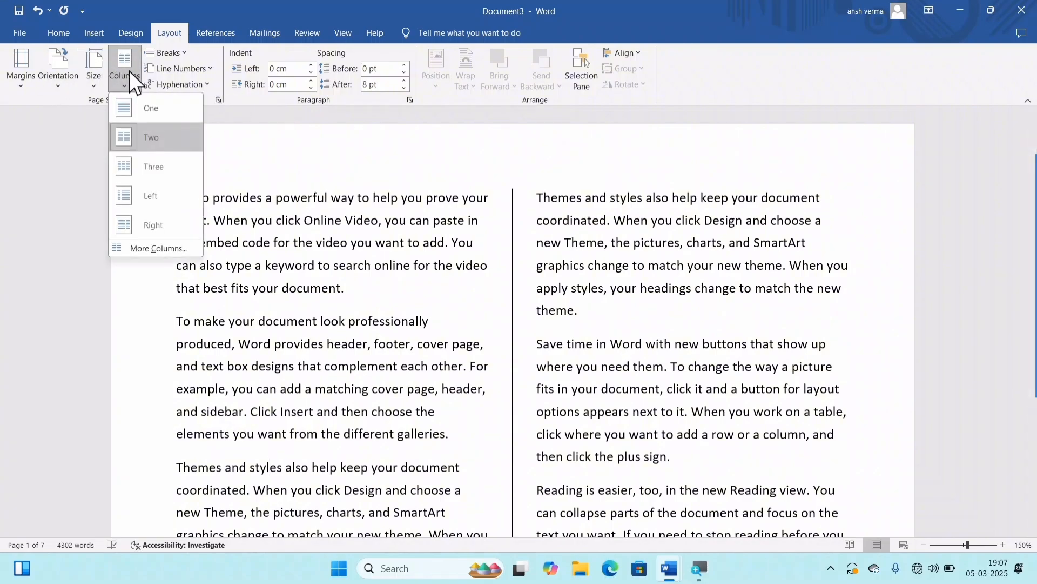
pyautogui.click(134, 248)
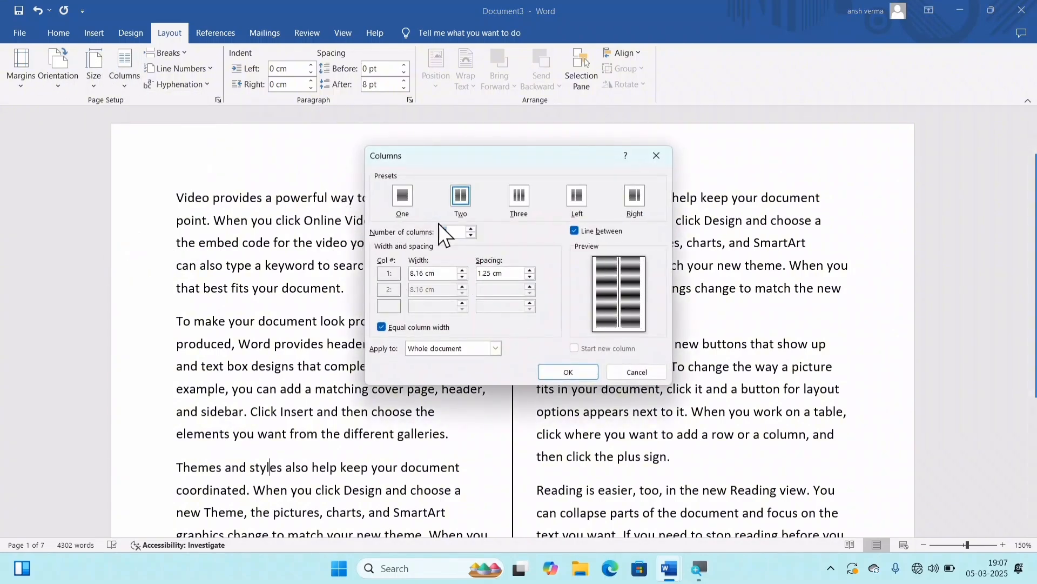
pyautogui.click(570, 200)
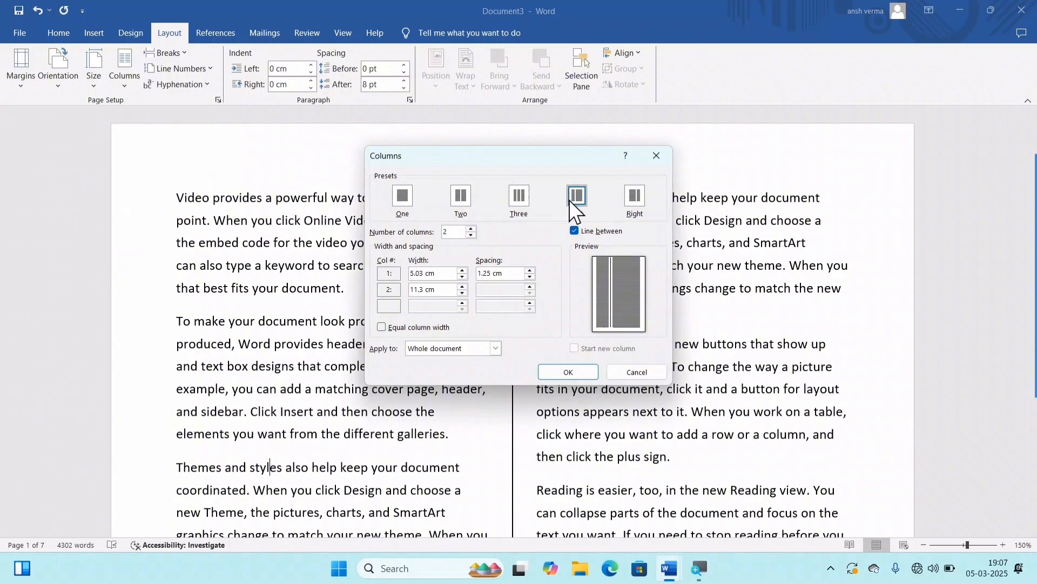
pyautogui.click(510, 196)
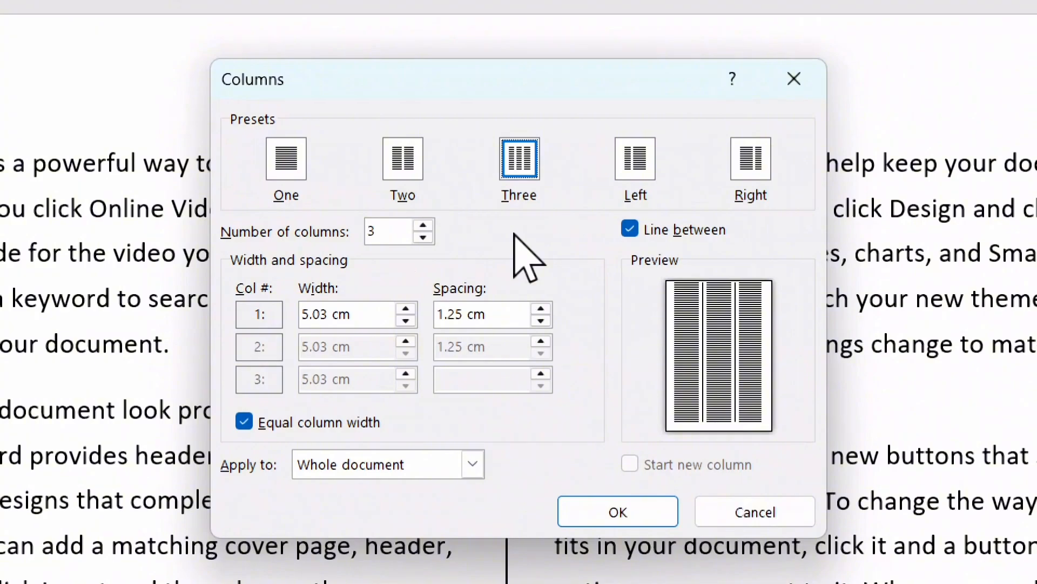
pyautogui.click(424, 226)
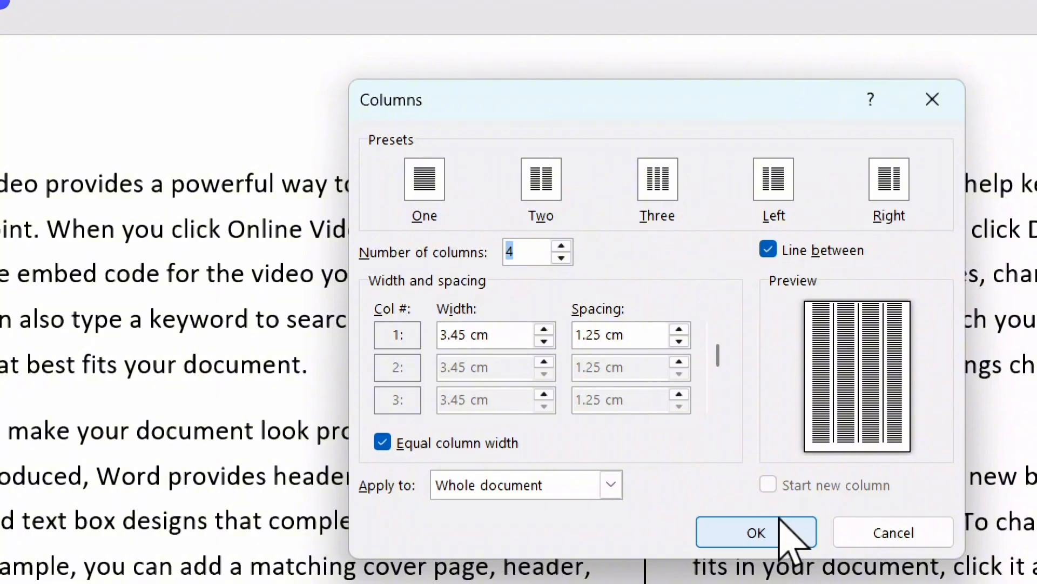
pyautogui.click(782, 569)
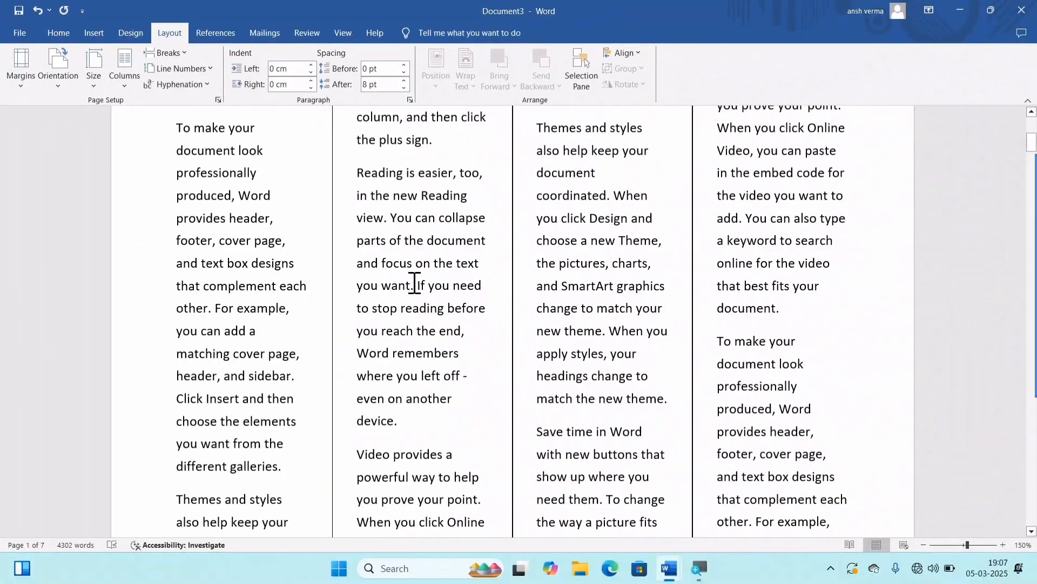
pyautogui.scroll(5, 415, 283)
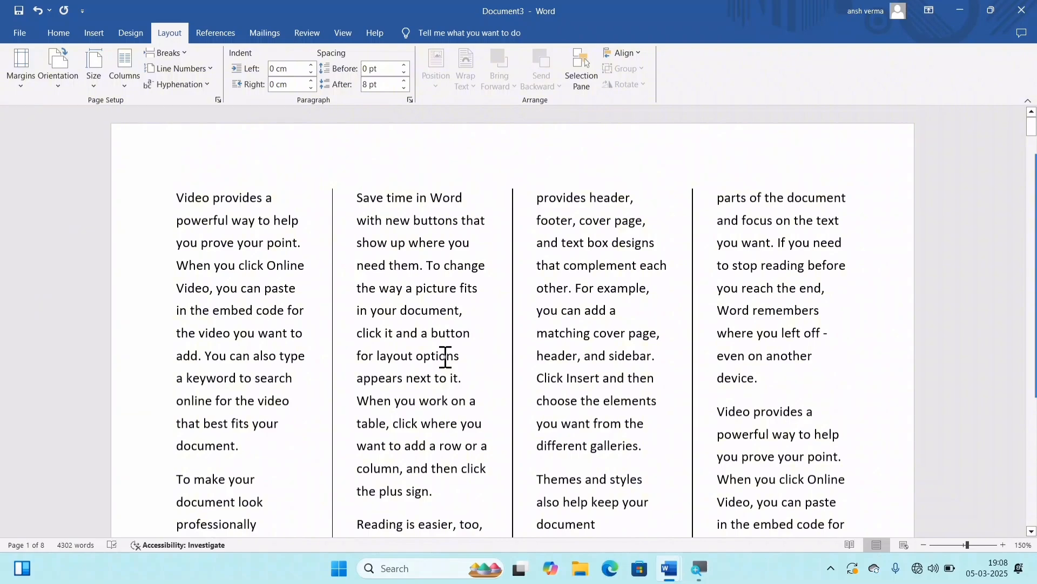
# Step: View the available break types, then undo the four-column layout
pyautogui.click(176, 54)
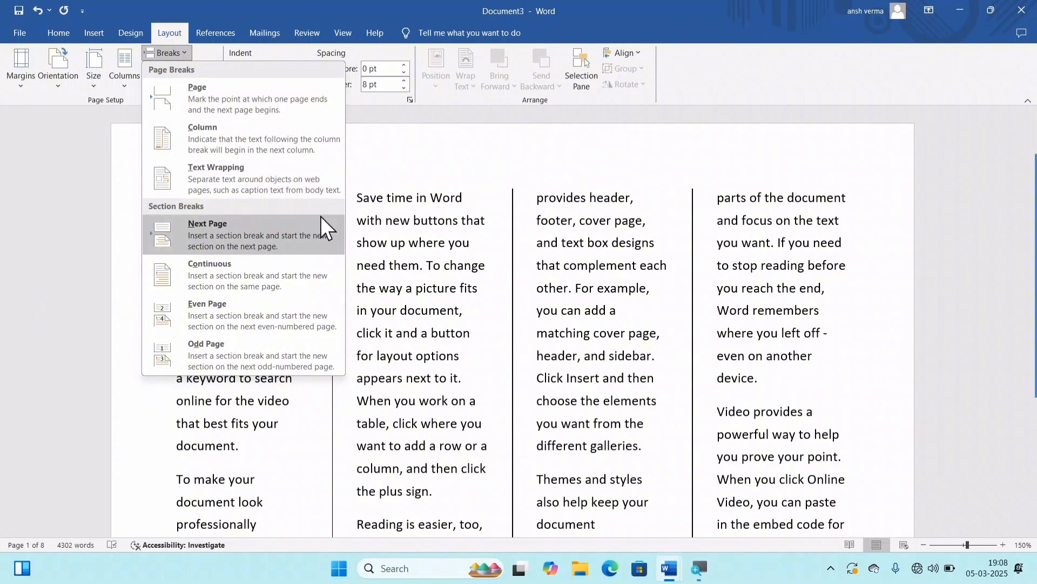
pyautogui.click(446, 294)
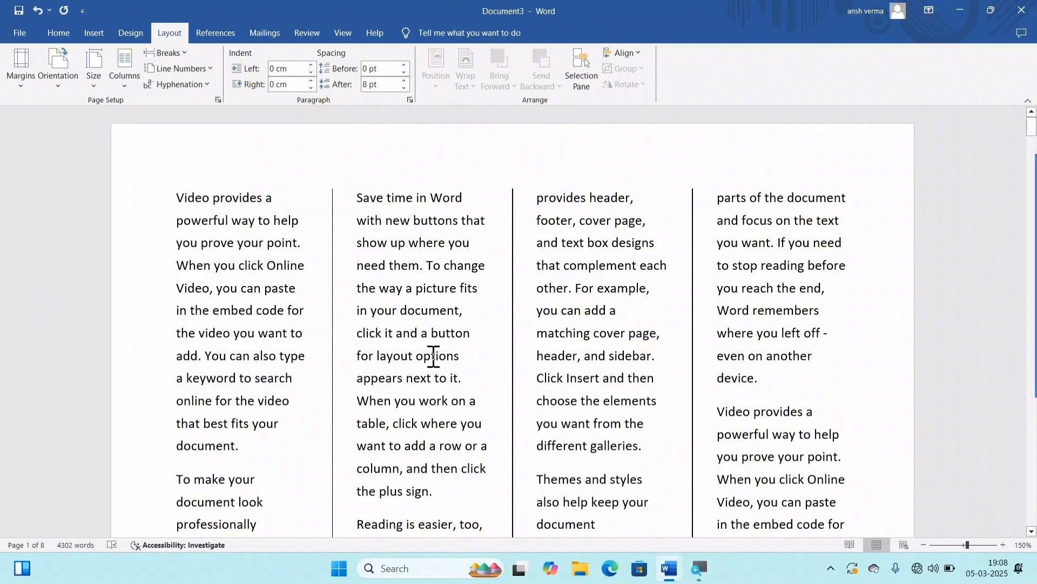
pyautogui.hotkey('ctrl', 'z')
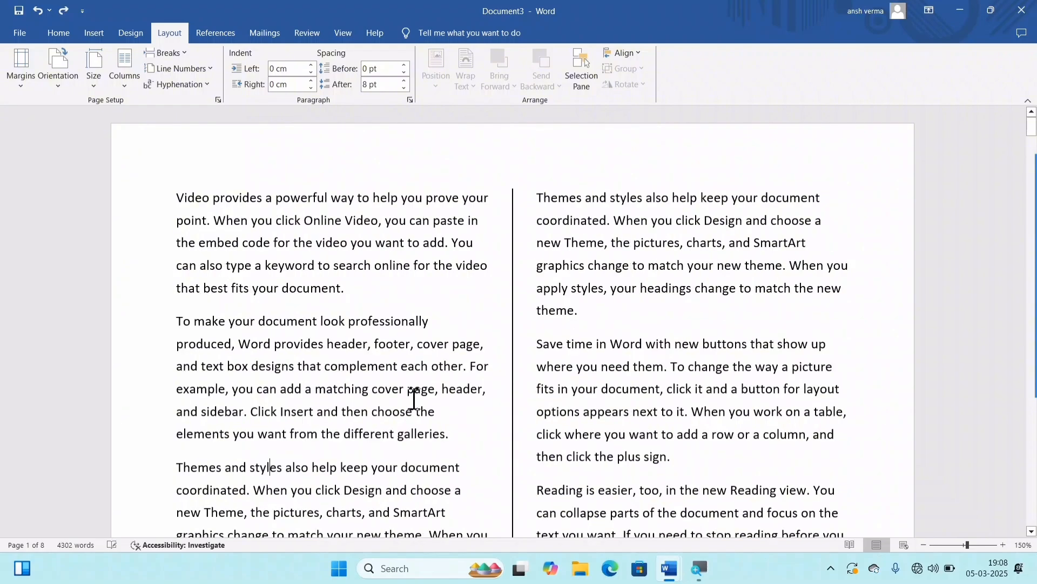
# Step: Insert an empty paragraph before the "Save time in Word" paragraph in the second column at the end of the page
pyautogui.click(179, 54)
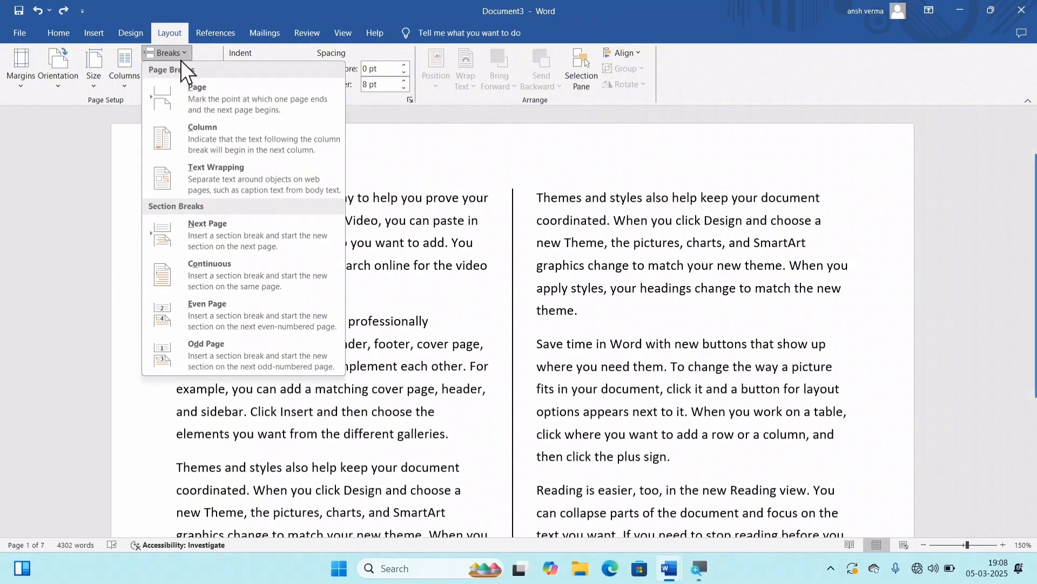
pyautogui.click(480, 320)
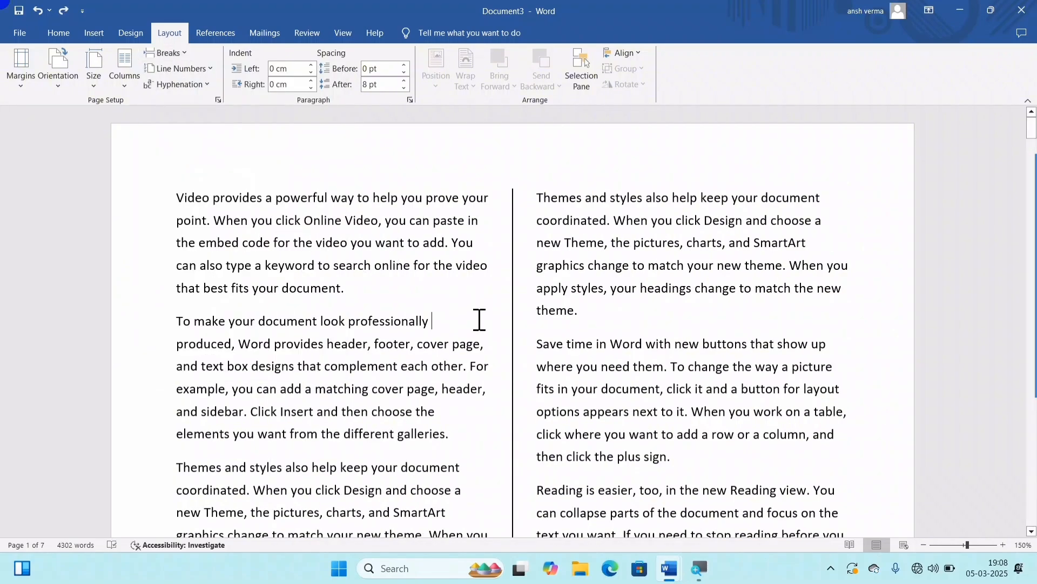
pyautogui.scroll(-4, 479, 325)
pyautogui.scroll(-15, 480, 335)
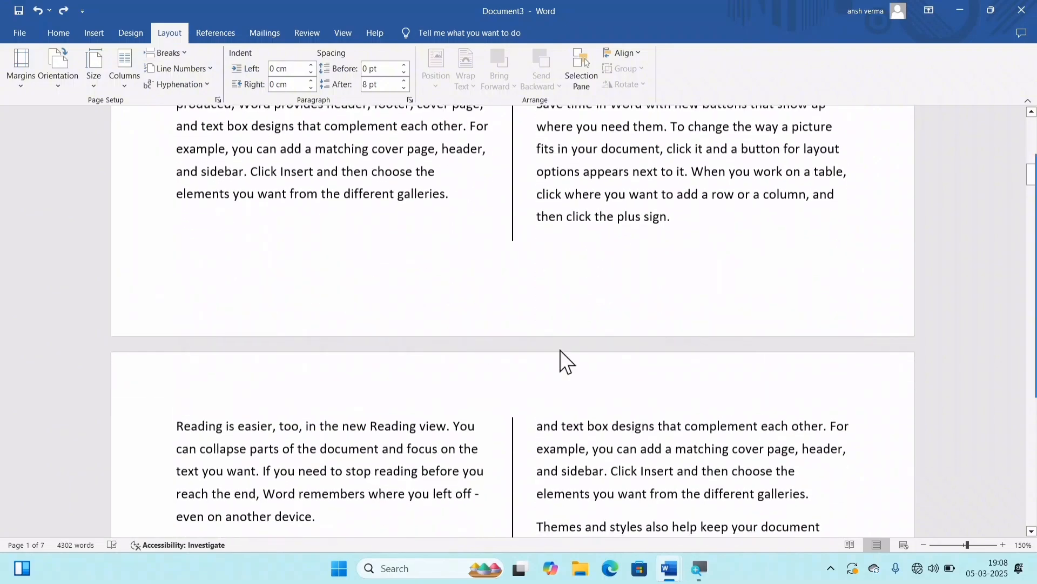
pyautogui.click(538, 347)
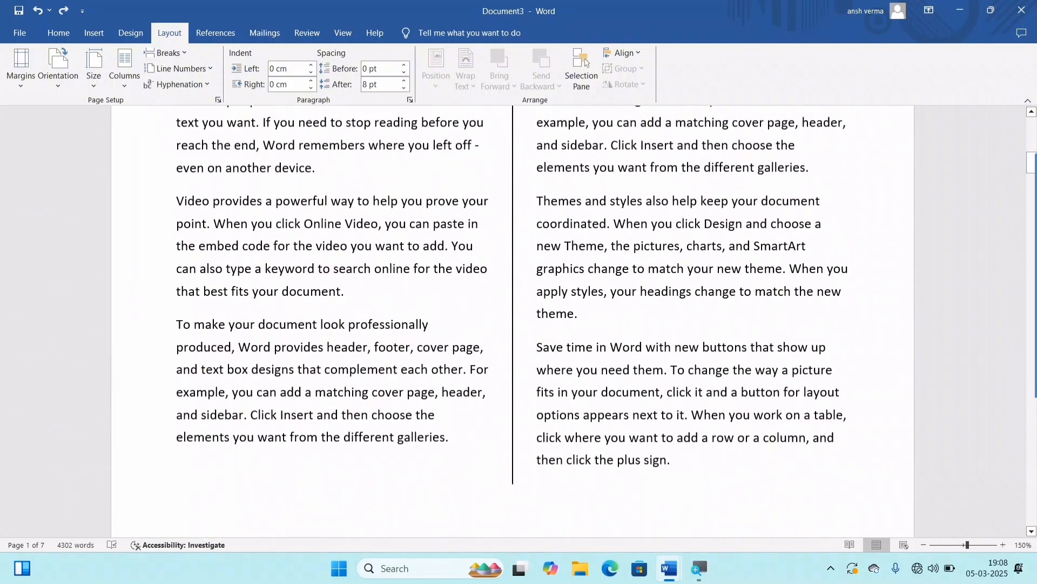
pyautogui.press('Return')
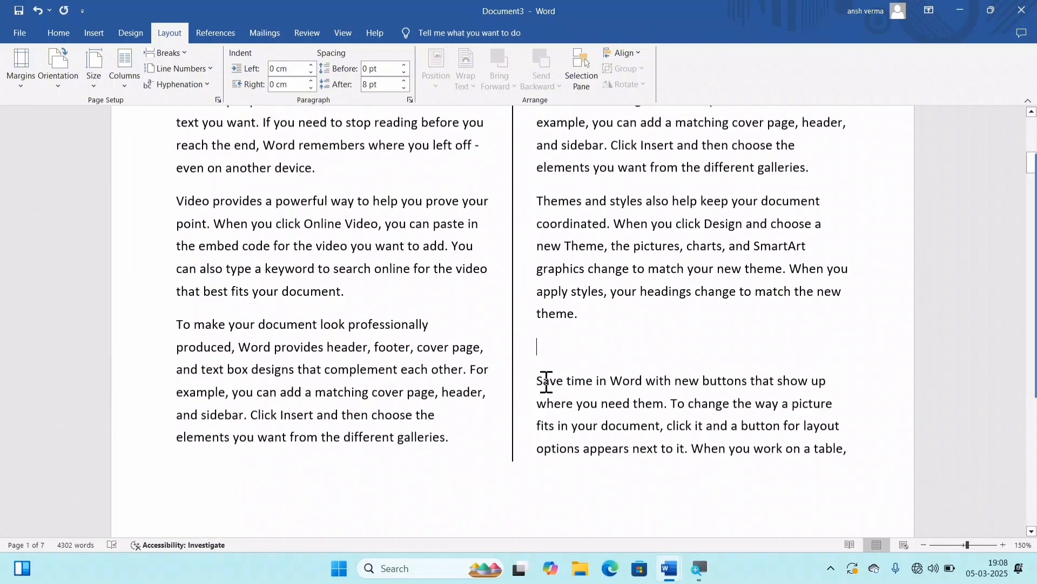
# Step: Highlight in yellow the text from "Save time in Word" to "click" below the empty line
pyautogui.moveTo(546, 381); pyautogui.dragTo(636, 410)
pyautogui.scroll(1, 636, 410)
pyautogui.rightClick(531, 400)
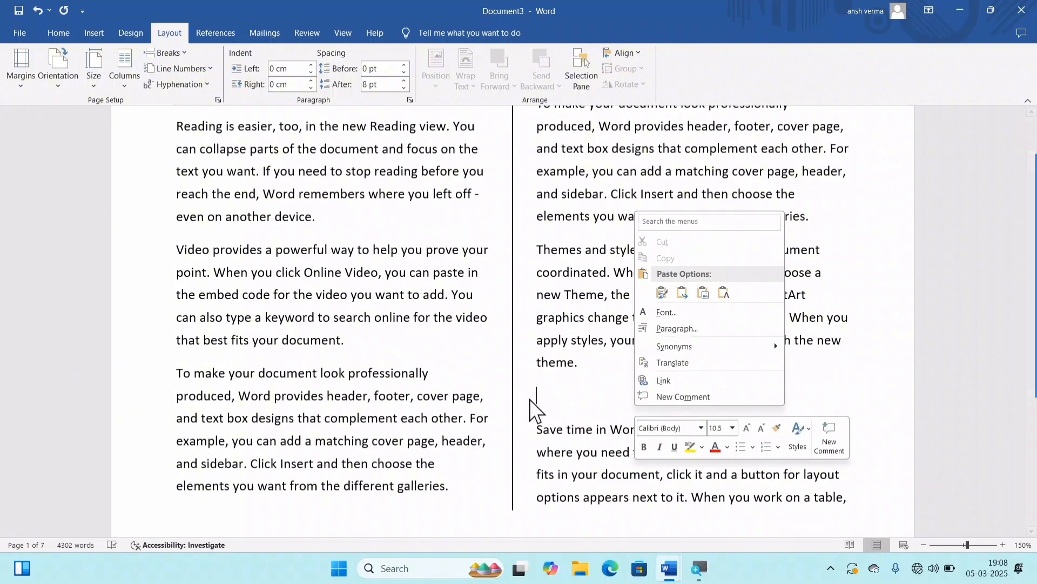
pyautogui.click(544, 431)
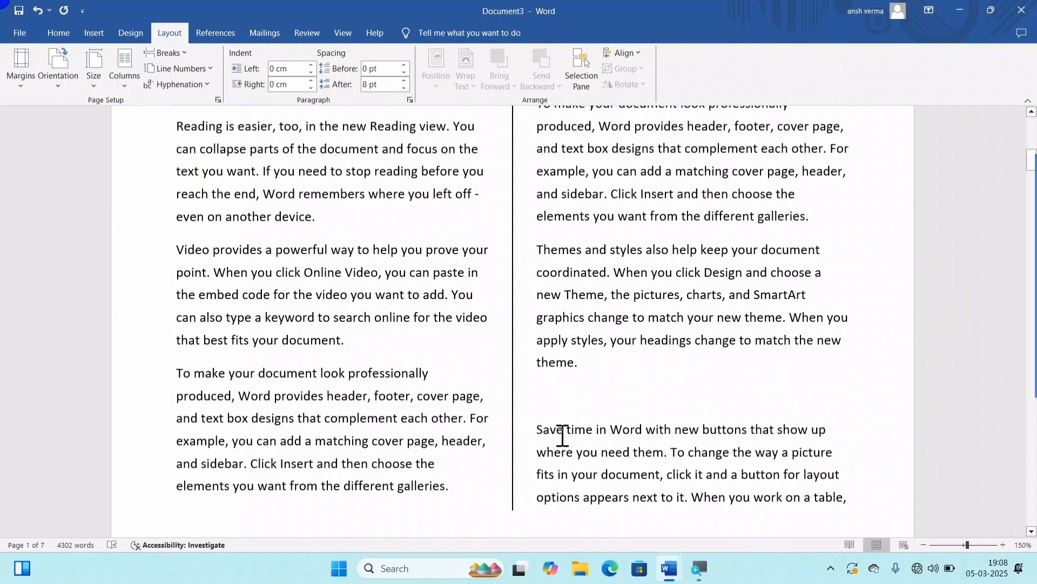
pyautogui.moveTo(562, 435); pyautogui.dragTo(693, 475)
pyautogui.click(740, 461)
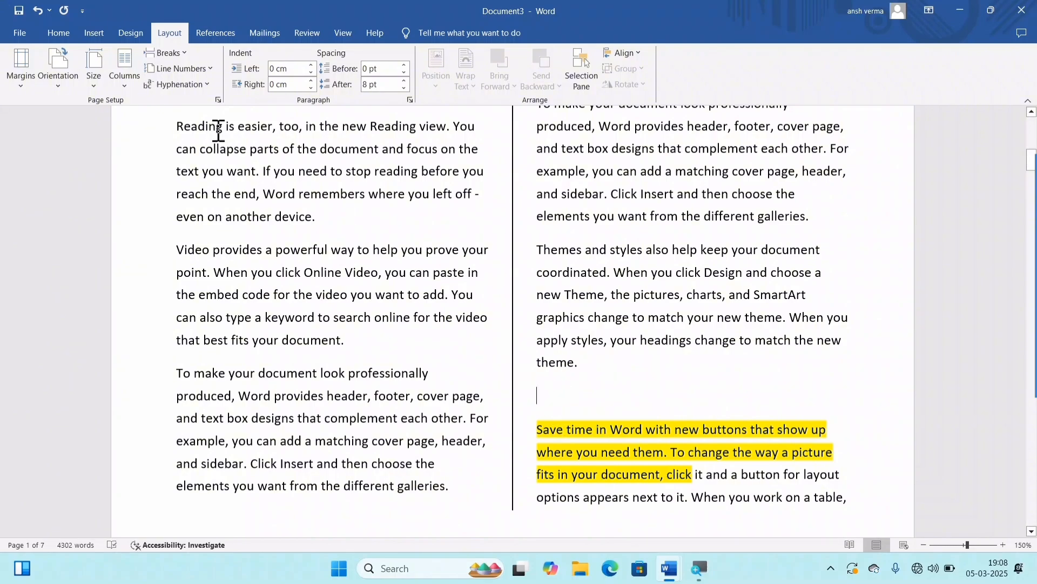
# Step: Insert a page break at the empty line before the yellow-highlighted text and look over both pages
pyautogui.click(166, 47)
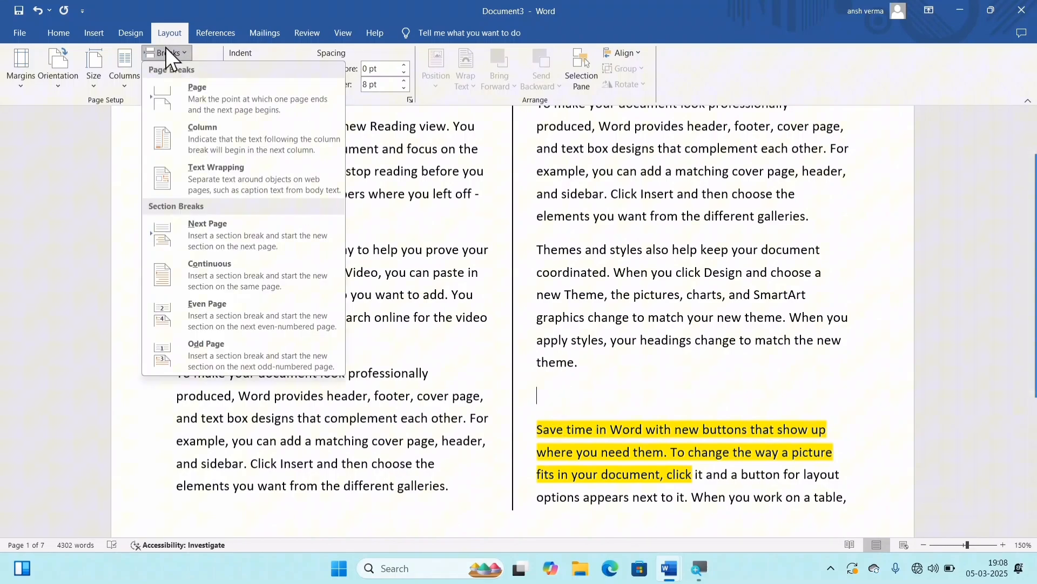
pyautogui.click(219, 102)
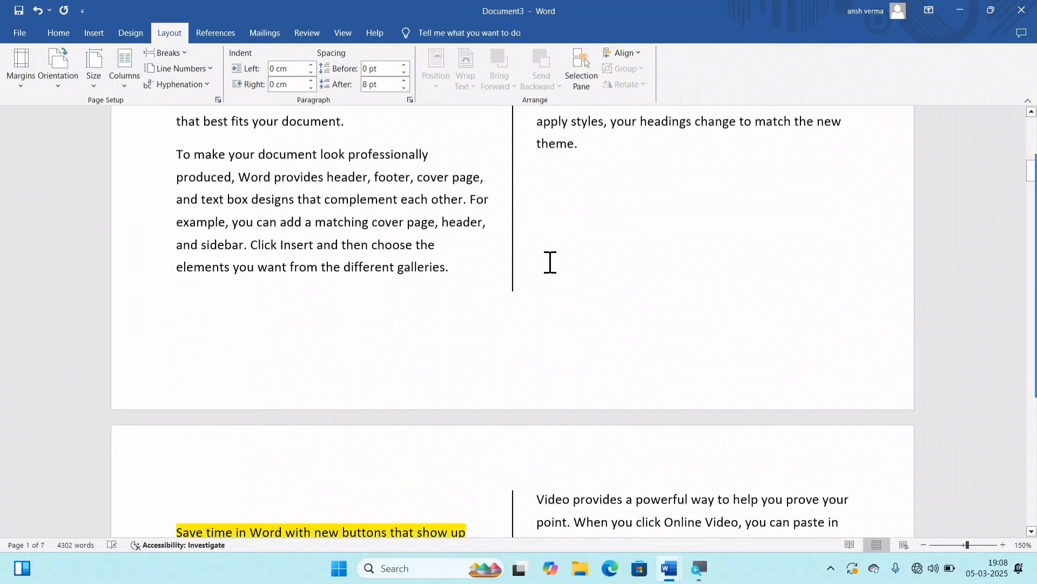
pyautogui.scroll(-5, 599, 178)
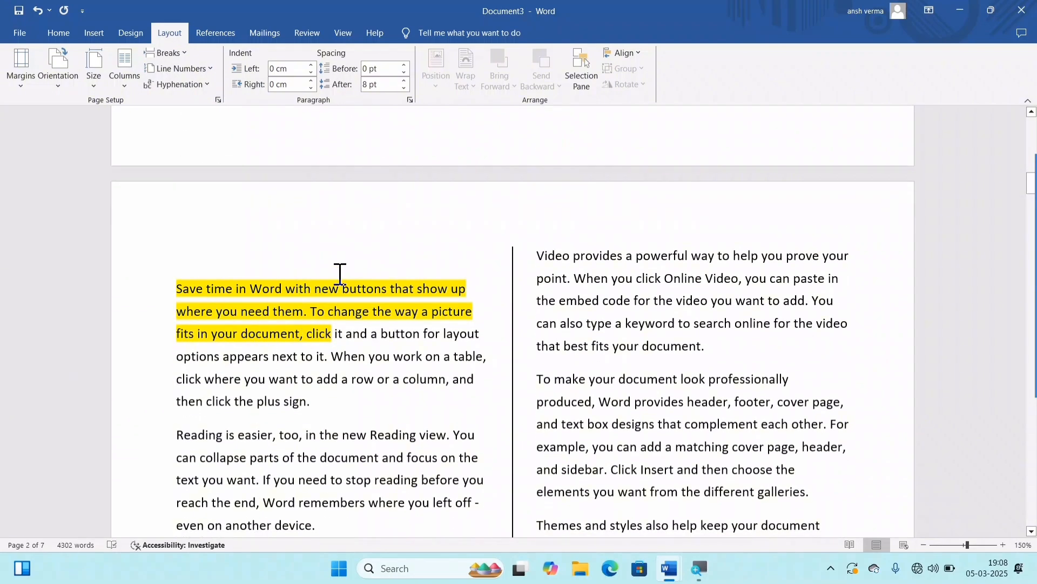
pyautogui.scroll(6, 306, 271)
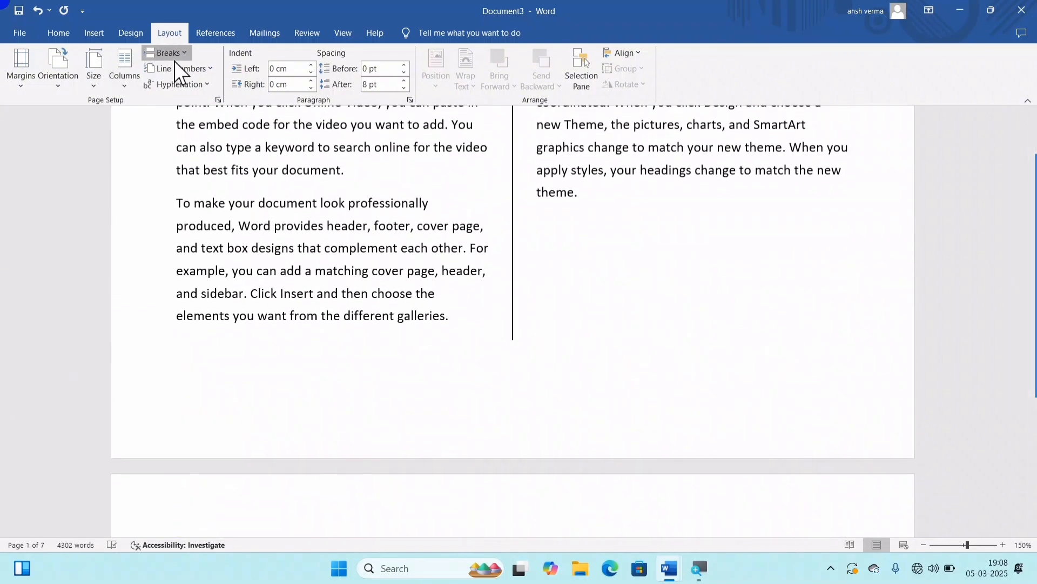
# Step: Highlight "Save time in Word with new buttons that show up where you" in turquoise in the first page's first column
pyautogui.click(174, 59)
pyautogui.click(560, 316)
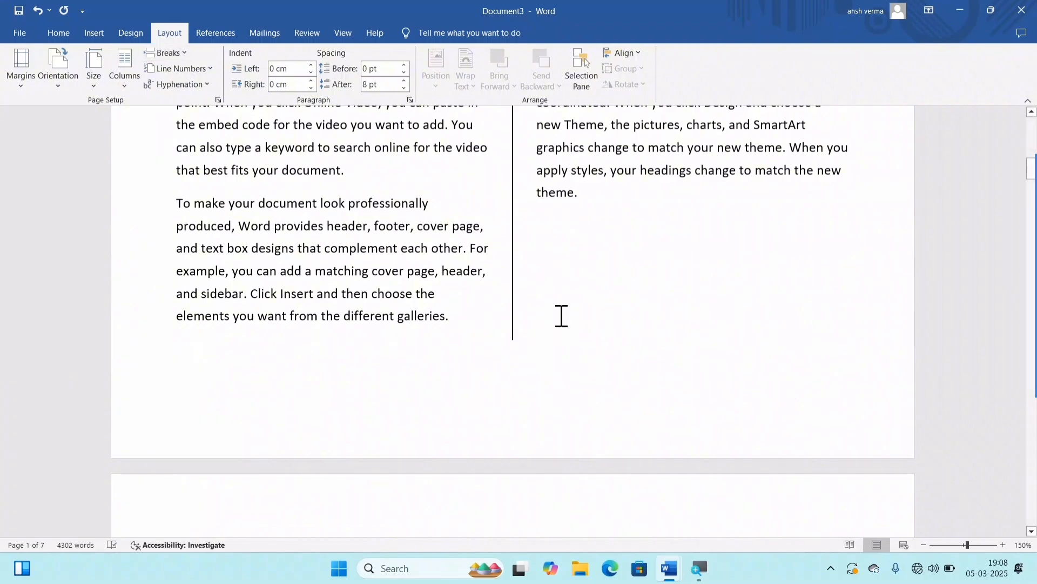
pyautogui.scroll(12, 562, 316)
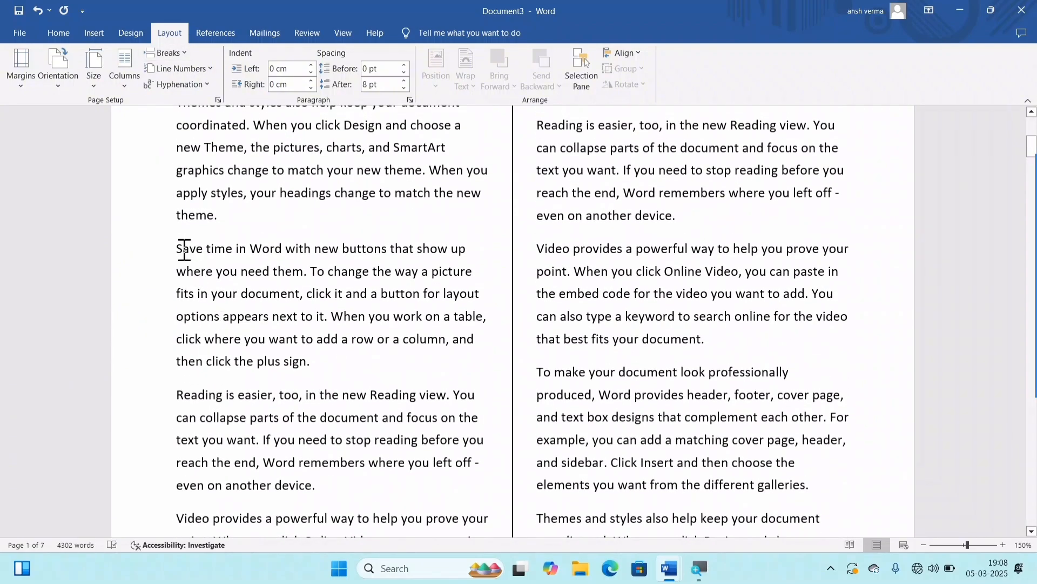
pyautogui.moveTo(184, 250); pyautogui.dragTo(236, 271)
pyautogui.rightClick(236, 271)
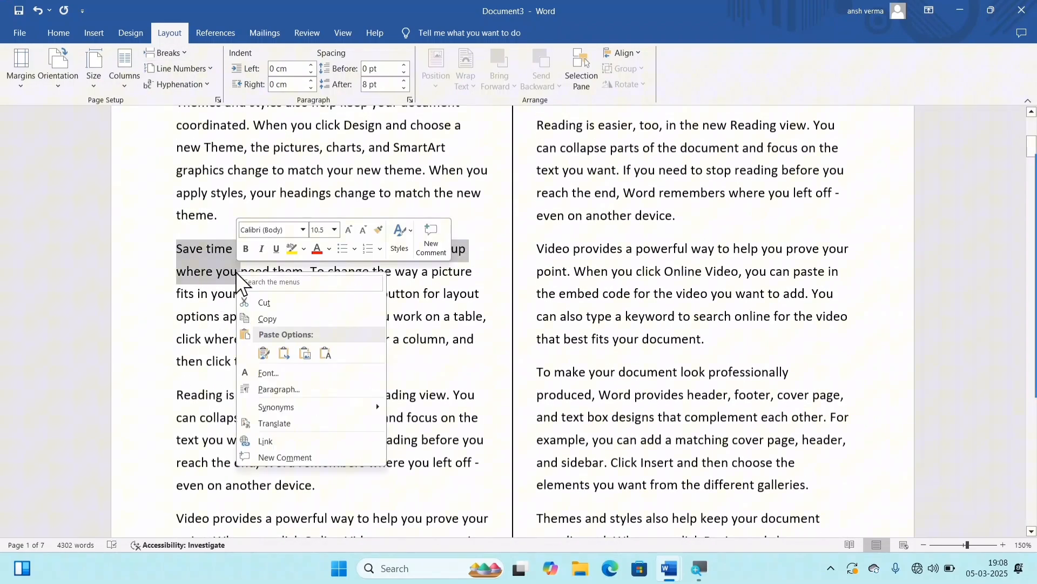
pyautogui.click(304, 250)
pyautogui.click(342, 296)
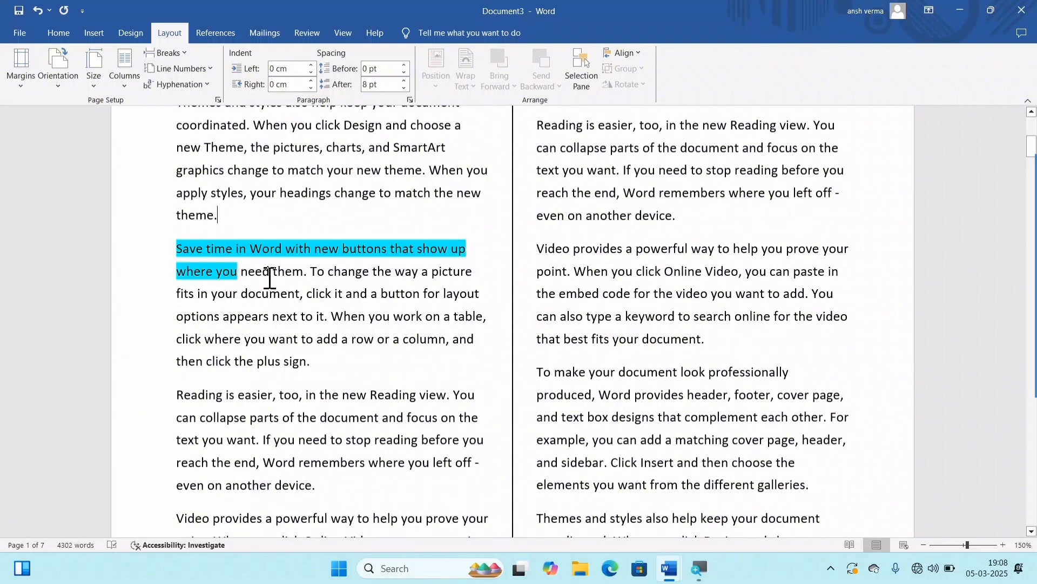
# Step: Insert a column break just before the turquoise-highlighted paragraph and view the other break types
pyautogui.scroll(5, 283, 301)
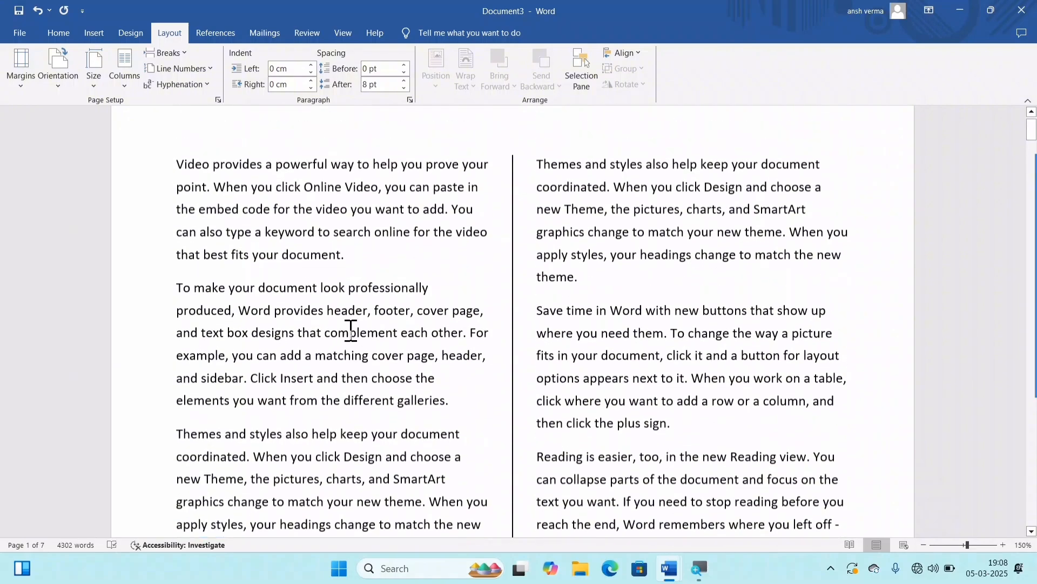
pyautogui.scroll(1, 351, 331)
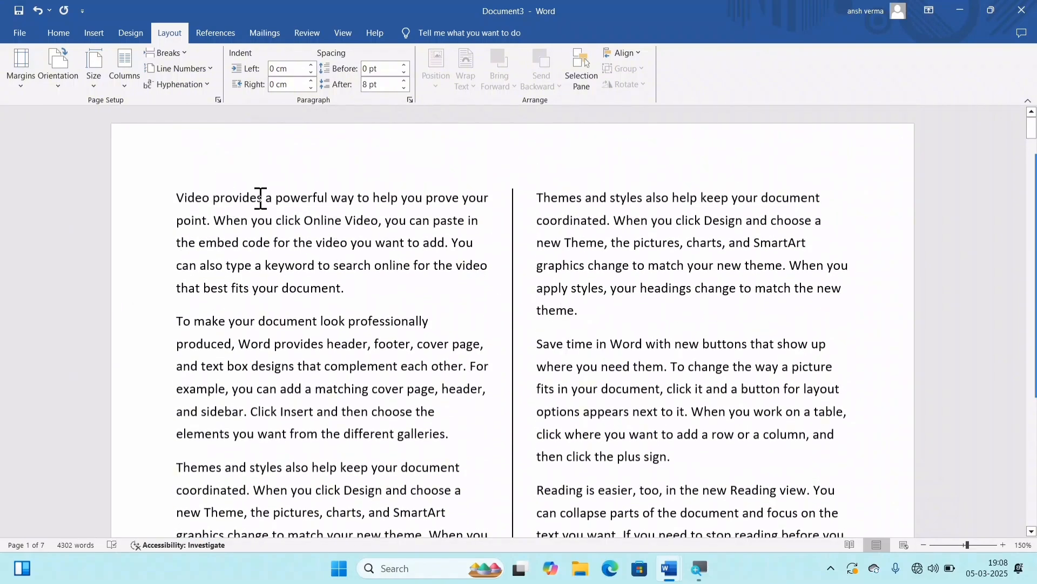
pyautogui.scroll(-5, 336, 389)
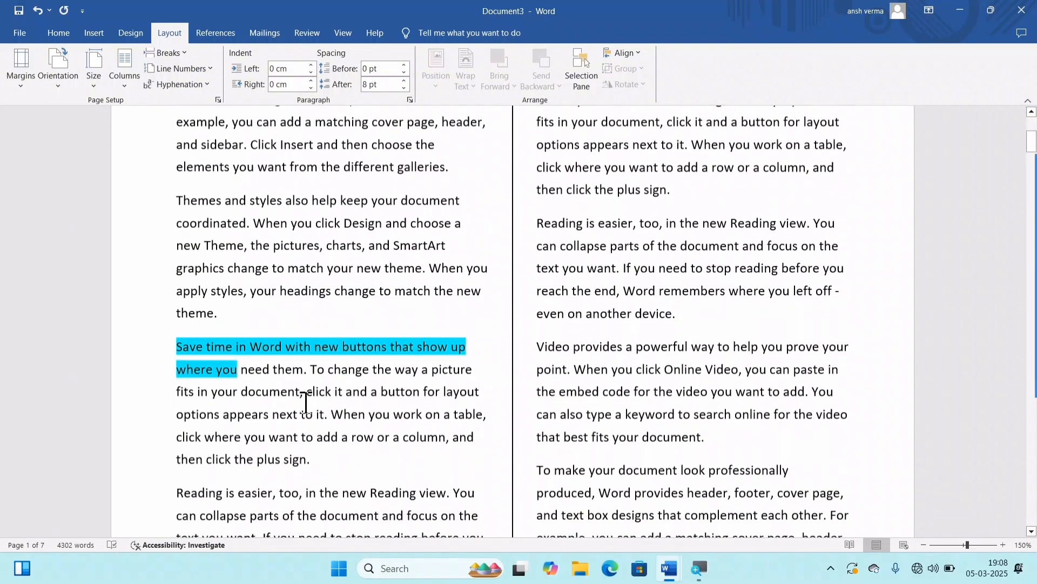
pyautogui.scroll(5, 219, 328)
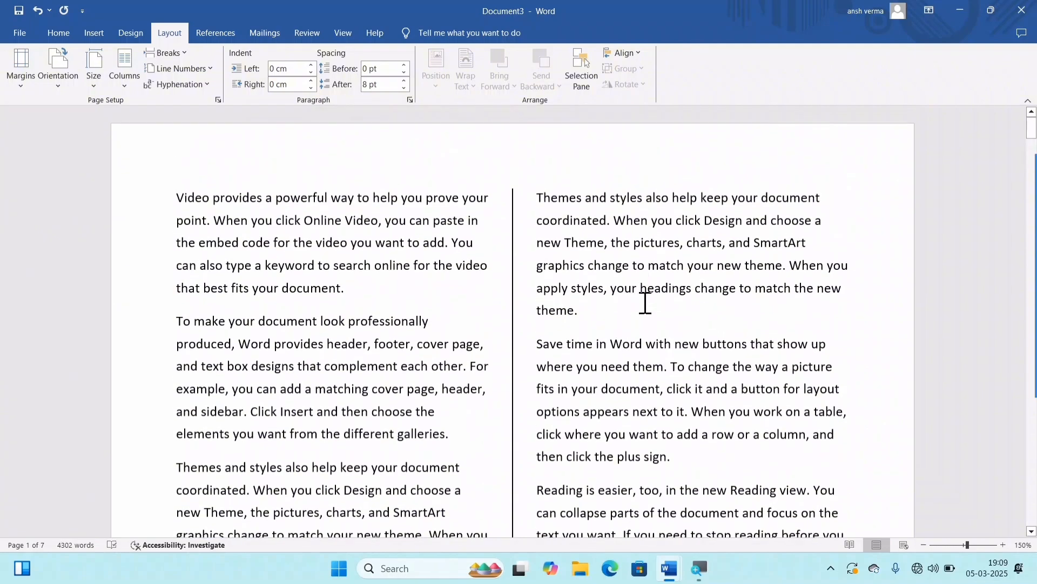
pyautogui.scroll(-6, 324, 313)
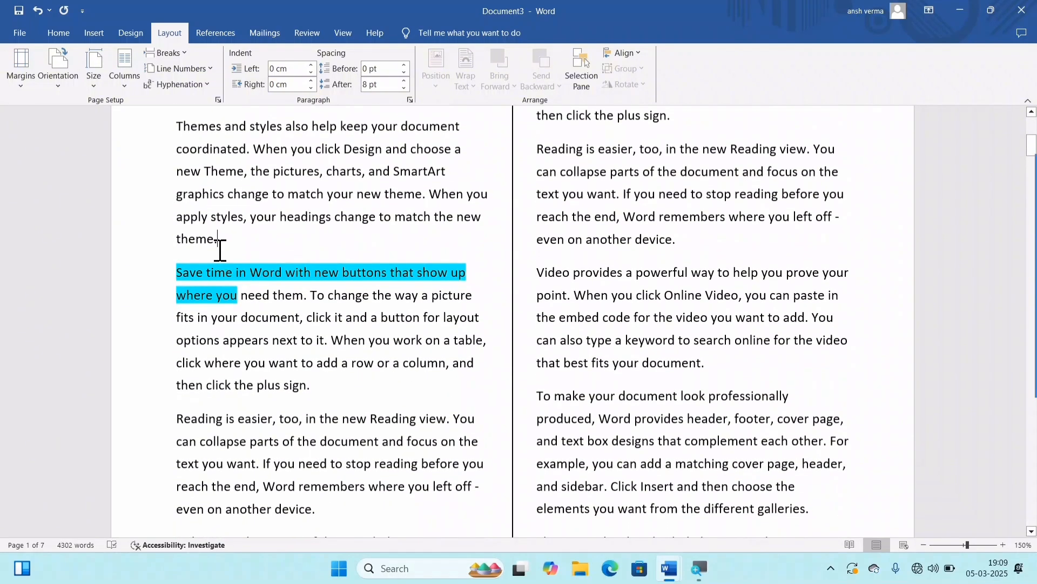
pyautogui.click(178, 54)
pyautogui.click(201, 144)
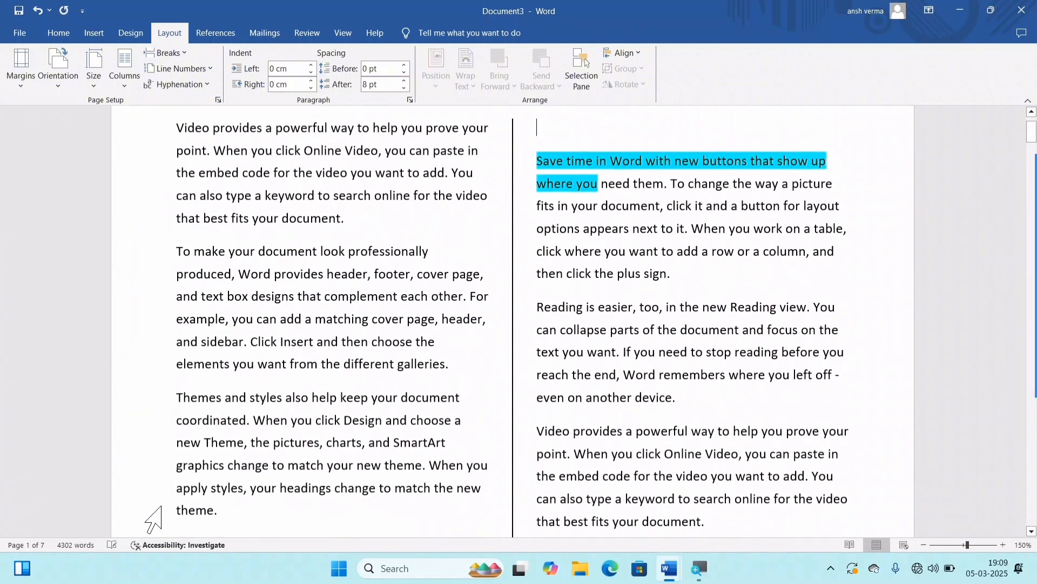
pyautogui.scroll(1, 539, 352)
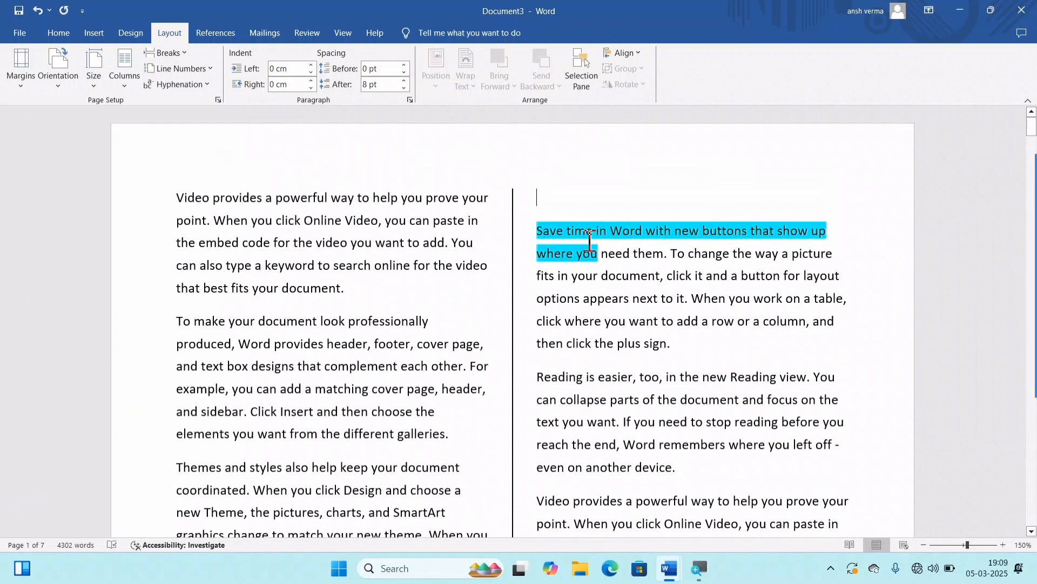
pyautogui.click(162, 47)
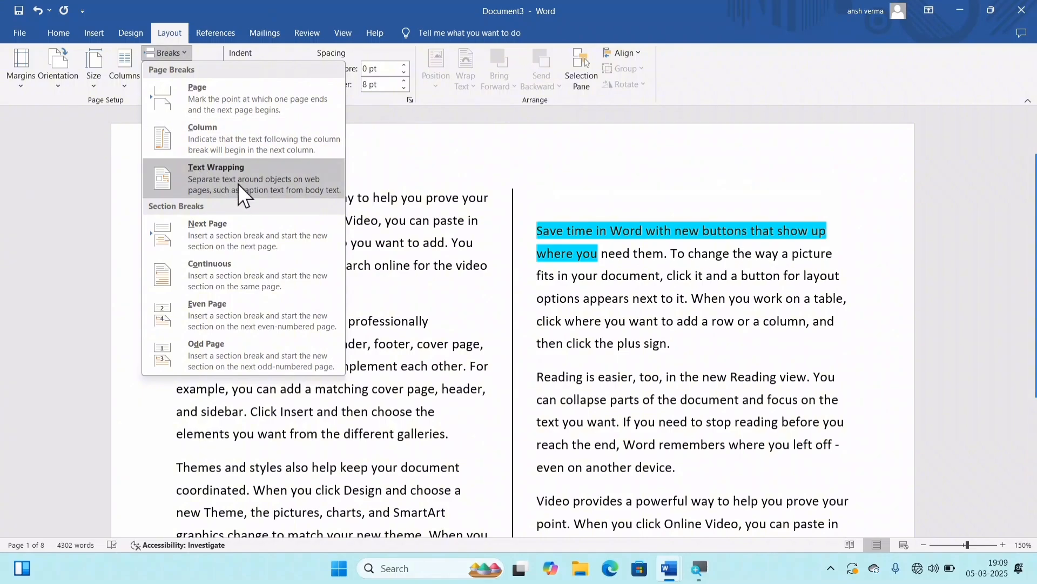
pyautogui.click(621, 334)
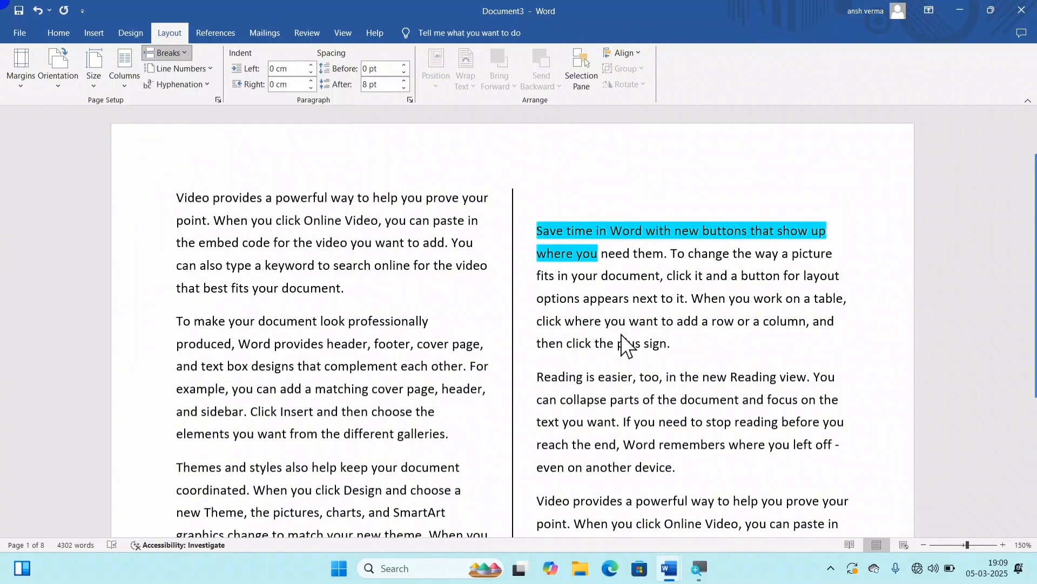
# Step: Insert a text wrapping break before "When you work on a table" in the turquoise-highlighted paragraph and view the other break types
pyautogui.click(685, 359)
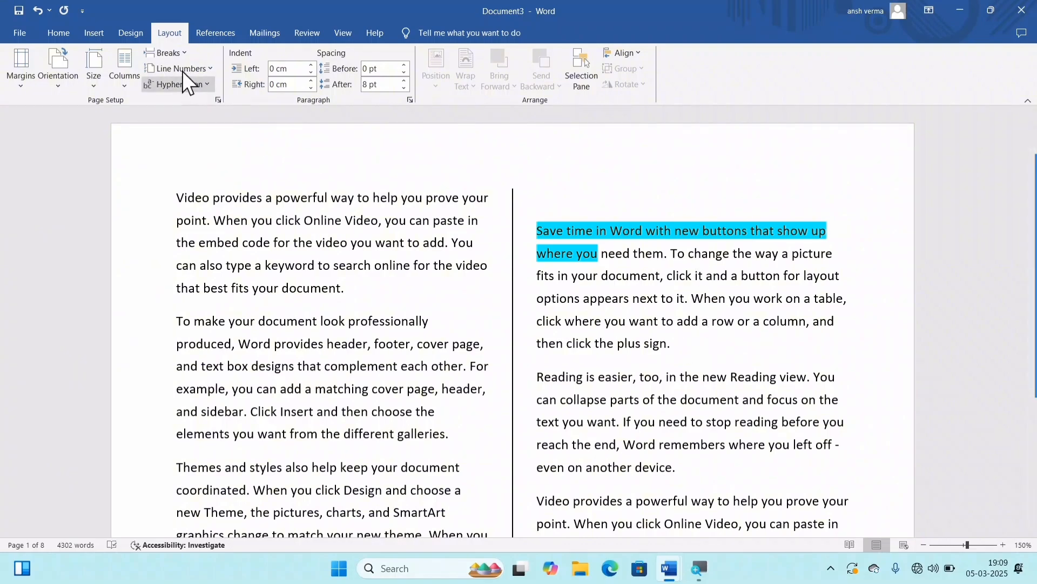
pyautogui.click(176, 52)
pyautogui.click(208, 183)
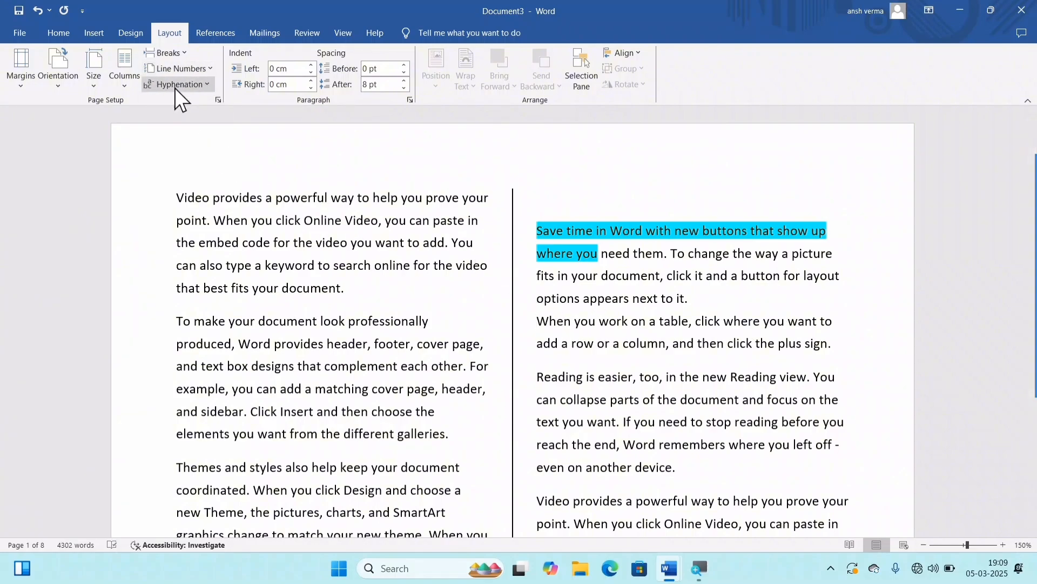
pyautogui.click(166, 54)
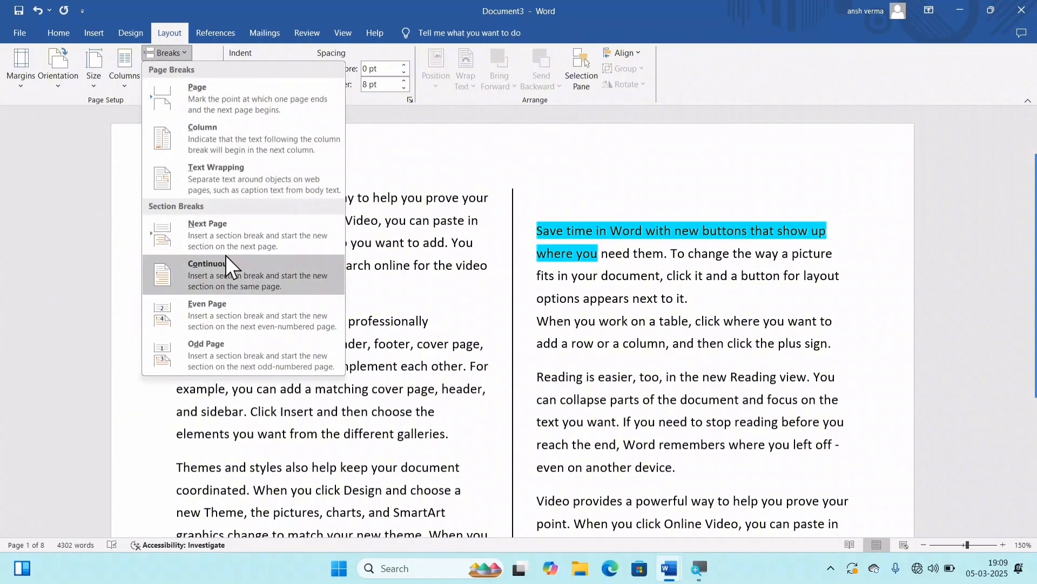
pyautogui.click(498, 296)
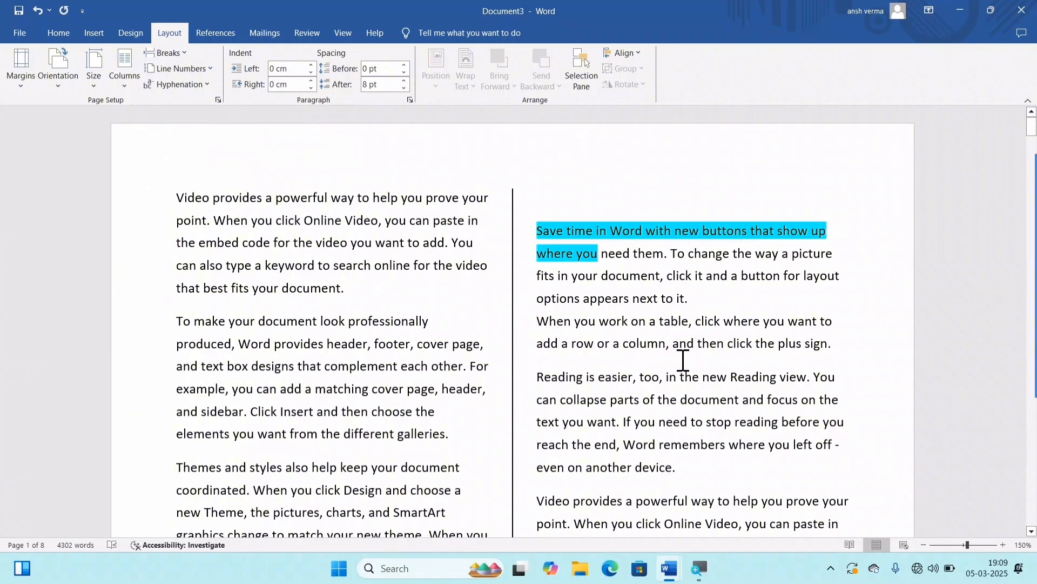
# Step: Replace the entire document contents with sample text generated by =RAND()
pyautogui.scroll(-15, 653, 344)
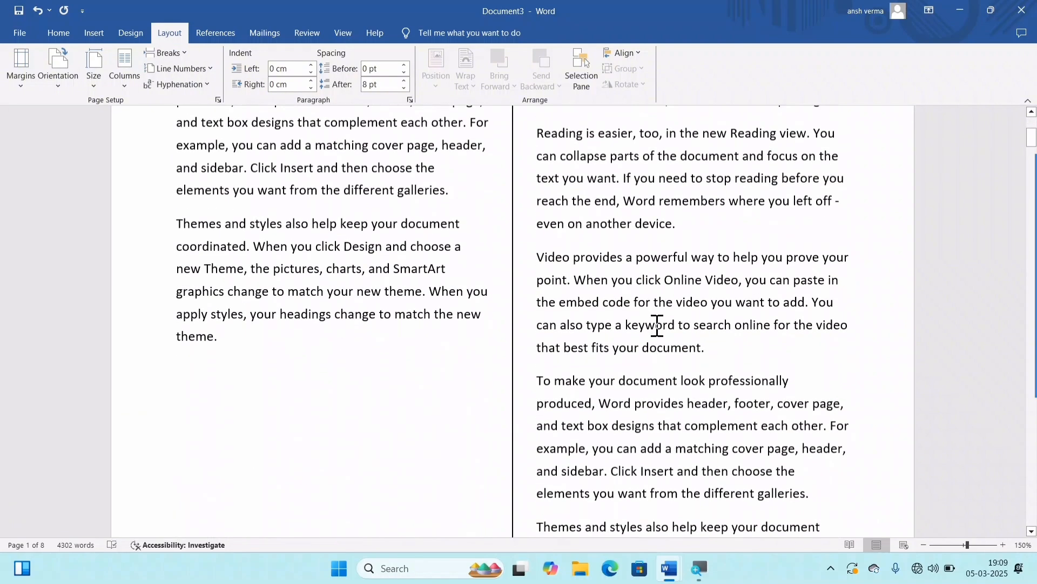
pyautogui.scroll(-10, 657, 326)
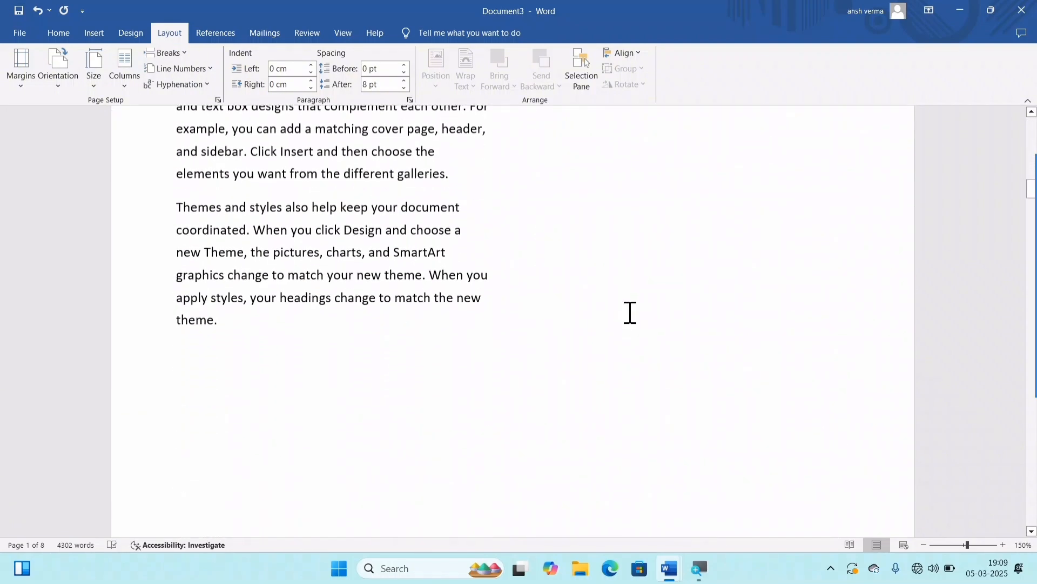
pyautogui.scroll(15, 605, 302)
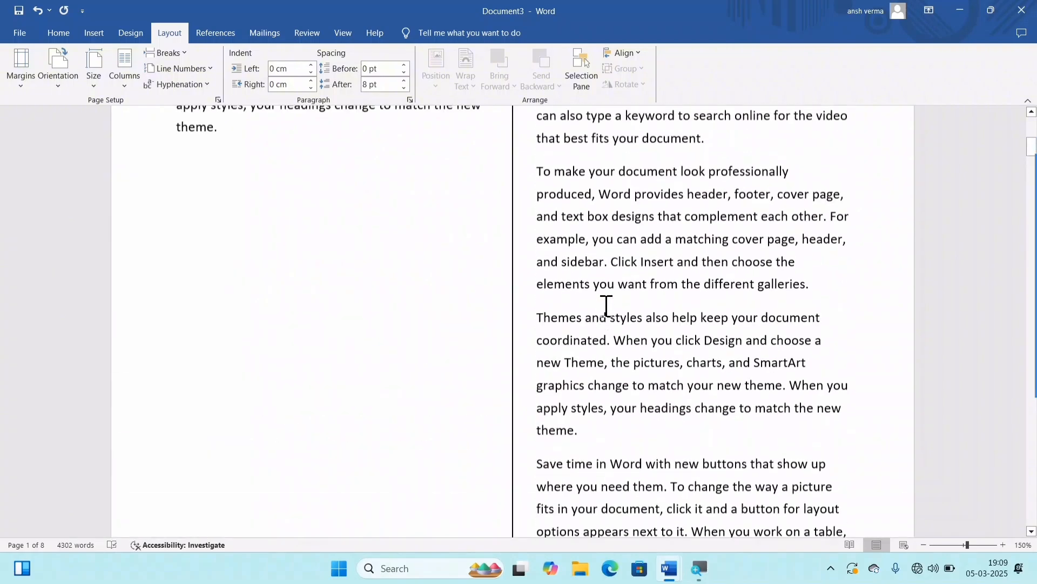
pyautogui.hotkey('ctrl', 'a')
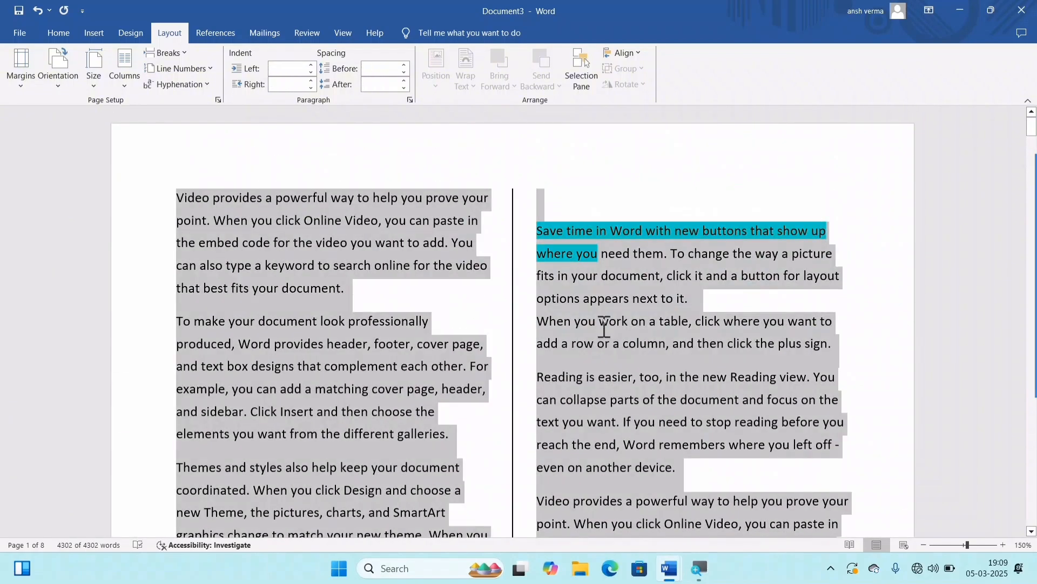
pyautogui.press('BackSpace')
pyautogui.write('=RAND')
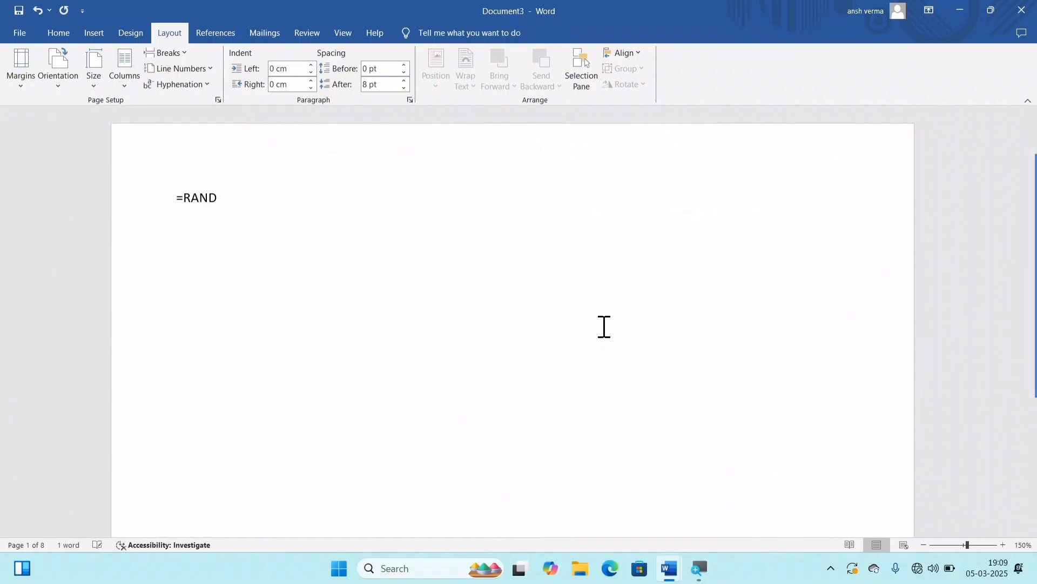
pyautogui.write('()')
pyautogui.press('Return')
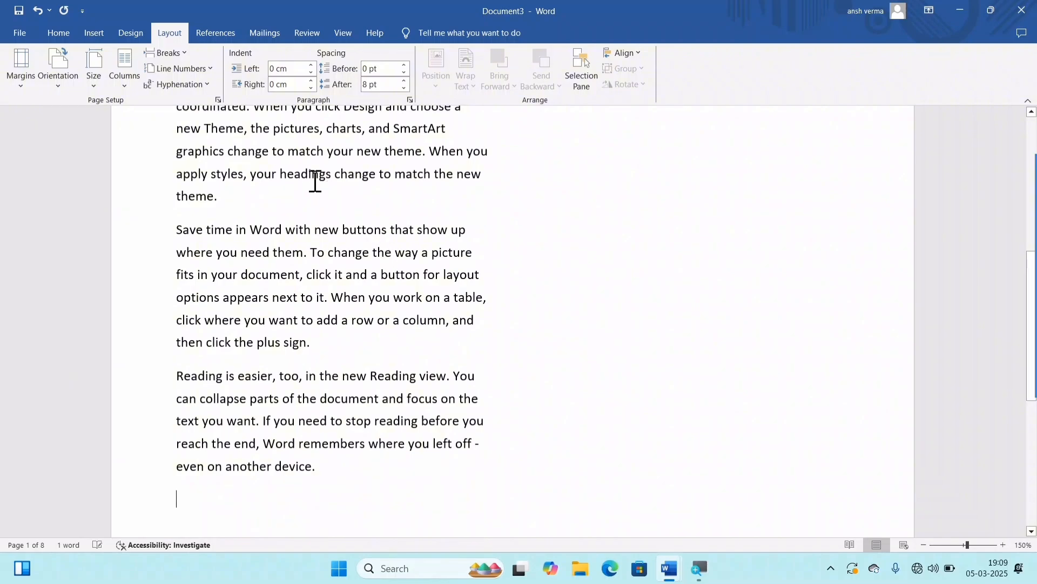
# Step: Set the sample text to one column and insert a page break before the "Save time in Word" paragraph
pyautogui.click(114, 73)
pyautogui.click(181, 105)
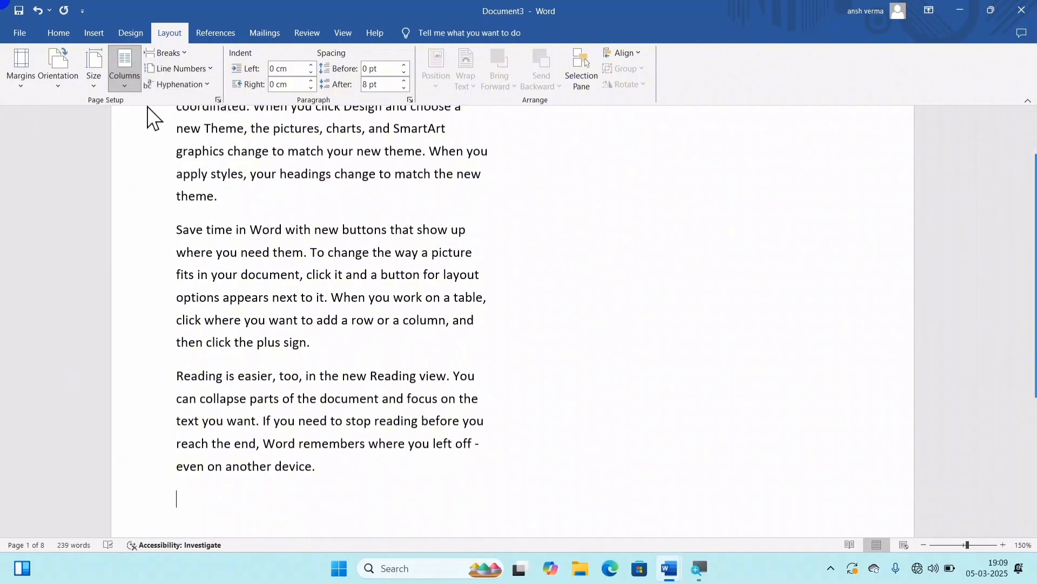
pyautogui.scroll(6, 361, 215)
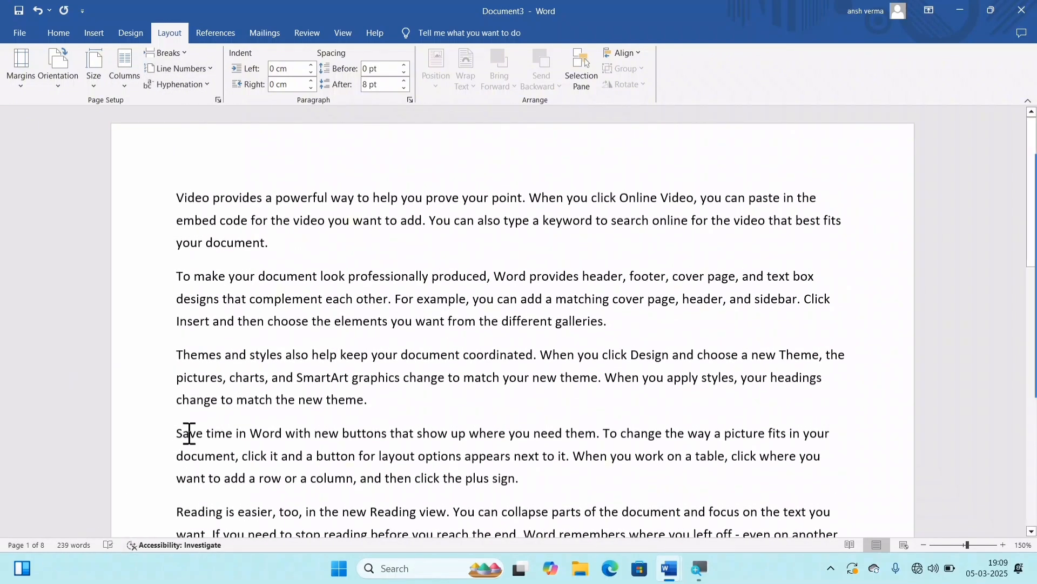
pyautogui.hotkey('ctrl', 'Return')
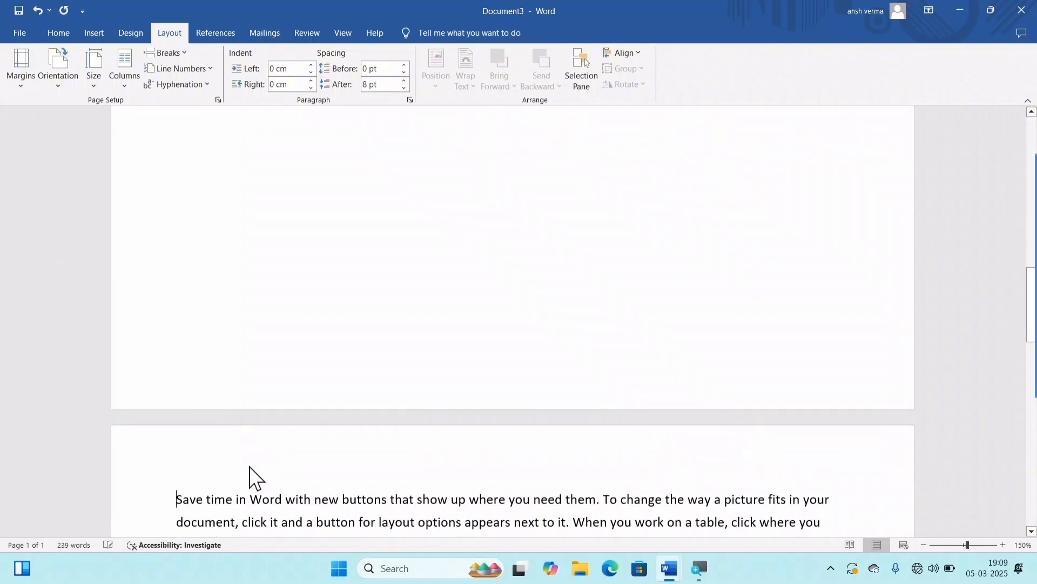
# Step: Examine how the page break divides the sample text between the first and second pages
pyautogui.scroll(1, 320, 265)
pyautogui.scroll(5, 320, 265)
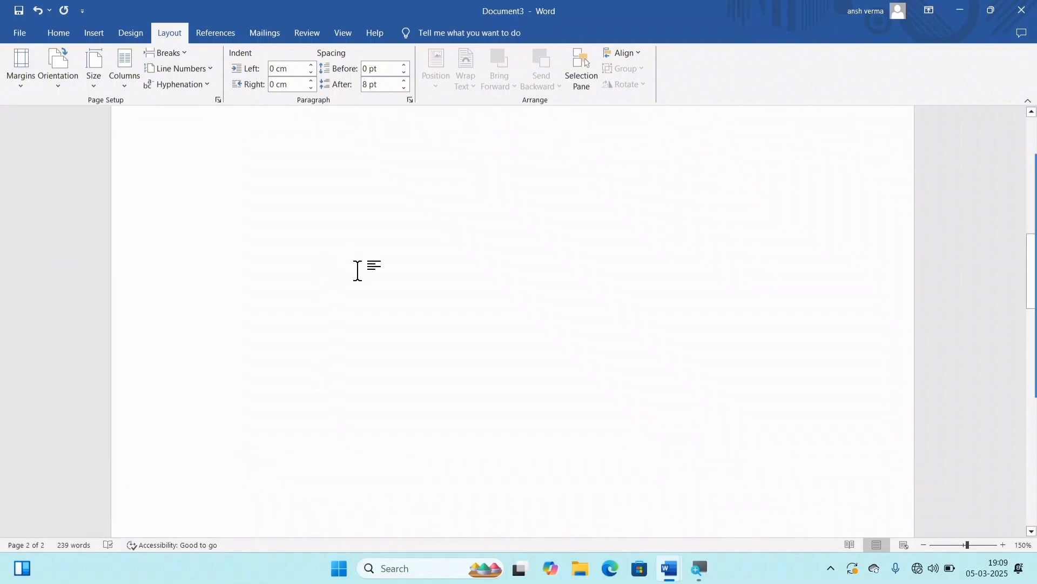
pyautogui.scroll(-8, 413, 335)
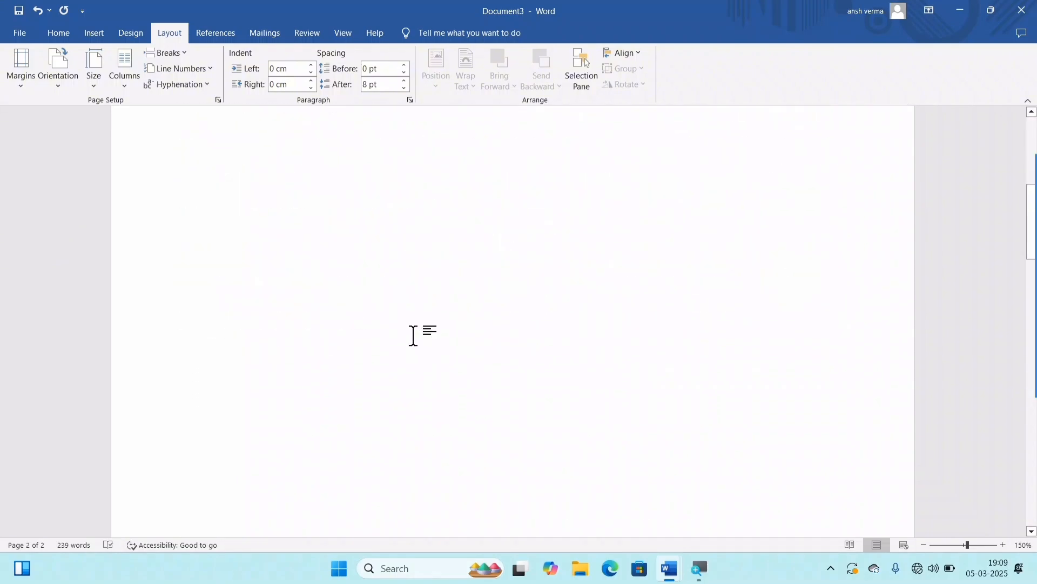
pyautogui.scroll(5, 413, 335)
pyautogui.scroll(5, 412, 335)
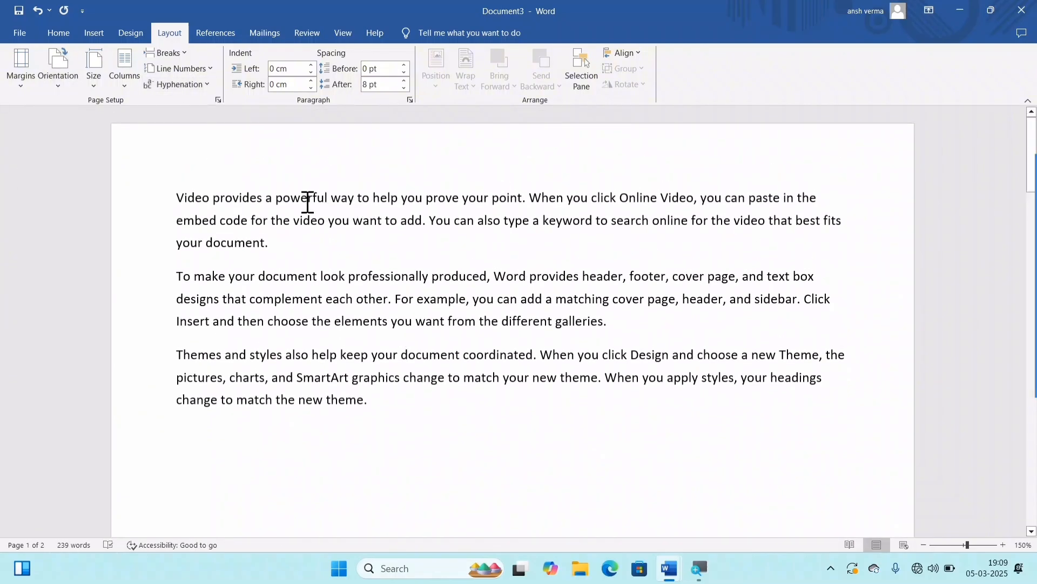
pyautogui.scroll(-8, 412, 350)
pyautogui.scroll(5, 495, 456)
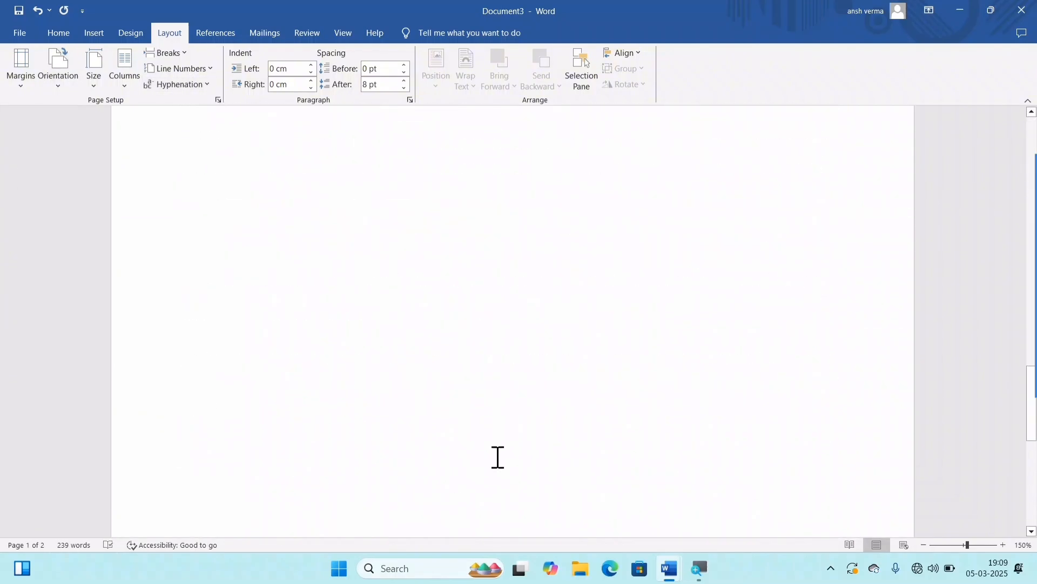
pyautogui.scroll(-8, 497, 457)
pyautogui.scroll(10, 489, 436)
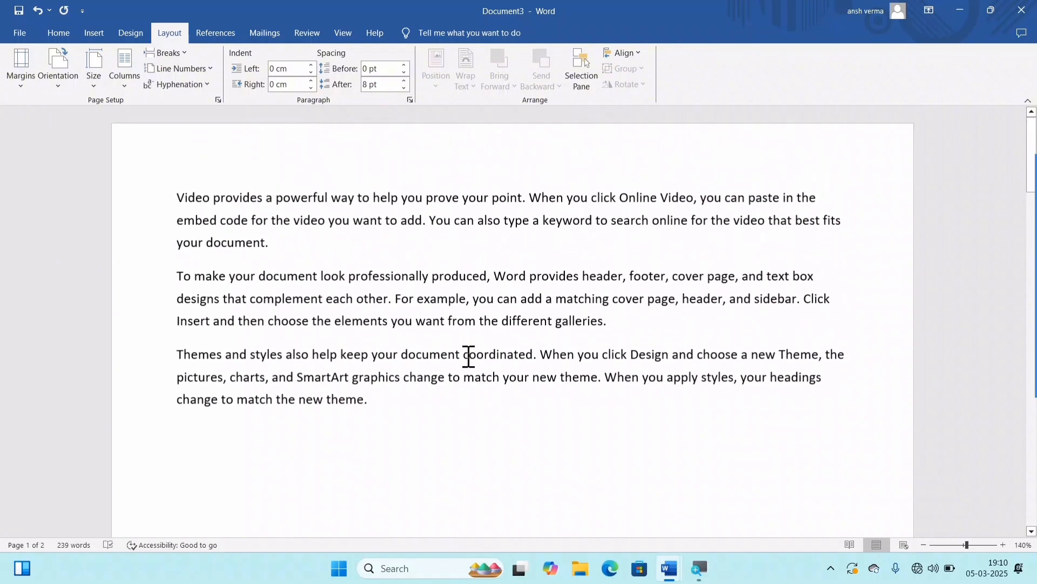
pyautogui.keyDown('ctrl'); pyautogui.scroll(-8, 468, 357); pyautogui.keyUp('ctrl')
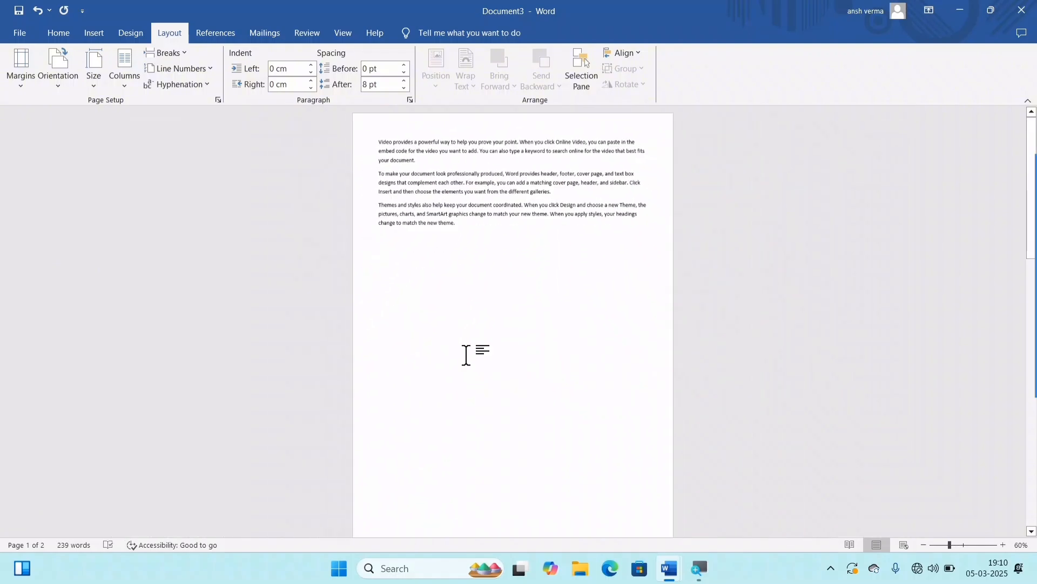
pyautogui.scroll(-3, 466, 355)
pyautogui.scroll(3, 466, 355)
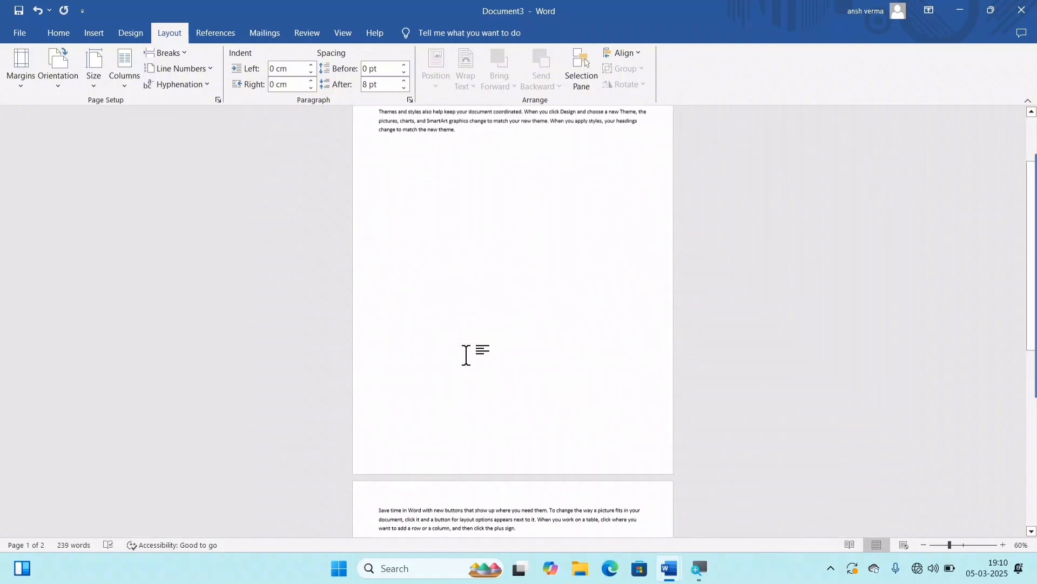
pyautogui.keyDown('ctrl'); pyautogui.scroll(1, 466, 356); pyautogui.keyUp('ctrl')
pyautogui.keyDown('ctrl'); pyautogui.scroll(6, 465, 356); pyautogui.keyUp('ctrl')
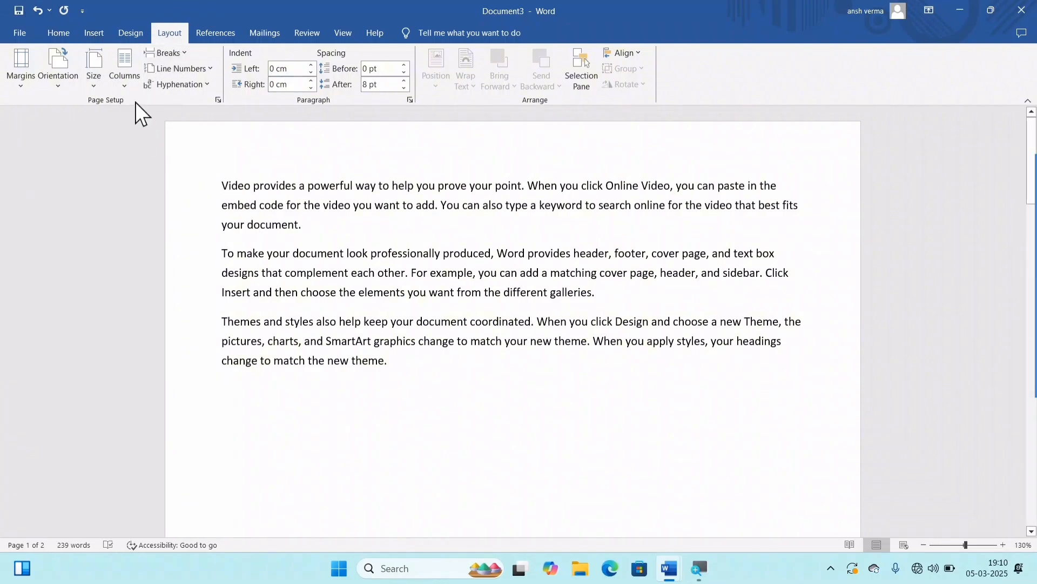
# Step: Set the document to two columns and look over the layout of both pages
pyautogui.click(123, 79)
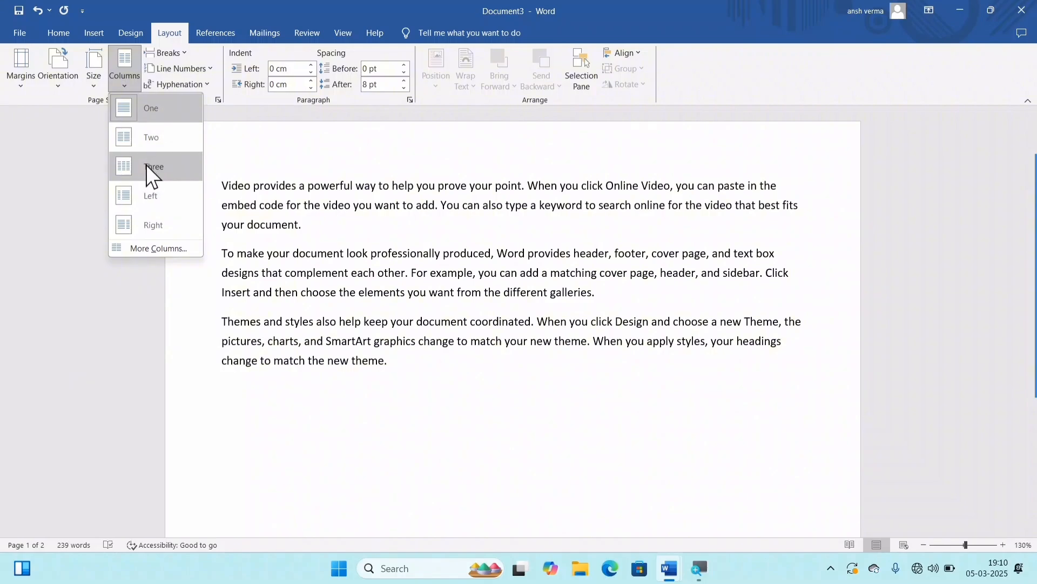
pyautogui.click(157, 137)
pyautogui.scroll(-10, 554, 341)
pyautogui.scroll(4, 574, 306)
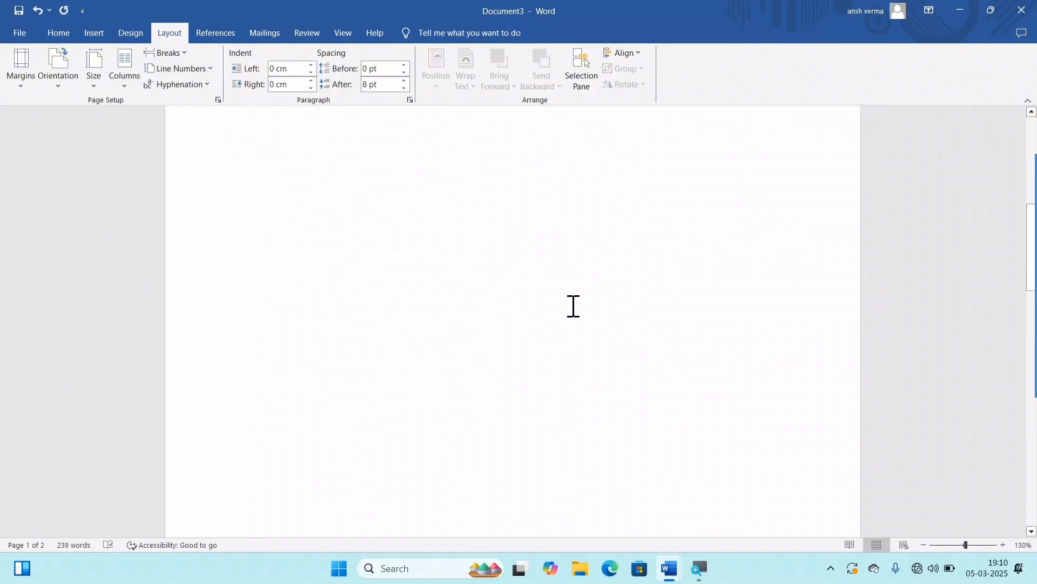
pyautogui.scroll(8, 573, 306)
pyautogui.scroll(-10, 514, 190)
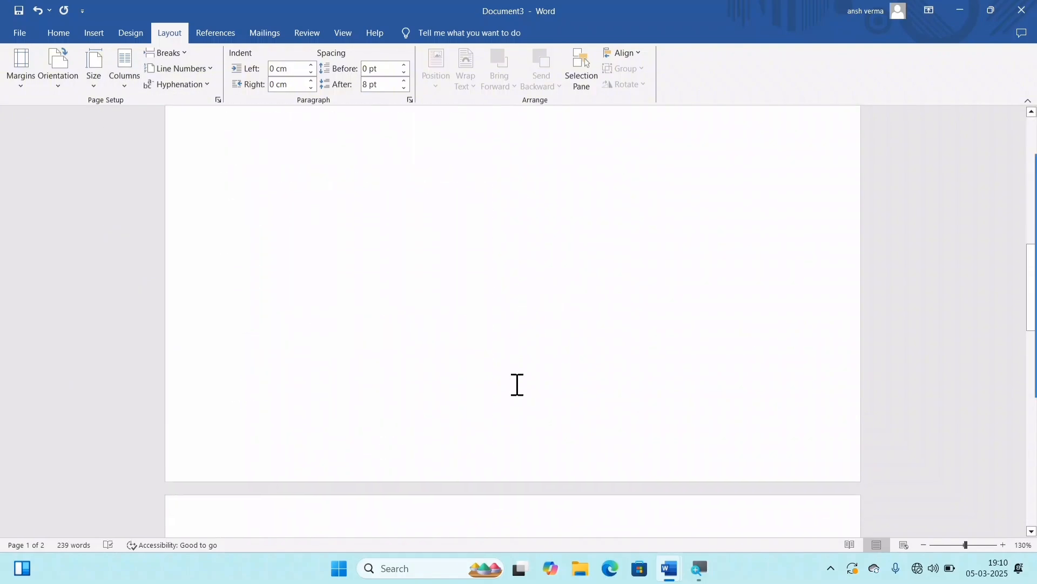
pyautogui.scroll(-6, 517, 385)
pyautogui.scroll(8, 484, 308)
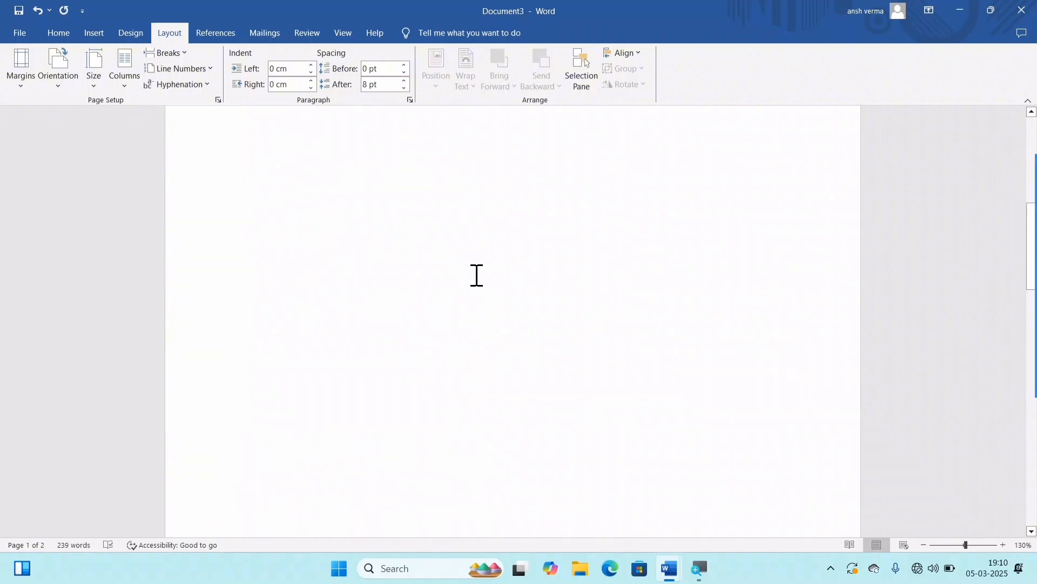
pyautogui.scroll(10, 477, 275)
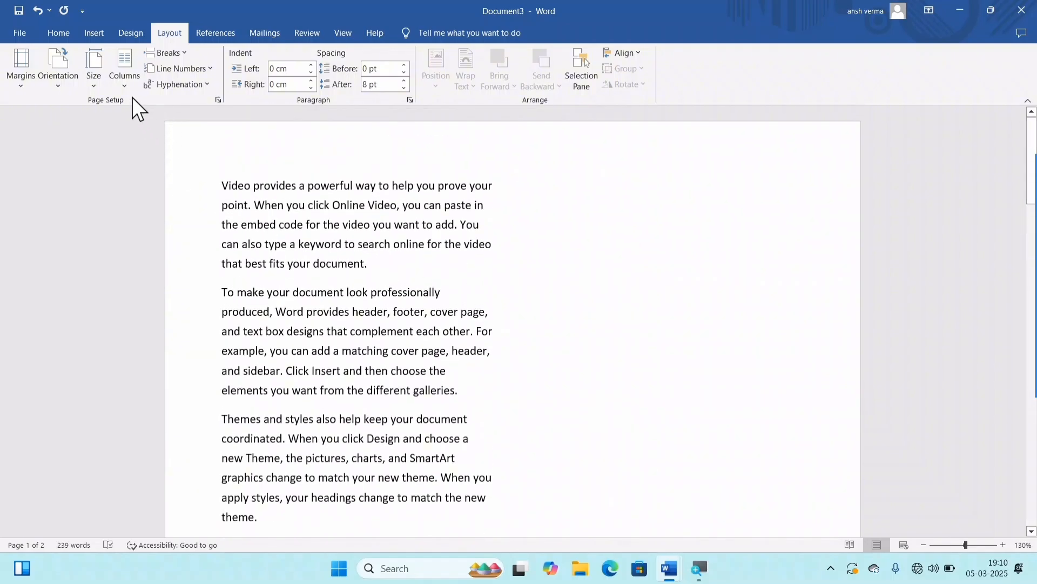
# Step: Return the document to one column and look over both pages again
pyautogui.click(128, 85)
pyautogui.click(146, 109)
pyautogui.scroll(-7, 537, 292)
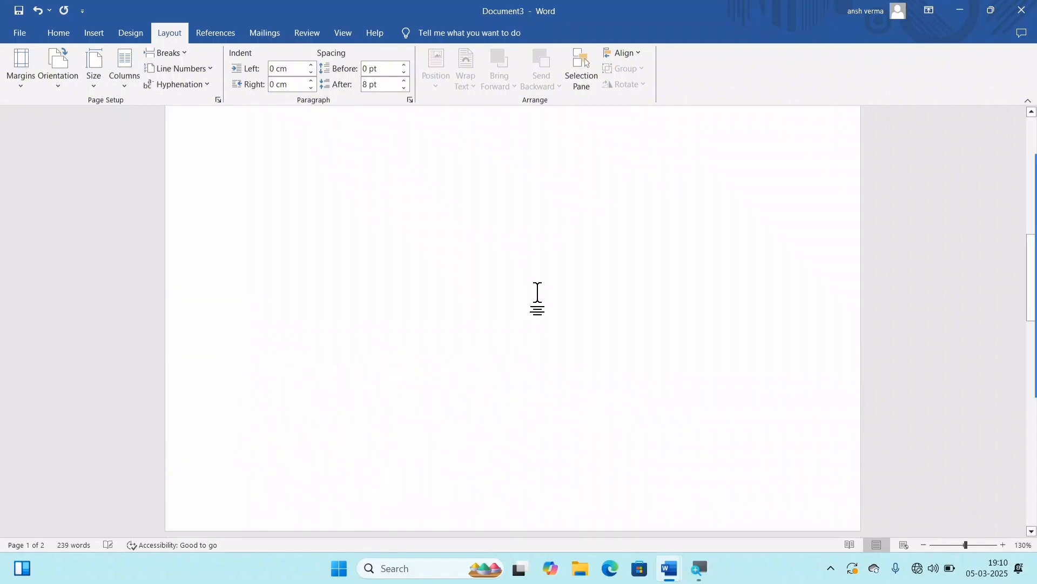
pyautogui.scroll(-5, 543, 292)
pyautogui.scroll(5, 389, 270)
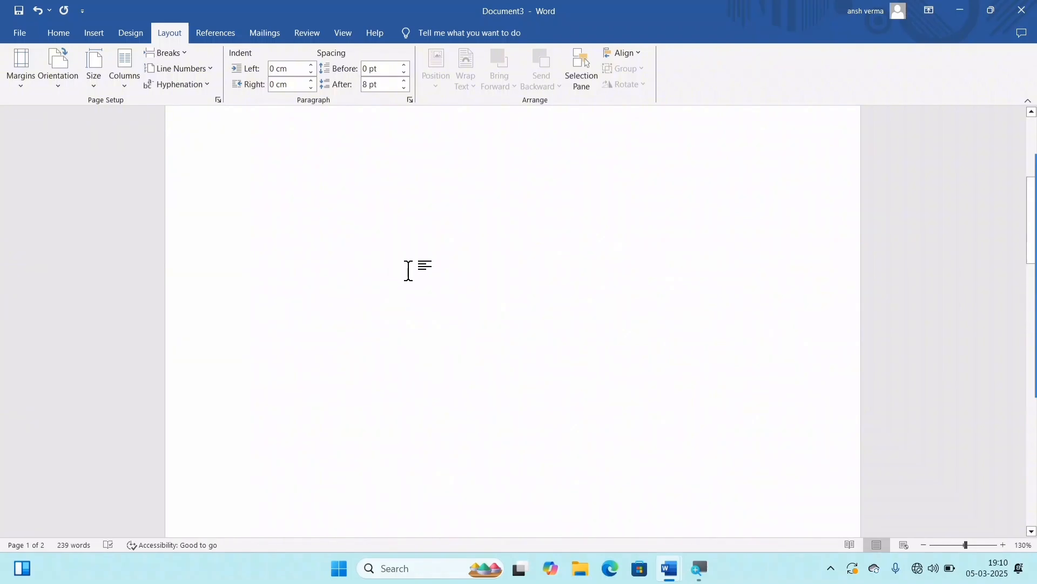
pyautogui.scroll(5, 408, 271)
pyautogui.scroll(-7, 583, 377)
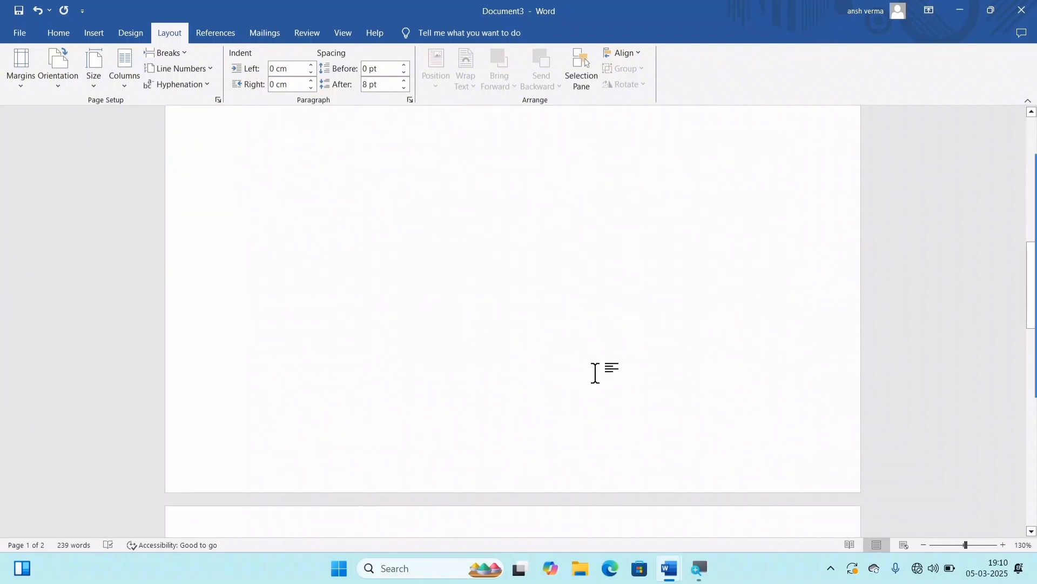
pyautogui.scroll(-5, 595, 372)
pyautogui.scroll(5, 614, 382)
pyautogui.scroll(4, 554, 356)
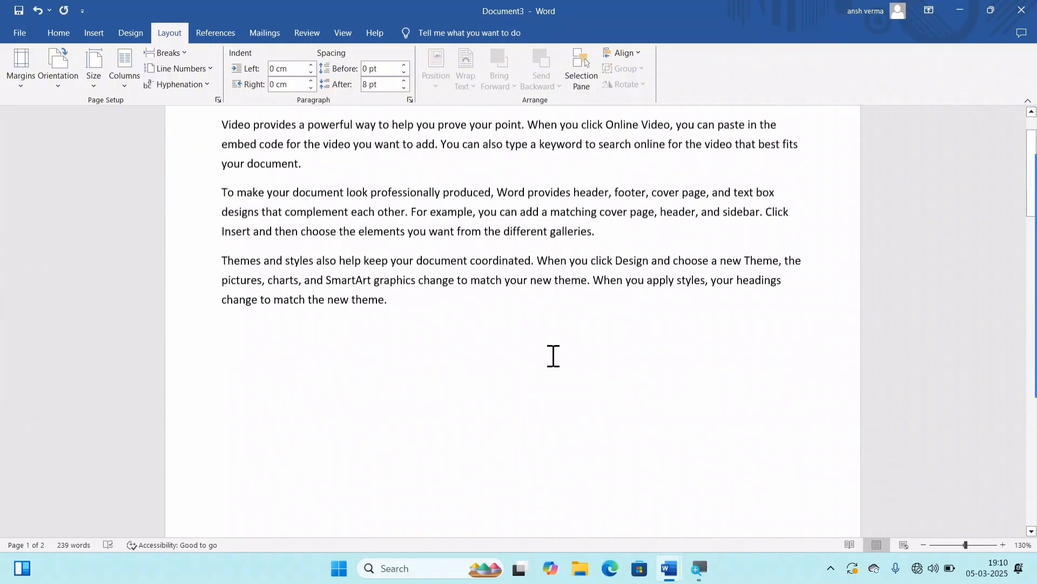
pyautogui.scroll(2, 553, 355)
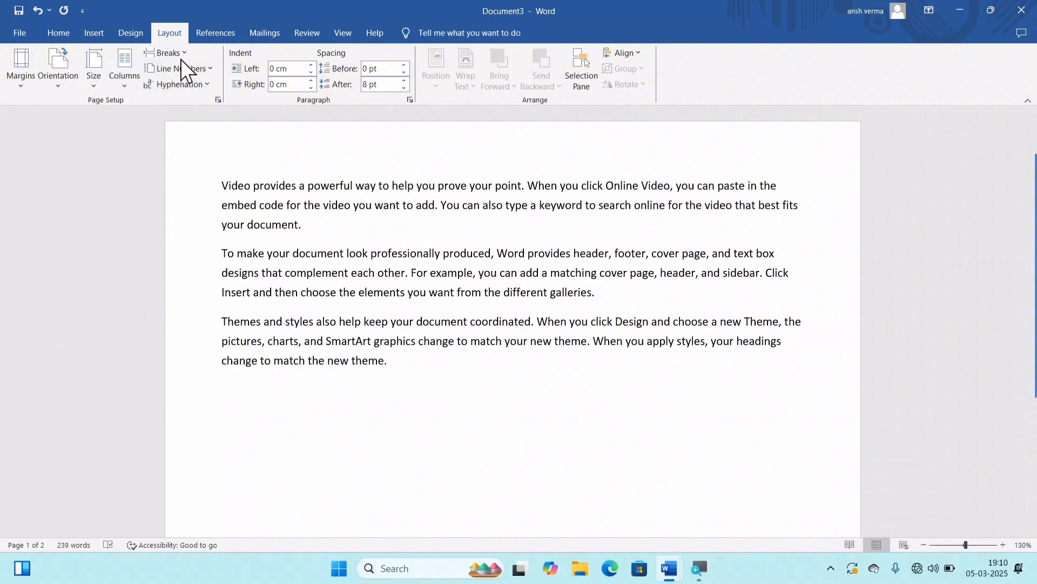
# Step: Try to insert a Next Page section break before the "Save time in Word" paragraph
pyautogui.click(168, 53)
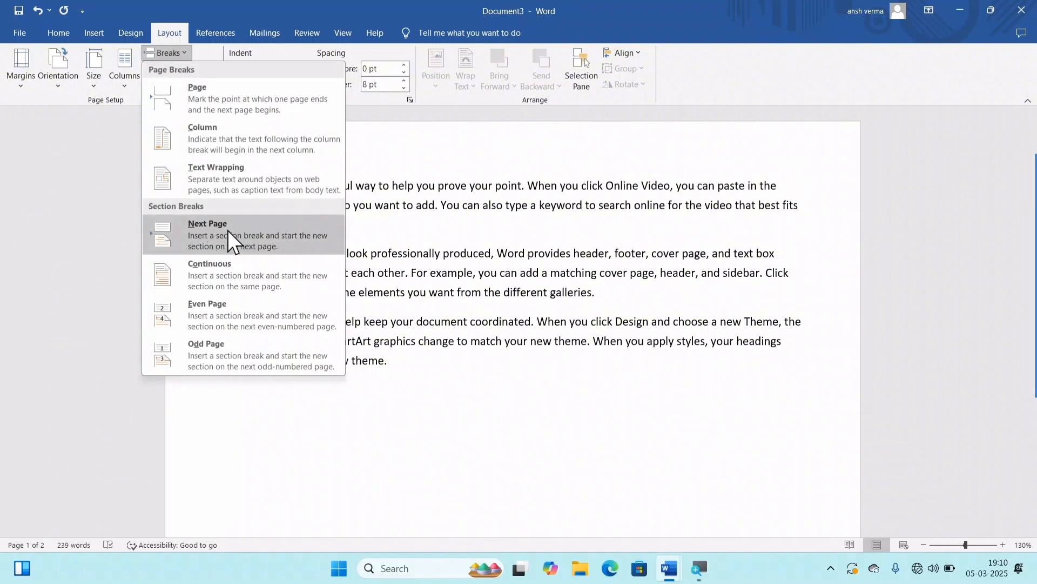
pyautogui.click(211, 232)
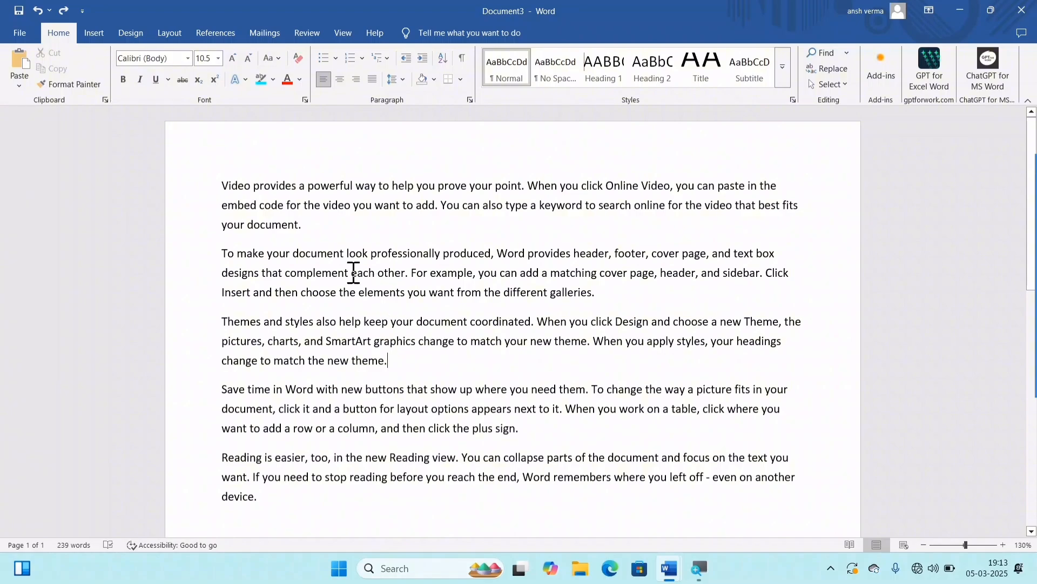
pyautogui.click(138, 34)
pyautogui.click(169, 34)
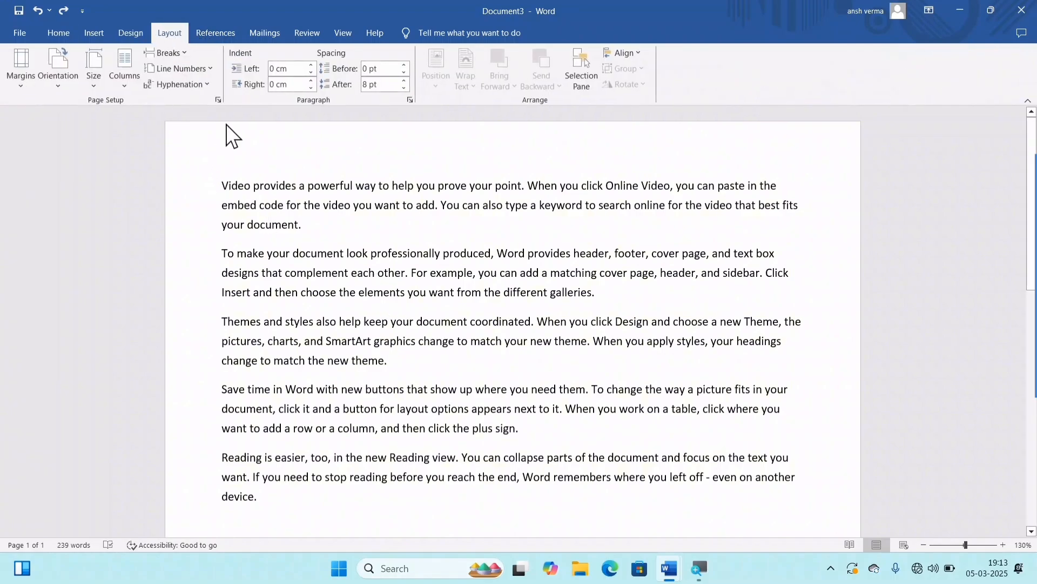
pyautogui.click(179, 54)
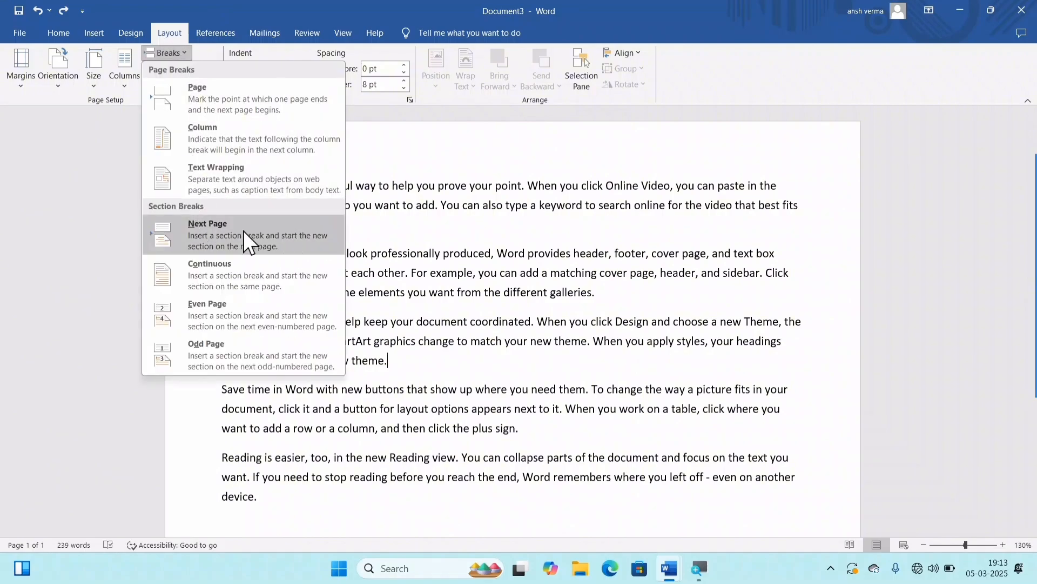
pyautogui.press('Escape')
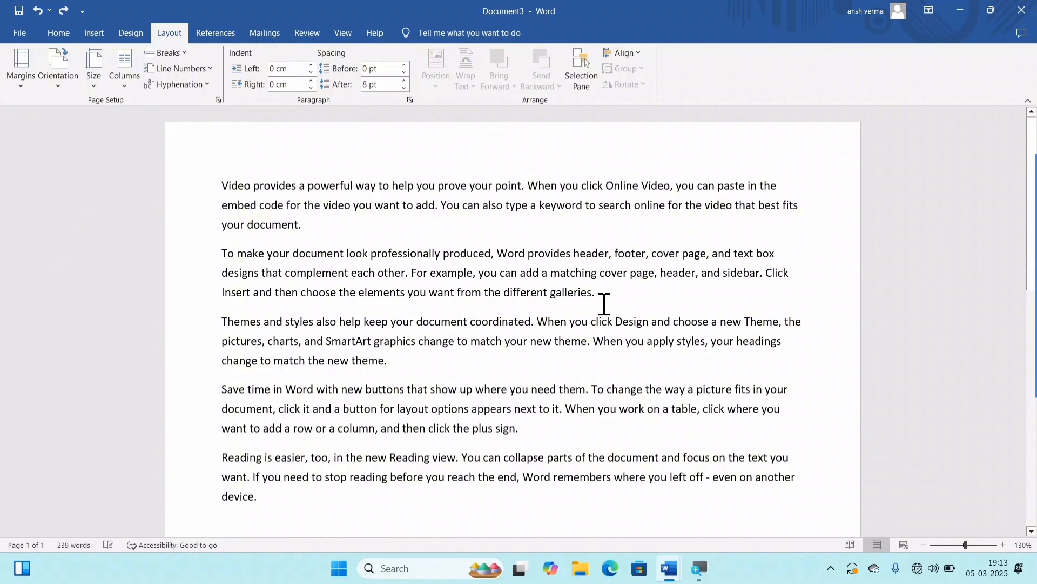
pyautogui.scroll(-10, 604, 303)
pyautogui.scroll(5, 569, 378)
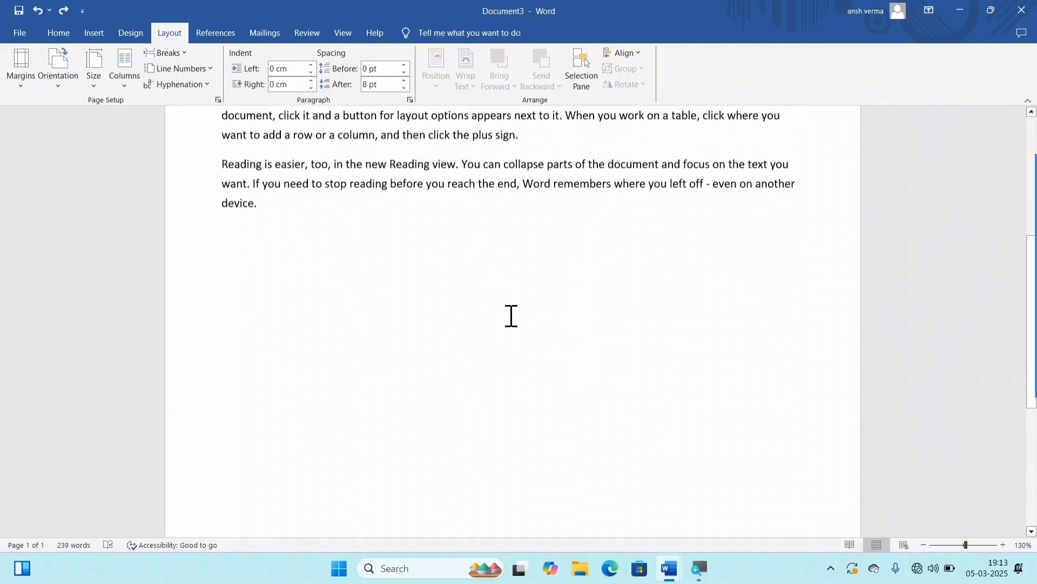
# Step: Insert a page break before the "Themes and styles" paragraph and look over both pages
pyautogui.scroll(5, 510, 310)
pyautogui.hotkey('ctrl', 'Return')
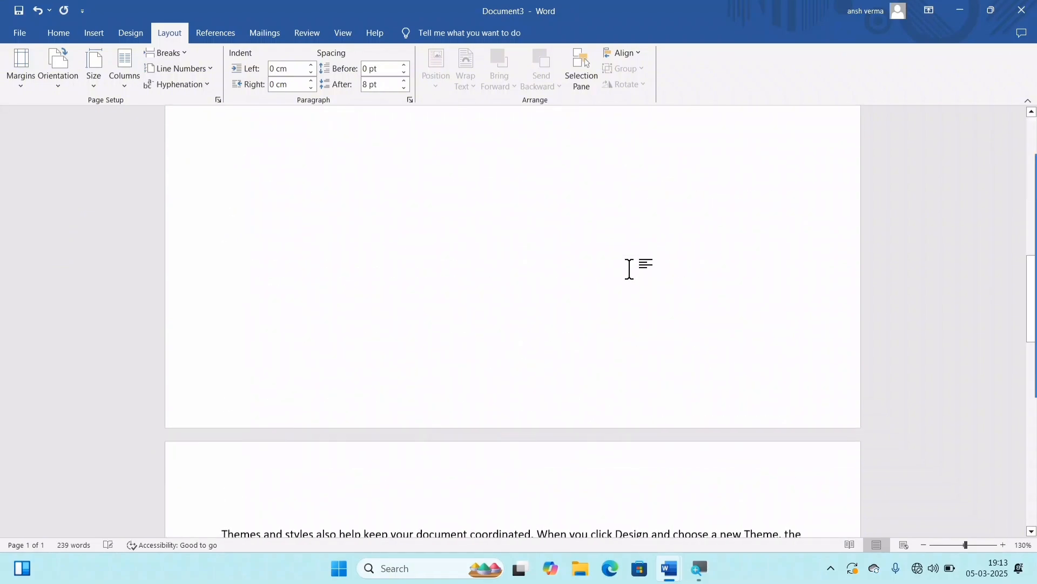
pyautogui.scroll(-2, 618, 311)
pyautogui.scroll(-5, 607, 282)
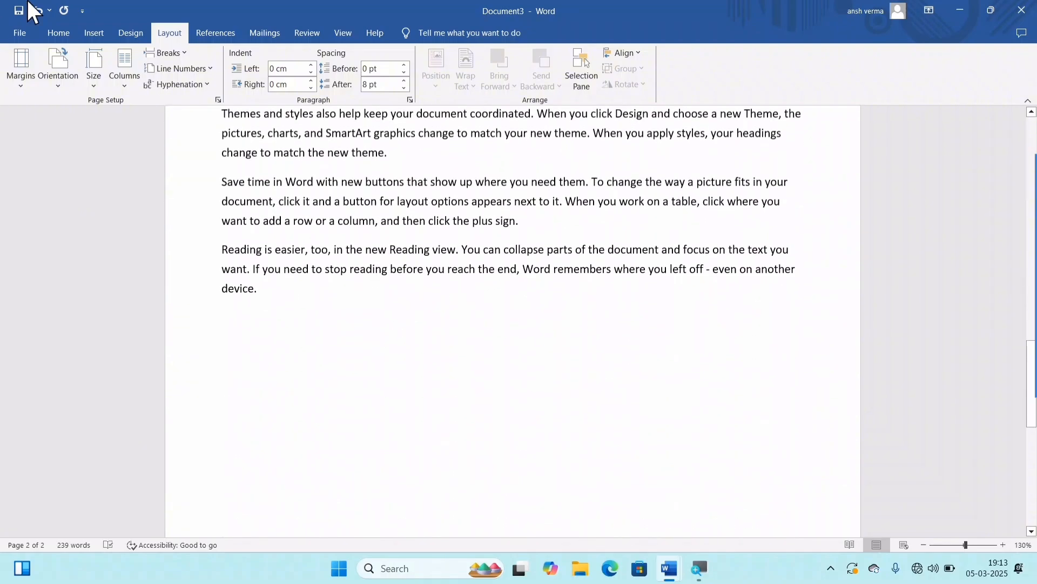
pyautogui.scroll(8, 620, 287)
pyautogui.scroll(6, 627, 260)
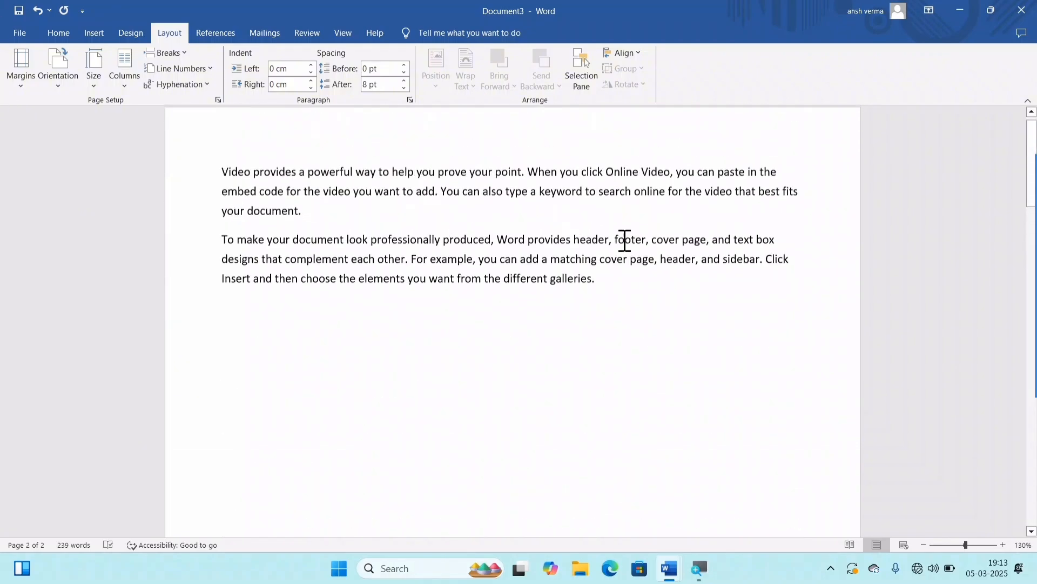
pyautogui.scroll(-10, 591, 259)
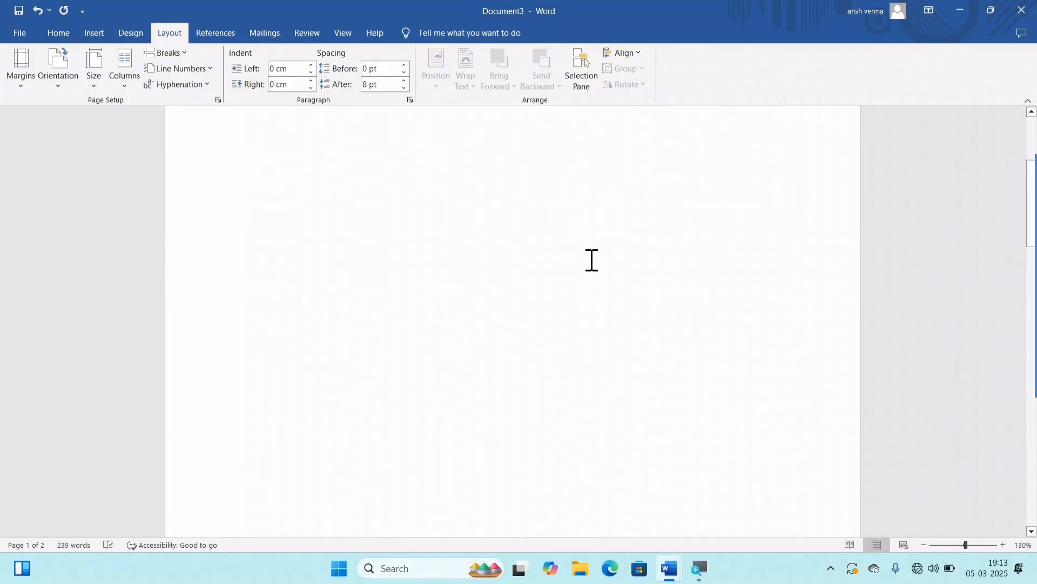
pyautogui.scroll(10, 605, 289)
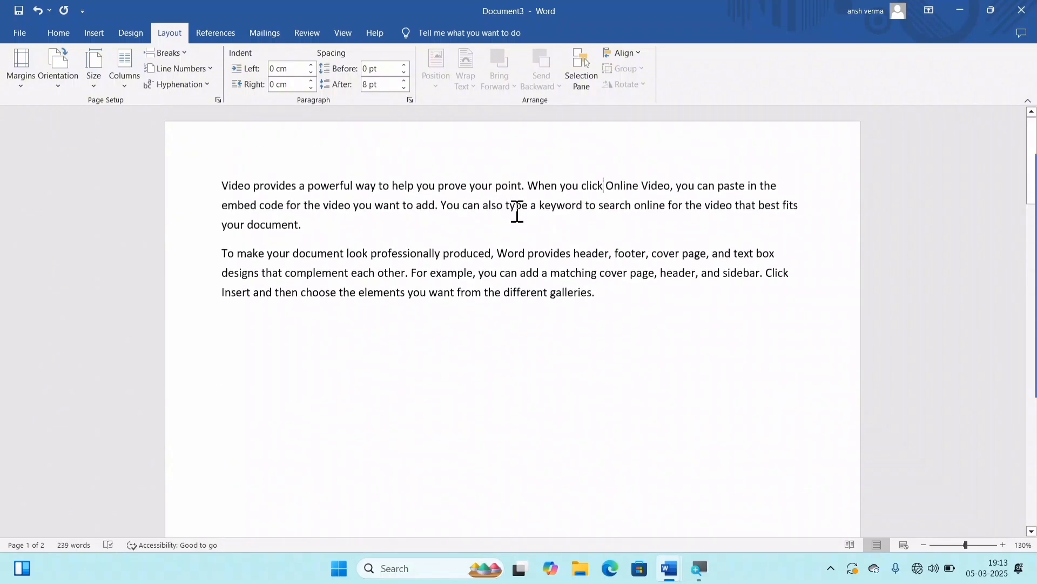
# Step: Add a Banded header with the title COMPUTER NOTES and return to the body text
pyautogui.click(85, 36)
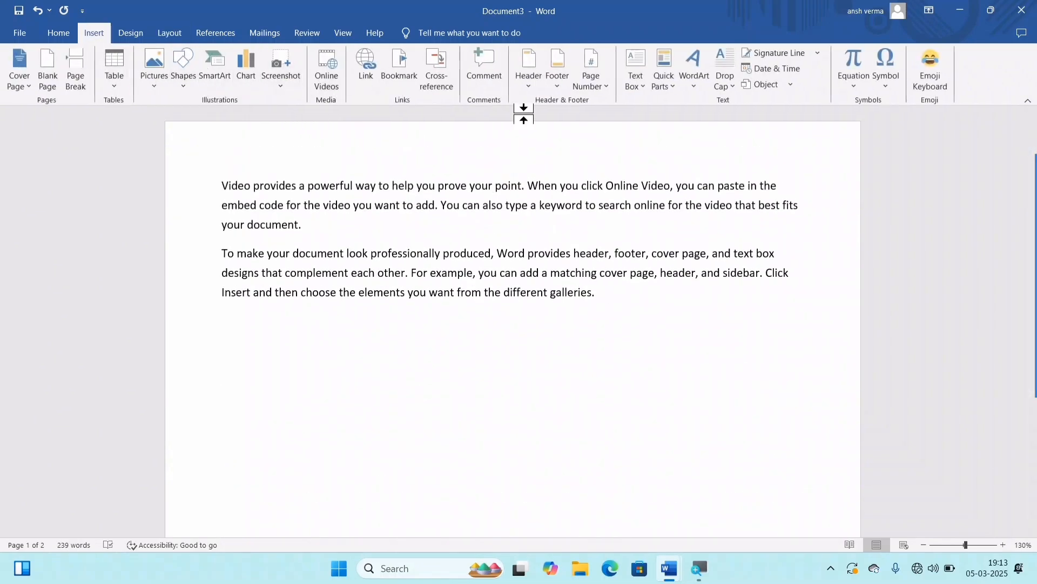
pyautogui.click(527, 86)
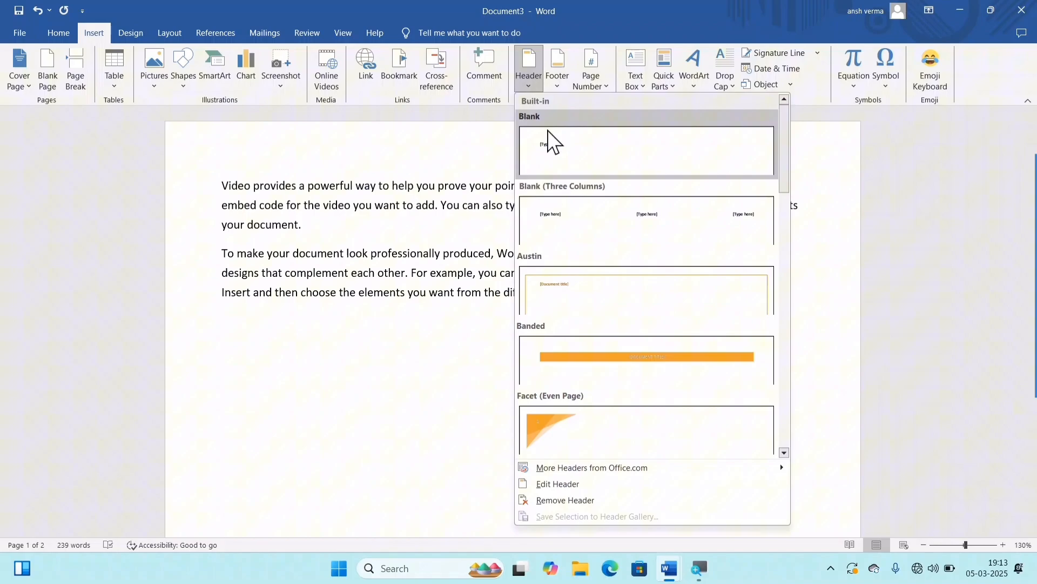
pyautogui.click(587, 361)
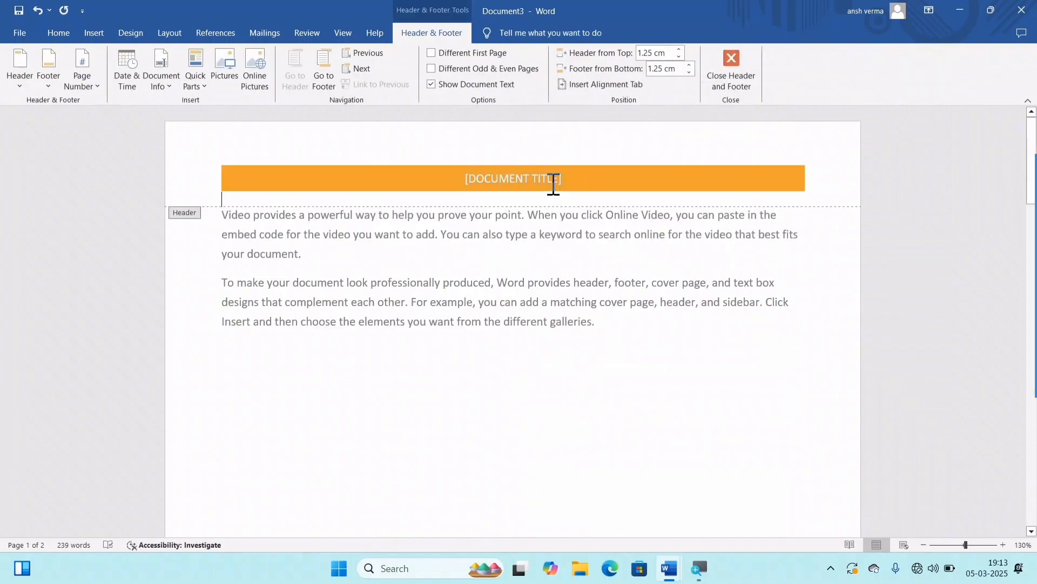
pyautogui.click(518, 175)
pyautogui.write('C')
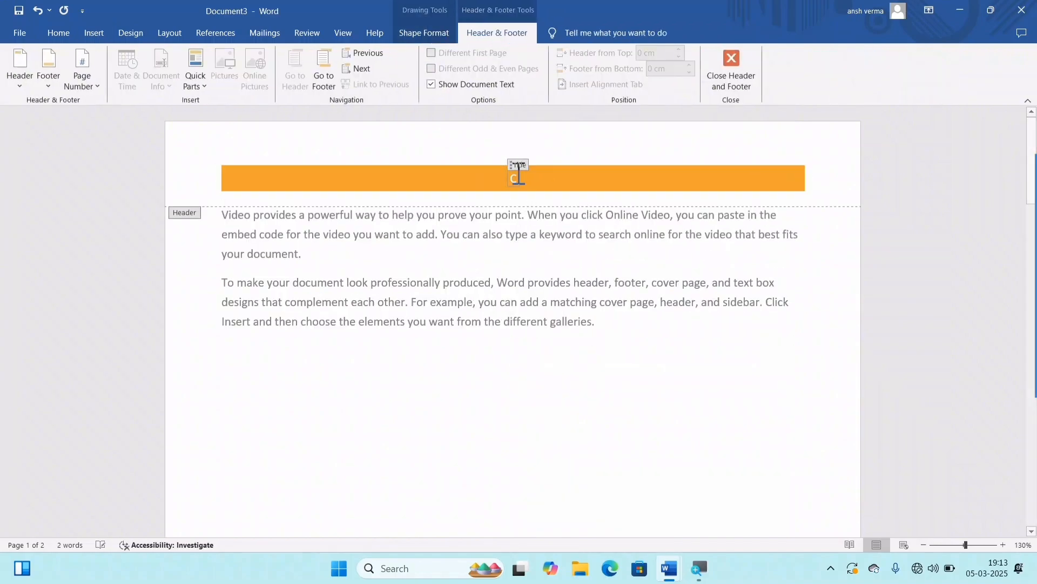
pyautogui.write('OMPUTER NOT')
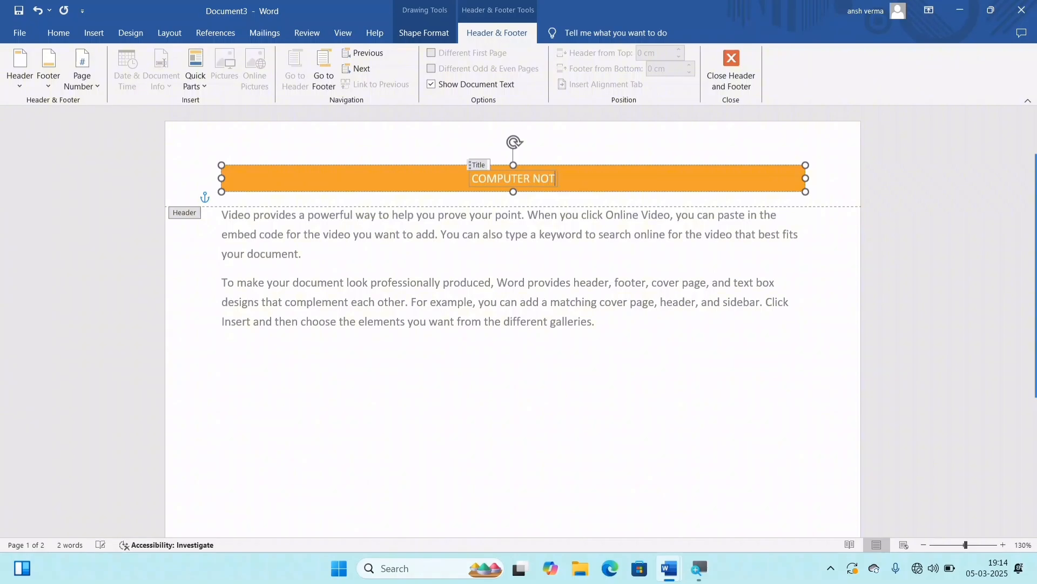
pyautogui.write('ES')
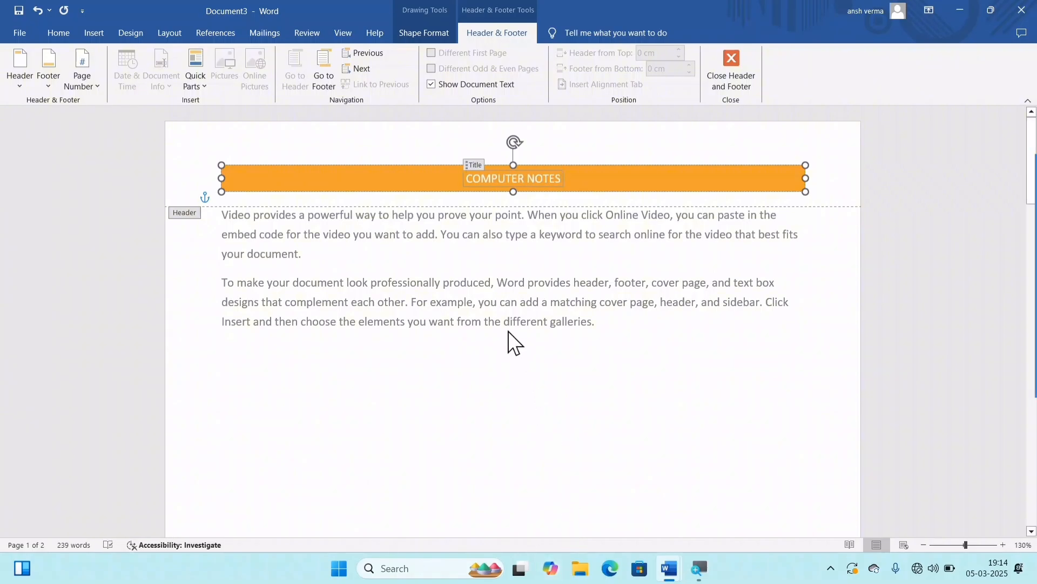
pyautogui.doubleClick(501, 306)
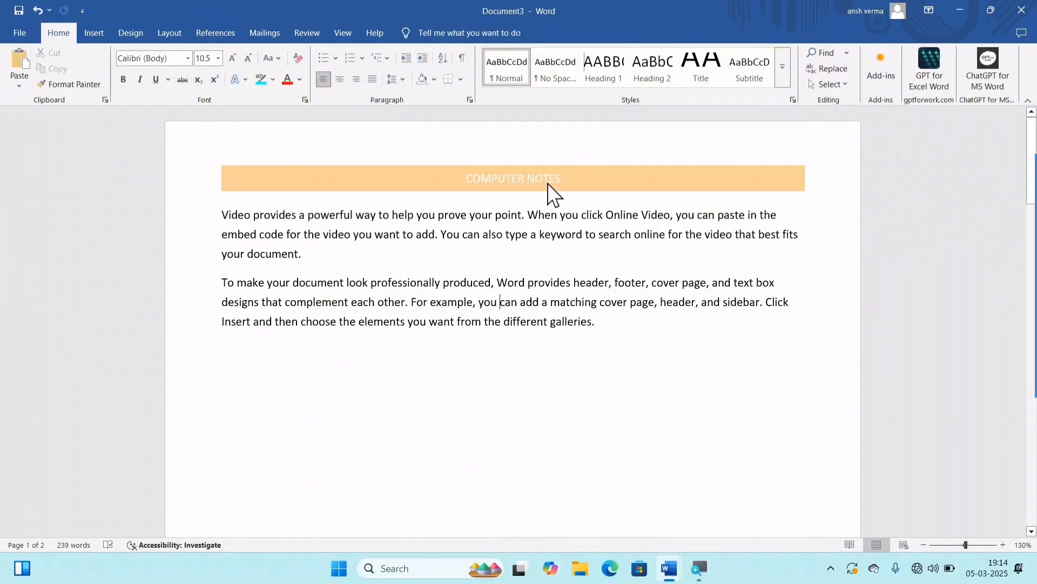
# Step: Examine how the header appears on the first and second pages
pyautogui.scroll(-15, 529, 182)
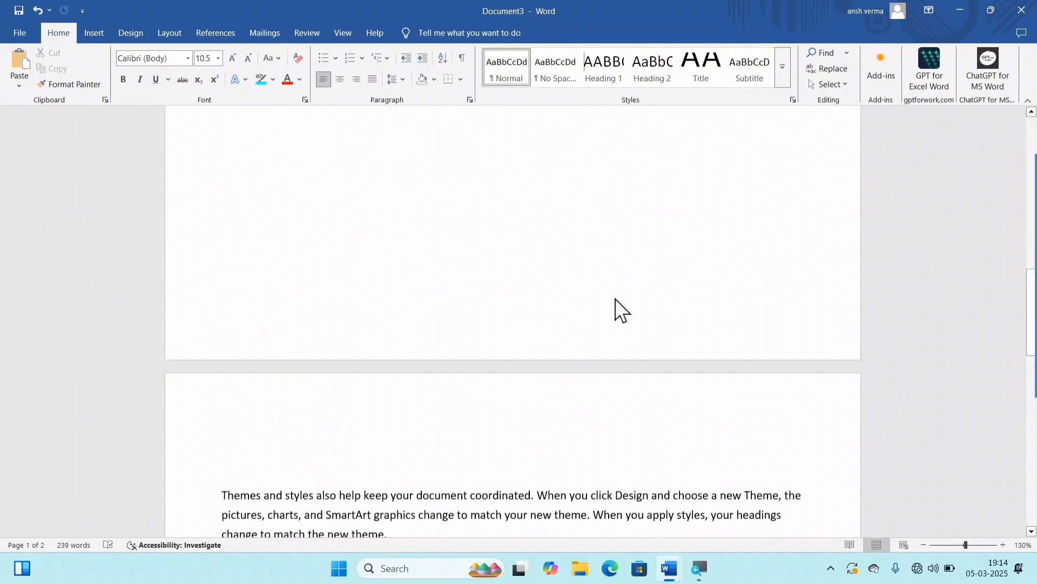
pyautogui.scroll(4, 630, 315)
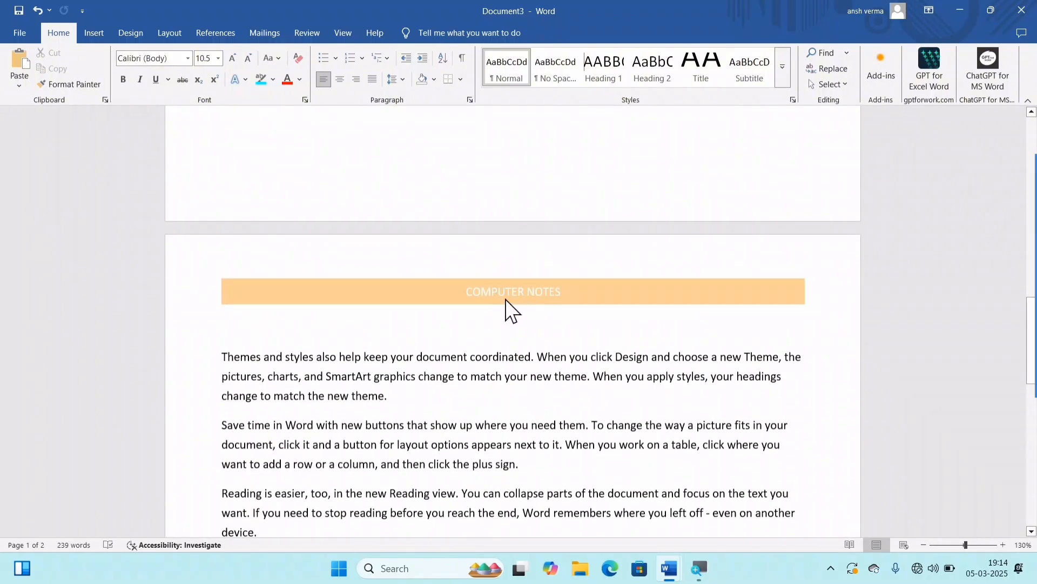
pyautogui.scroll(10, 506, 300)
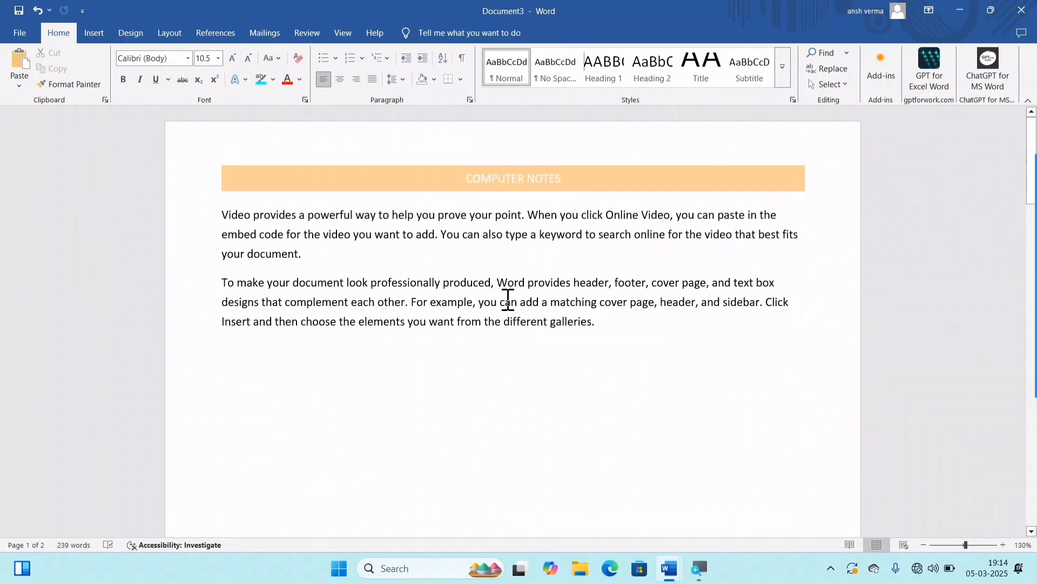
pyautogui.scroll(-10, 508, 299)
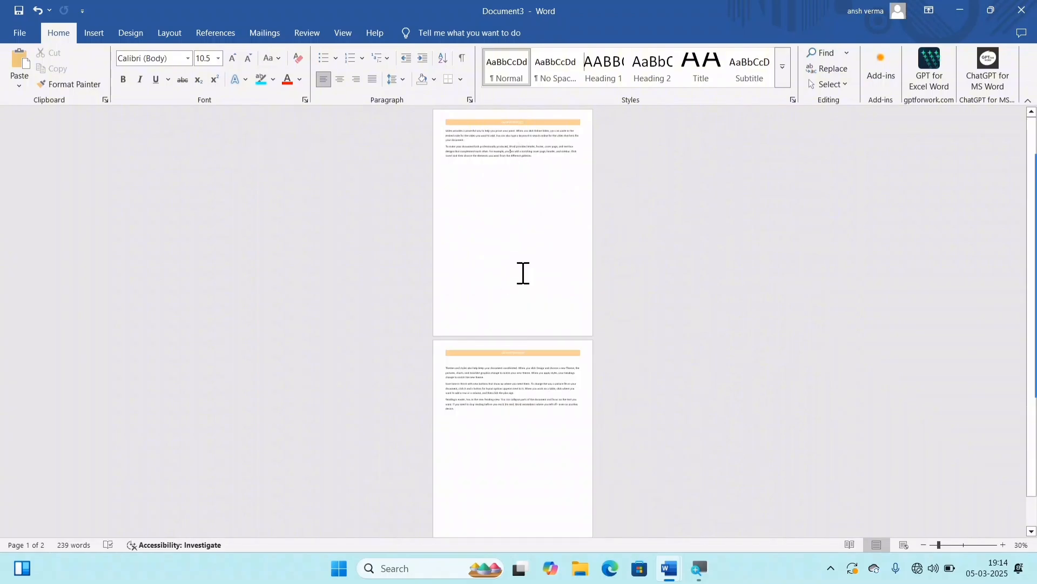
pyautogui.scroll(10, 522, 363)
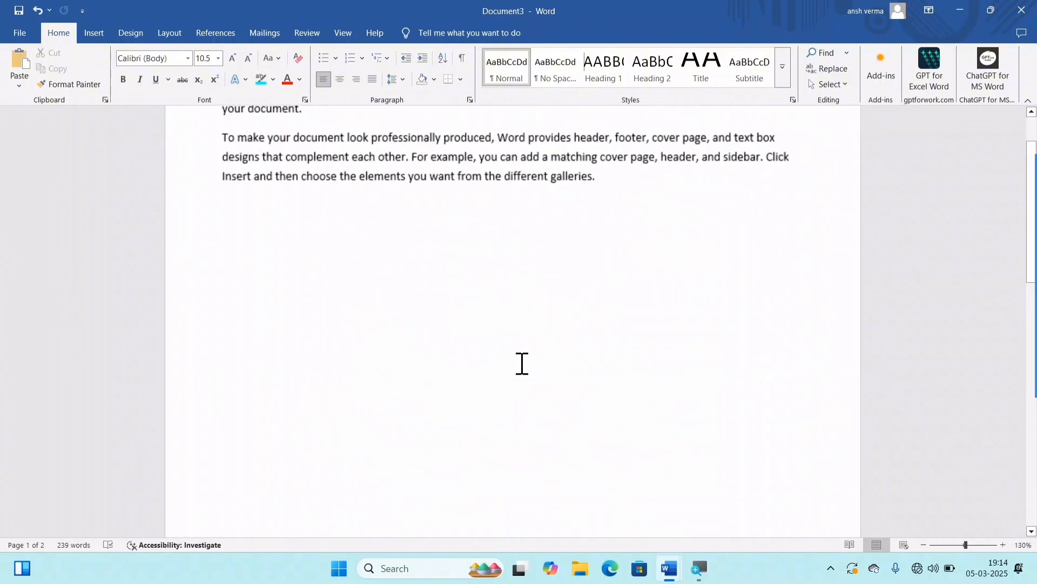
pyautogui.scroll(3, 522, 364)
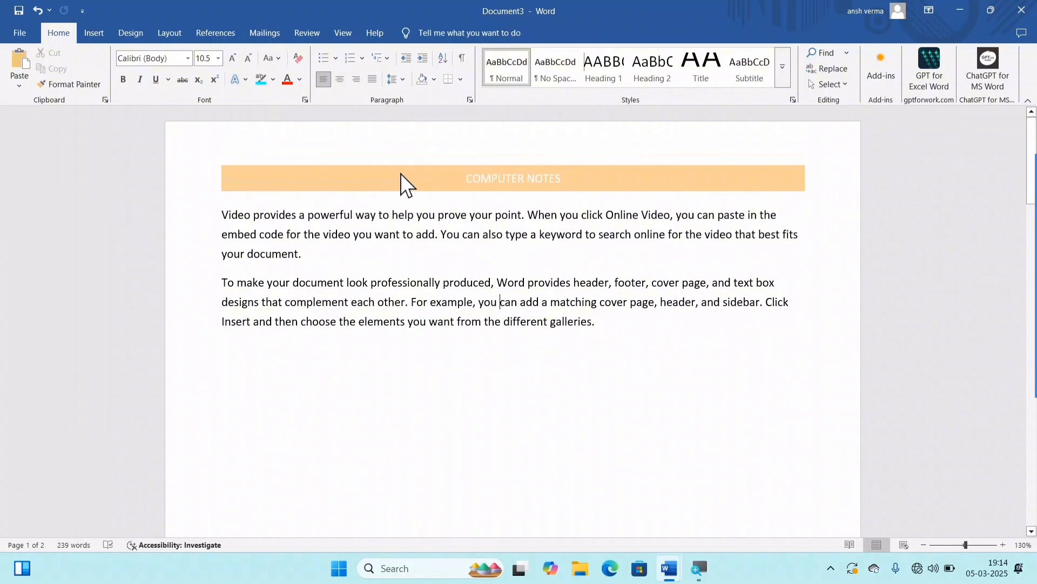
pyautogui.scroll(-10, 670, 407)
pyautogui.scroll(-3, 472, 401)
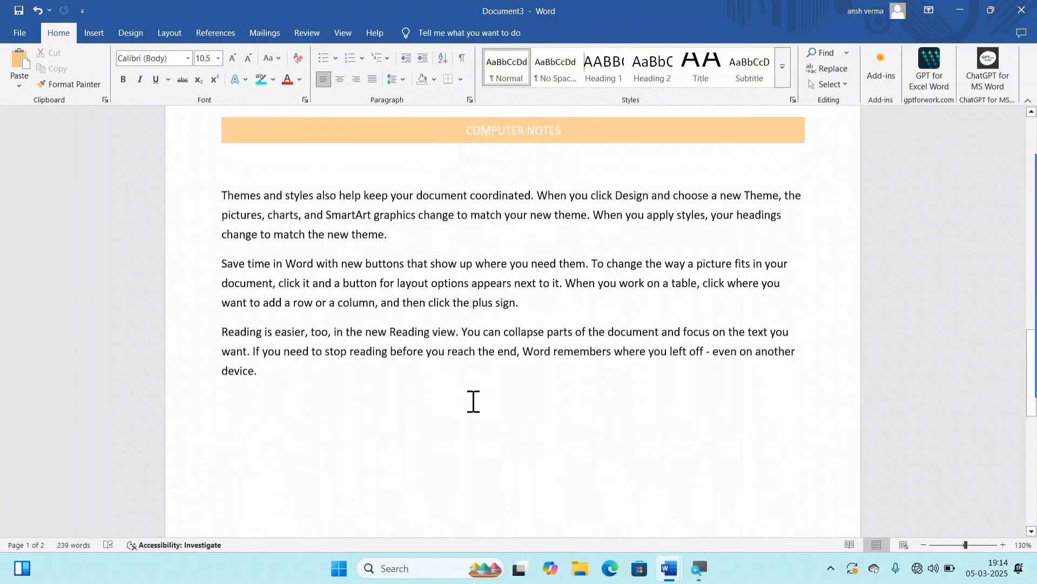
pyautogui.scroll(12, 470, 398)
pyautogui.scroll(2, 493, 378)
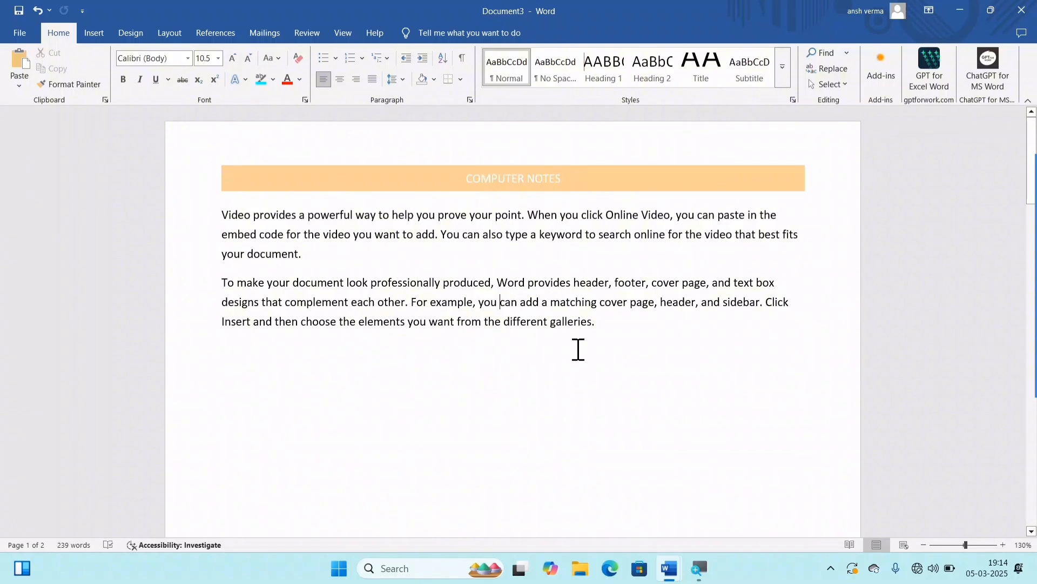
# Step: Undo the header and the page break, and look over the restored text
pyautogui.hotkey('ctrl', 'z')
pyautogui.hotkey('ctrl', 'z')
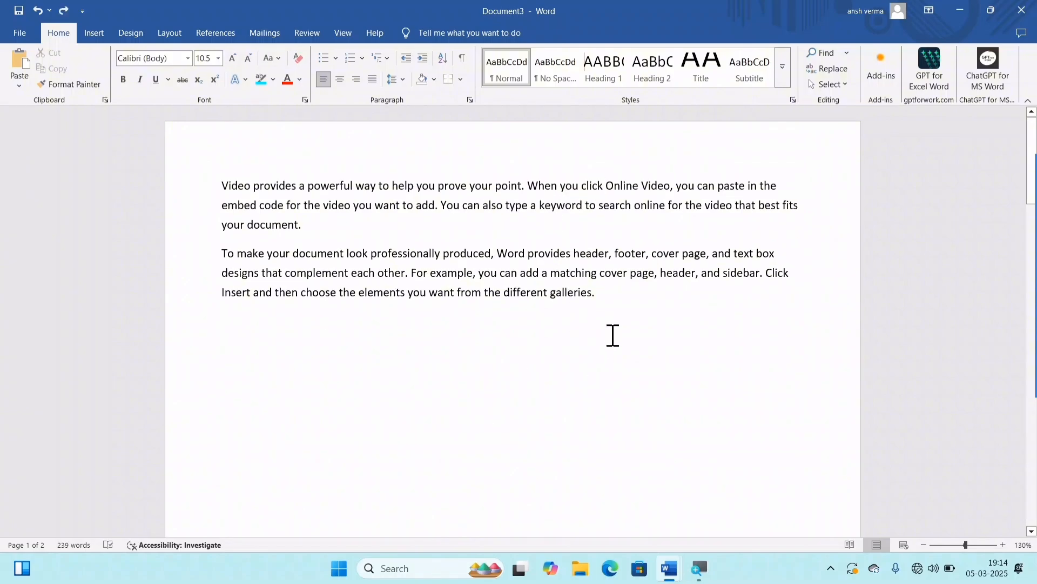
pyautogui.scroll(-8, 606, 335)
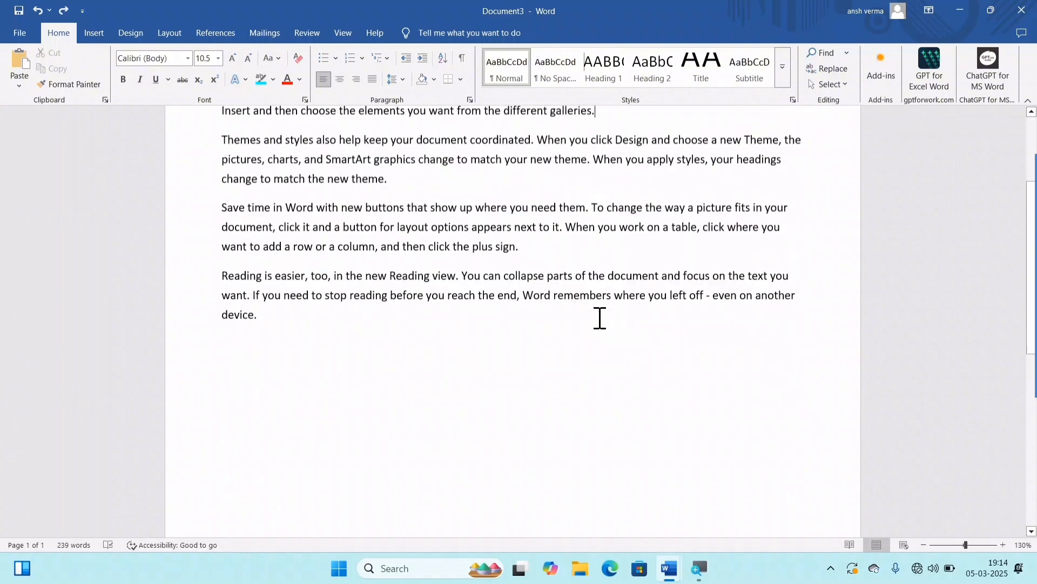
pyautogui.scroll(4, 611, 359)
pyautogui.scroll(5, 611, 359)
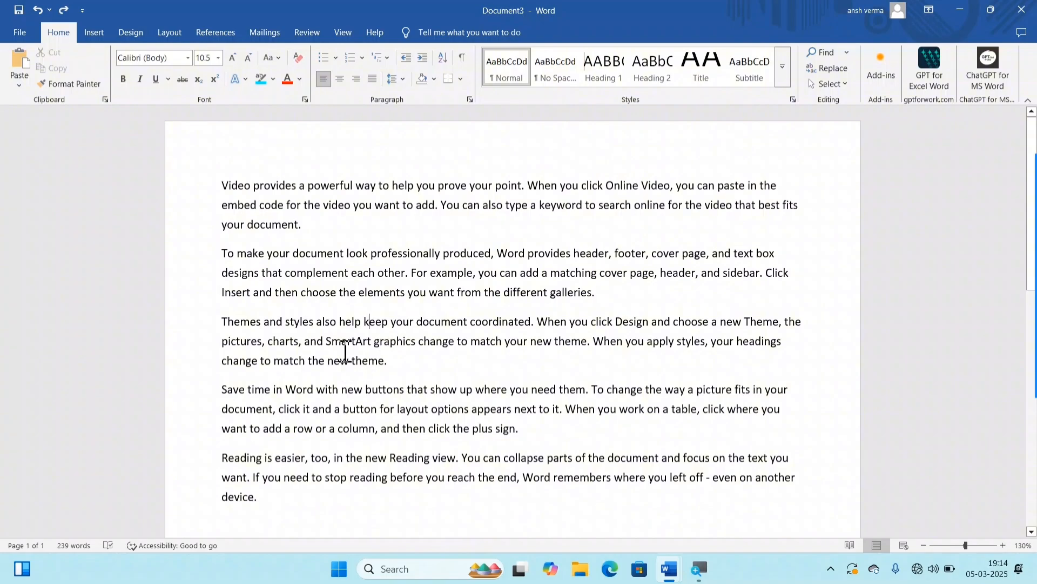
# Step: Insert a Next Page section break after the "k" of "keep" in the "Themes and styles" paragraph and check both pages
pyautogui.click(171, 31)
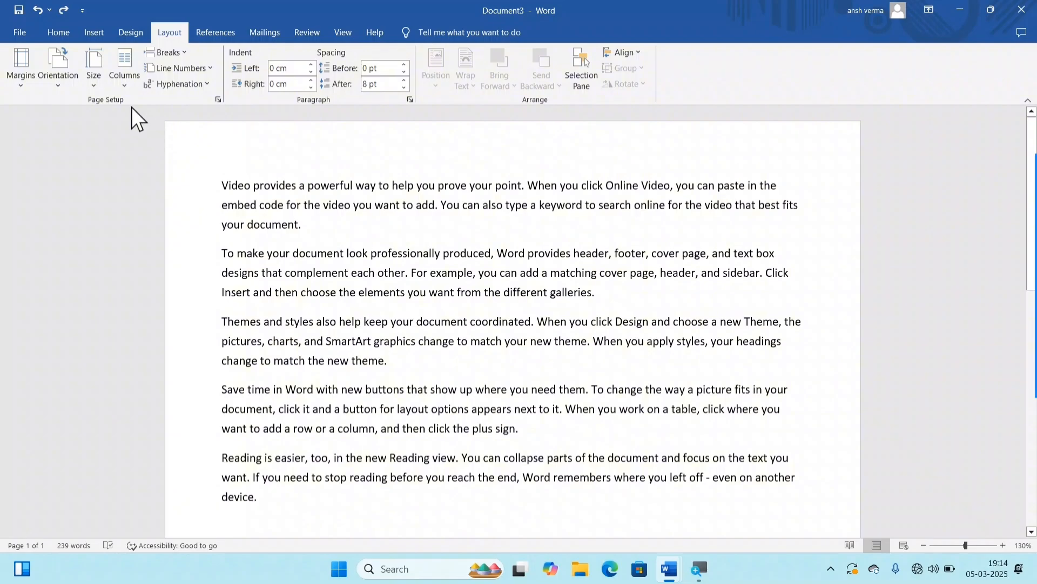
pyautogui.click(164, 55)
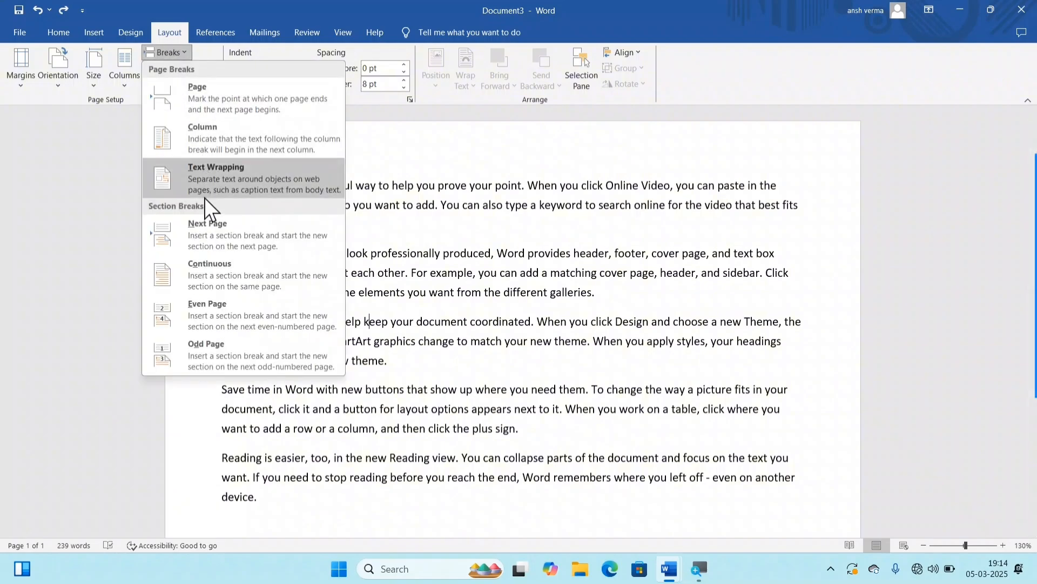
pyautogui.click(231, 228)
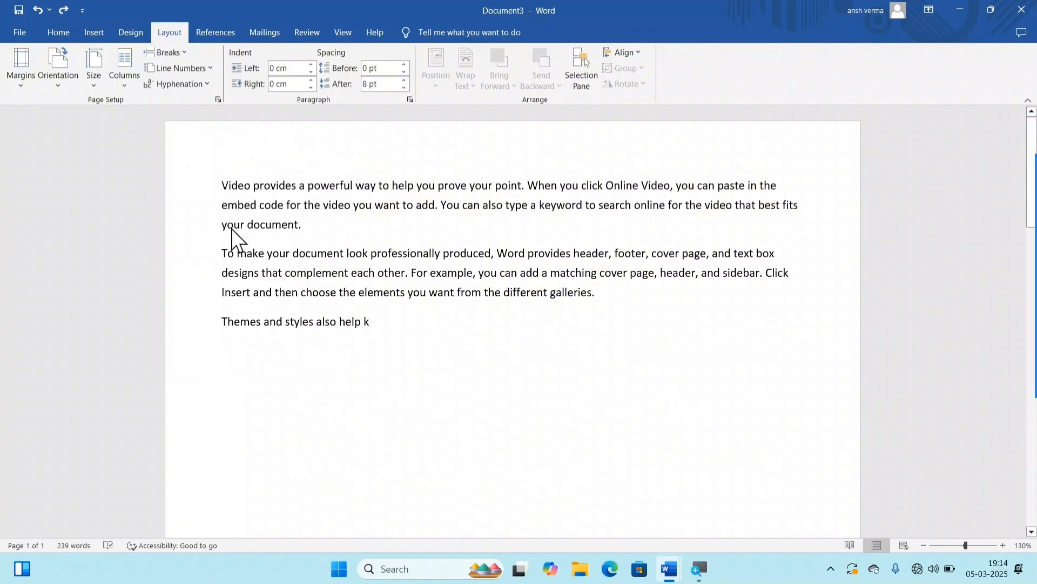
pyautogui.scroll(8, 400, 289)
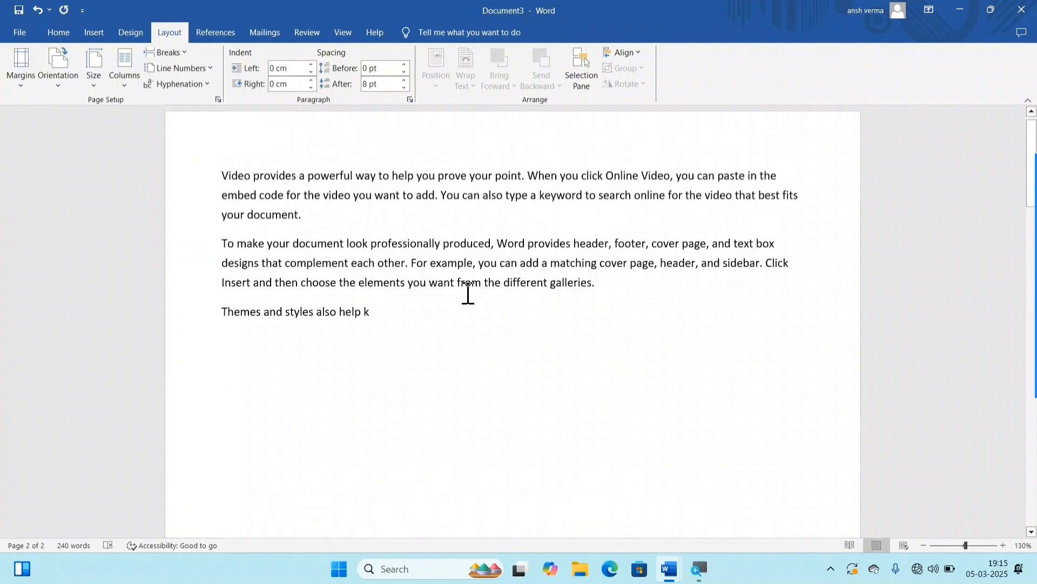
pyautogui.scroll(-8, 387, 324)
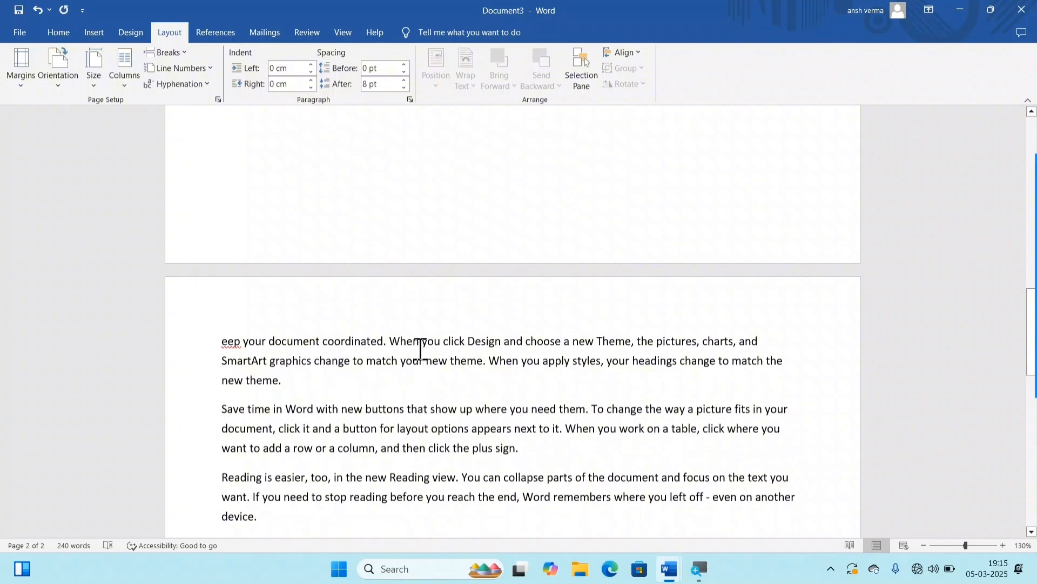
pyautogui.scroll(8, 418, 348)
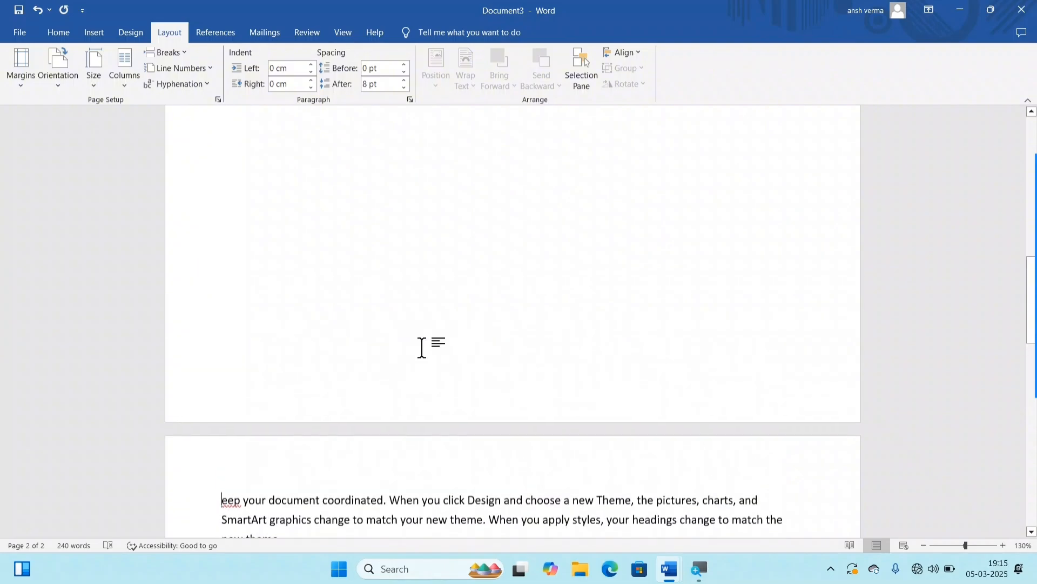
pyautogui.scroll(2, 436, 378)
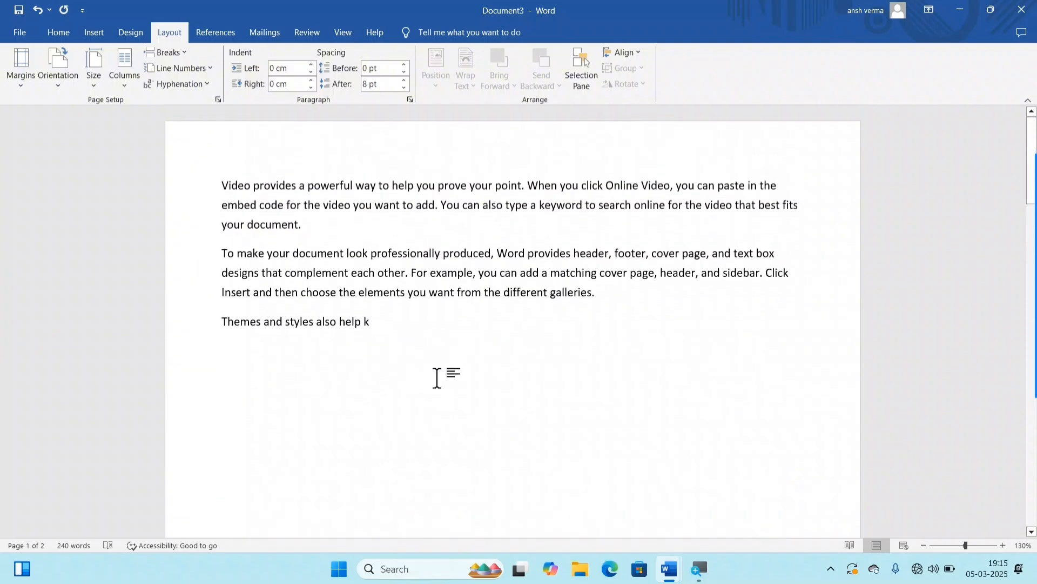
# Step: Show paragraph marks and hidden formatting symbols, and examine the section break after "Themes and styles also help k"
pyautogui.click(69, 33)
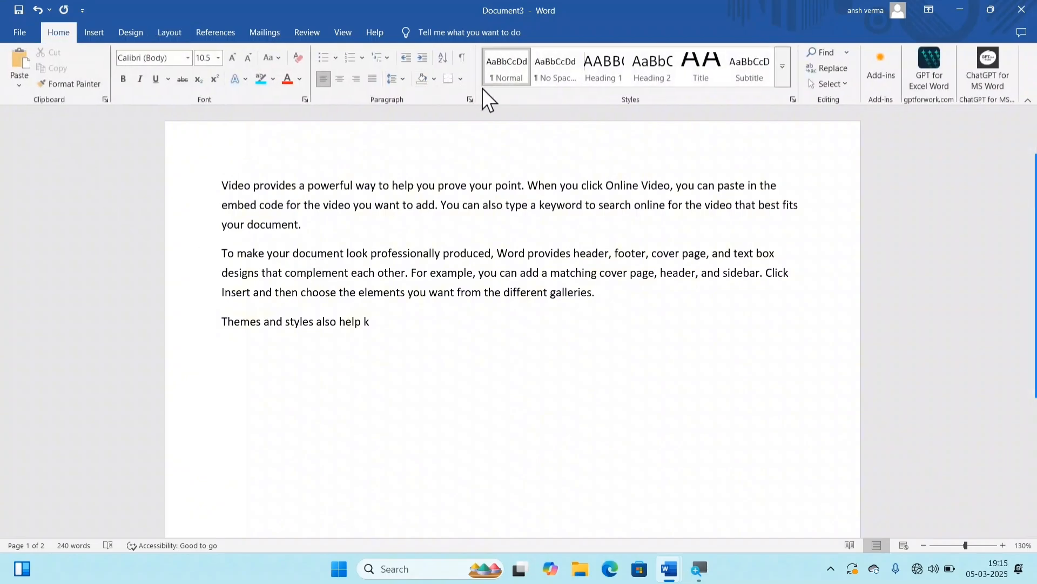
pyautogui.click(464, 58)
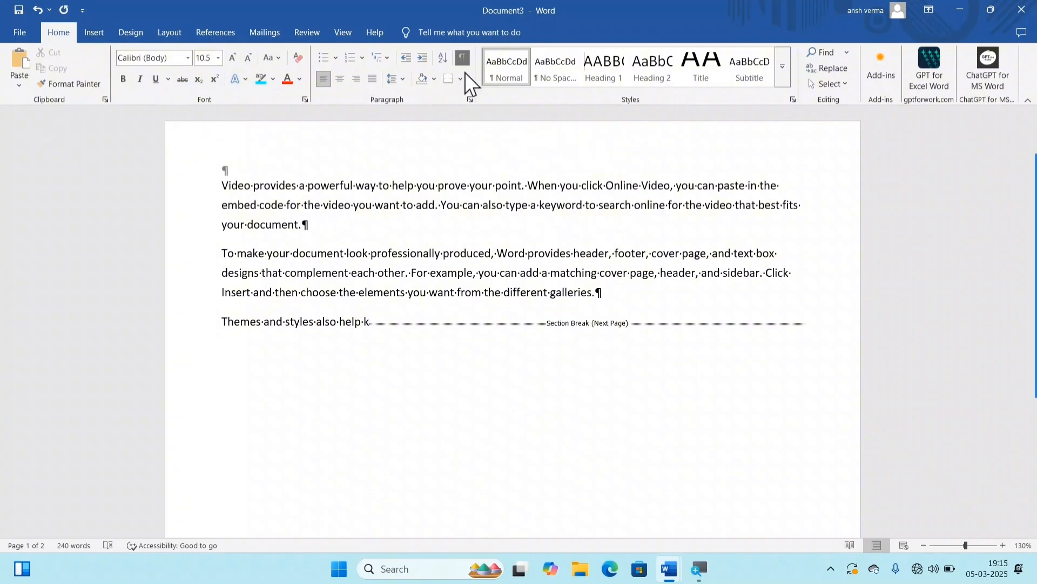
pyautogui.scroll(8, 570, 355)
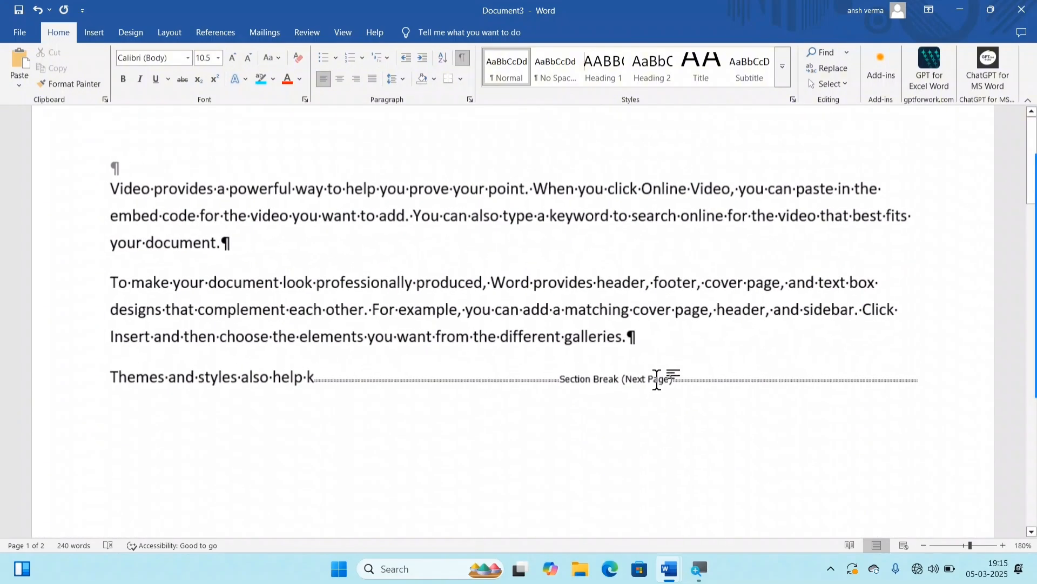
pyautogui.scroll(-8, 693, 376)
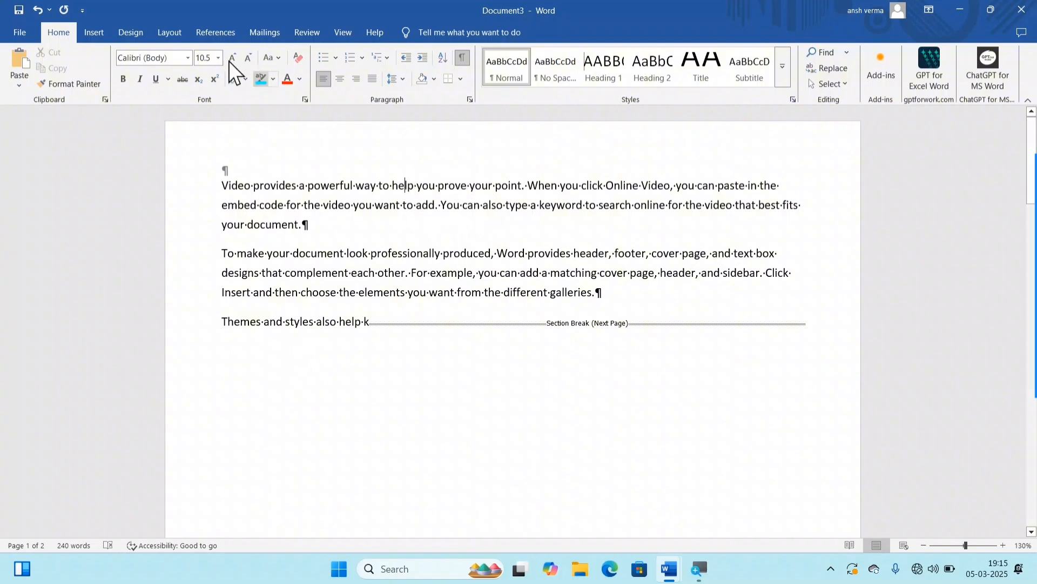
# Step: Add a Banded header on the first page and replace its title with COMPUTER POINT LMP
pyautogui.click(94, 32)
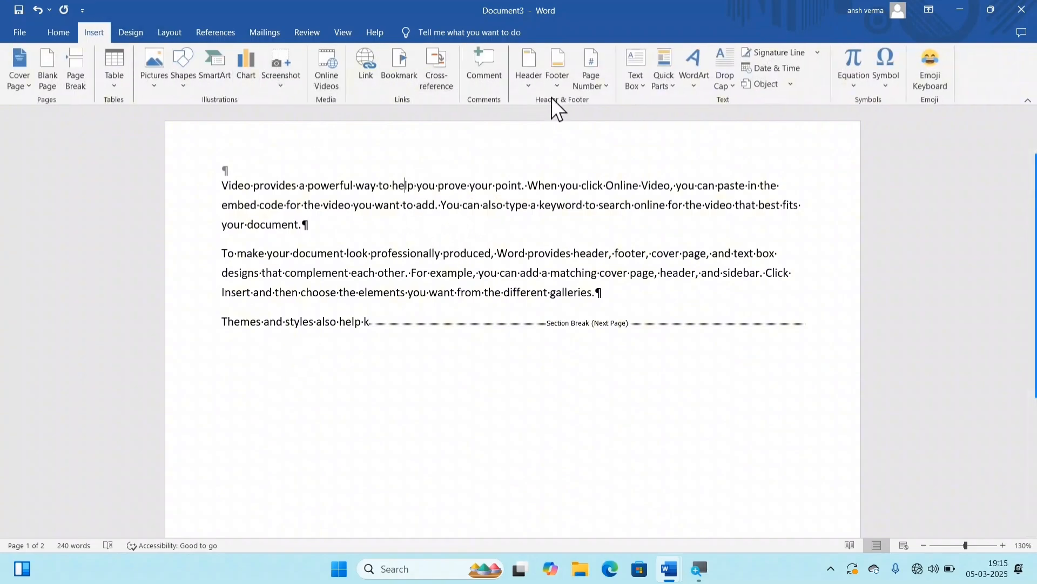
pyautogui.click(530, 83)
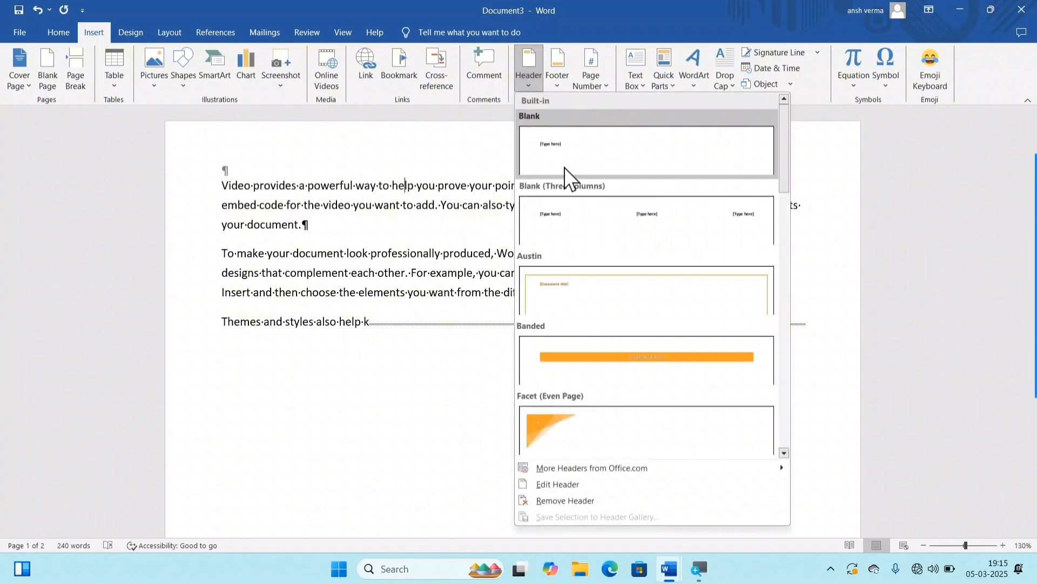
pyautogui.click(606, 373)
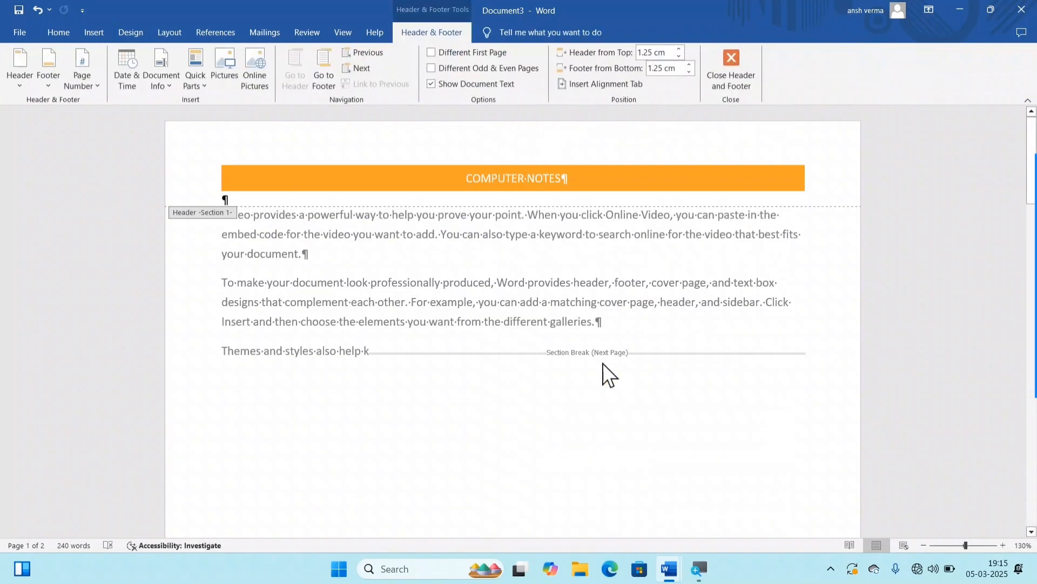
pyautogui.doubleClick(512, 178)
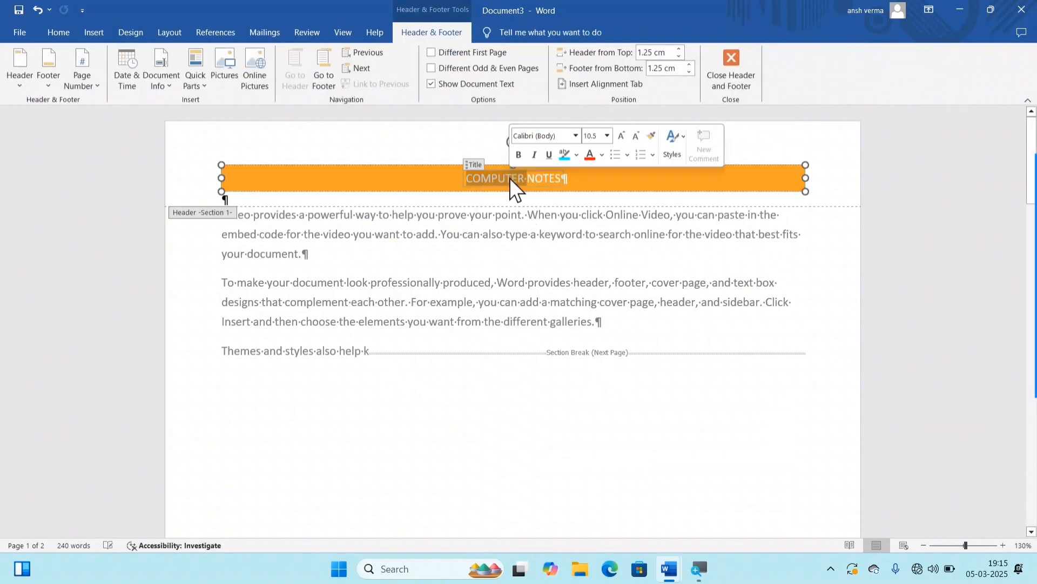
pyautogui.write('COMPU')
pyautogui.press('BackSpace')
pyautogui.press('BackSpace')
pyautogui.press('BackSpace')
pyautogui.press('BackSpace')
pyautogui.press('BackSpace')
pyautogui.press('BackSpace')
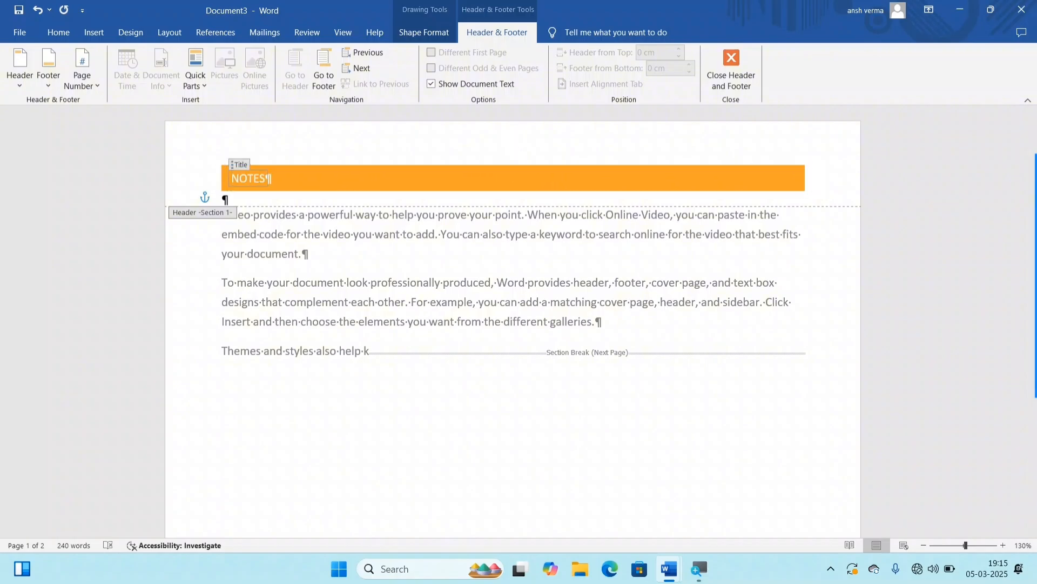
pyautogui.press('Delete')
pyautogui.press('Delete')
pyautogui.press('Delete')
pyautogui.press('Delete')
pyautogui.press('Delete')
pyautogui.press('Delete')
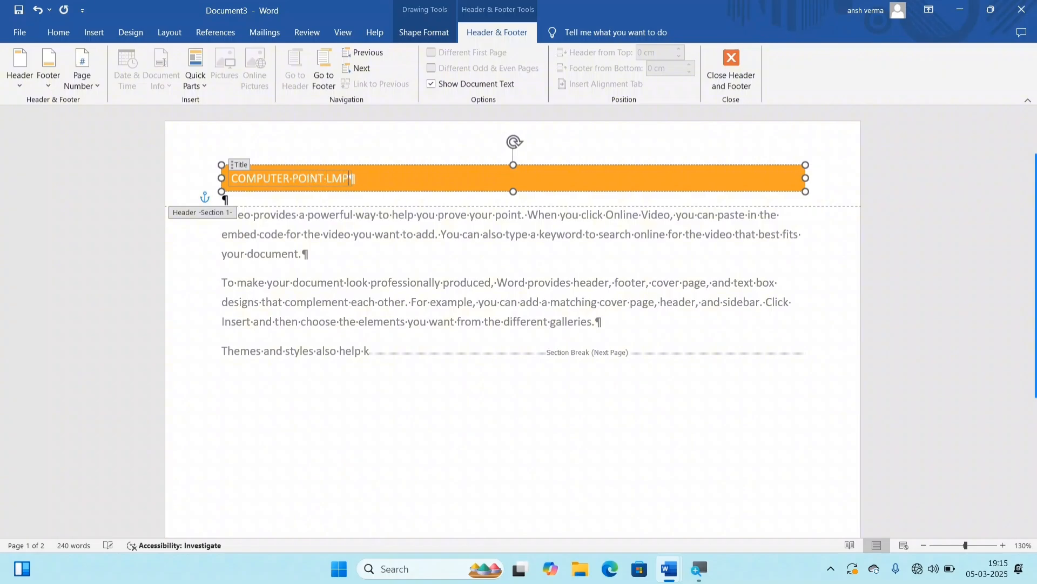
# Step: Compare the header text and its section labels on the first and second pages
pyautogui.scroll(-10, 484, 178)
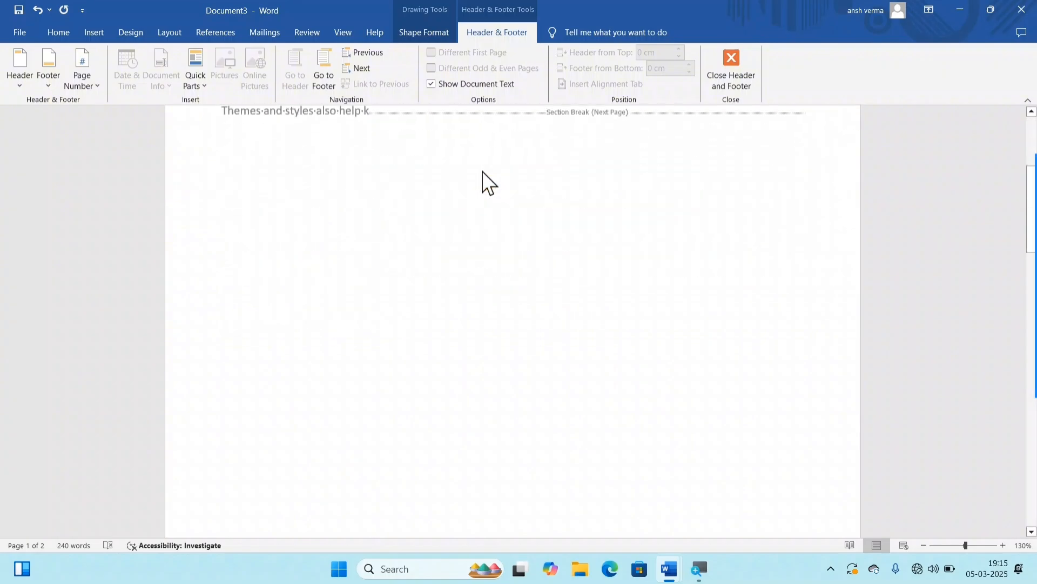
pyautogui.scroll(-2, 510, 383)
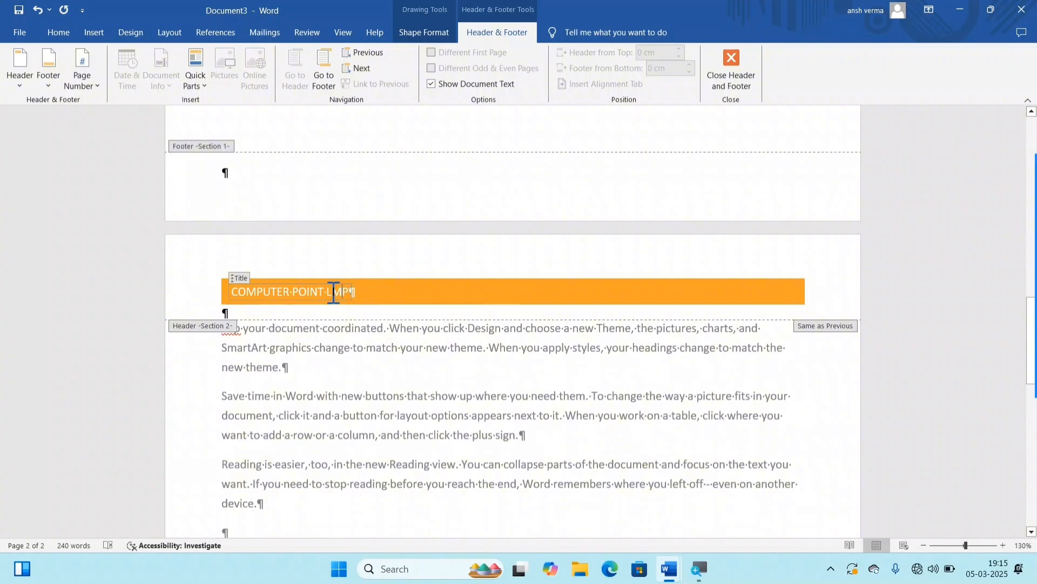
pyautogui.click(355, 297)
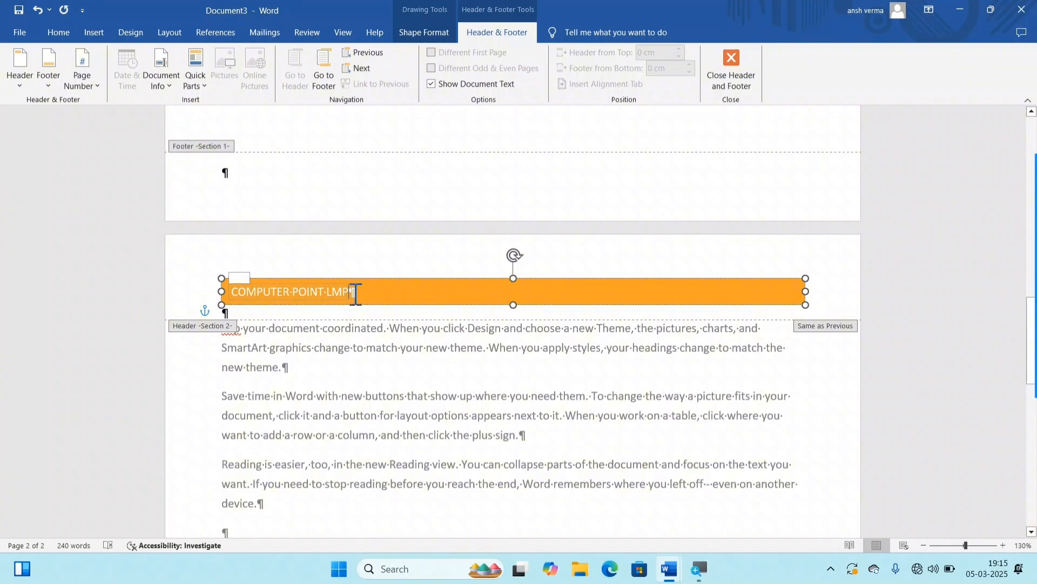
pyautogui.scroll(-8, 398, 278)
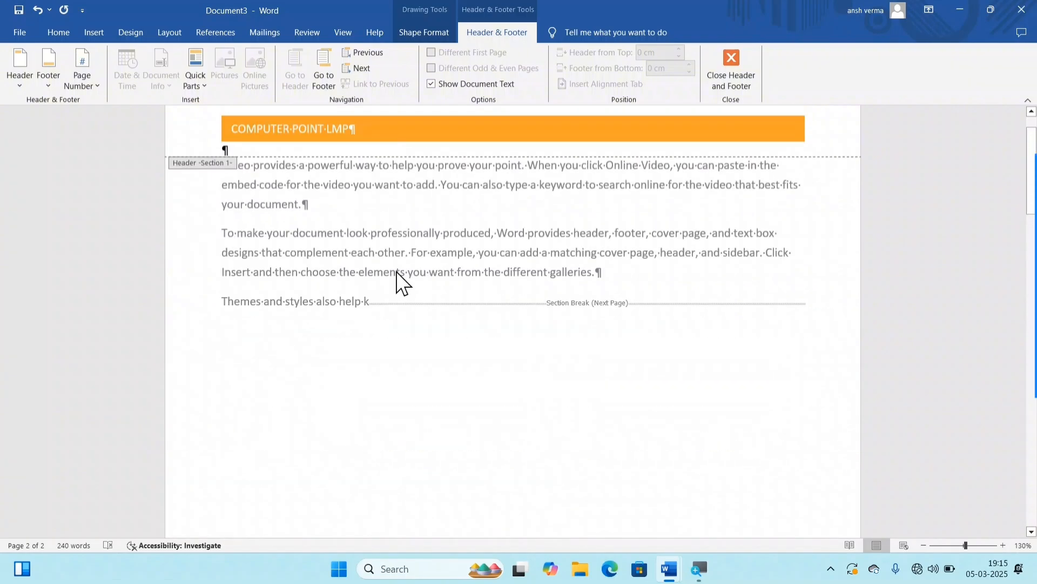
pyautogui.scroll(1, 374, 213)
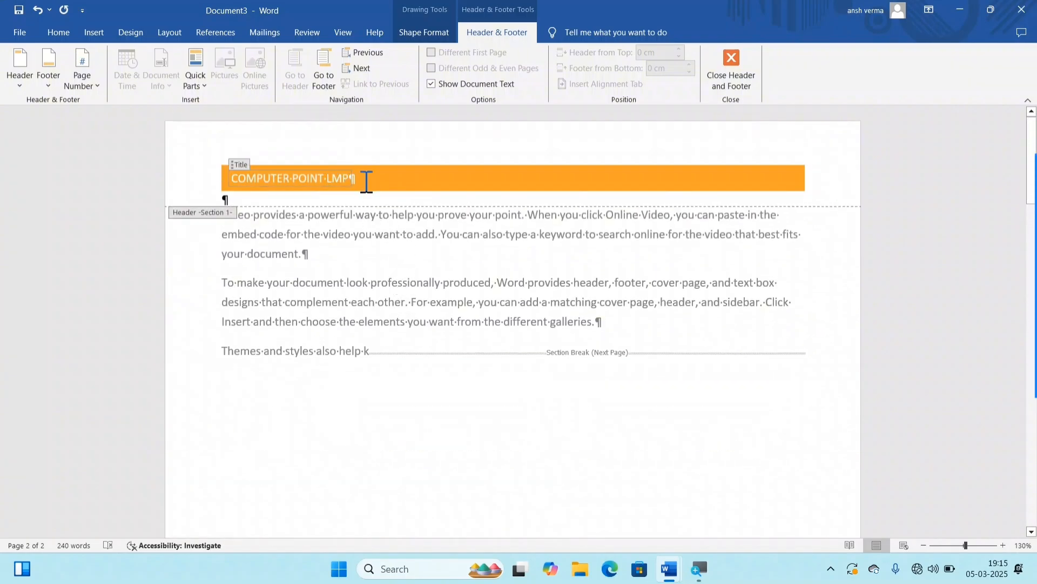
pyautogui.scroll(-15, 401, 241)
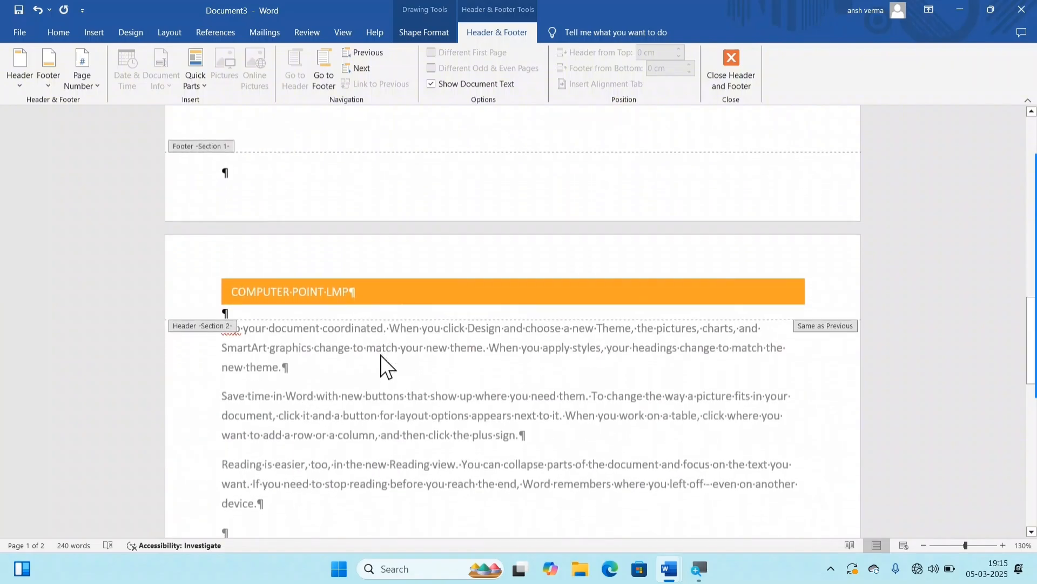
pyautogui.click(342, 172)
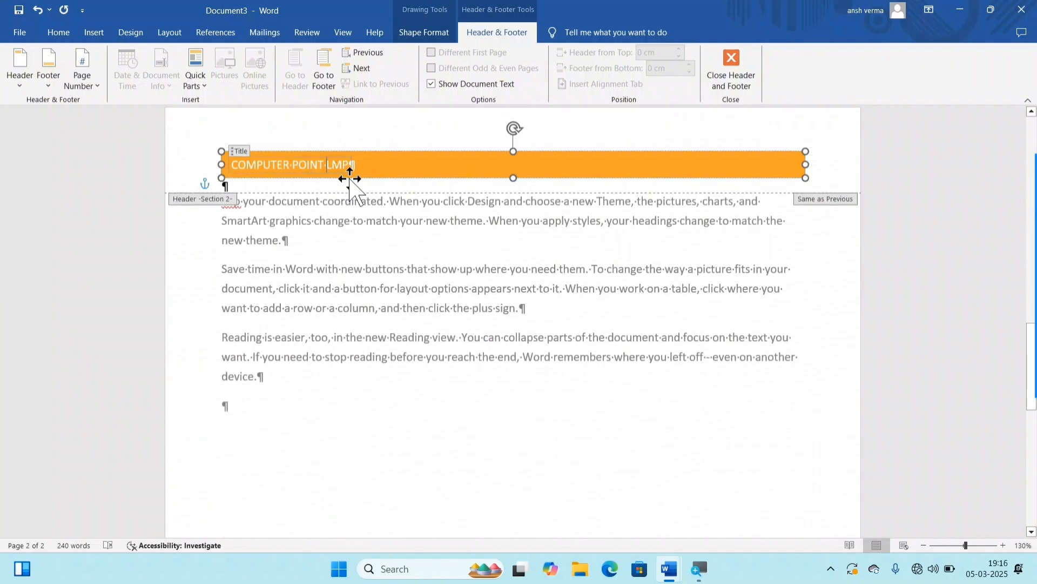
pyautogui.scroll(-1, 378, 205)
pyautogui.scroll(3, 532, 246)
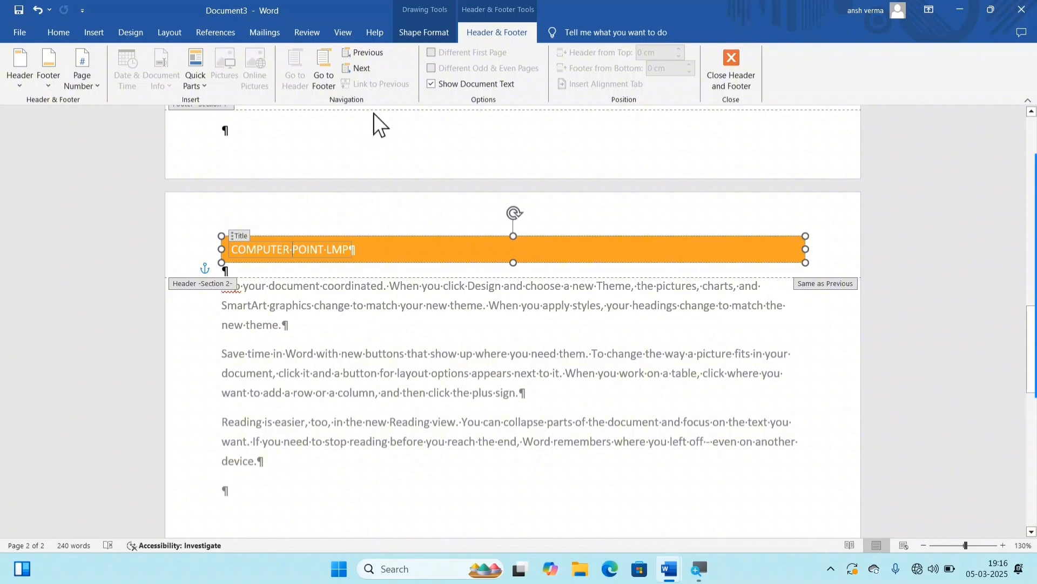
# Step: Replace the Section 2 header title with COMPUTER POINT LMP 111111, check the first page's header and return to the body text
pyautogui.tripleClick(345, 252)
pyautogui.press('Delete')
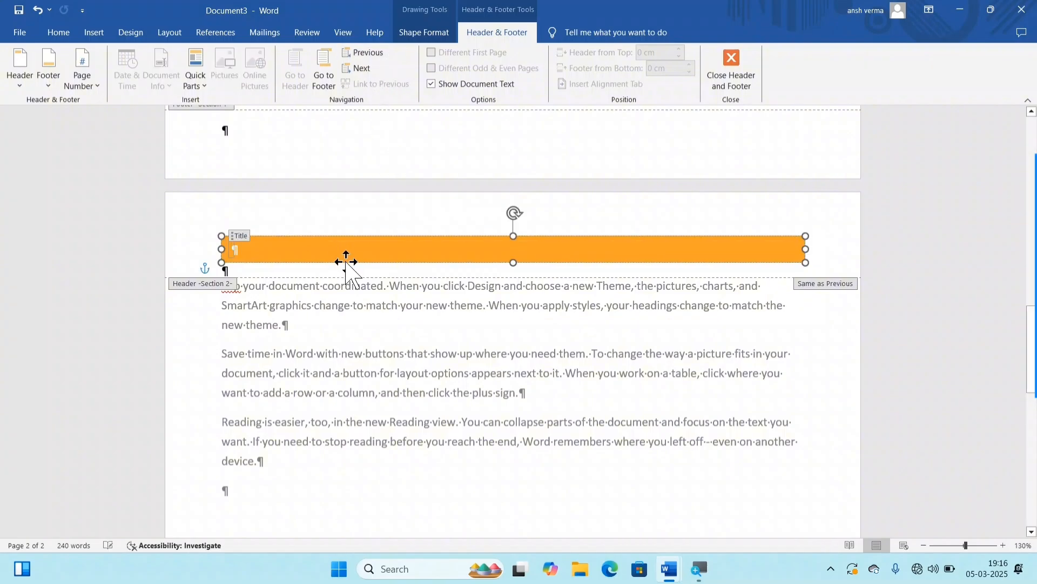
pyautogui.write('COMPUTER POINT LMP 111111')
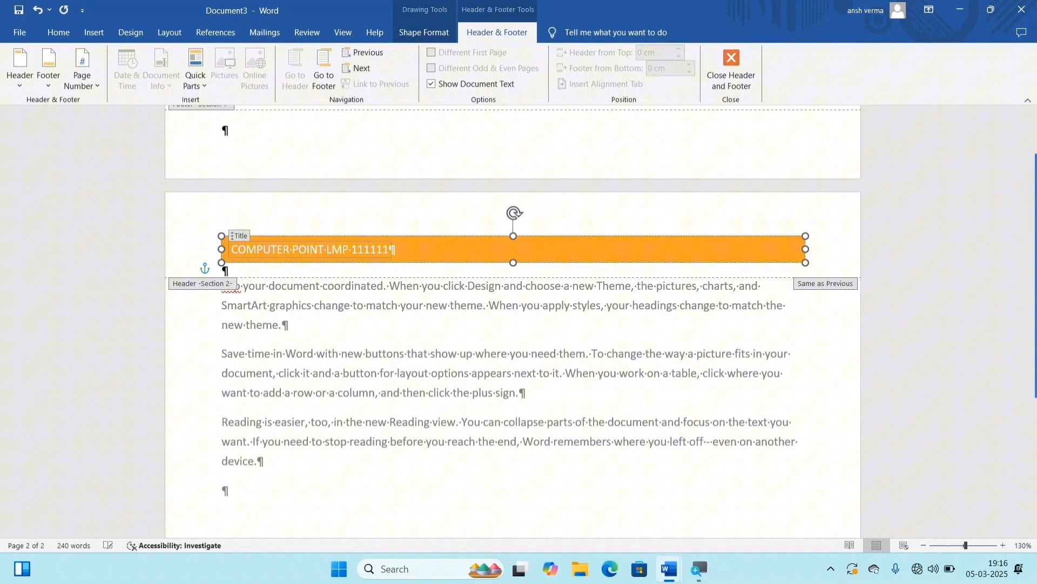
pyautogui.scroll(15, 351, 265)
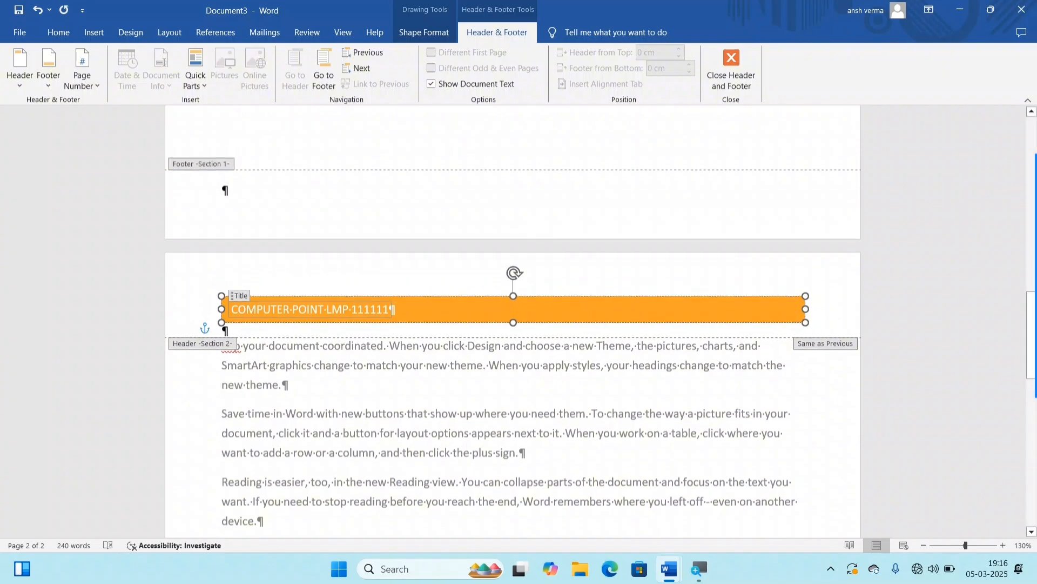
pyautogui.click(423, 181)
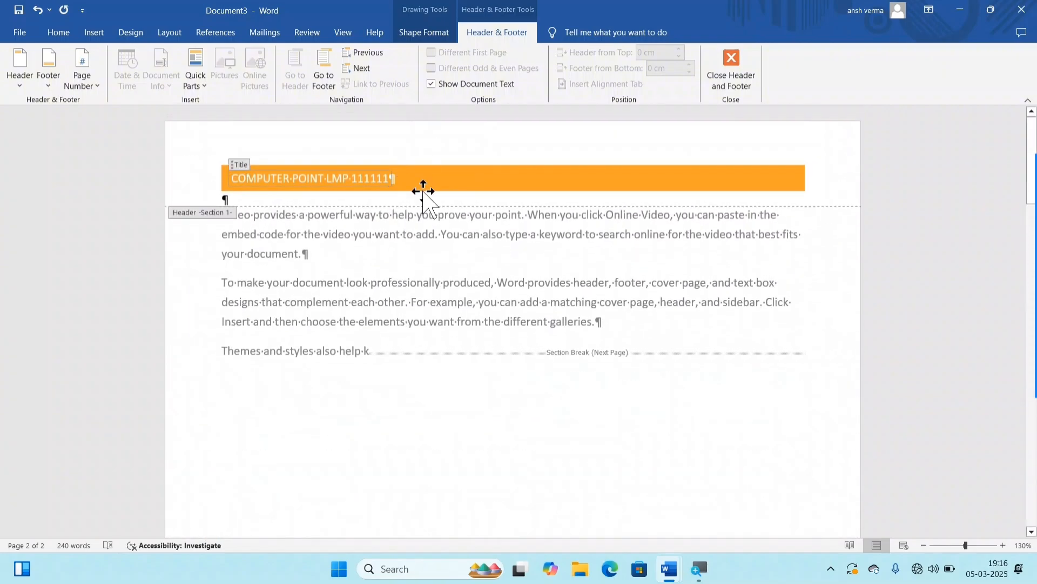
pyautogui.doubleClick(401, 250)
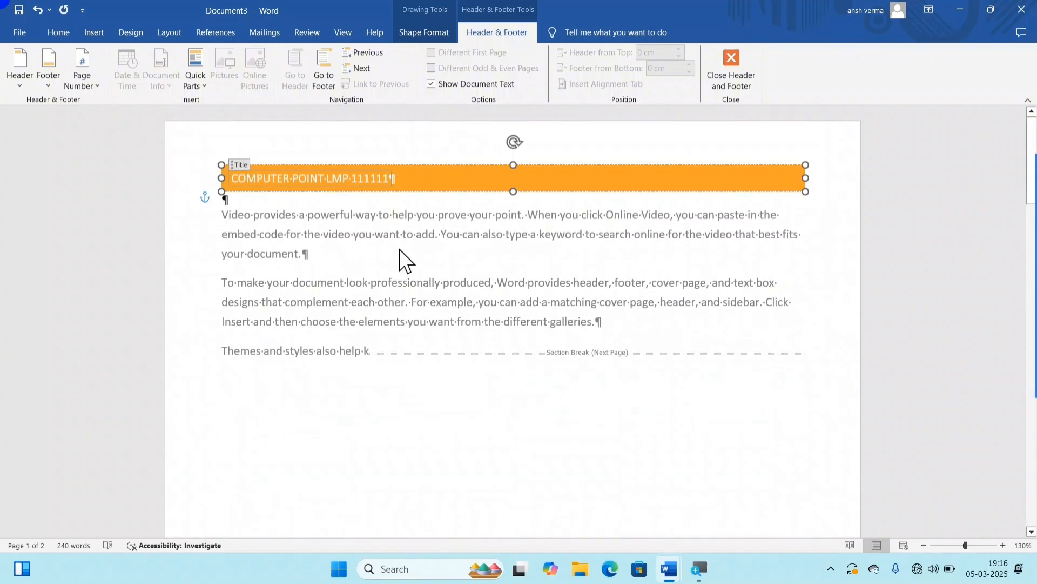
pyautogui.scroll(-5, 422, 345)
pyautogui.scroll(-5, 422, 411)
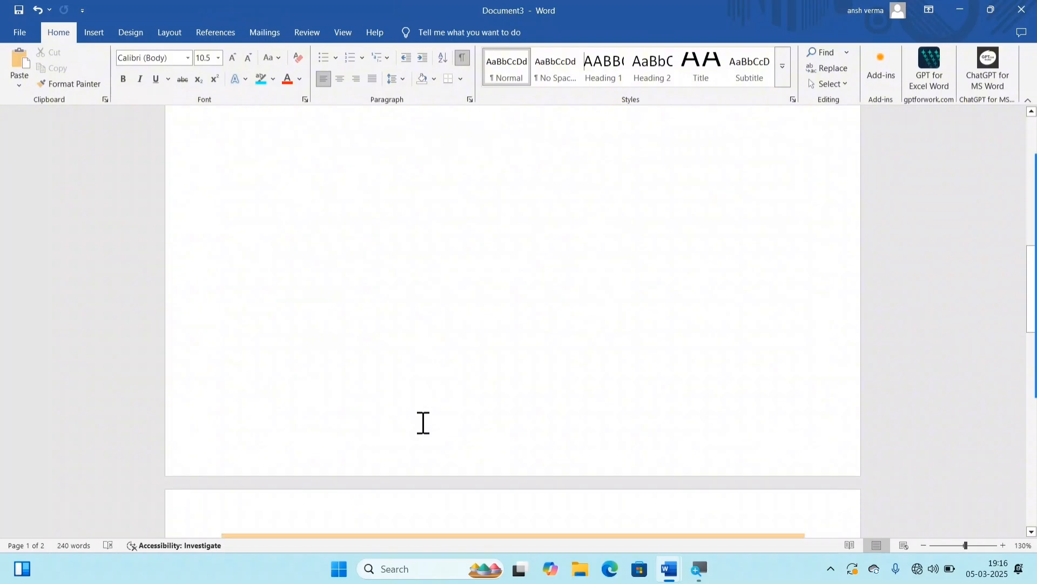
# Step: Turn off Link to Previous for the Section 2 header and close the header
pyautogui.doubleClick(419, 373)
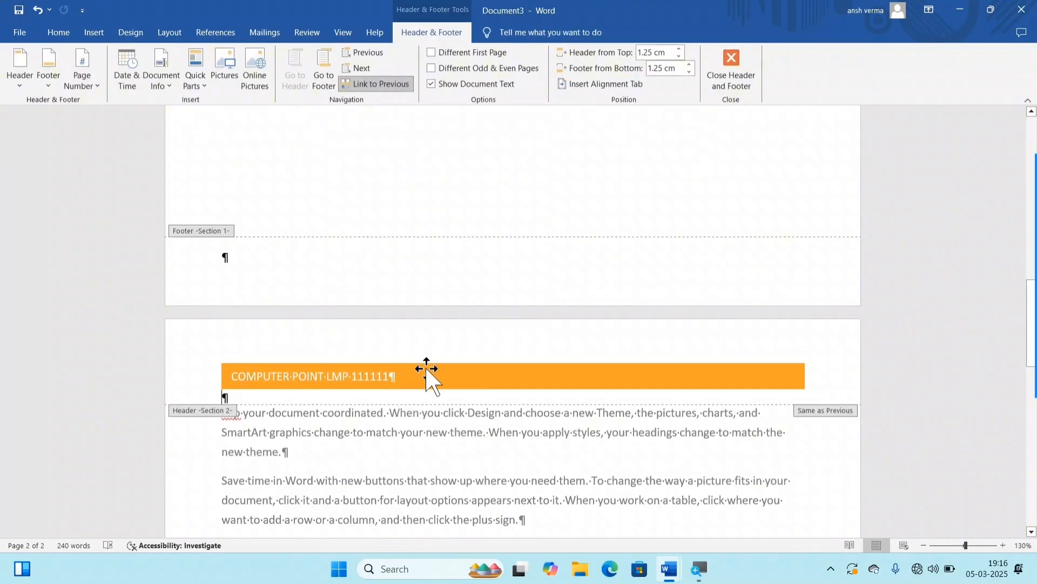
pyautogui.click(370, 83)
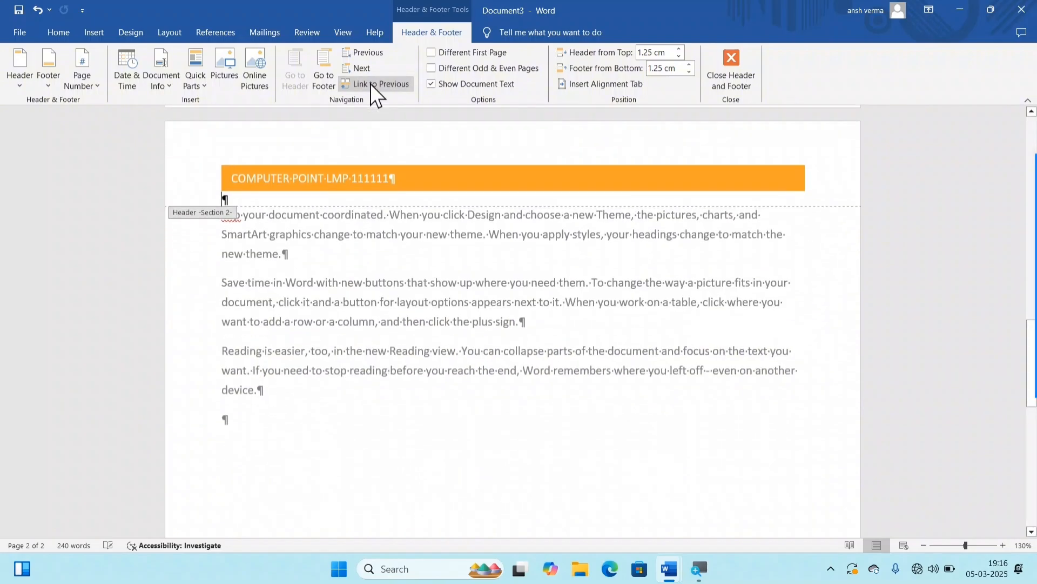
pyautogui.tripleClick(294, 177)
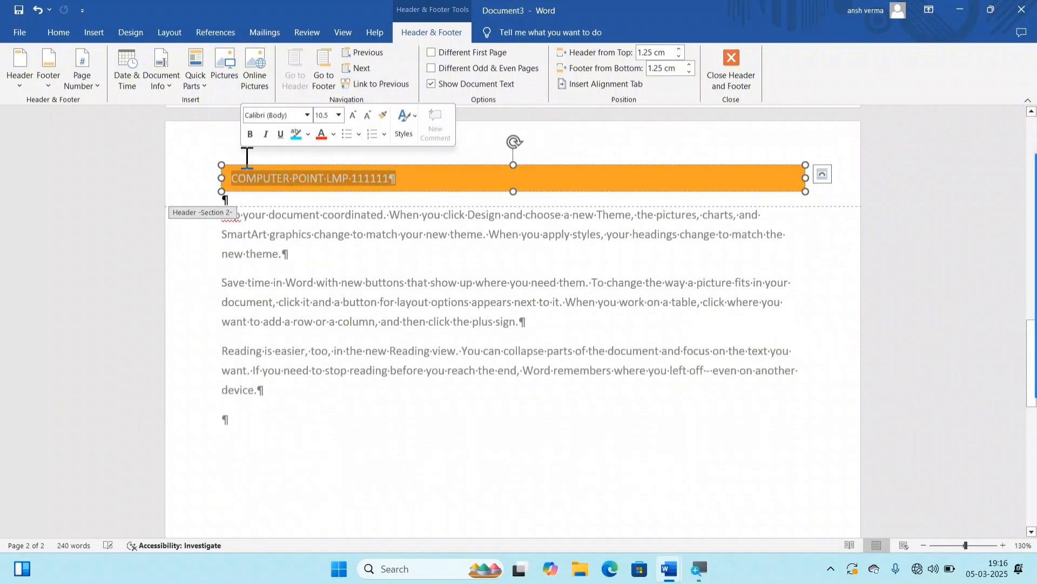
pyautogui.click(729, 62)
pyautogui.scroll(4, 420, 164)
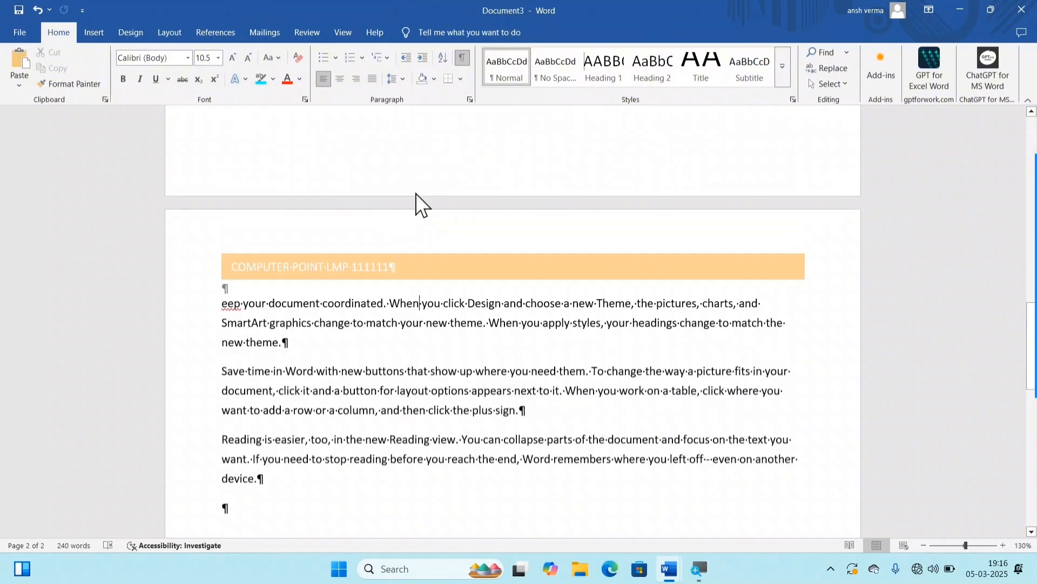
# Step: Delete the orange title banner from the Section 2 header, and return to the body text to compare both pages
pyautogui.doubleClick(351, 388)
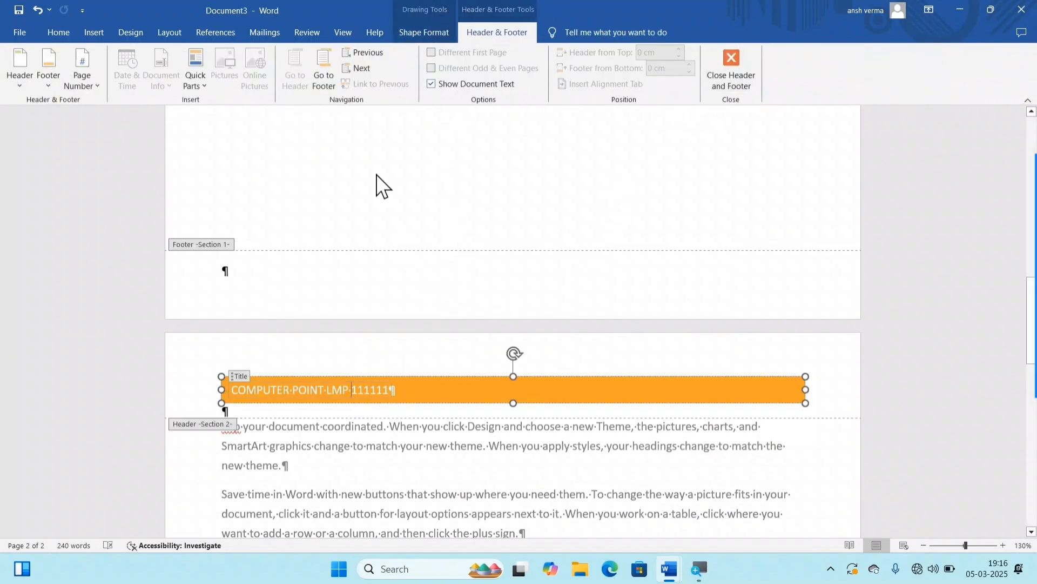
pyautogui.click(449, 375)
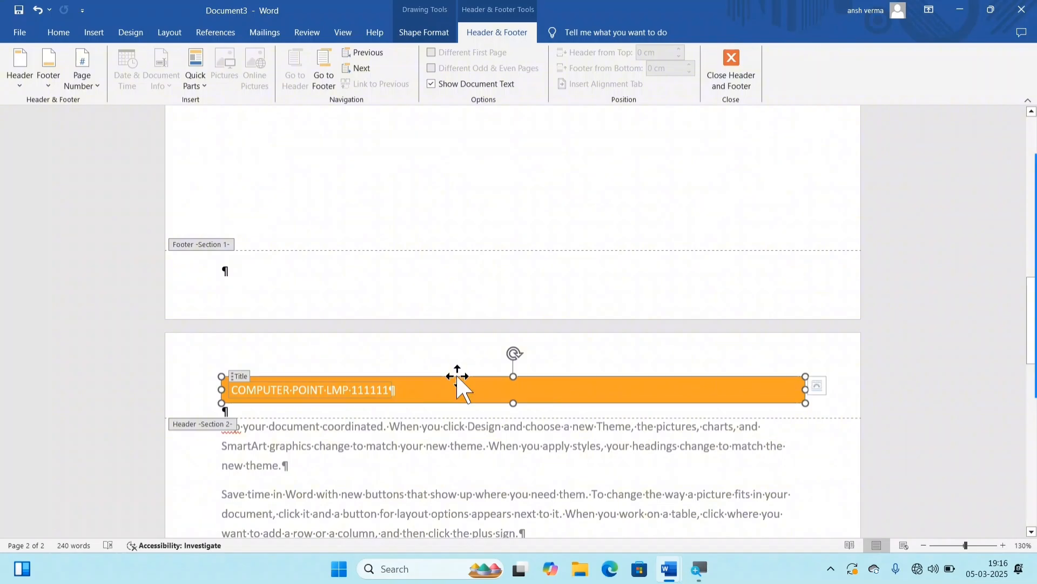
pyautogui.press('Delete')
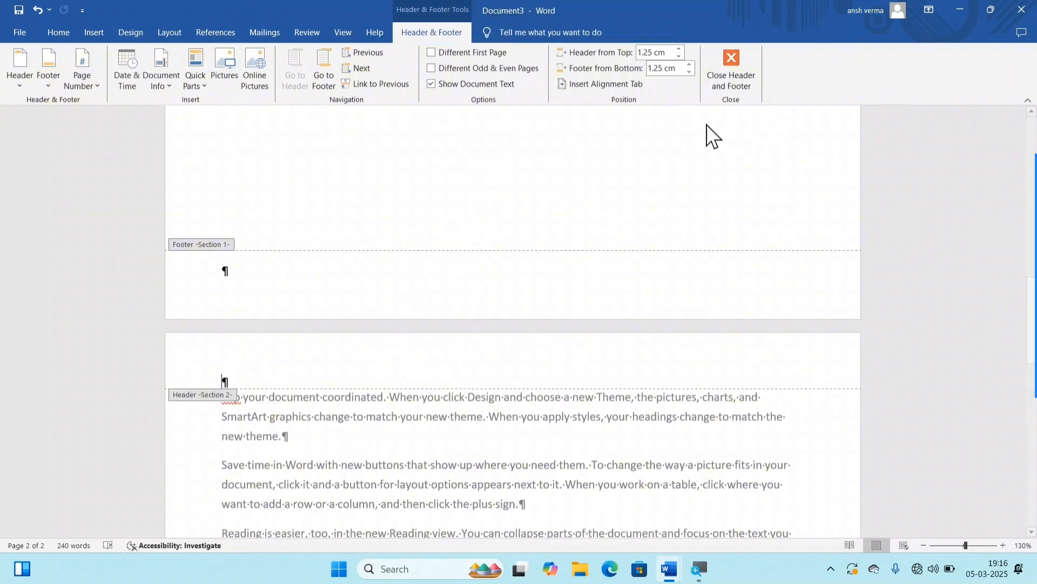
pyautogui.scroll(5, 670, 199)
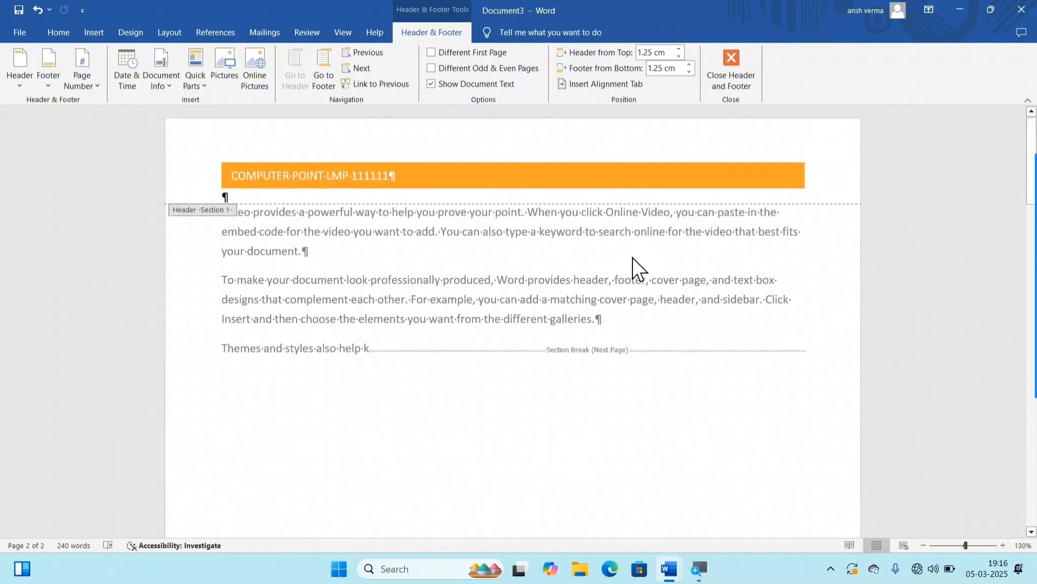
pyautogui.hotkey('ctrl', 'z')
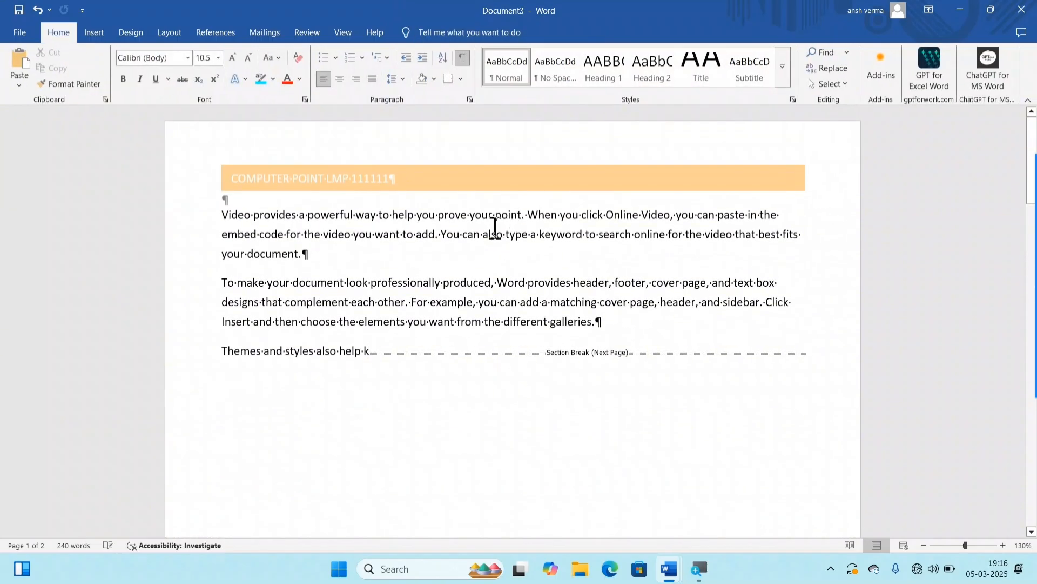
pyautogui.scroll(-1, 514, 259)
pyautogui.scroll(-15, 514, 258)
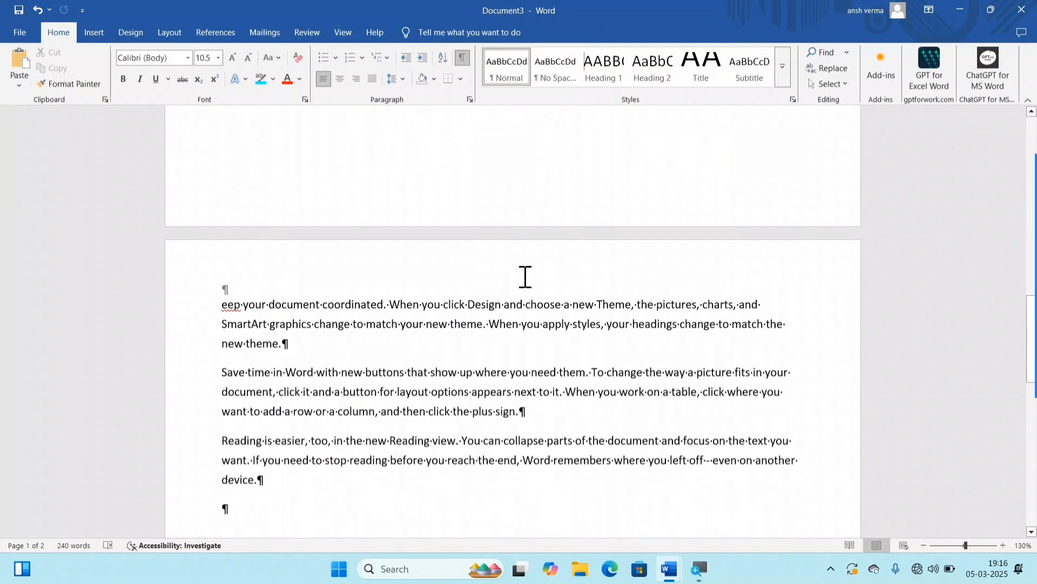
pyautogui.scroll(10, 523, 276)
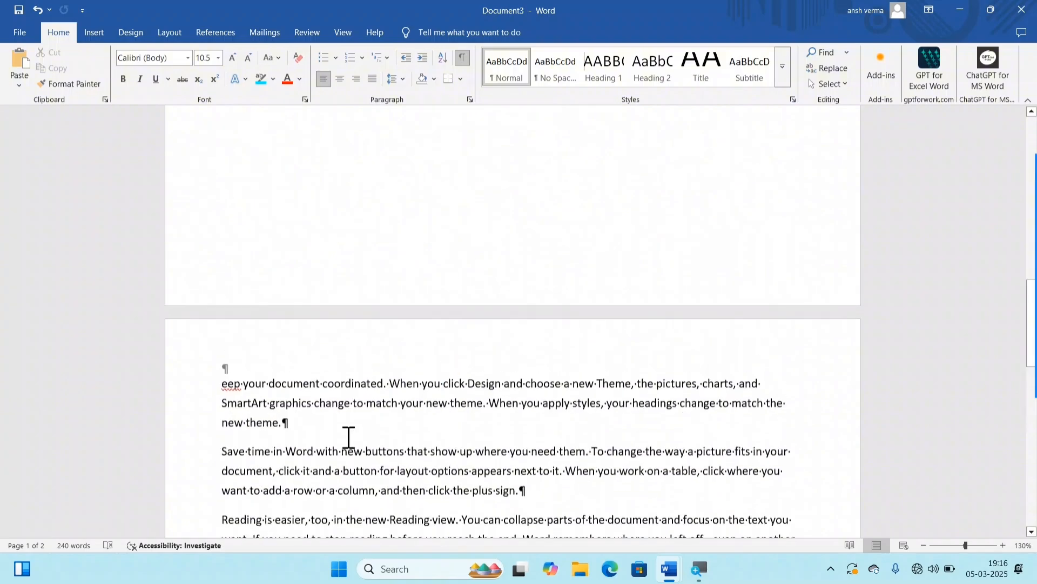
# Step: Lay out the first section's body text in two columns
pyautogui.scroll(10, 376, 348)
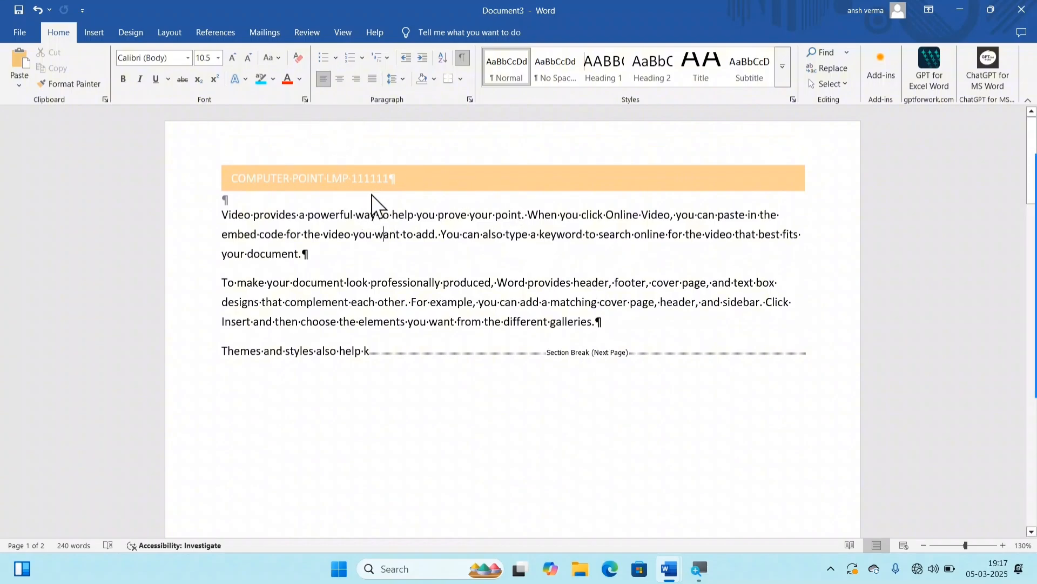
pyautogui.click(92, 28)
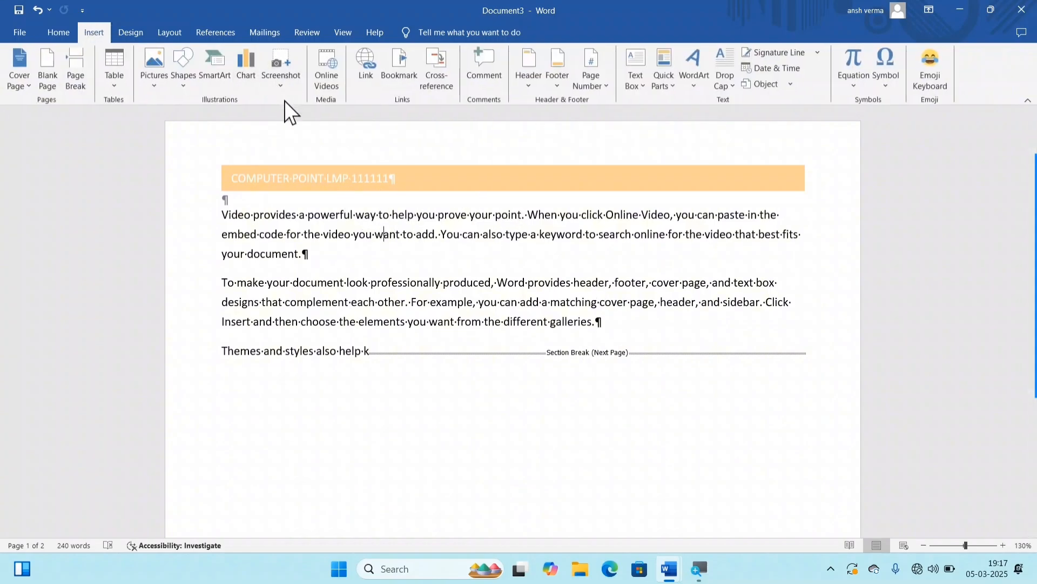
pyautogui.click(131, 33)
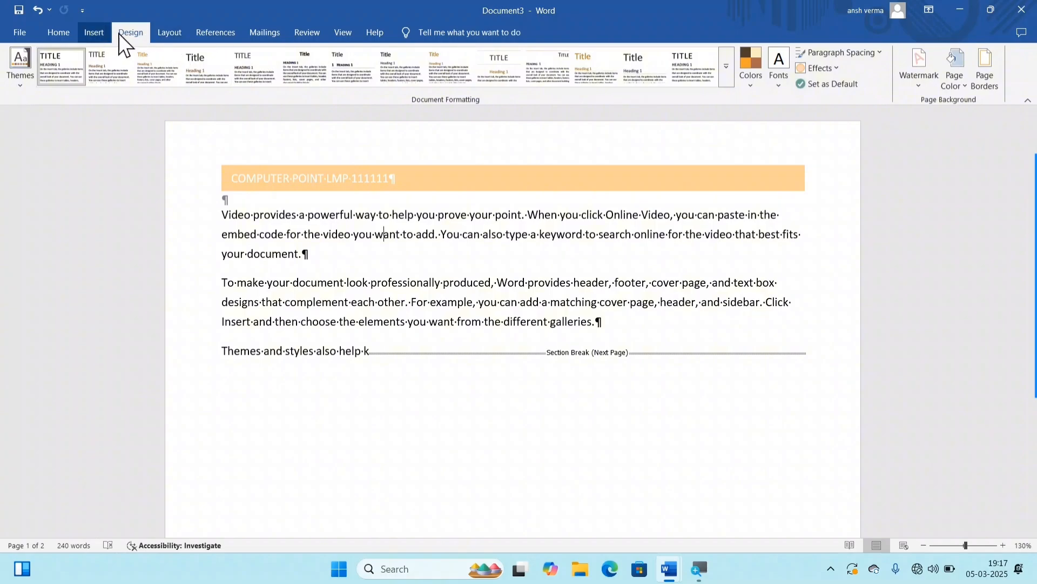
pyautogui.click(157, 32)
pyautogui.click(124, 79)
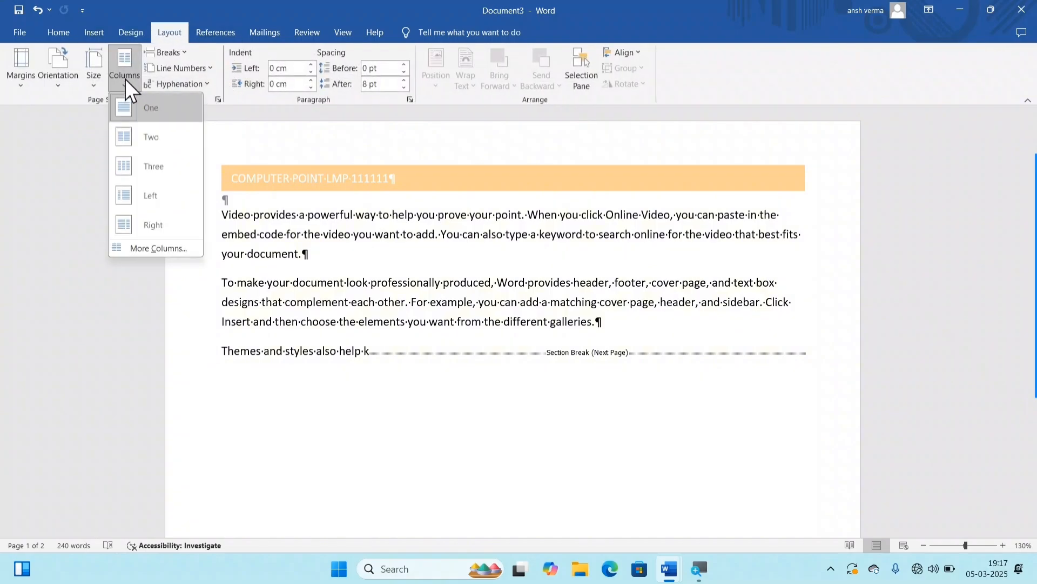
pyautogui.click(157, 135)
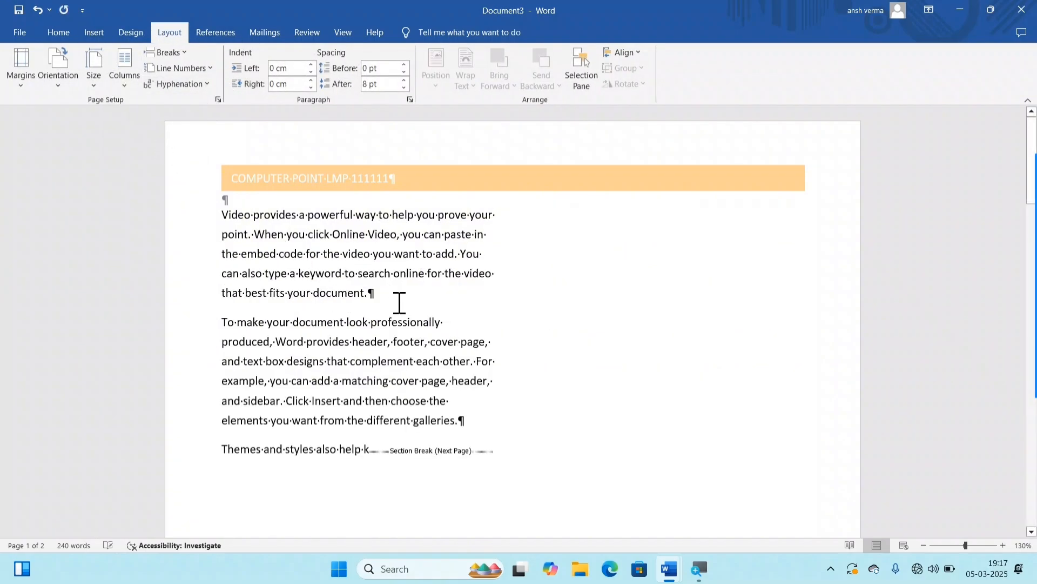
# Step: Insert the filler text FGDDDDDDDDGDFDFJDSFKLSJ FLKJFKLSFKSFKSJFKSFKDSFKLSJKLSJ inside the word "want" in the first paragraph
pyautogui.write('FGDDDDDDDDGDFD')
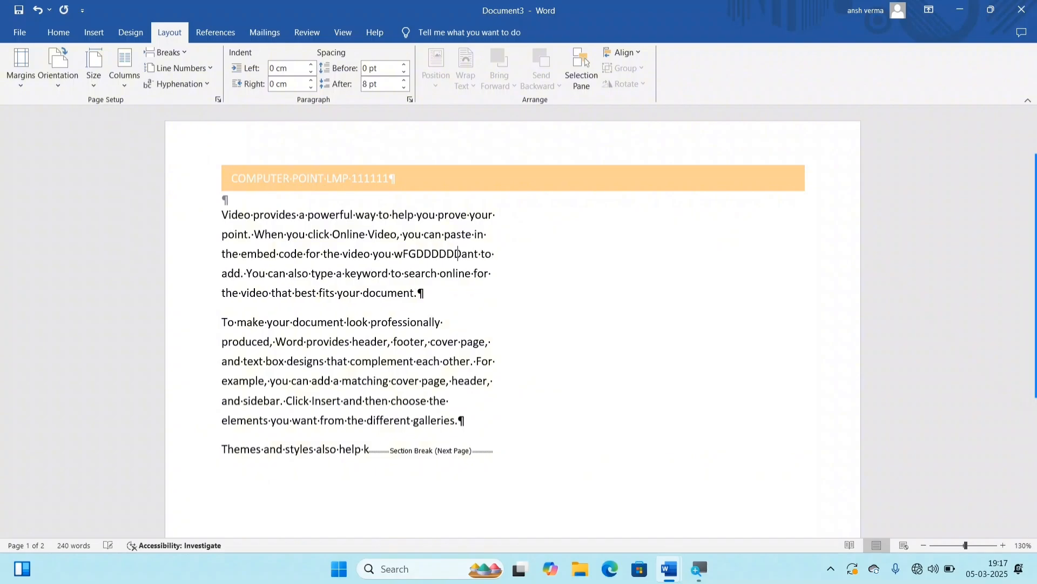
pyautogui.write('FJDSFKLSJ FLKJFKLSFKSFKSJFKSFK')
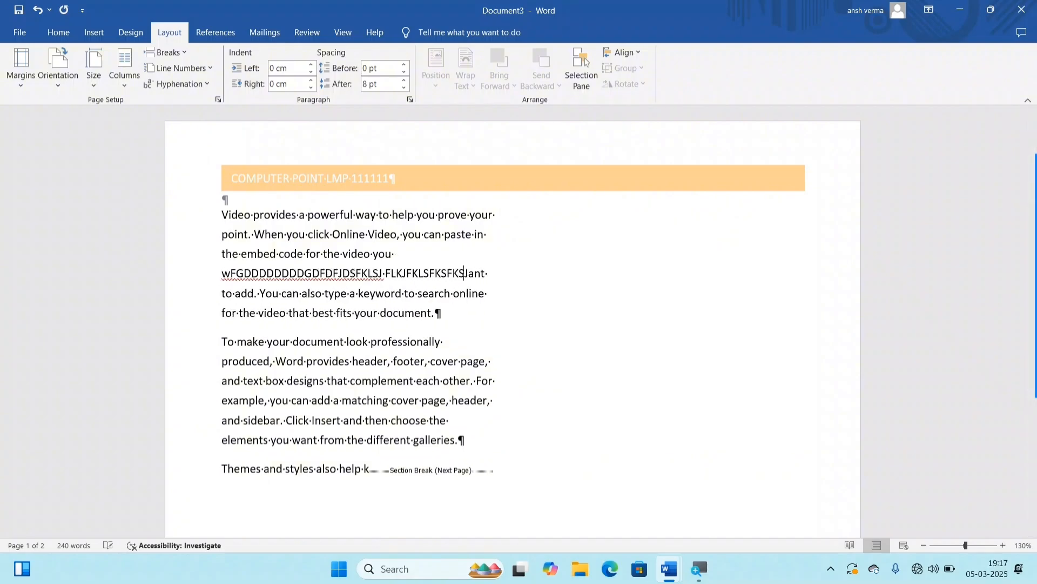
pyautogui.write('DSFKLSJKLSJ')
# Step: Copy the passage from "Video, you can paste" through the filler letters and paste it repeatedly until the text runs into the second column
pyautogui.hotkey('ctrl', 'shift', 'Left')
pyautogui.hotkey('ctrl', 'shift', 'Left')
pyautogui.hotkey('ctrl', 'shift', 'Left')
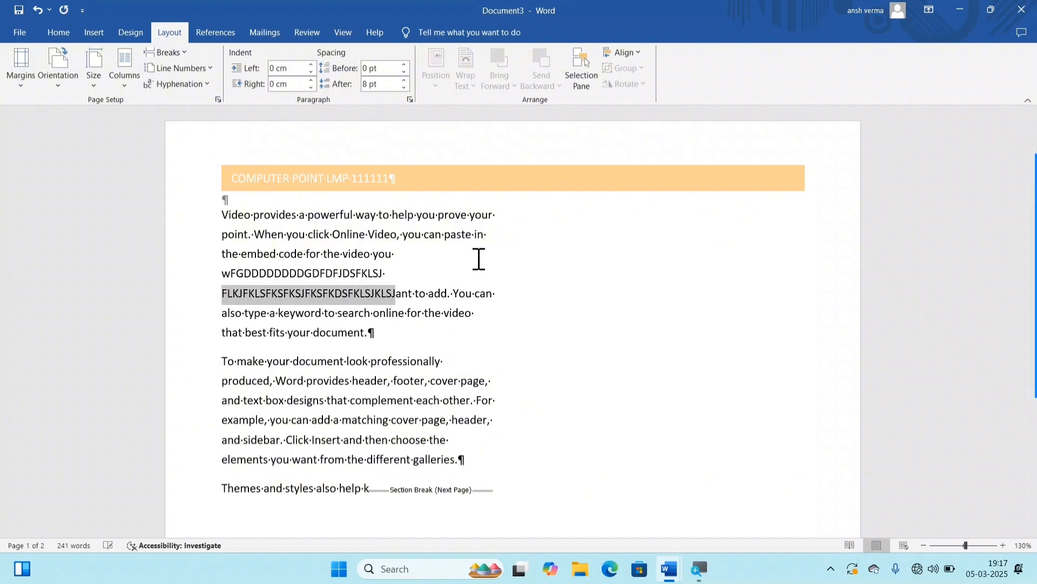
pyautogui.hotkey('ctrl', 'shift', 'Left')
pyautogui.hotkey('ctrl', 'shift', 'Left')
pyautogui.hotkey('ctrl', 'shift', 'Left')
pyautogui.hotkey('ctrl', 'shift', 'Left')
pyautogui.hotkey('ctrl', 'shift', 'Left')
pyautogui.hotkey('ctrl', 'shift', 'Left')
pyautogui.hotkey('ctrl', 'shift', 'Left')
pyautogui.hotkey('ctrl', 'shift', 'Left')
pyautogui.hotkey('ctrl', 'shift', 'Left')
pyautogui.hotkey('ctrl', 'shift', 'Left')
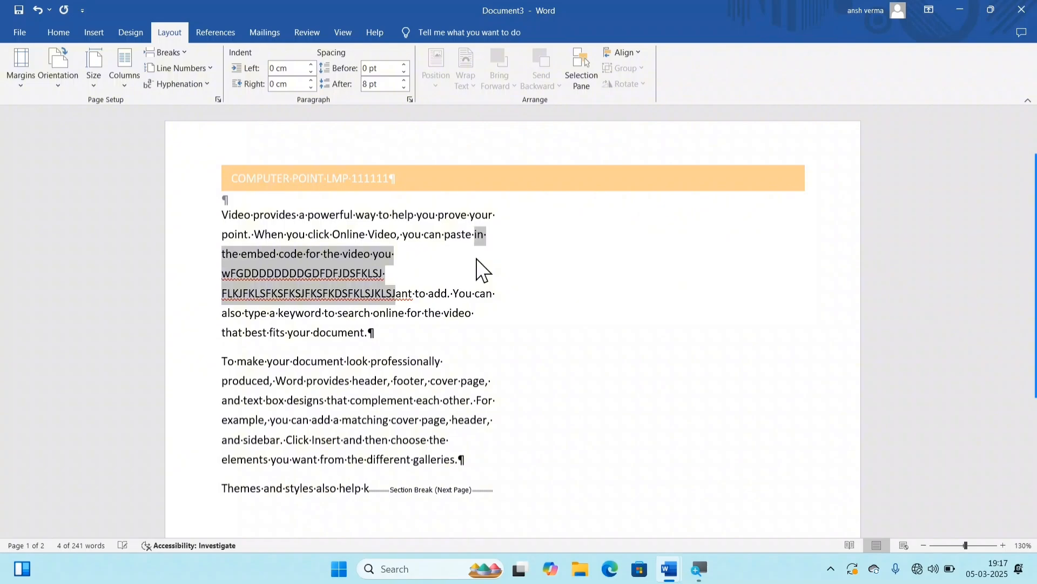
pyautogui.hotkey('ctrl', 'shift', 'Left')
pyautogui.hotkey('ctrl', 'shift', 'Left')
pyautogui.hotkey('ctrl', 'c')
pyautogui.hotkey('ctrl', 'v')
pyautogui.hotkey('ctrl', 'v')
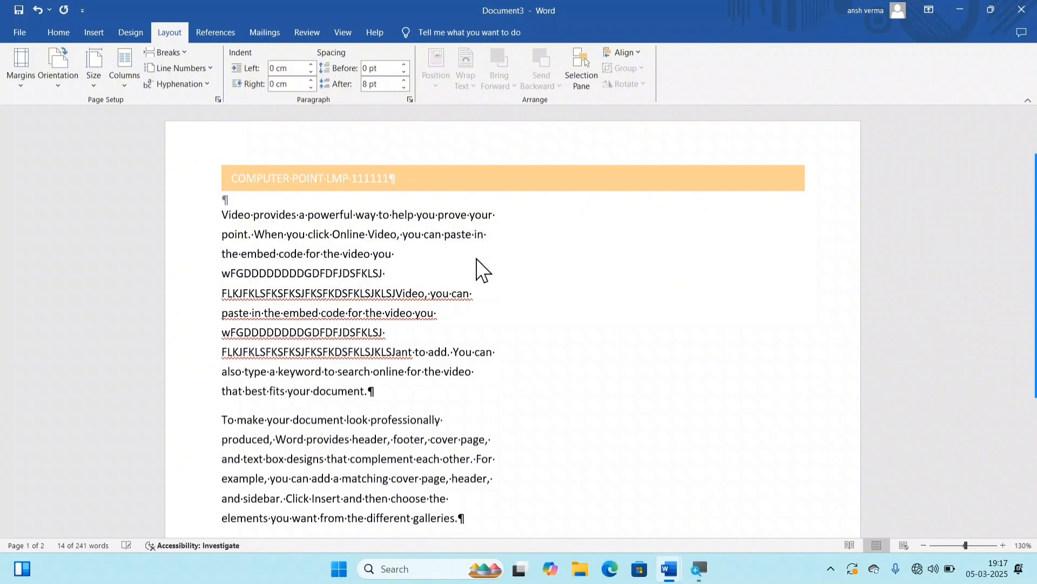
pyautogui.hotkey('ctrl', 'v')
pyautogui.hotkey('ctrl', 'v')
pyautogui.hotkey('ctrl', 'v')
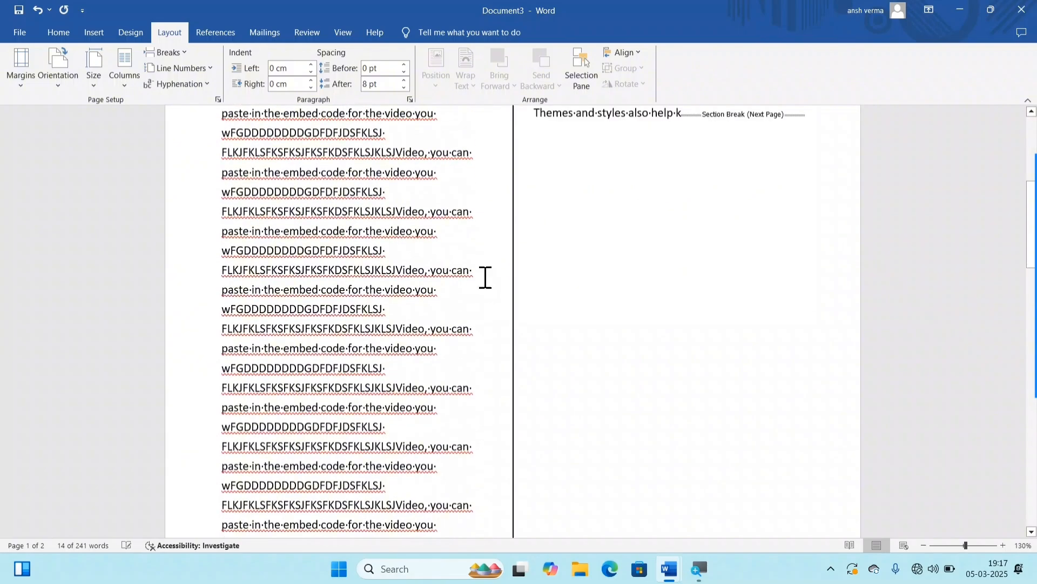
pyautogui.hotkey('ctrl', 'v')
pyautogui.hotkey('ctrl', 'v')
pyautogui.hotkey('ctrl', 'v')
pyautogui.hotkey('ctrl', 'v')
pyautogui.hotkey('ctrl', 'v')
pyautogui.hotkey('ctrl', 'v')
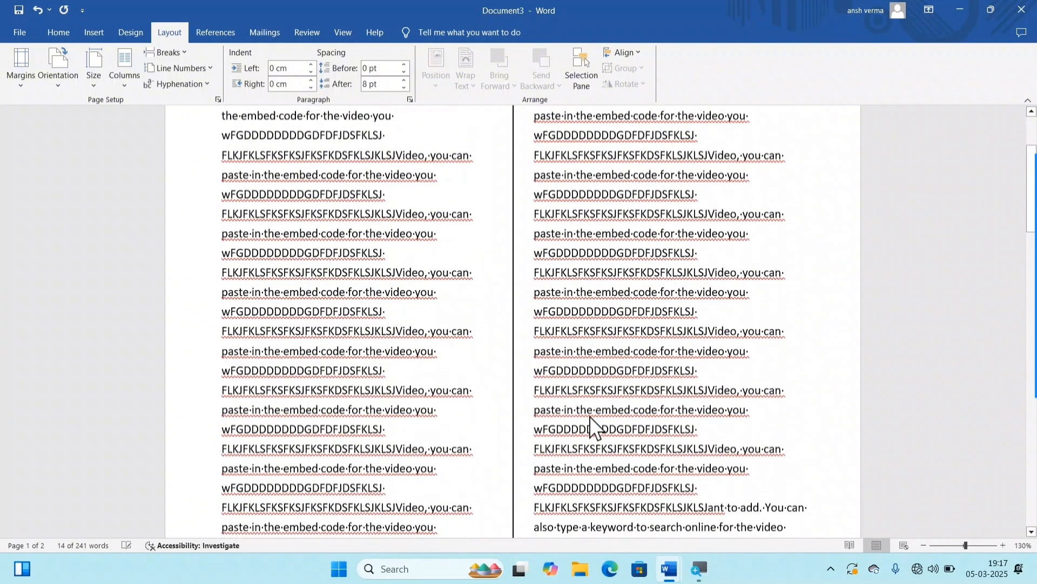
# Step: Insert filler letters beginning with FRETREG inside the word "you" in the second page's "Save time in Word" paragraph
pyautogui.keyDown('ctrl'); pyautogui.scroll(-7, 592, 416); pyautogui.keyUp('ctrl')
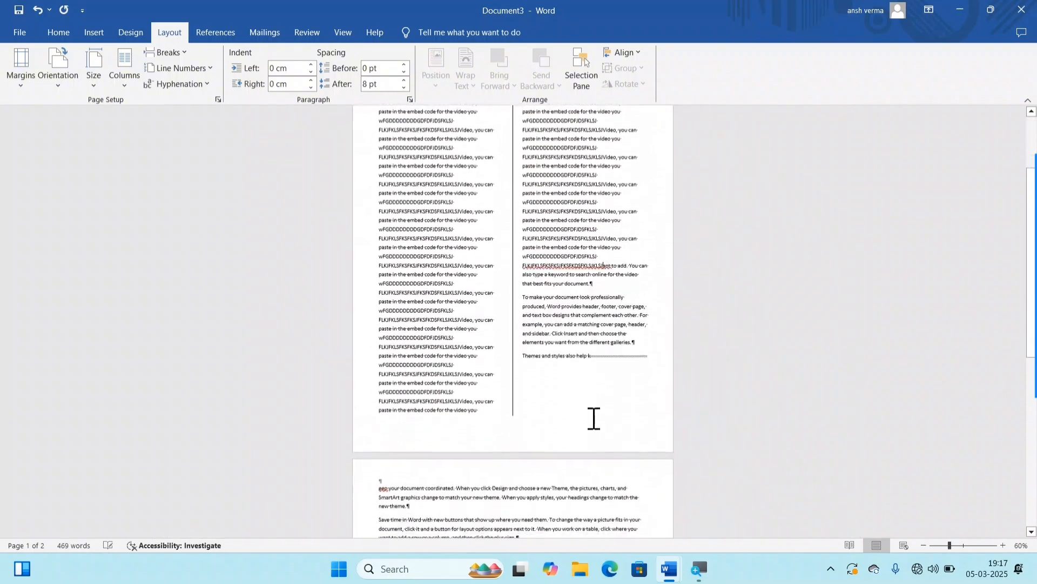
pyautogui.scroll(-3, 594, 420)
pyautogui.click(517, 402)
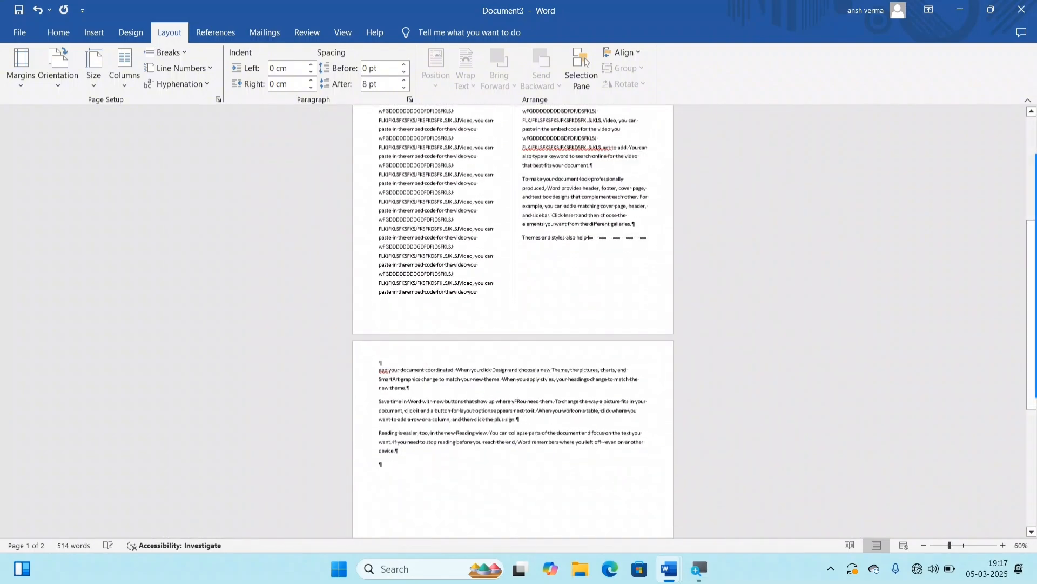
pyautogui.write('FRETREGFGDFGFGDFGDGFDGFDGFDGF')
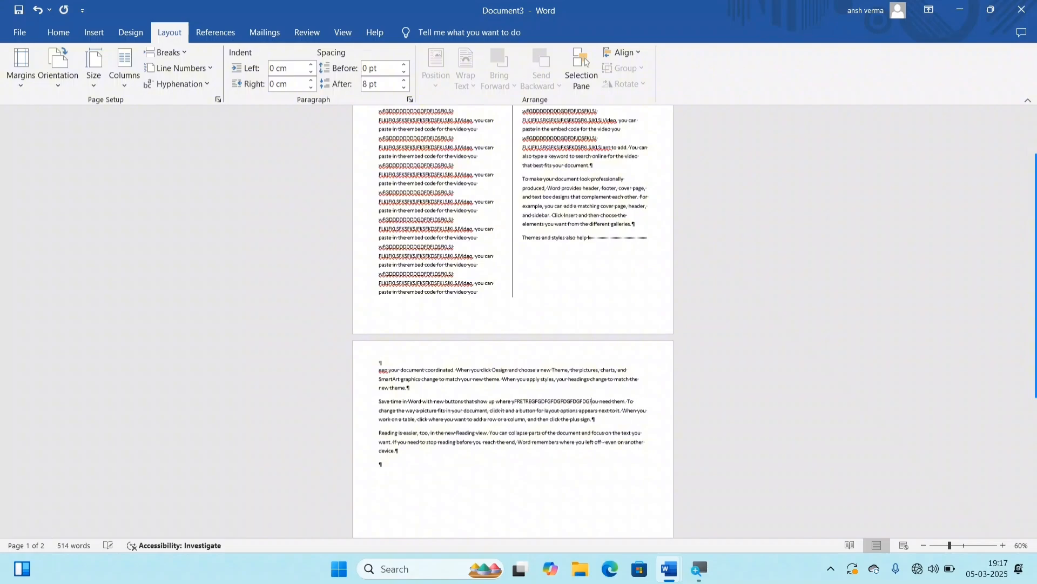
# Step: Return to the first page and review the available page break and section break types without inserting one
pyautogui.scroll(5, 472, 389)
pyautogui.keyDown('ctrl'); pyautogui.scroll(1, 486, 388); pyautogui.keyUp('ctrl')
pyautogui.keyDown('ctrl'); pyautogui.scroll(8, 487, 388); pyautogui.keyUp('ctrl')
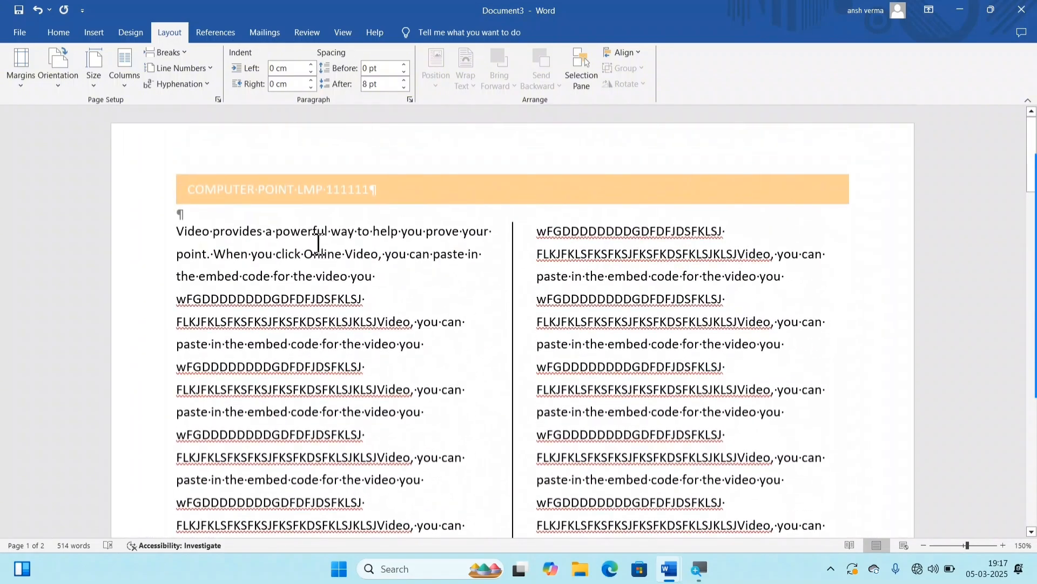
pyautogui.click(170, 53)
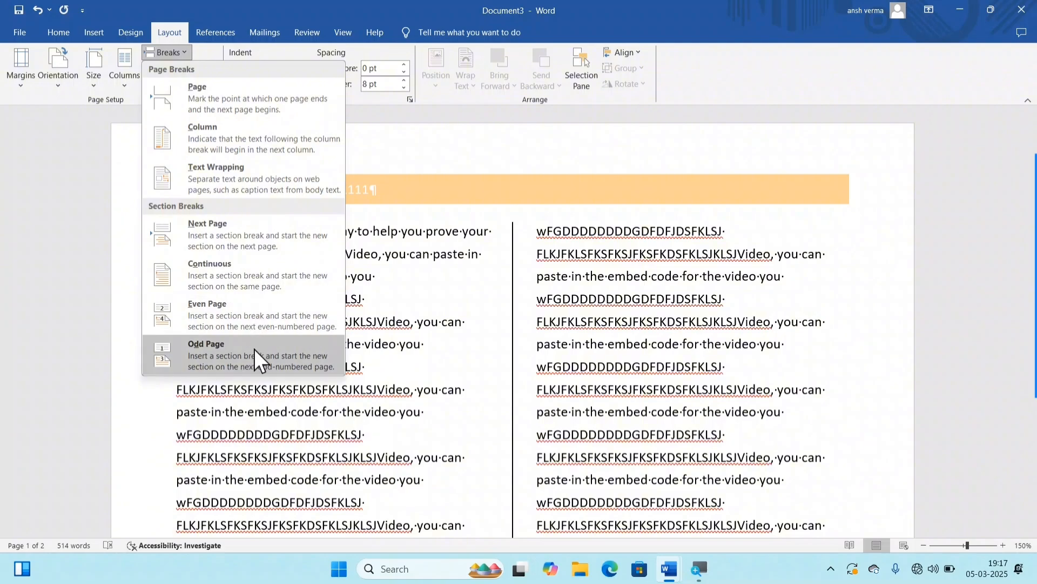
pyautogui.click(428, 312)
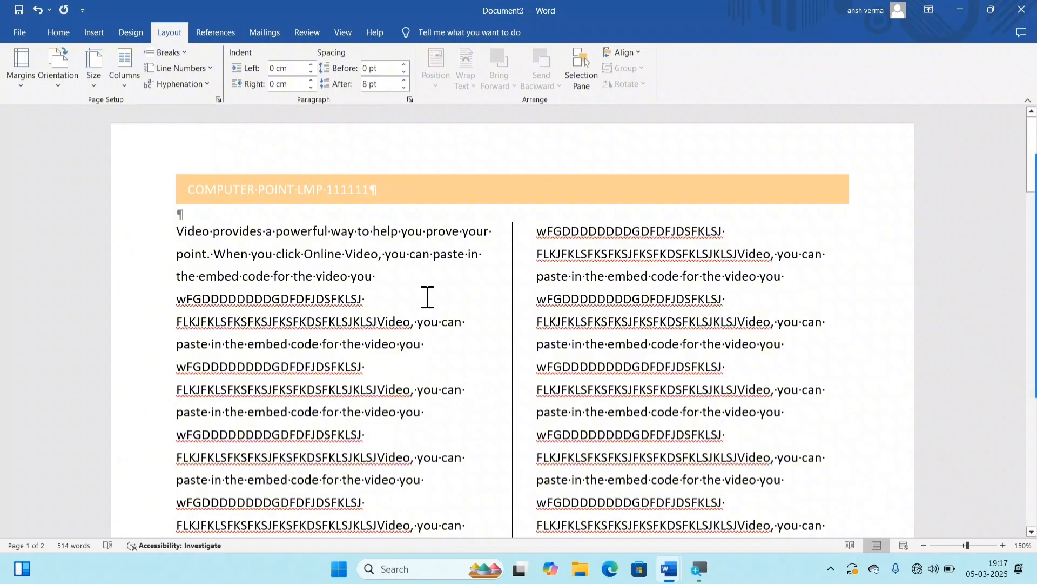
# Step: Hide the paragraph marks and other formatting symbols, and return to the first paragraph
pyautogui.click(58, 34)
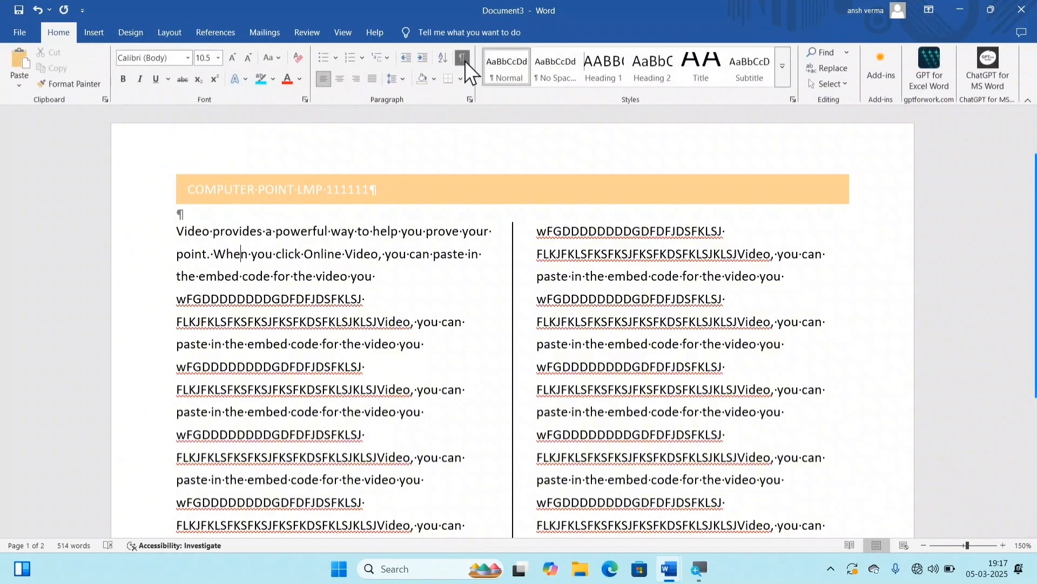
pyautogui.click(463, 58)
pyautogui.click(440, 255)
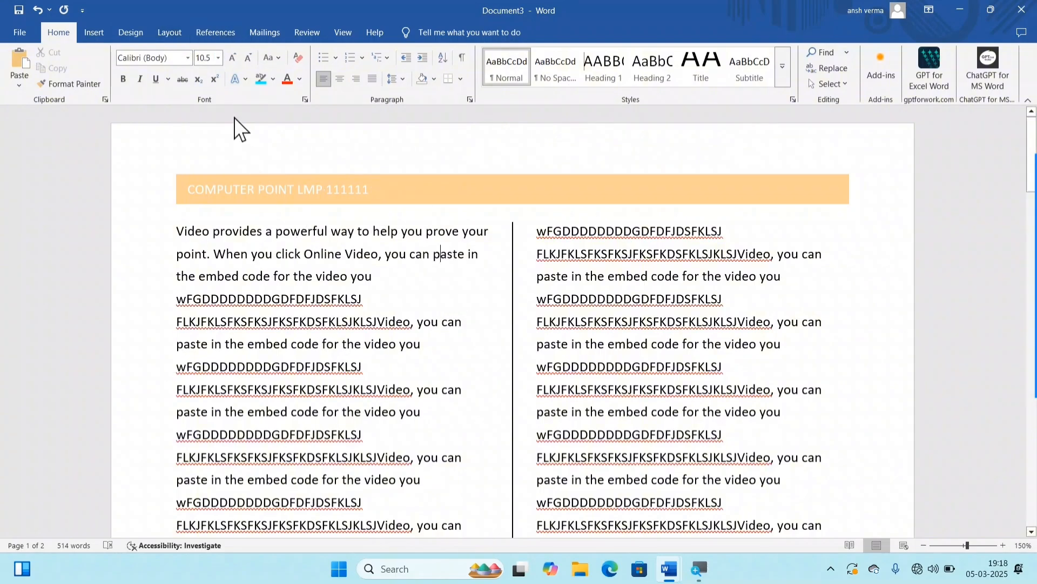
# Step: Apply Continuous line numbering to the two-column first section and check how the numbers run to its end
pyautogui.click(161, 37)
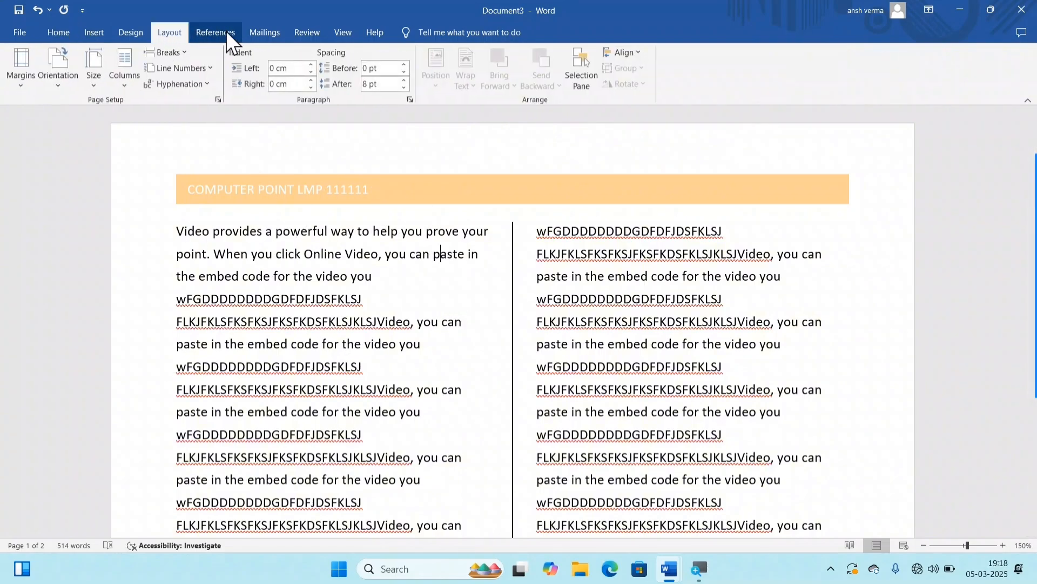
pyautogui.click(183, 69)
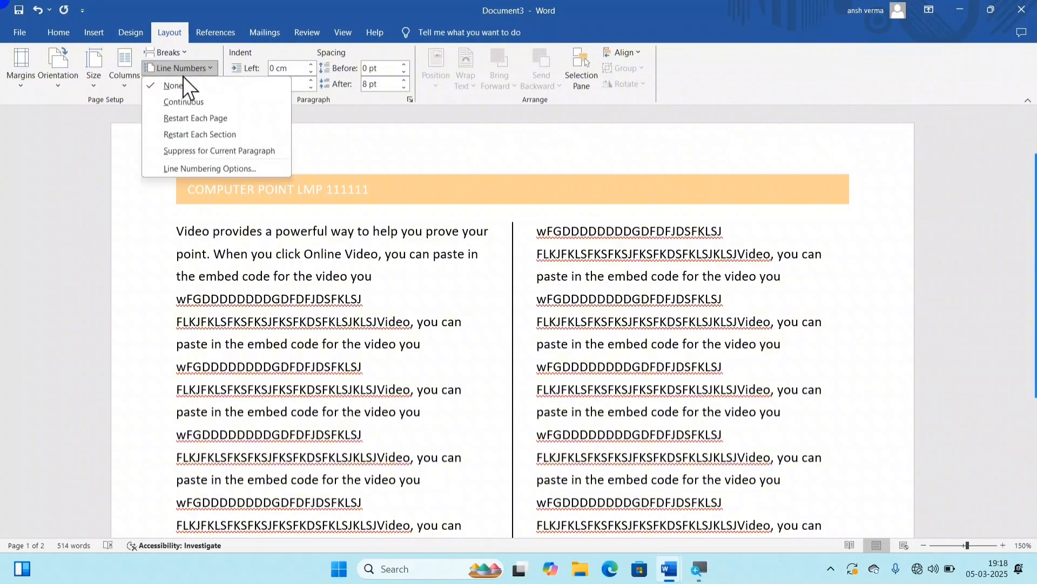
pyautogui.click(193, 106)
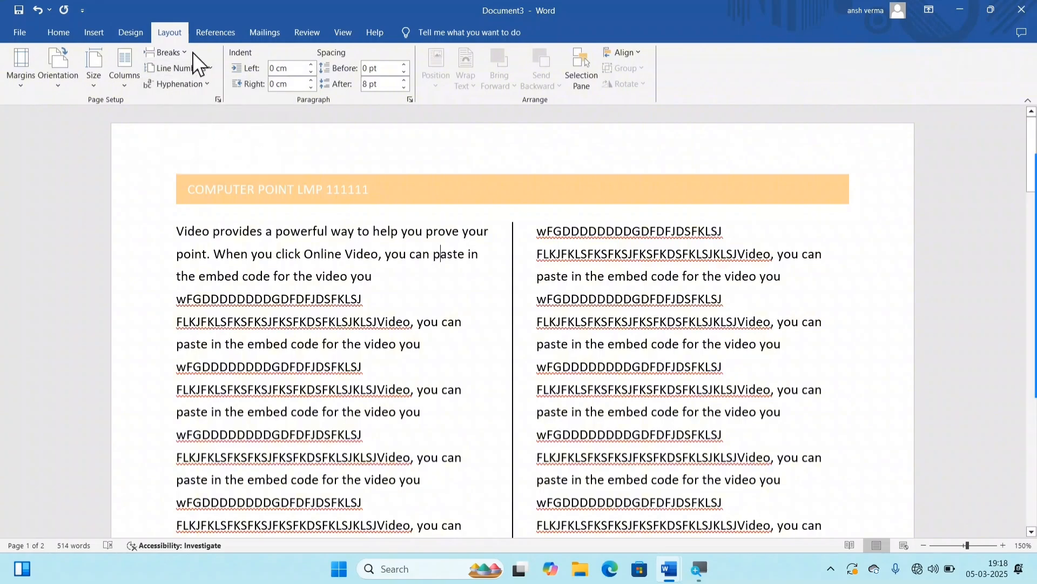
pyautogui.scroll(-4, 200, 254)
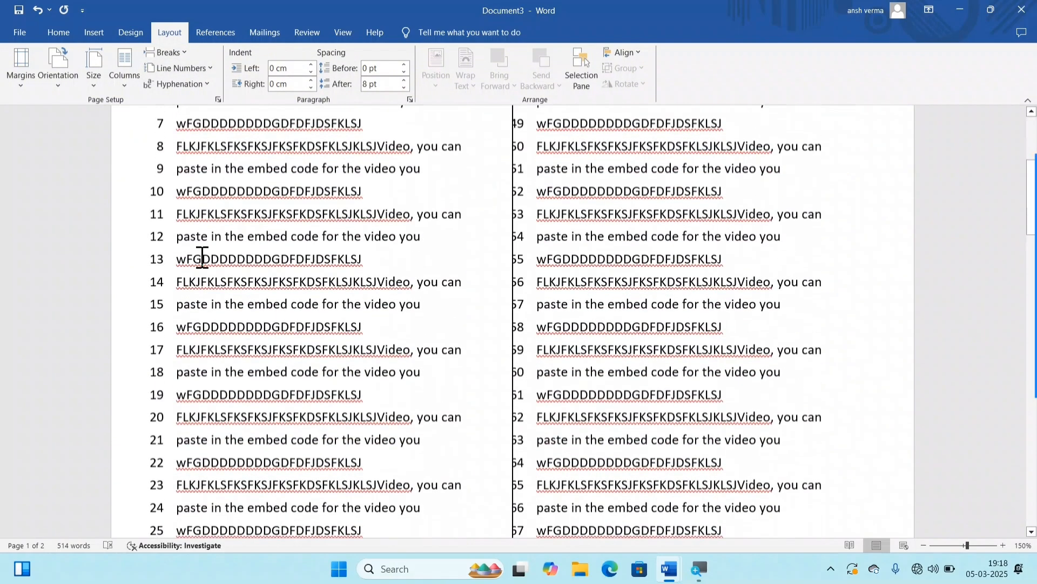
pyautogui.scroll(-10, 202, 257)
pyautogui.scroll(1, 419, 352)
pyautogui.scroll(-1, 425, 354)
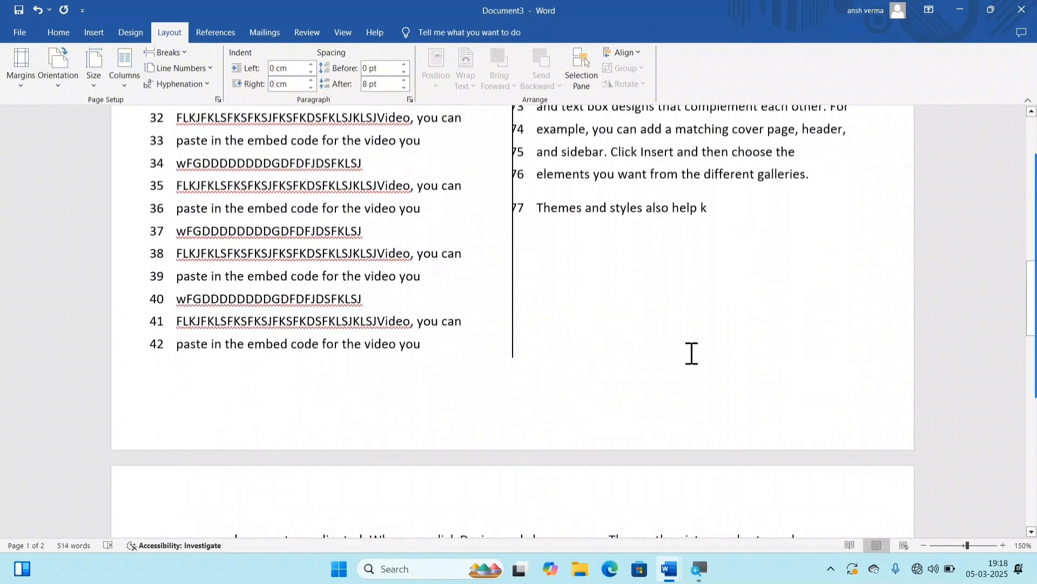
pyautogui.scroll(-7, 692, 353)
pyautogui.scroll(8, 664, 308)
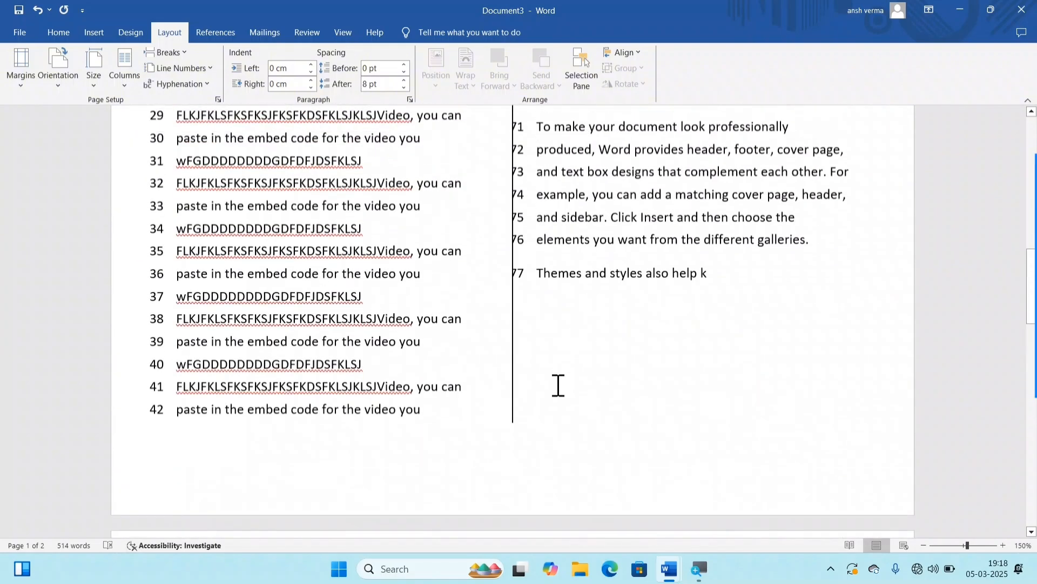
# Step: Apply Continuous line numbering to the second section and compare its numbers with the end of the first page
pyautogui.scroll(-5, 559, 385)
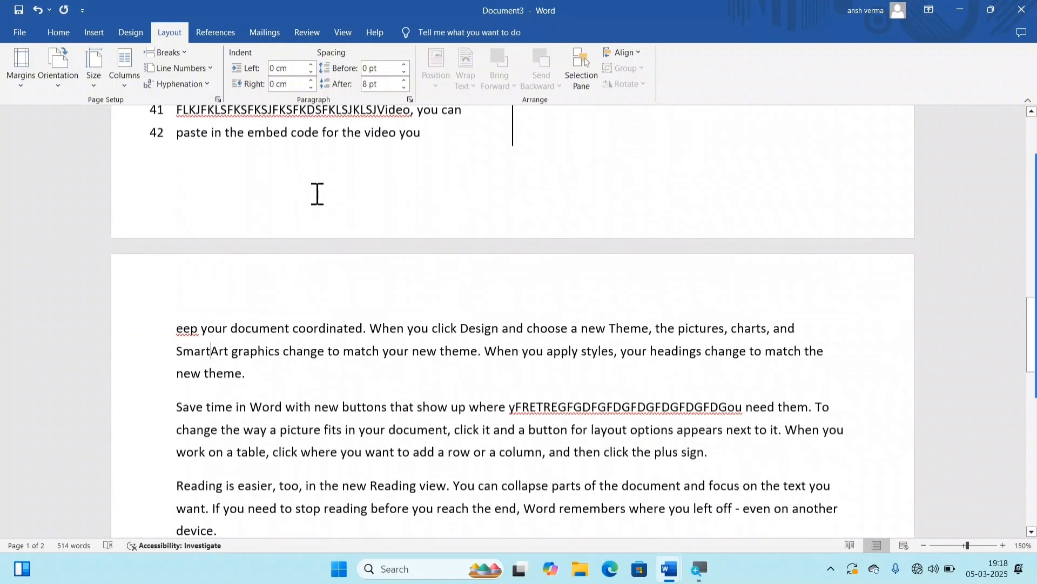
pyautogui.click(182, 70)
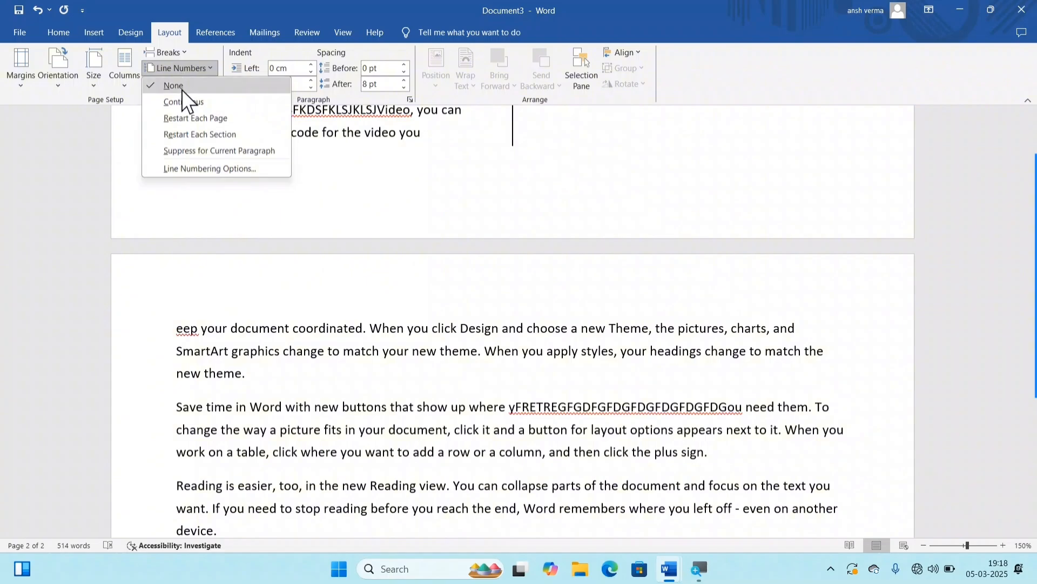
pyautogui.click(193, 103)
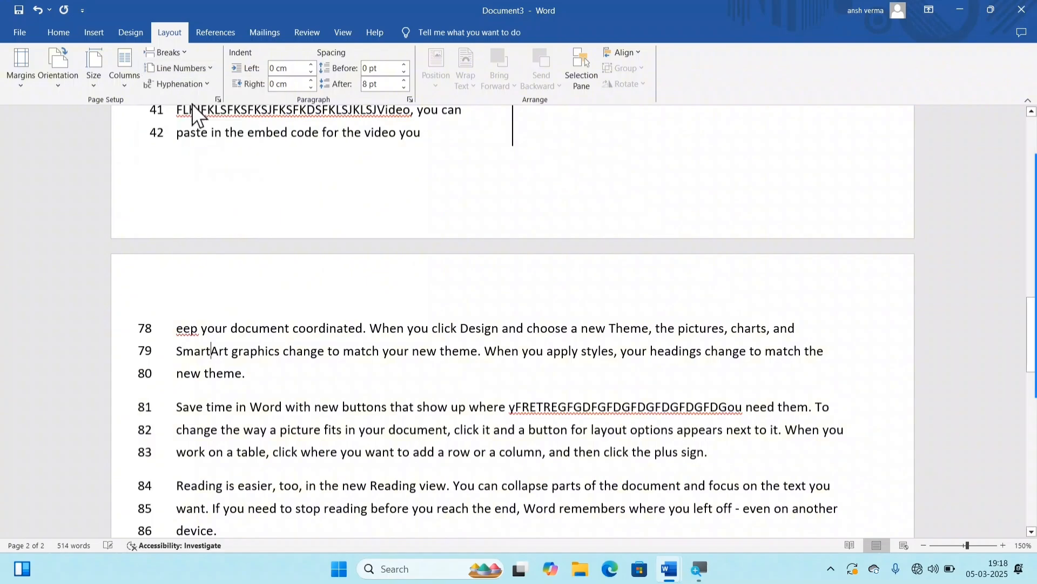
pyautogui.scroll(-4, 261, 281)
pyautogui.scroll(5, 270, 276)
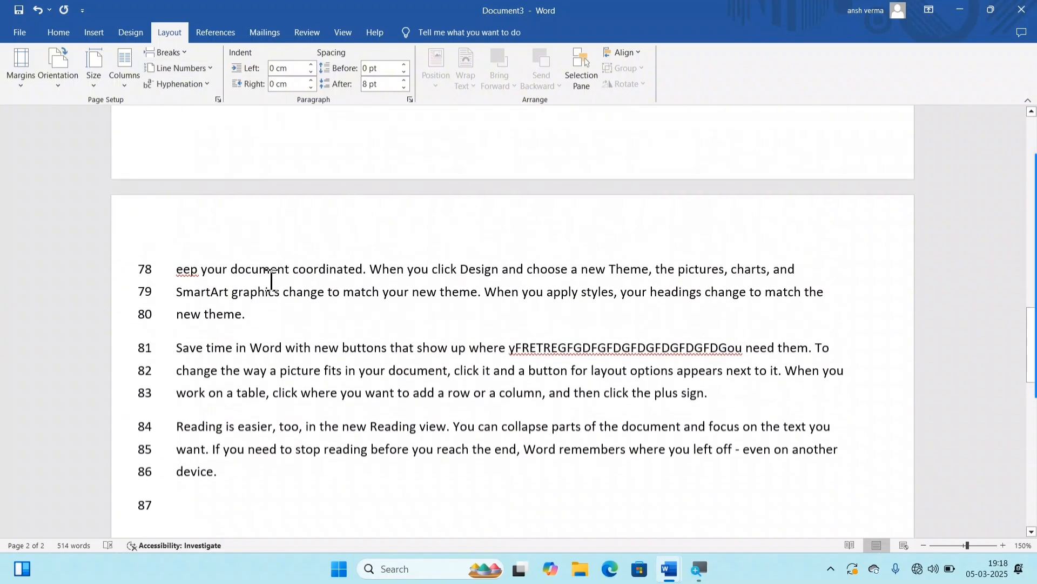
pyautogui.scroll(3, 280, 285)
pyautogui.scroll(-5, 562, 257)
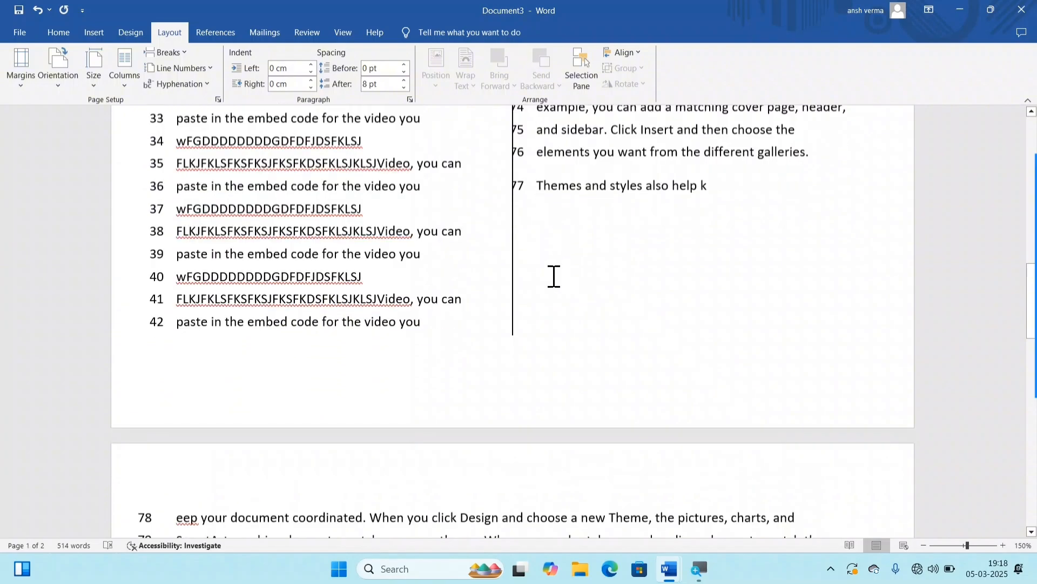
pyautogui.scroll(3, 565, 252)
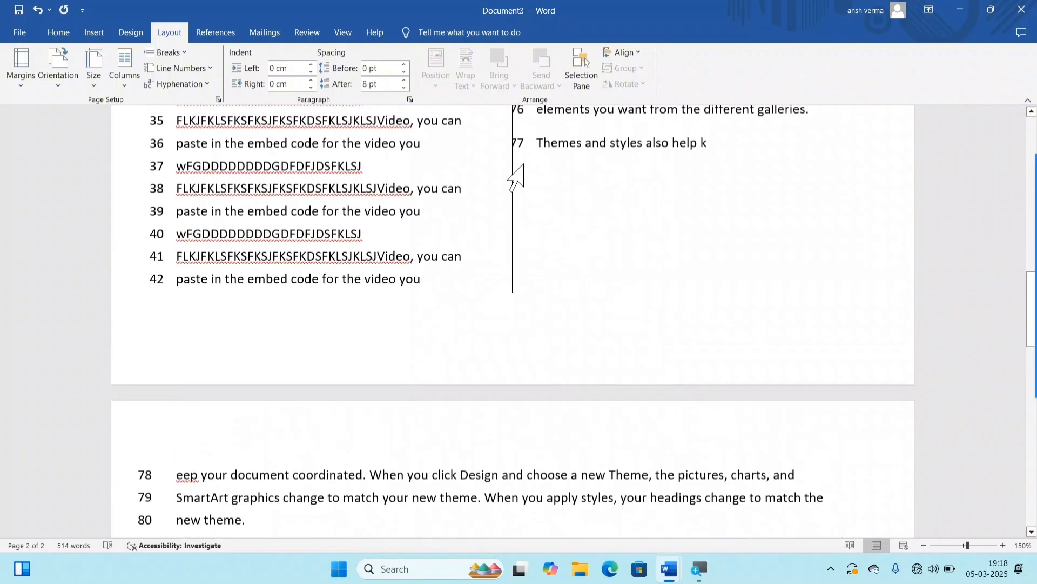
pyautogui.scroll(-3, 471, 251)
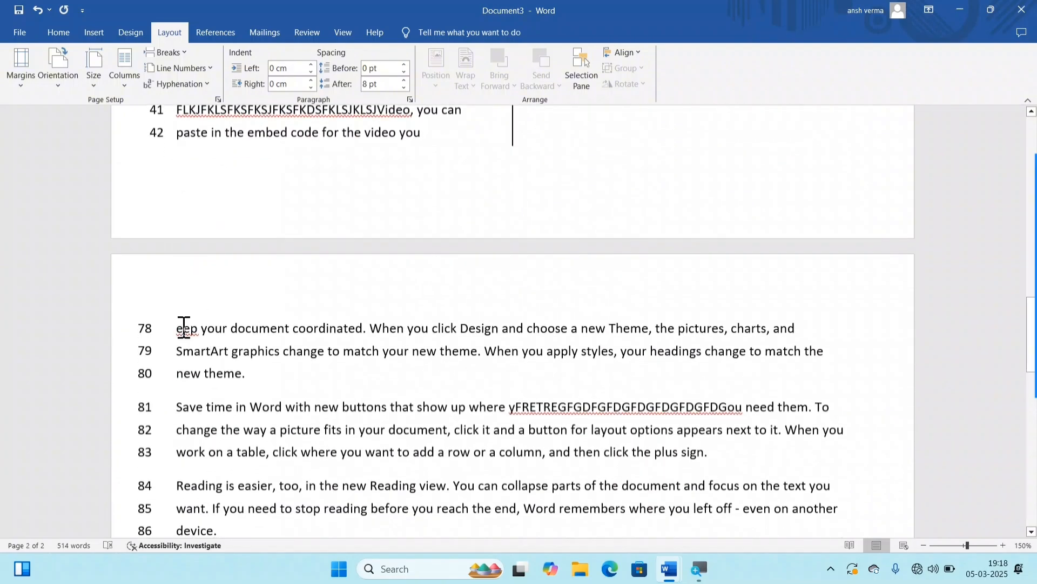
# Step: Change the second section's line numbering to Restart Each Page
pyautogui.click(156, 352)
pyautogui.click(191, 373)
pyautogui.click(180, 69)
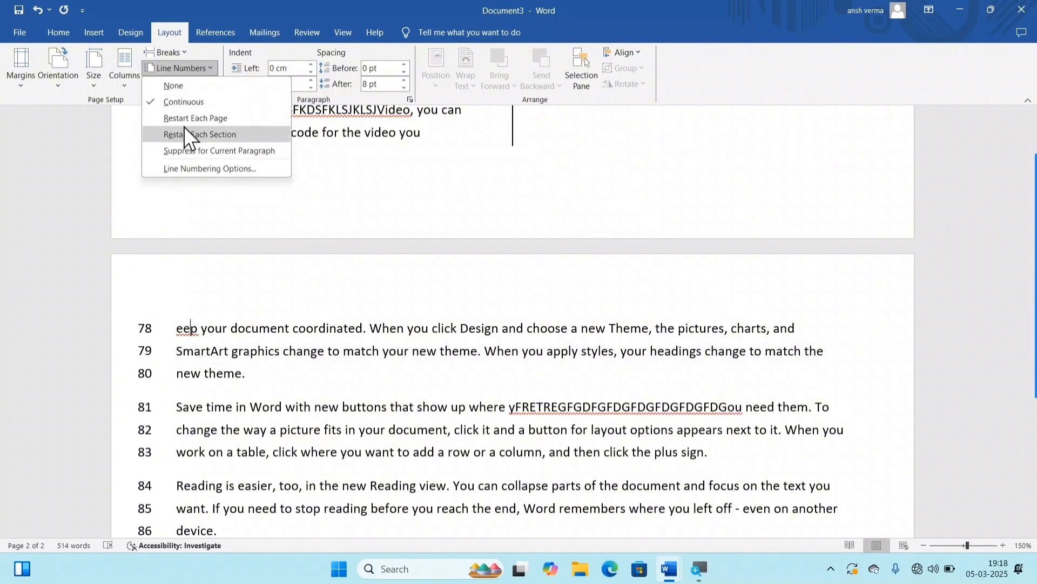
pyautogui.click(220, 119)
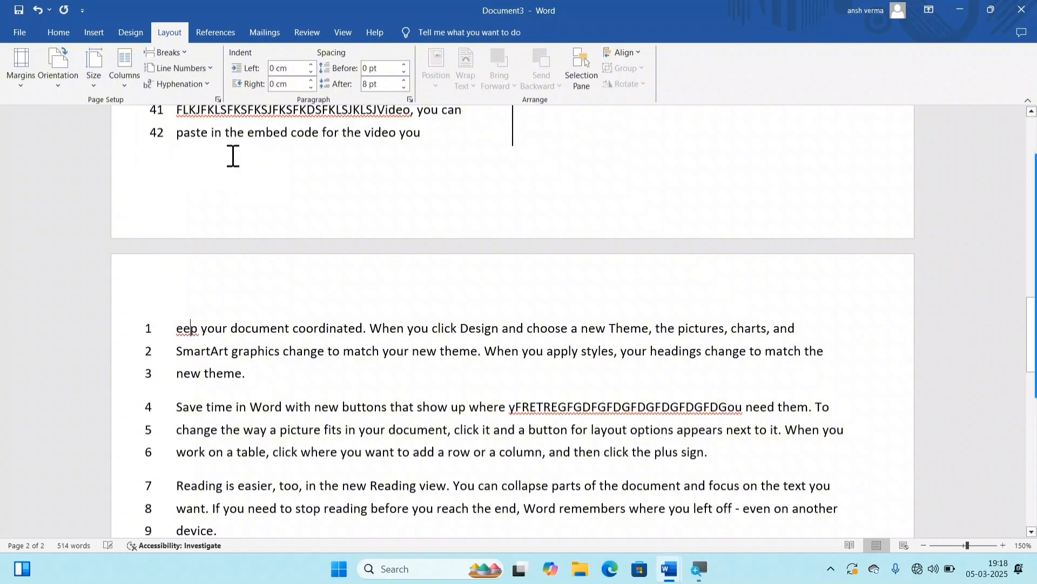
# Step: Review the restarted line numbers across both sections and delete all of the document's content
pyautogui.scroll(-4, 186, 422)
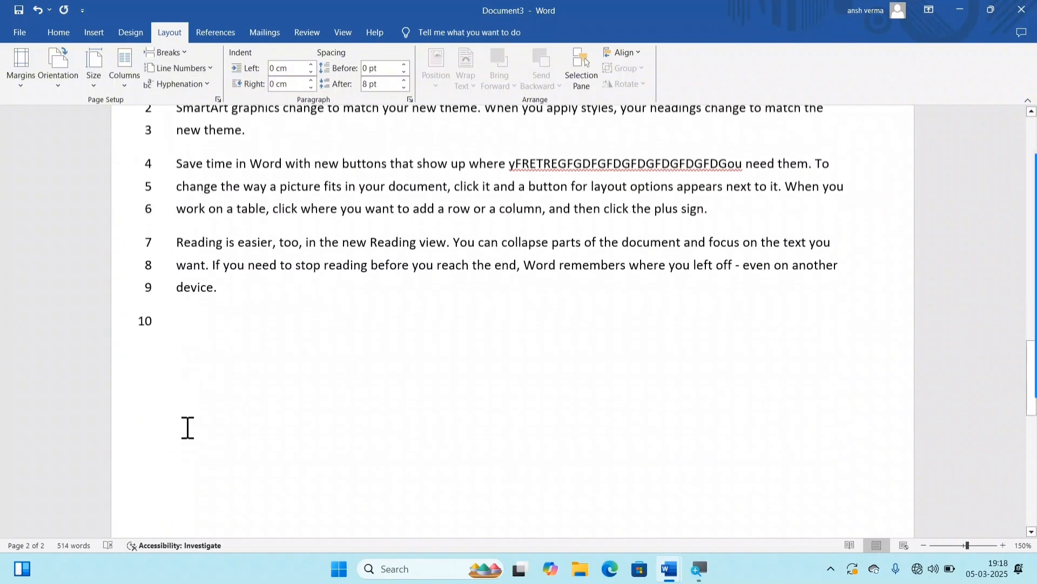
pyautogui.scroll(8, 215, 396)
pyautogui.scroll(10, 216, 389)
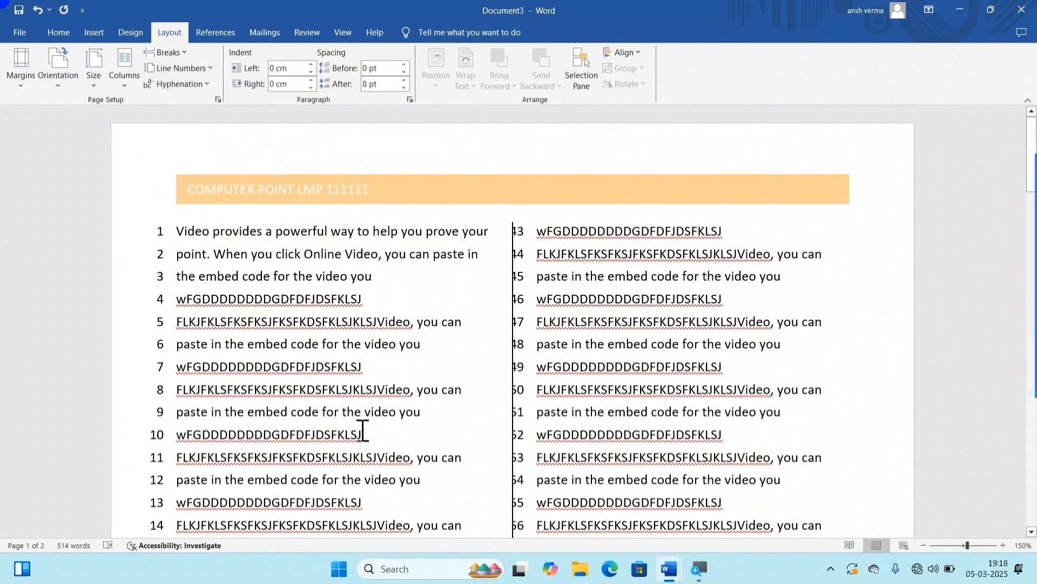
pyautogui.hotkey('ctrl', 'a')
pyautogui.press('Delete')
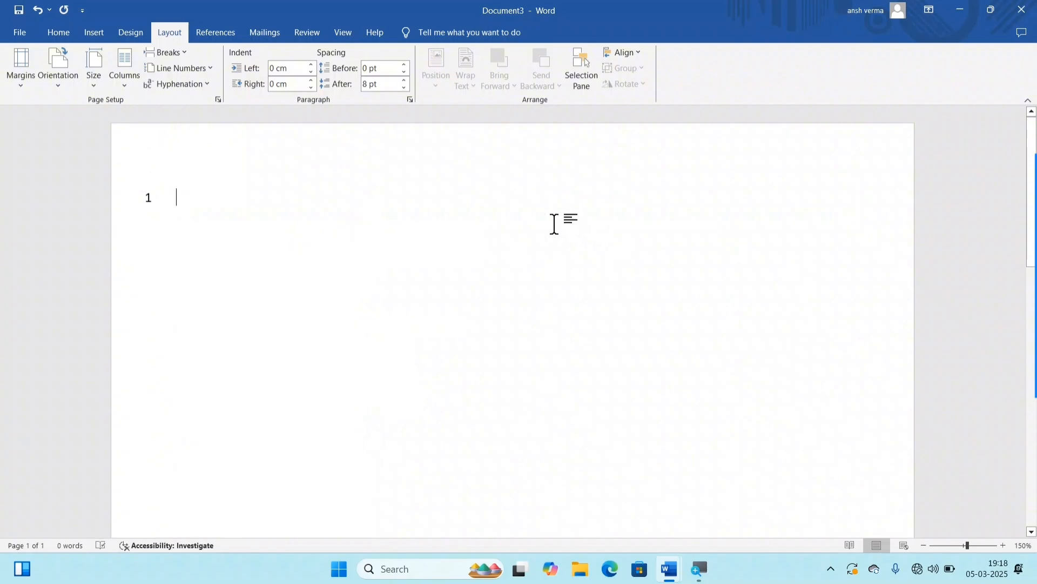
# Step: Create a new blank document and fill it with five paragraphs of Word's generated sample text
pyautogui.hotkey('ctrl', 'n')
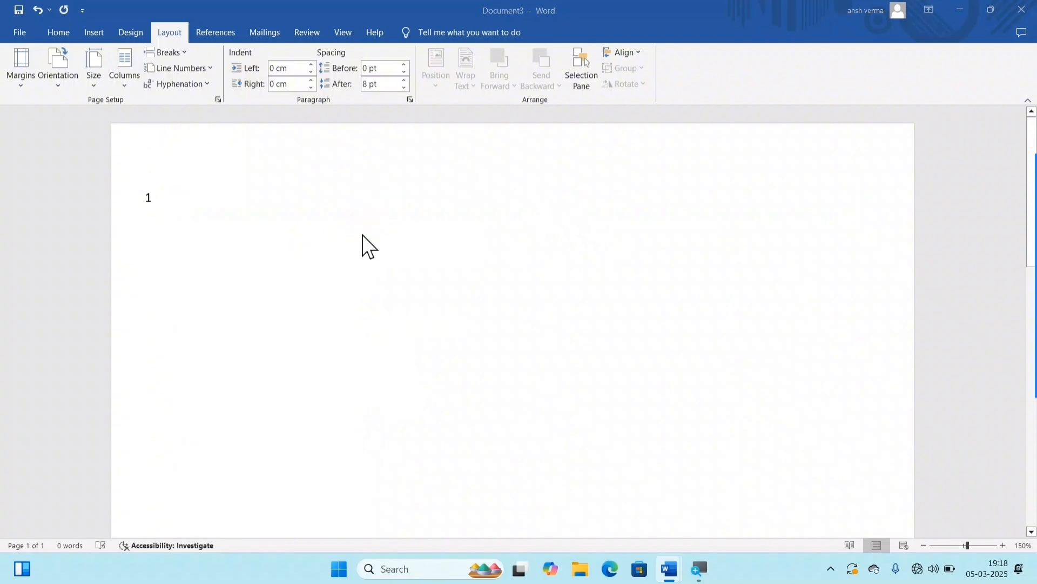
pyautogui.write('=')
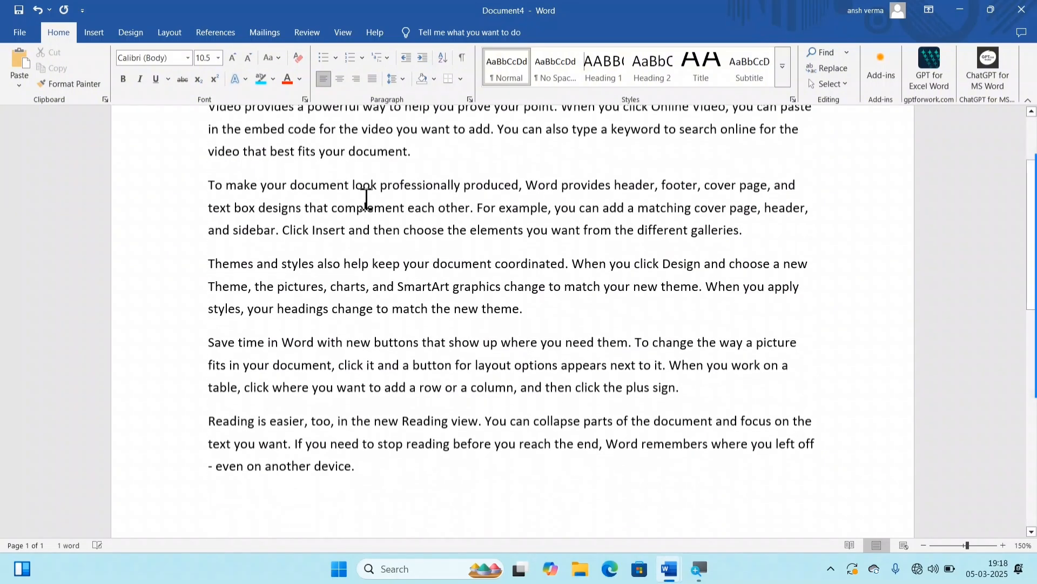
pyautogui.scroll(3, 481, 213)
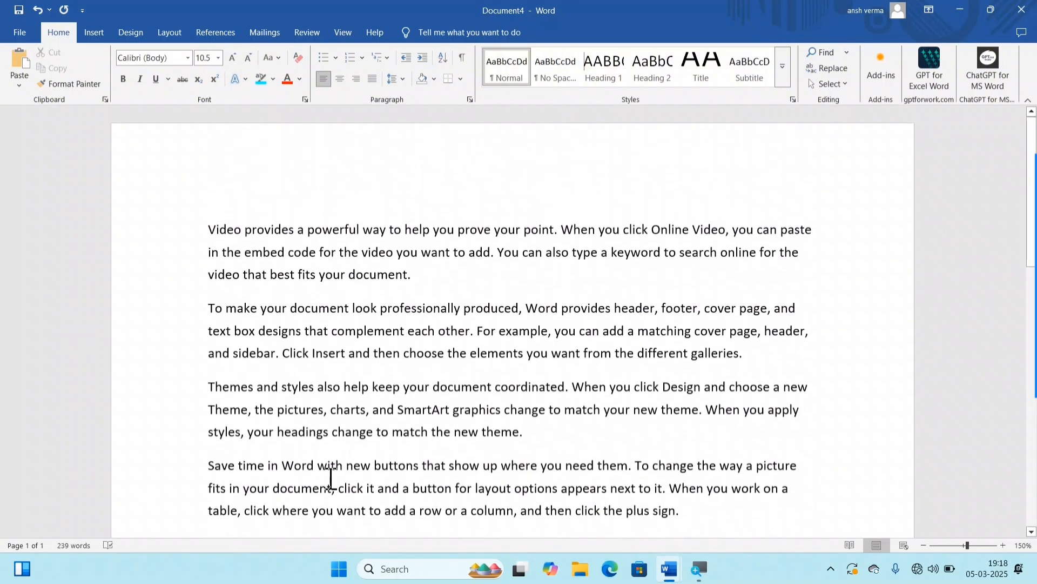
# Step: Select the whole text and turn on Automatic hyphenation, with the last paragraphs enlarged for checking
pyautogui.hotkey('ctrl', 'a')
pyautogui.click(171, 33)
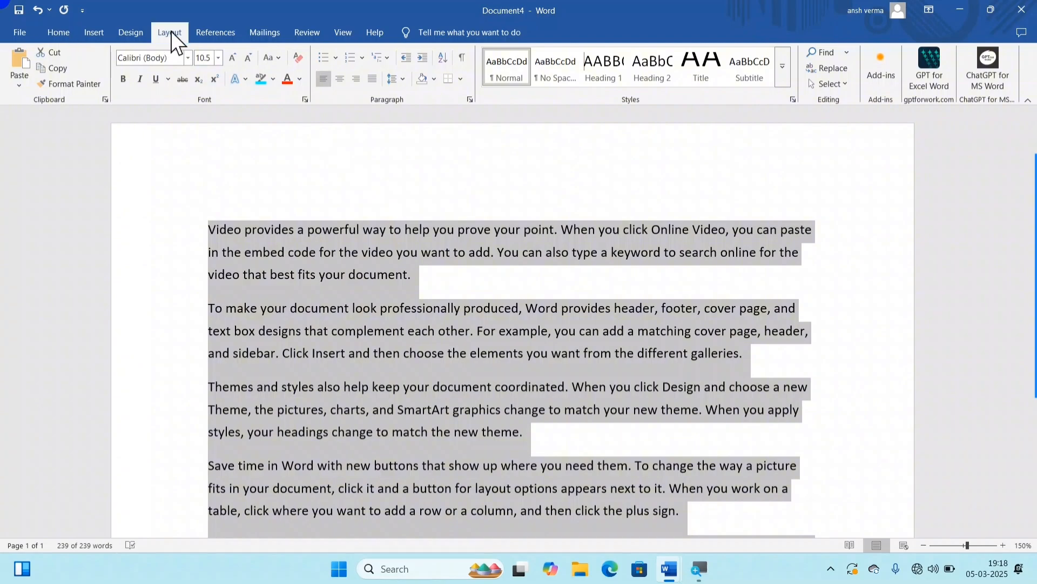
pyautogui.click(171, 85)
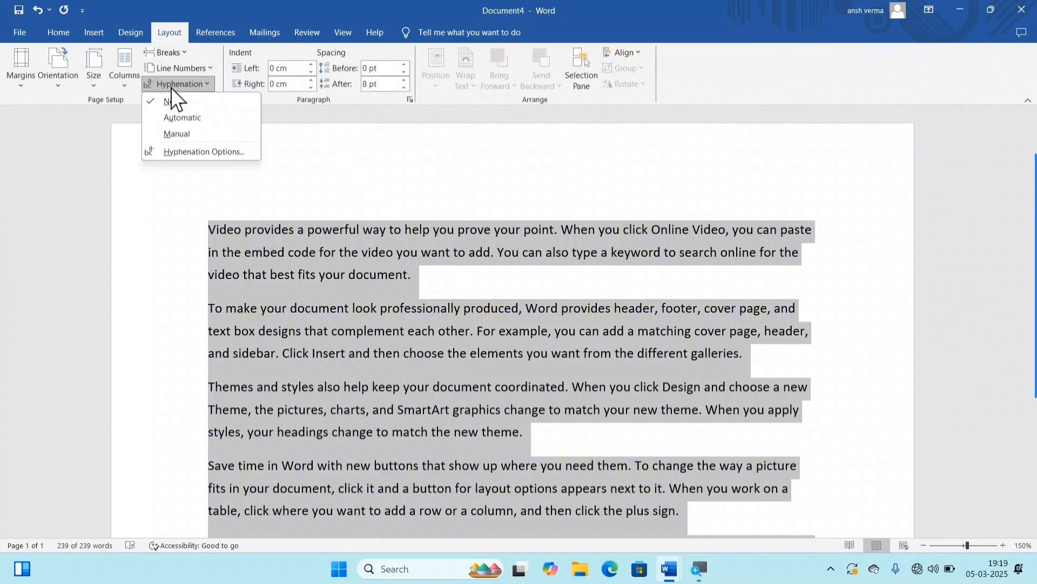
pyautogui.click(187, 116)
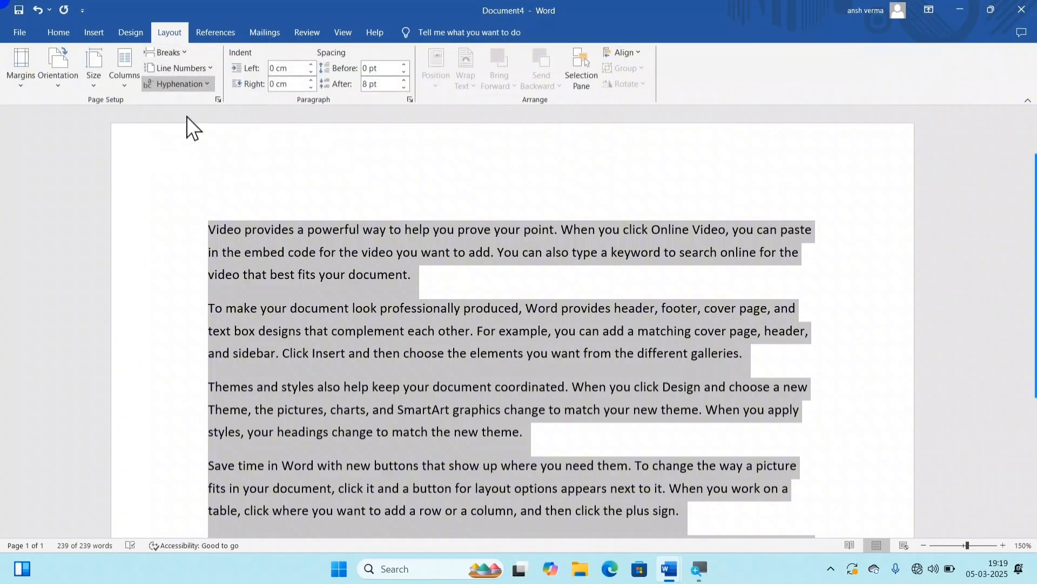
pyautogui.scroll(-6, 710, 430)
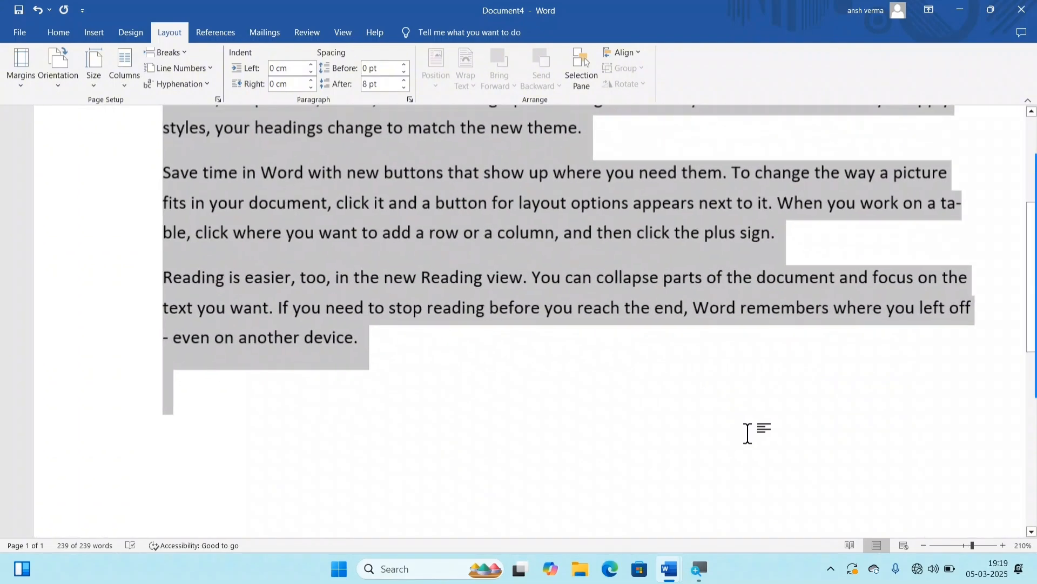
pyautogui.keyDown('ctrl'); pyautogui.scroll(6, 752, 430); pyautogui.keyUp('ctrl')
pyautogui.keyDown('ctrl'); pyautogui.scroll(-1, 994, 325); pyautogui.keyUp('ctrl')
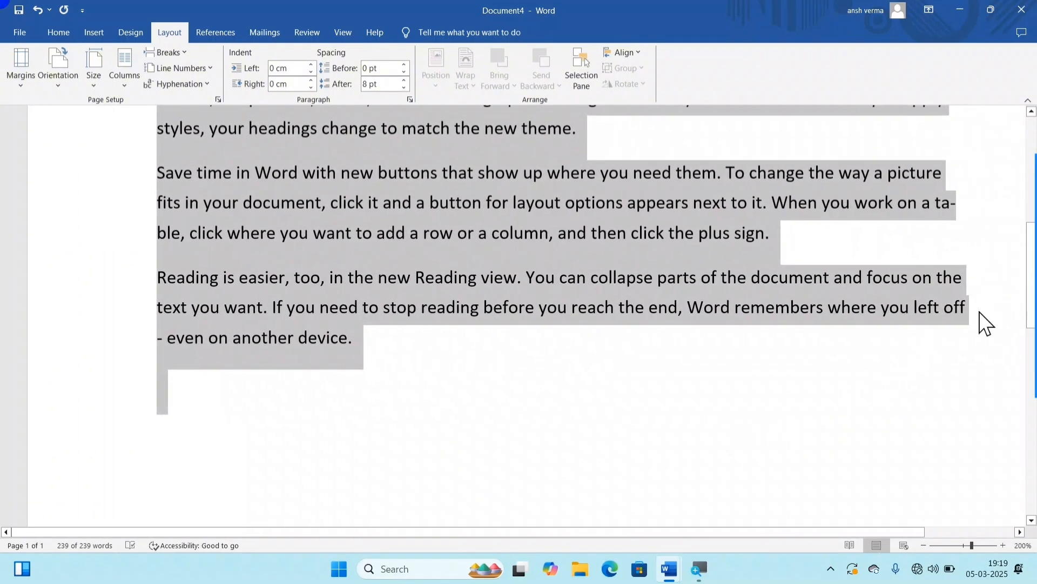
# Step: Examine how the word "table" is broken between two lines in the "Save time in Word" paragraph
pyautogui.click(962, 316)
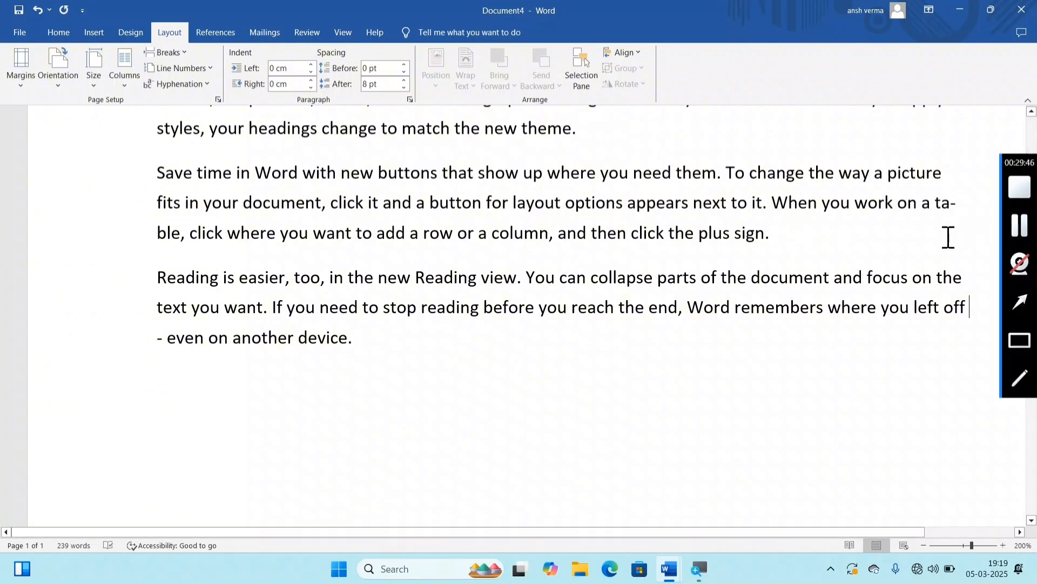
pyautogui.moveTo(925, 204); pyautogui.dragTo(959, 207)
pyautogui.moveTo(954, 207); pyautogui.dragTo(944, 205)
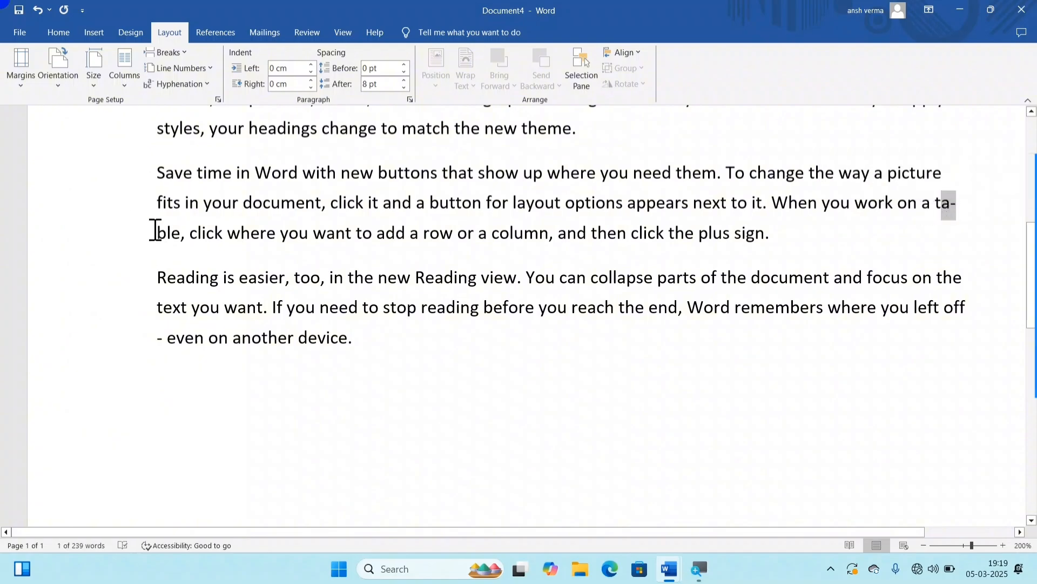
pyautogui.moveTo(155, 230); pyautogui.dragTo(157, 231)
pyautogui.scroll(5, 608, 304)
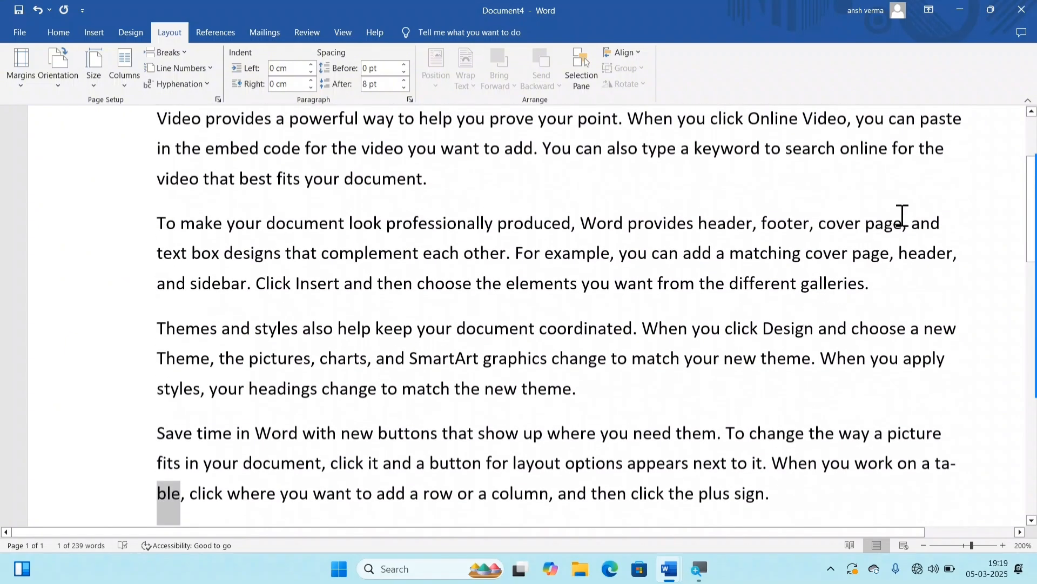
# Step: Check the other line endings for hyphenation, including "left off" and the dash that follows it in the last paragraph
pyautogui.scroll(3, 904, 217)
pyautogui.scroll(-10, 902, 233)
pyautogui.scroll(1, 902, 243)
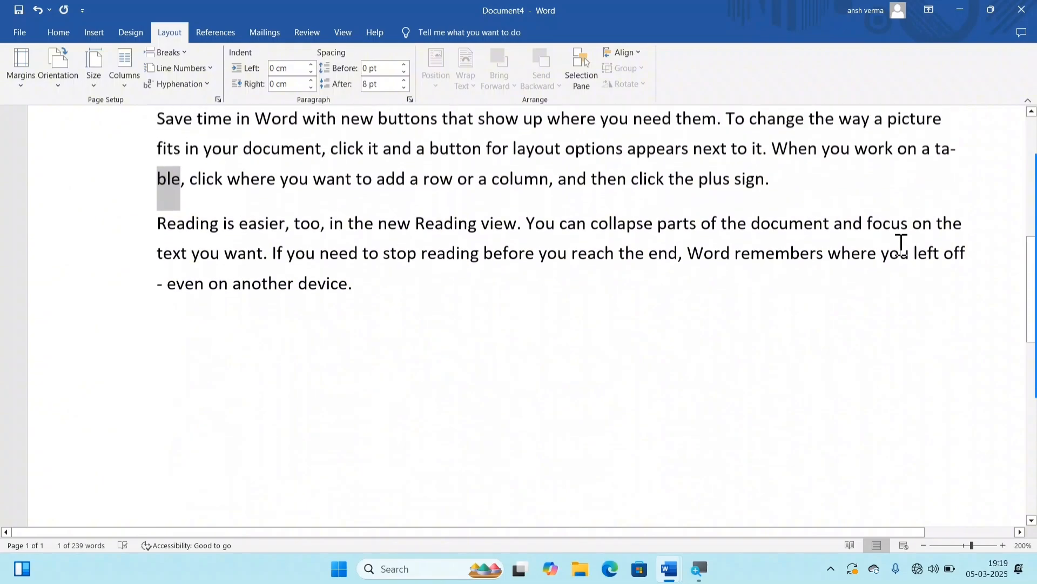
pyautogui.scroll(1, 901, 244)
pyautogui.click(945, 270)
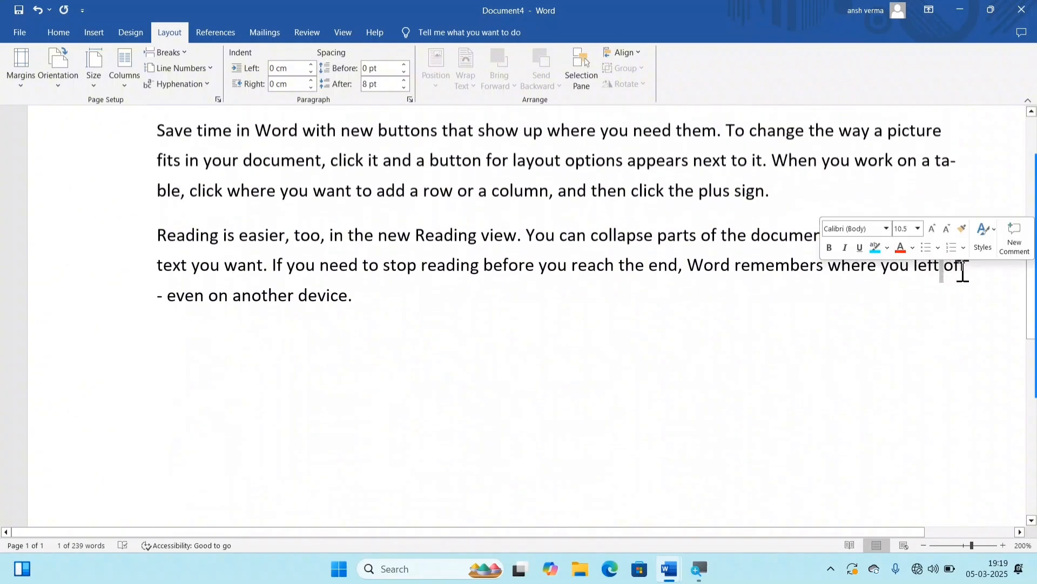
pyautogui.click(961, 269)
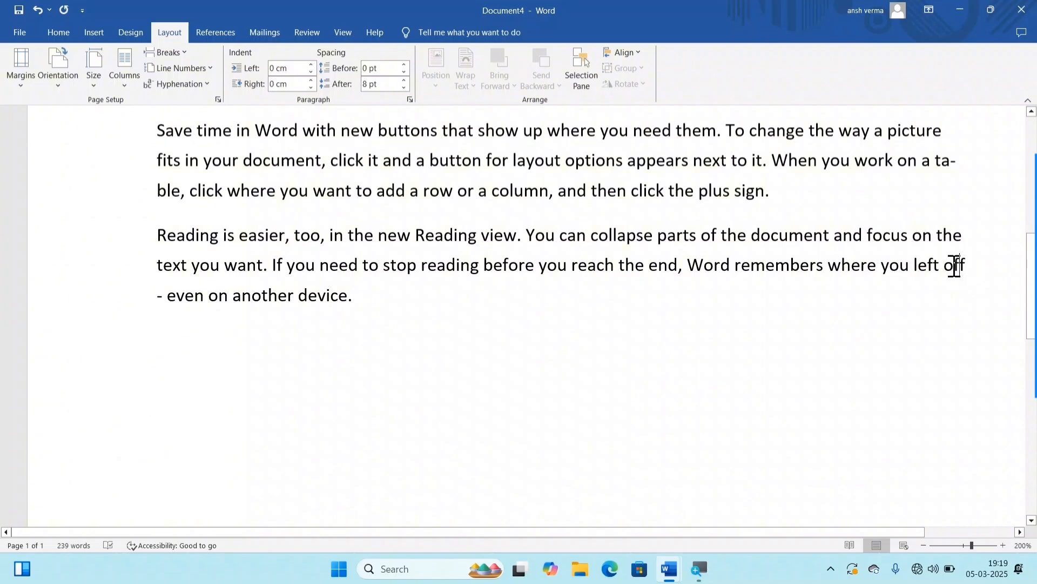
pyautogui.doubleClick(165, 296)
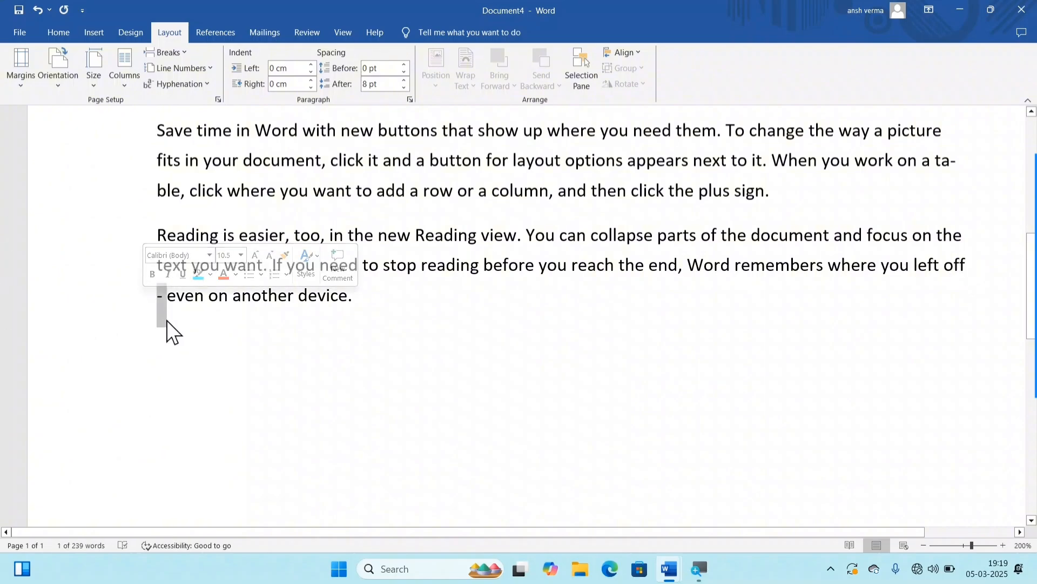
pyautogui.click(186, 319)
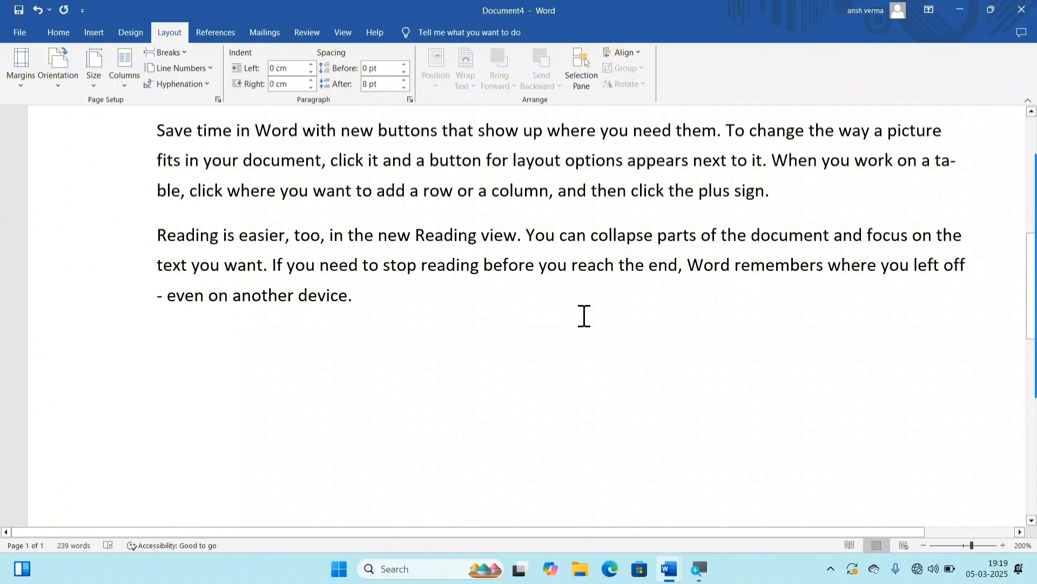
# Step: Increase the left indent of the "Reading is easier" paragraph to 1.3 cm
pyautogui.click(315, 247)
pyautogui.click(312, 64)
pyautogui.click(312, 64)
pyautogui.click(312, 64)
pyautogui.click(312, 64)
pyautogui.click(312, 63)
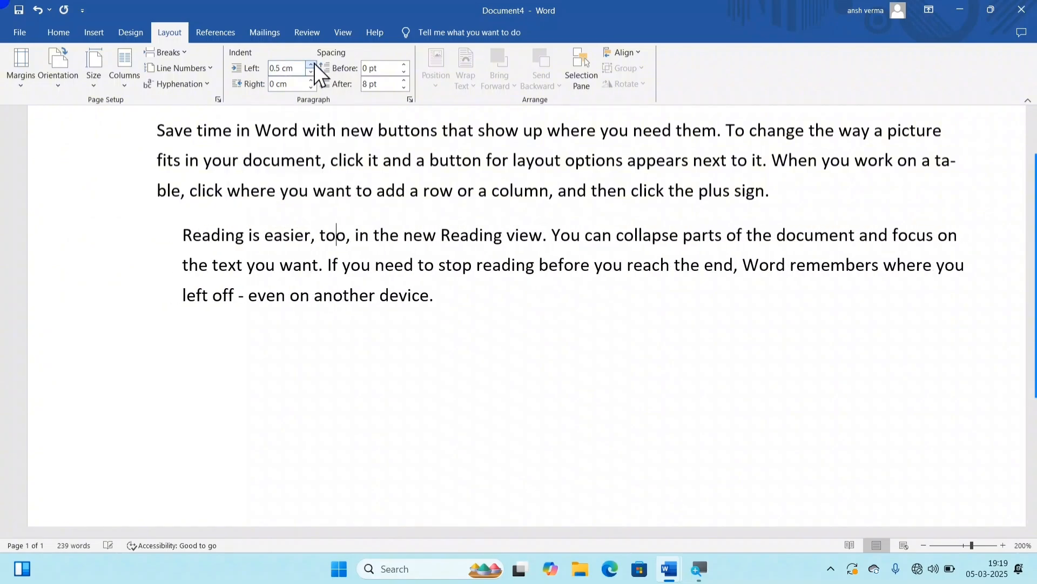
pyautogui.click(312, 63)
pyautogui.click(312, 64)
pyautogui.click(312, 64)
pyautogui.click(312, 64)
pyautogui.click(312, 63)
pyautogui.click(312, 63)
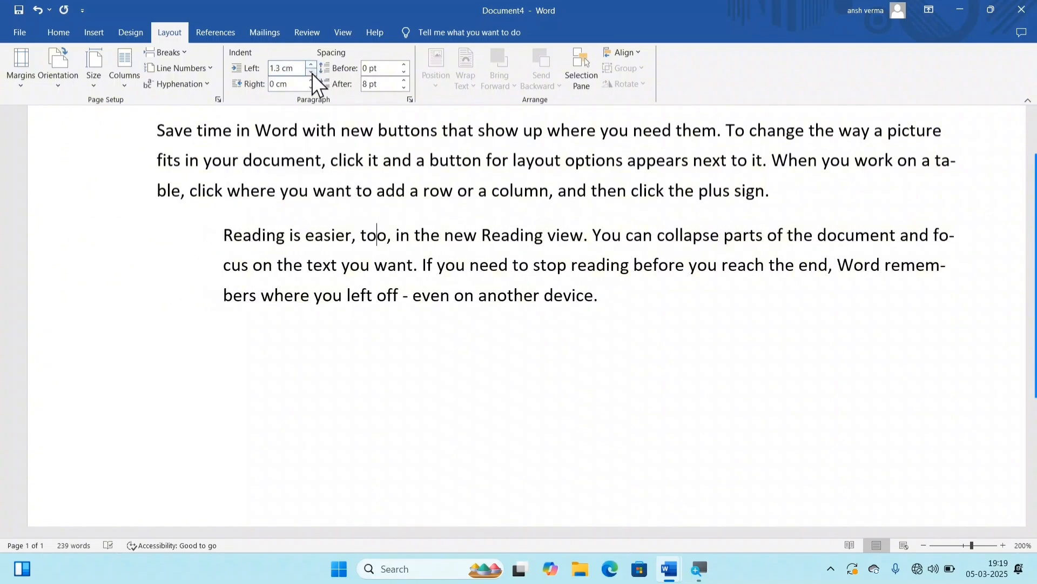
# Step: Reduce the "Reading is easier" paragraph's left indent to 0.7 cm
pyautogui.click(312, 72)
pyautogui.click(311, 72)
pyautogui.click(312, 72)
pyautogui.click(312, 72)
pyautogui.click(311, 72)
pyautogui.click(312, 72)
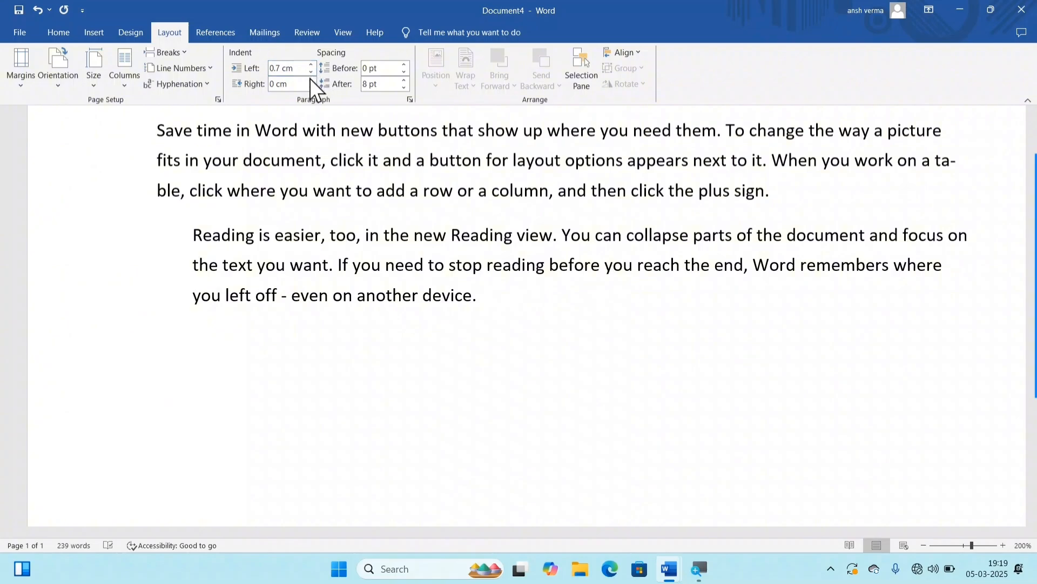
# Step: Increase the right indent of the "Reading is easier" paragraph to 1.3 cm
pyautogui.click(311, 80)
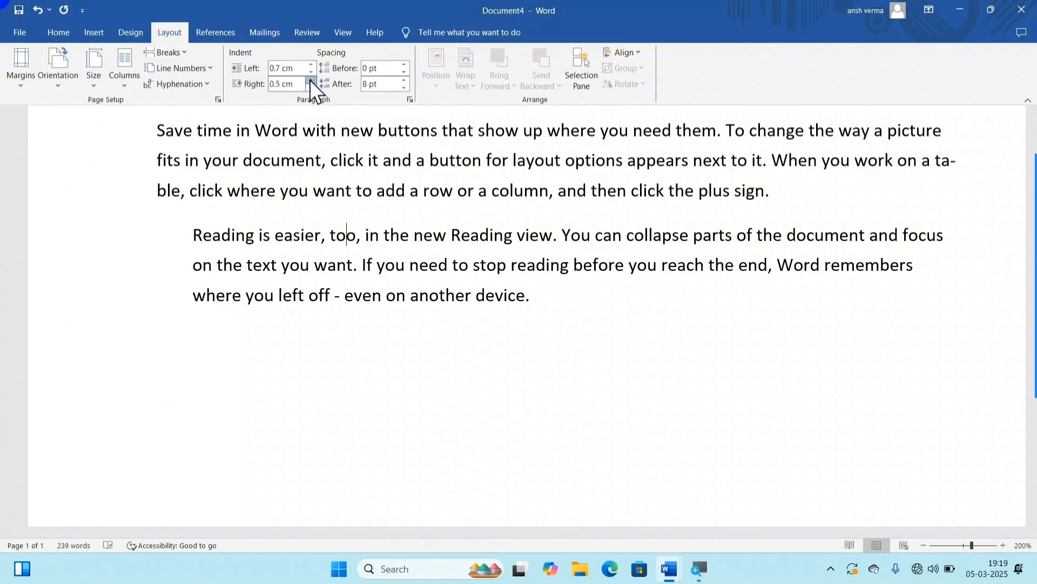
pyautogui.click(311, 80)
pyautogui.click(311, 80)
pyautogui.click(312, 80)
pyautogui.click(311, 80)
pyautogui.click(311, 80)
pyautogui.click(311, 80)
pyautogui.click(311, 80)
pyautogui.click(311, 80)
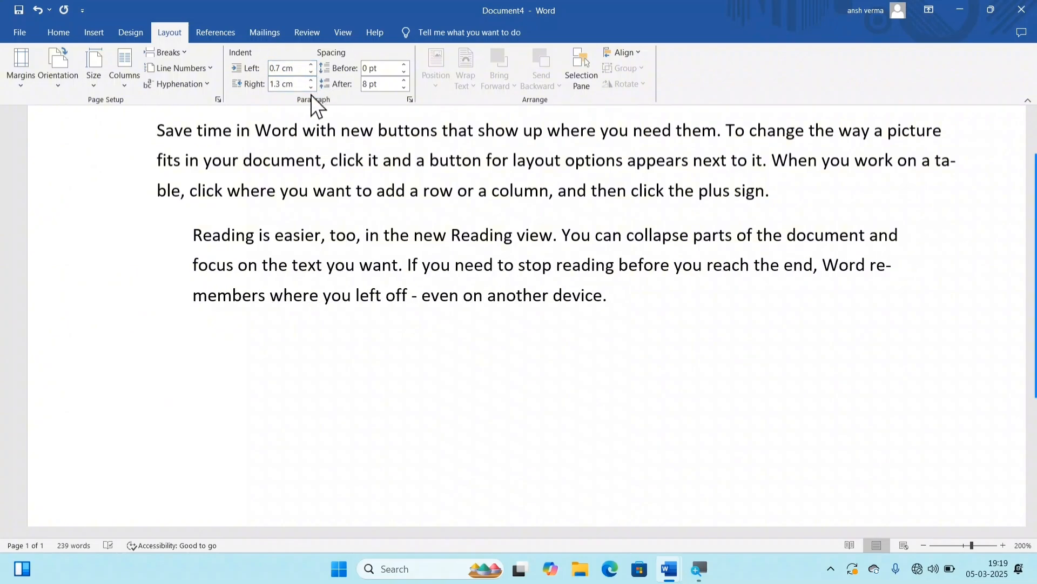
# Step: Return the "Reading is easier" paragraph's right indent to 0 cm
pyautogui.click(311, 88)
pyautogui.click(311, 87)
pyautogui.click(311, 87)
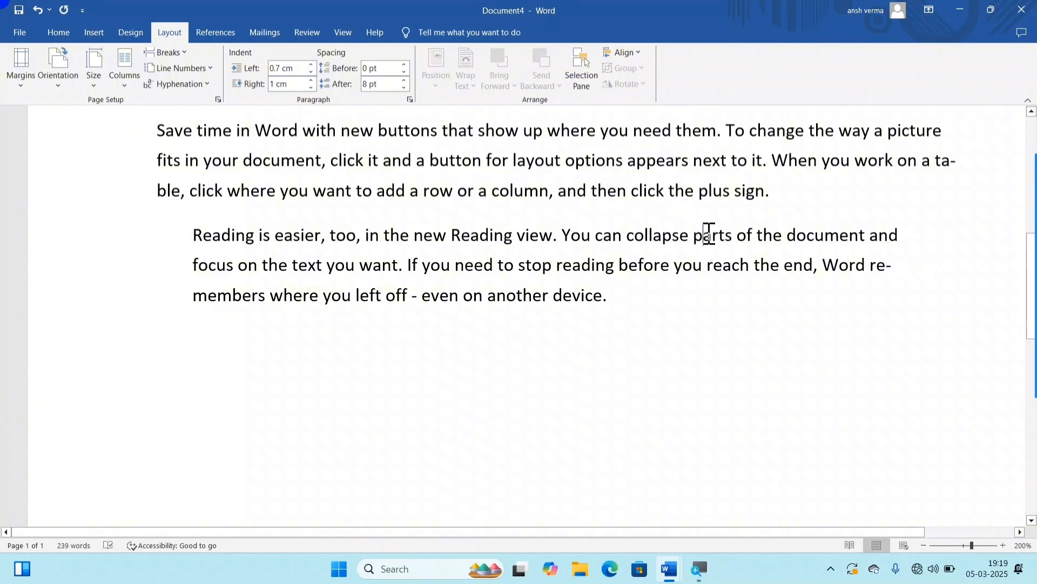
pyautogui.click(311, 87)
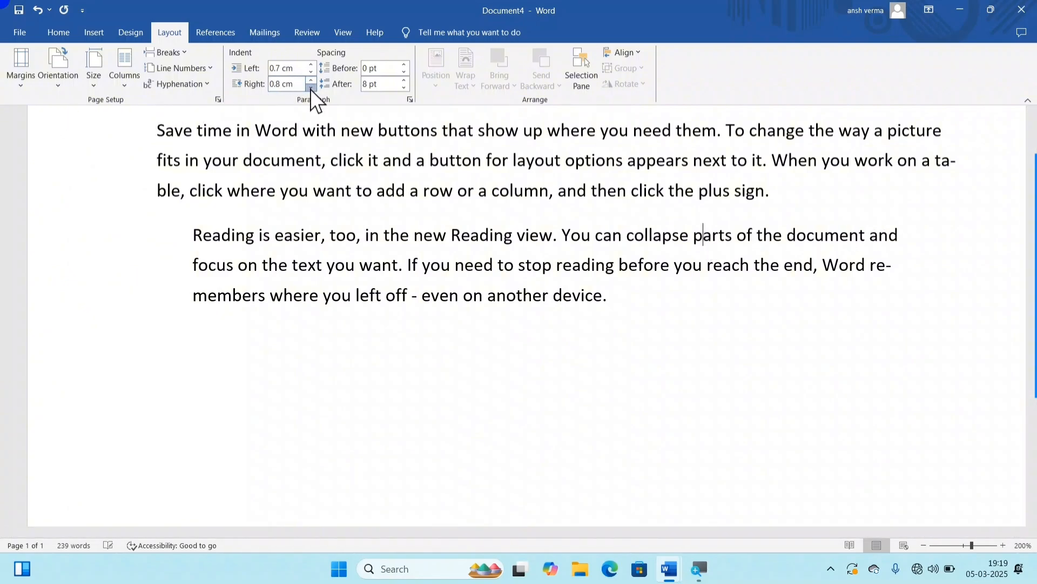
pyautogui.click(310, 87)
pyautogui.click(311, 88)
pyautogui.click(310, 87)
pyautogui.click(311, 87)
pyautogui.click(311, 87)
pyautogui.click(310, 87)
pyautogui.click(311, 88)
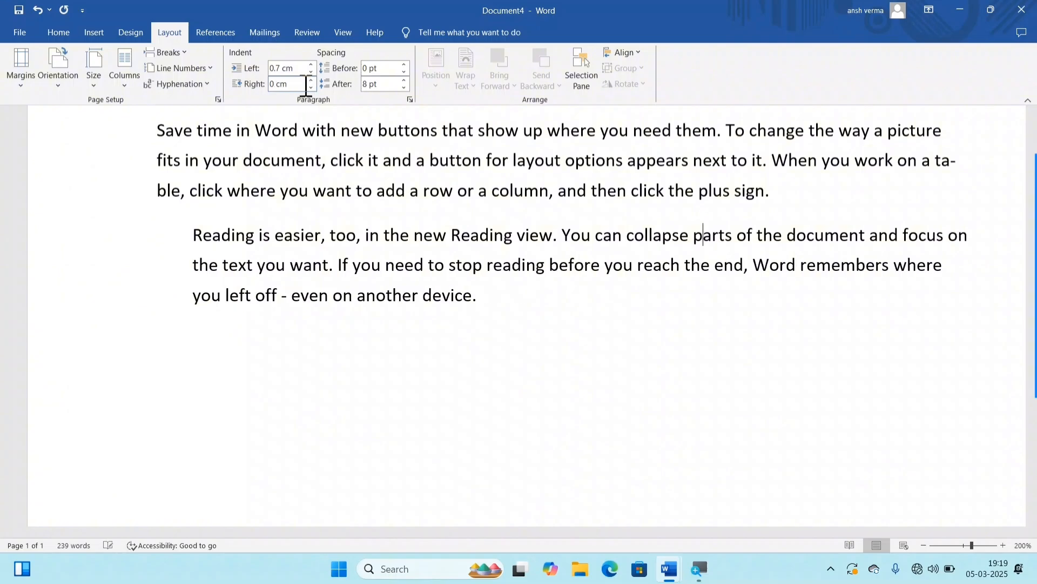
# Step: Set the last paragraph's indents to 1.3 cm on the left and 2.3 cm on the right
pyautogui.click(311, 81)
pyautogui.click(311, 81)
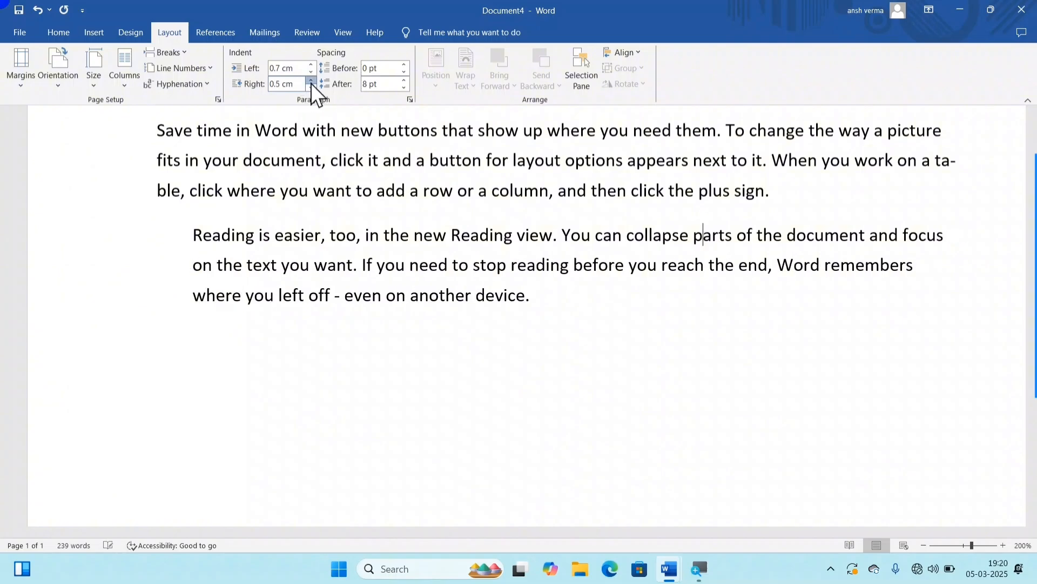
pyautogui.click(311, 81)
pyautogui.click(310, 81)
pyautogui.click(310, 81)
pyautogui.click(310, 81)
pyautogui.click(311, 81)
pyautogui.click(311, 81)
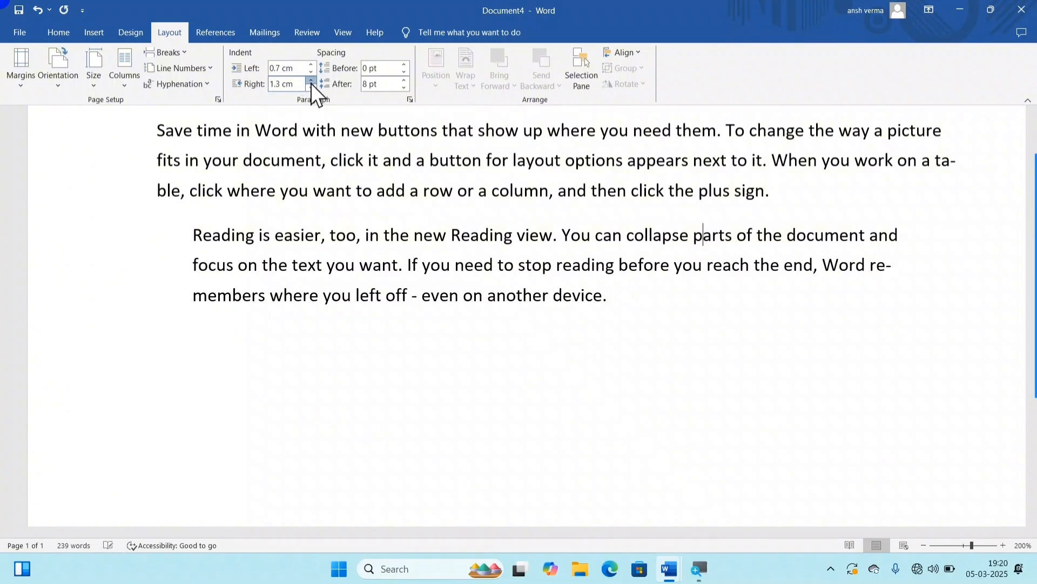
pyautogui.click(311, 81)
pyautogui.click(311, 81)
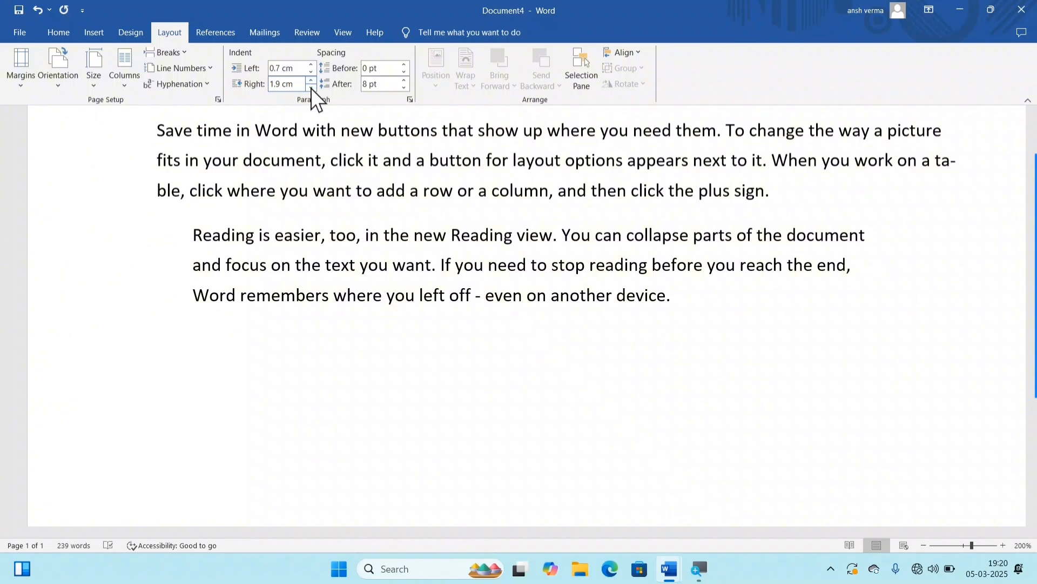
pyautogui.click(310, 64)
pyautogui.click(310, 64)
pyautogui.click(311, 65)
pyautogui.click(311, 64)
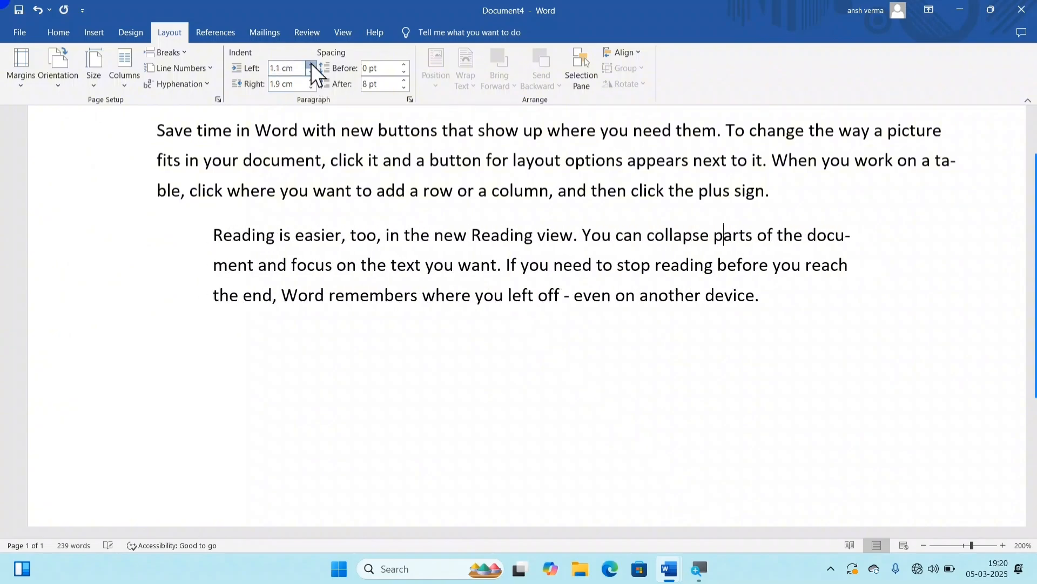
pyautogui.click(311, 64)
pyautogui.click(311, 64)
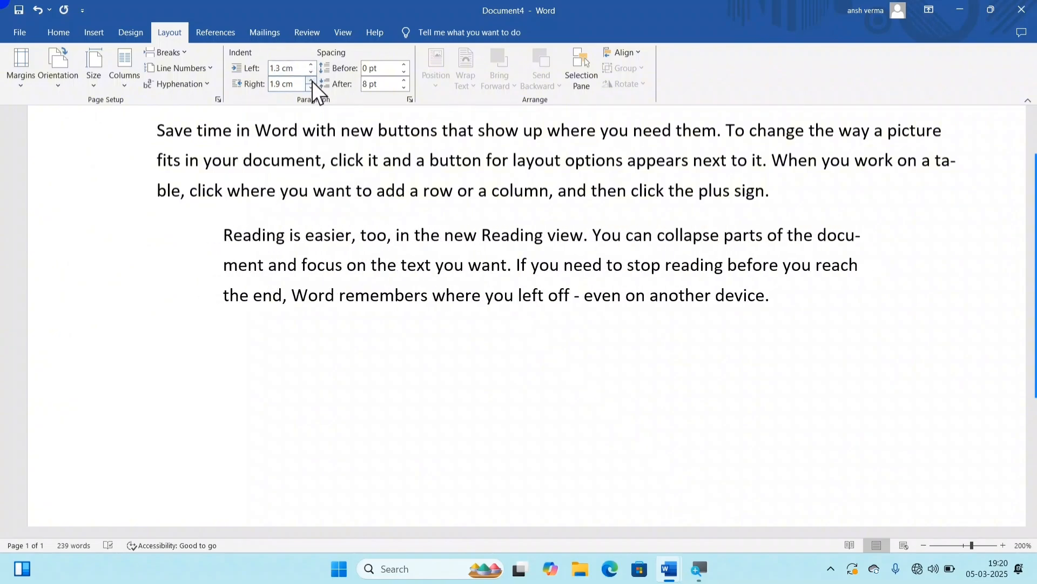
pyautogui.click(311, 81)
pyautogui.click(311, 81)
pyautogui.click(310, 82)
pyautogui.click(311, 81)
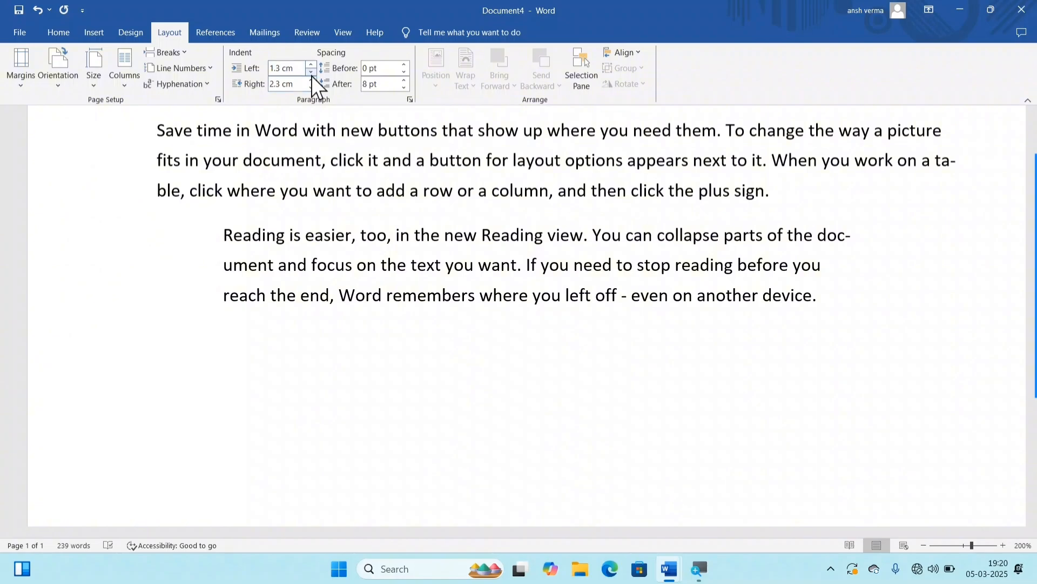
# Step: Lower the last paragraph's left indent to 0.3 cm
pyautogui.click(311, 73)
pyautogui.click(312, 73)
pyautogui.click(311, 73)
pyautogui.click(311, 74)
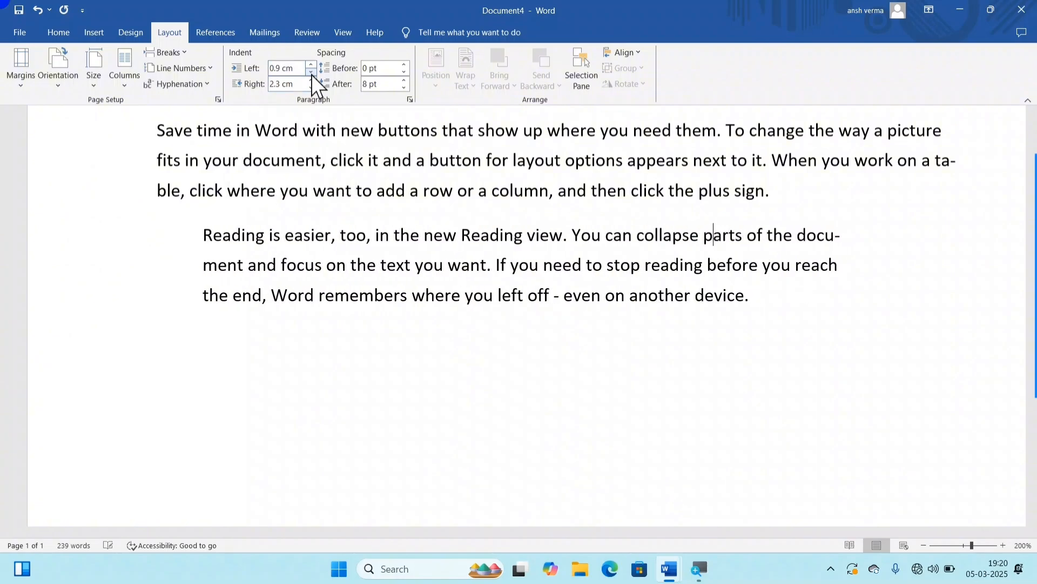
pyautogui.click(311, 74)
pyautogui.click(312, 74)
pyautogui.click(311, 73)
pyautogui.click(311, 73)
pyautogui.click(311, 73)
pyautogui.click(311, 73)
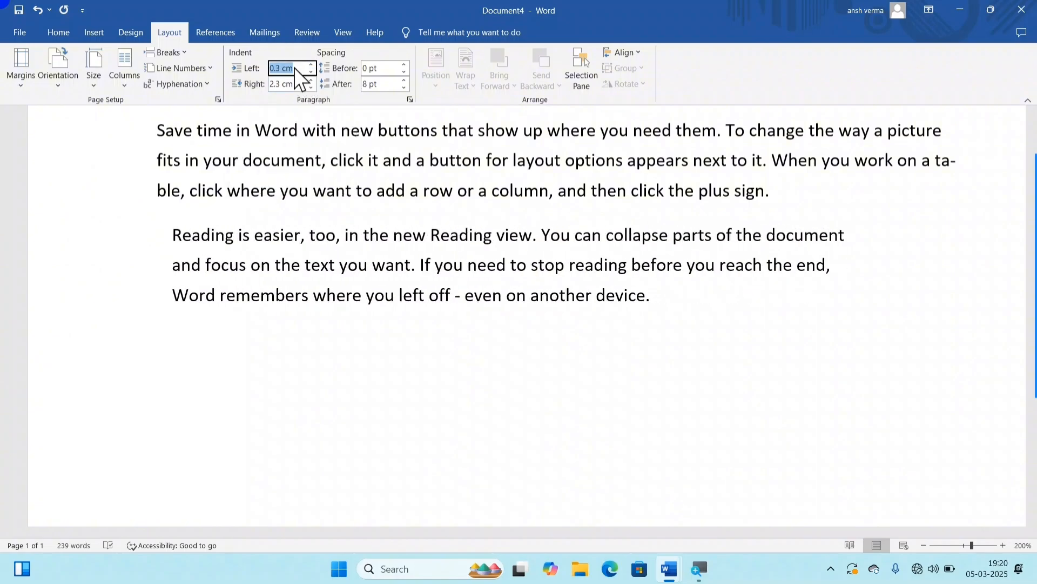
pyautogui.click(293, 67)
pyautogui.click(384, 161)
# Step: Increase the spacing before the "Reading is easier" paragraph to 60 pt
pyautogui.click(372, 266)
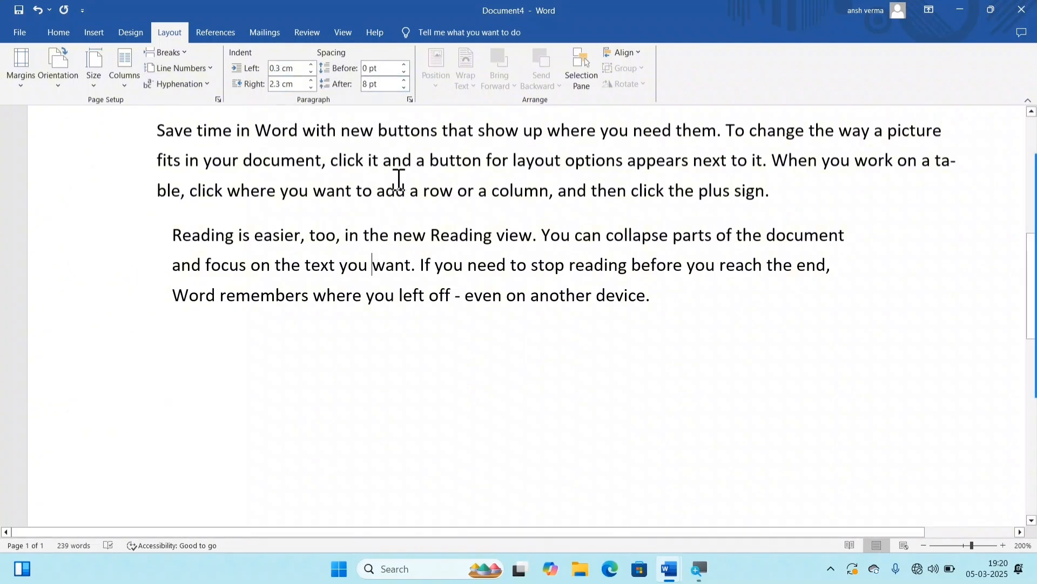
pyautogui.click(403, 64)
pyautogui.click(403, 64)
pyautogui.click(403, 63)
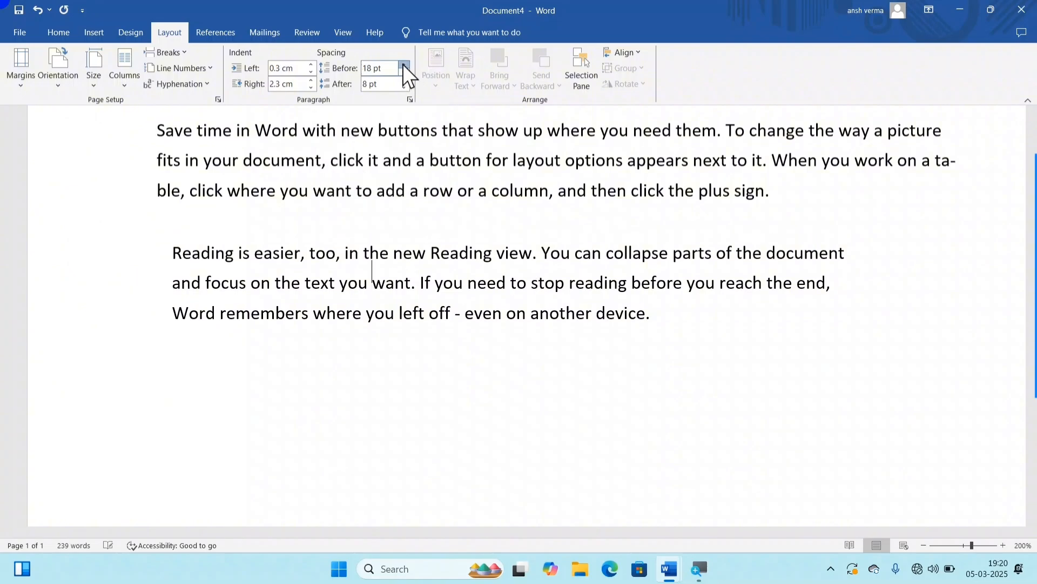
pyautogui.click(403, 64)
pyautogui.click(403, 63)
pyautogui.click(403, 64)
# Step: Increase the spacing before the "Reading is easier" paragraph to 102 pt
pyautogui.click(403, 64)
pyautogui.click(403, 64)
pyautogui.click(403, 64)
pyautogui.click(403, 63)
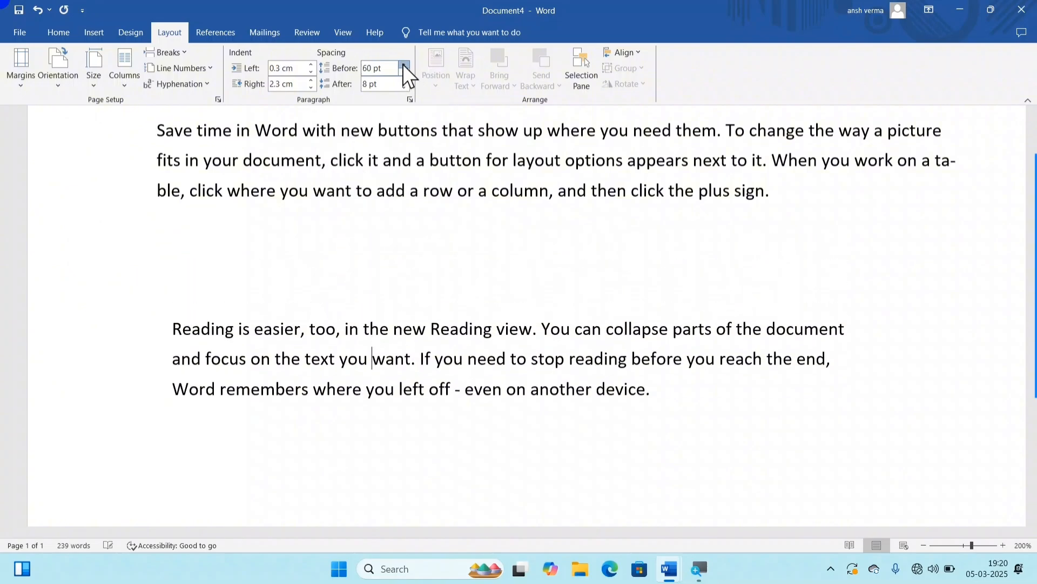
pyautogui.click(403, 64)
pyautogui.click(403, 64)
pyautogui.click(403, 64)
pyautogui.click(403, 64)
pyautogui.click(403, 64)
pyautogui.click(403, 64)
pyautogui.click(403, 64)
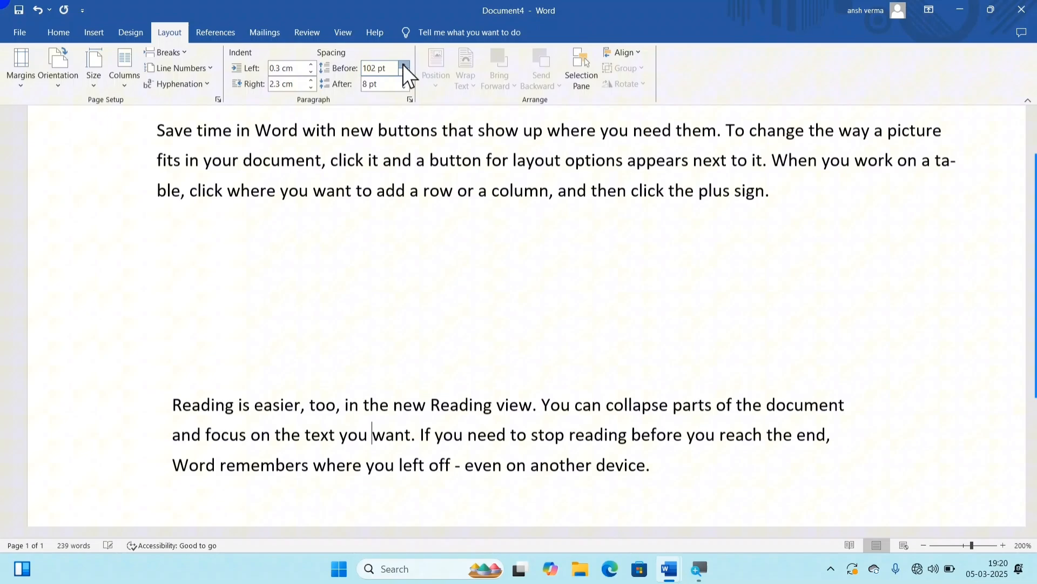
# Step: Increase the spacing after the "To make your document look professionally produced" paragraph to 66 pt
pyautogui.click(448, 154)
pyautogui.scroll(5, 486, 178)
pyautogui.click(449, 211)
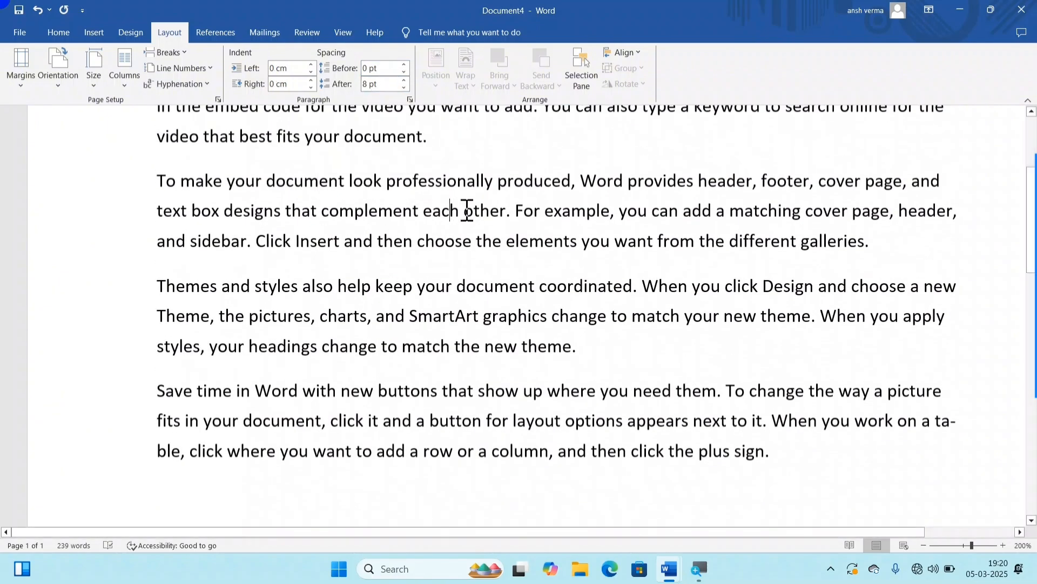
pyautogui.moveTo(377, 285); pyautogui.dragTo(591, 316)
pyautogui.click(448, 183)
pyautogui.moveTo(403, 79); pyautogui.dragTo(403, 79)
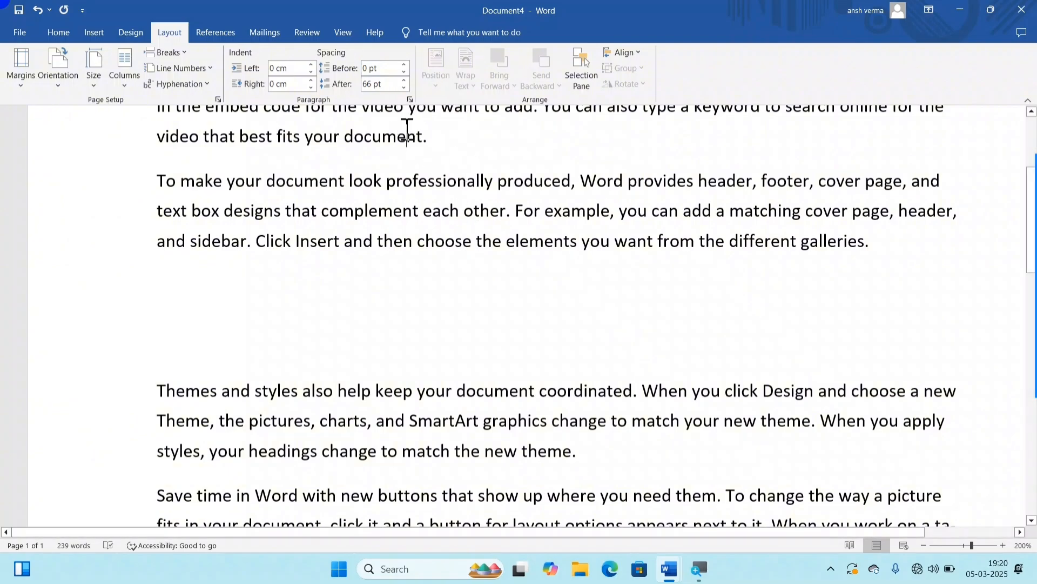
# Step: Draw a smiley face shape about 3.97 cm high and 4.14 cm wide over the "To make your document" paragraph and the gap below
pyautogui.click(393, 333)
pyautogui.click(86, 41)
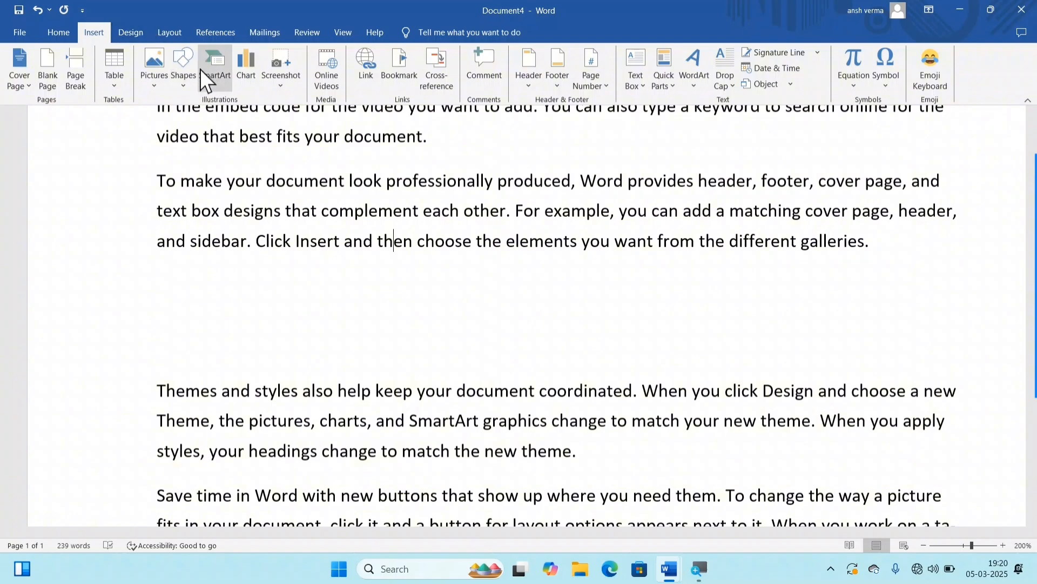
pyautogui.click(183, 70)
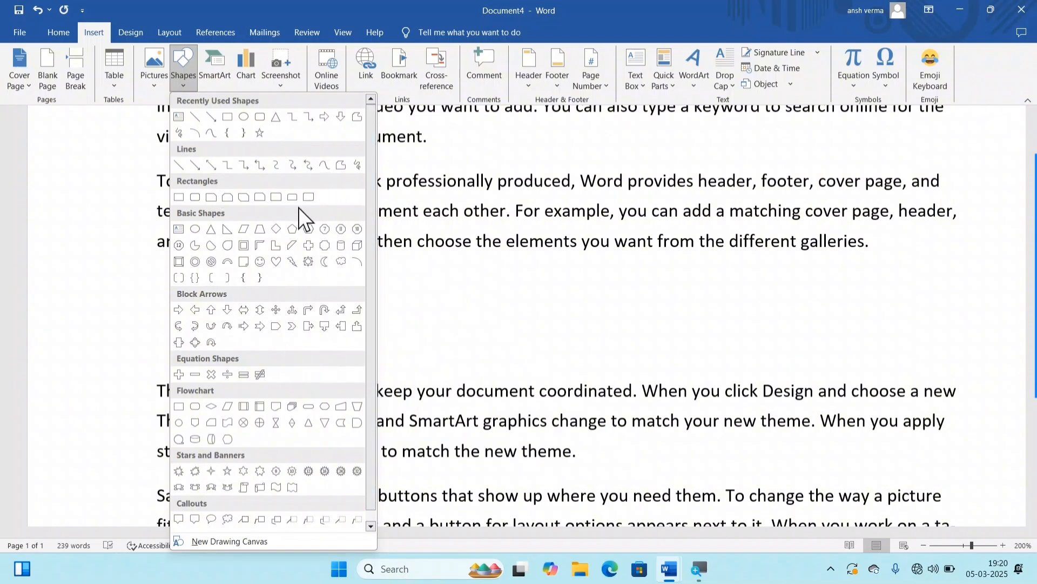
pyautogui.click(260, 261)
pyautogui.moveTo(323, 173); pyautogui.dragTo(534, 377)
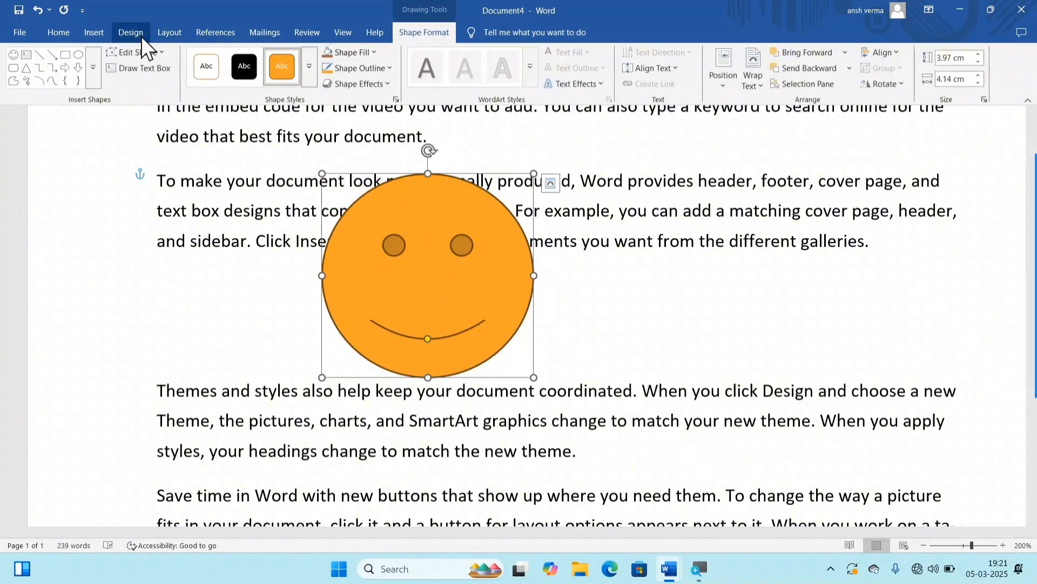
# Step: Position the smiley face in the middle center of the page with square text wrapping
pyautogui.click(171, 33)
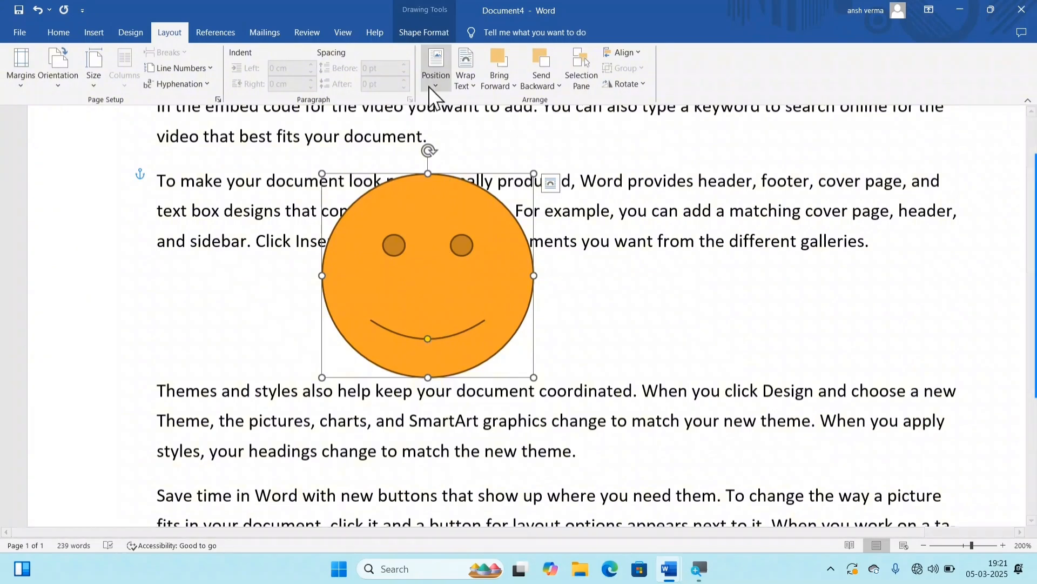
pyautogui.click(436, 81)
pyautogui.click(478, 219)
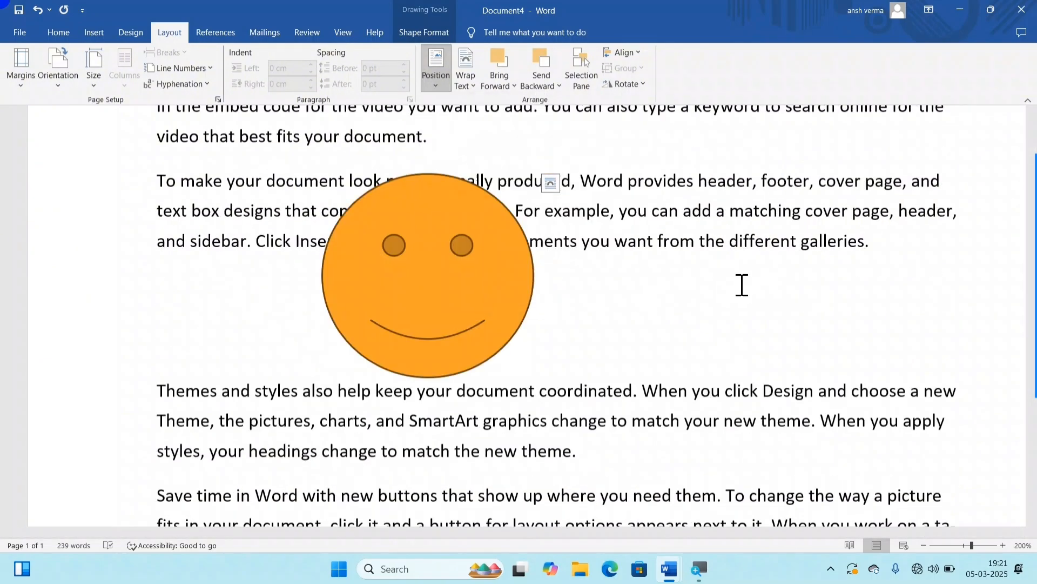
pyautogui.scroll(-5, 662, 271)
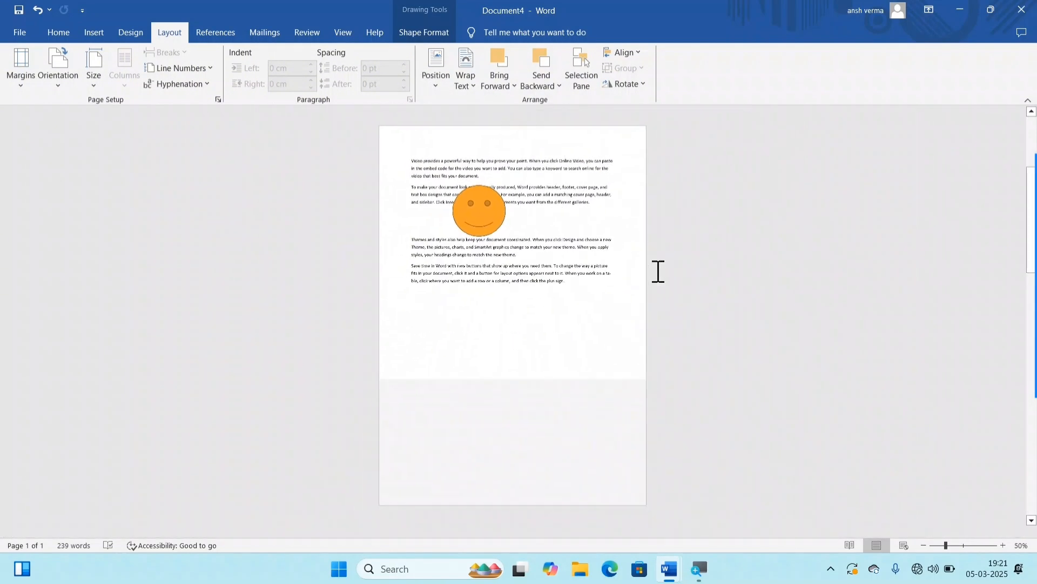
pyautogui.click(480, 217)
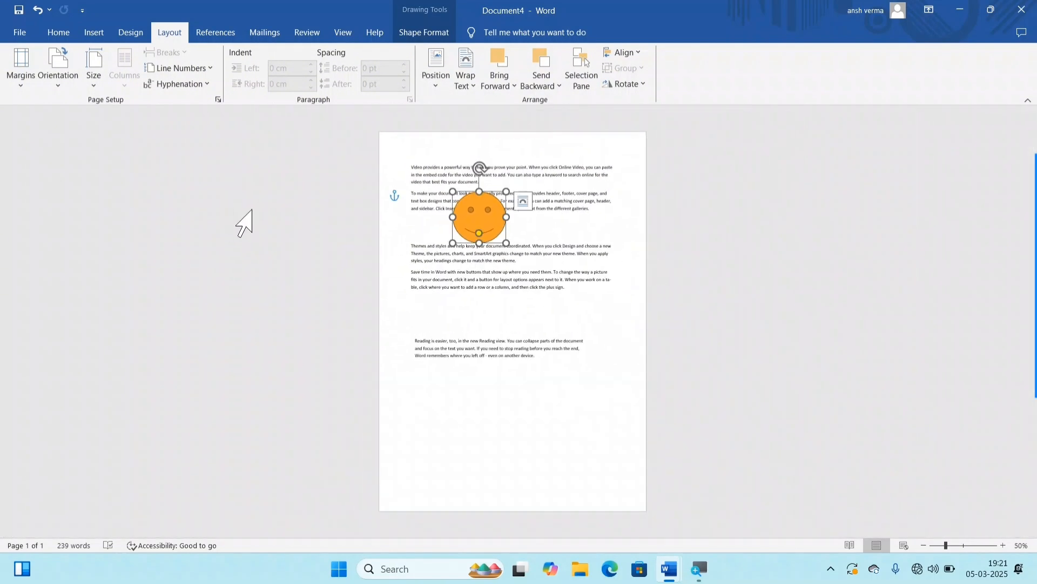
pyautogui.click(440, 91)
pyautogui.click(481, 223)
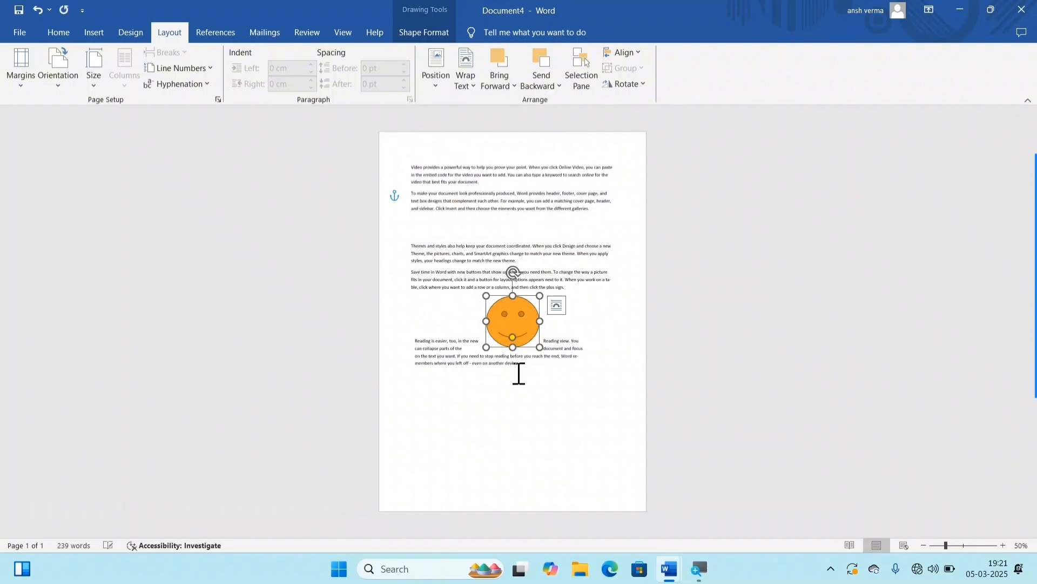
pyautogui.click(506, 89)
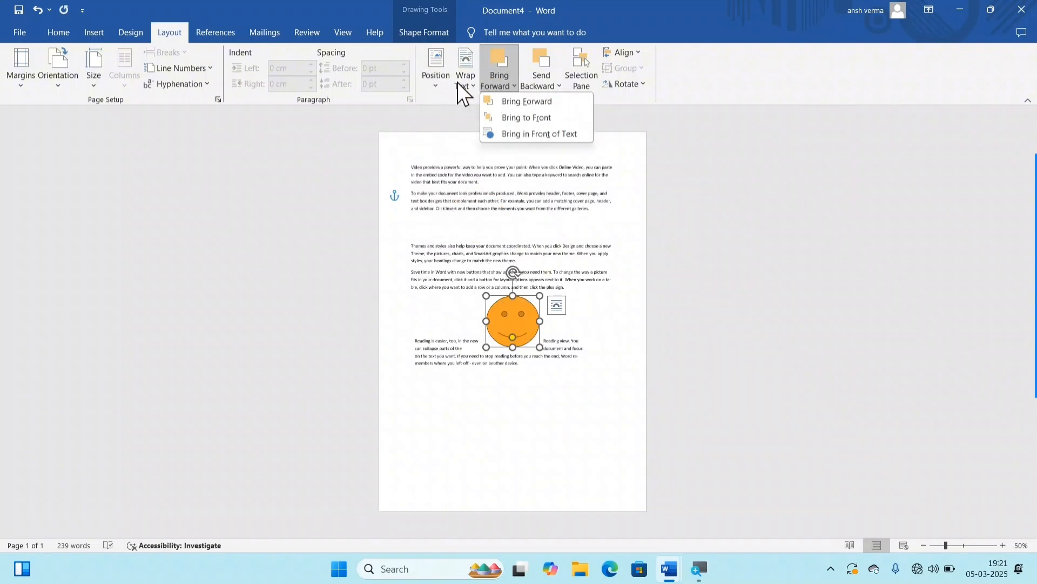
pyautogui.click(436, 83)
pyautogui.click(435, 83)
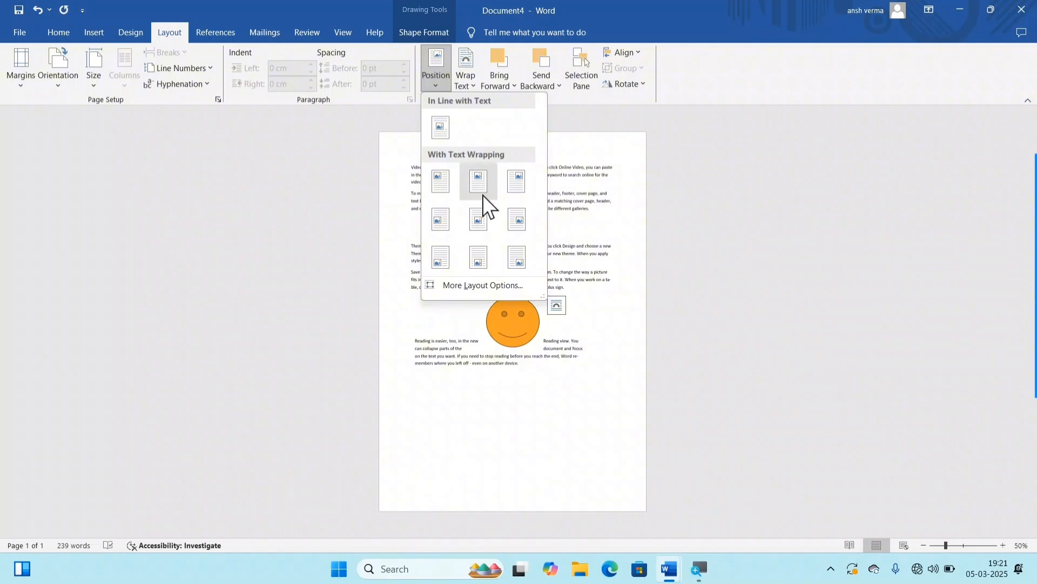
pyautogui.click(468, 85)
pyautogui.click(468, 86)
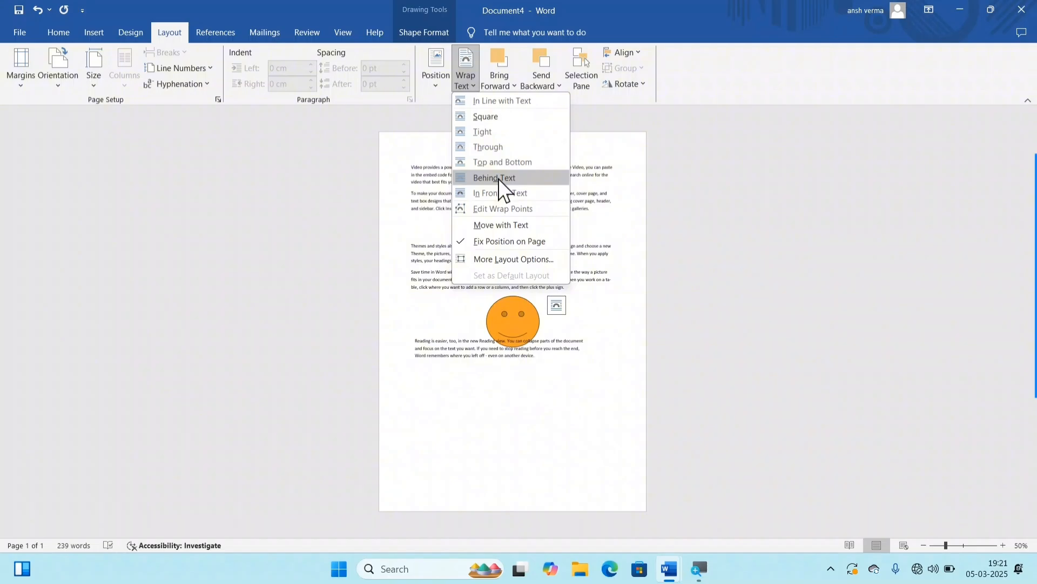
# Step: Move the smiley face up into the "Themes and styles" and "Save time in Word" paragraphs so the text wraps around it
pyautogui.click(508, 344)
pyautogui.moveTo(510, 334); pyautogui.dragTo(496, 273)
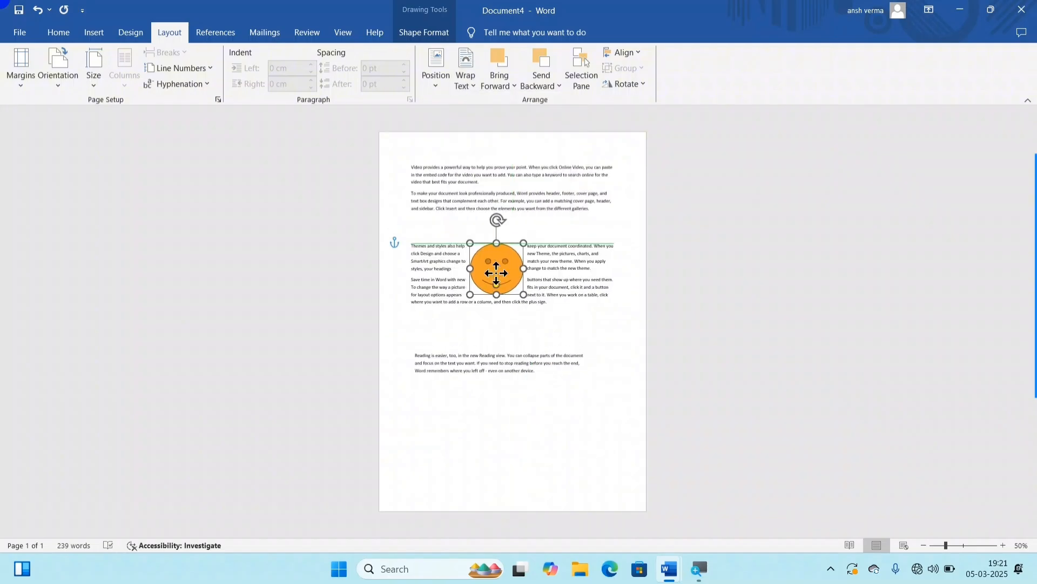
# Step: Open the text wrapping options for the smiley face and preview In Line with Text
pyautogui.keyDown('ctrl'); pyautogui.scroll(9, 496, 273); pyautogui.keyUp('ctrl')
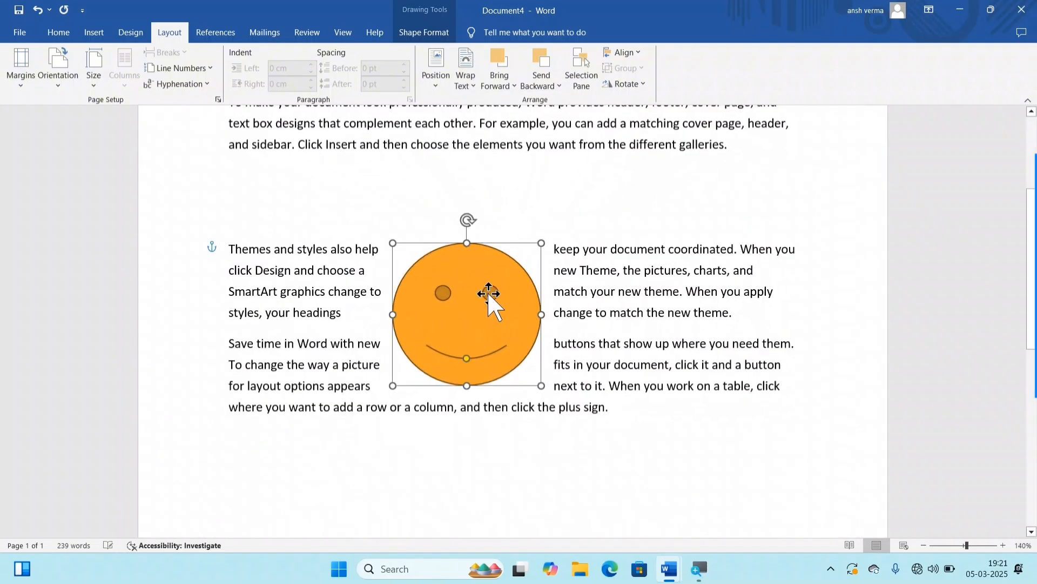
pyautogui.click(456, 90)
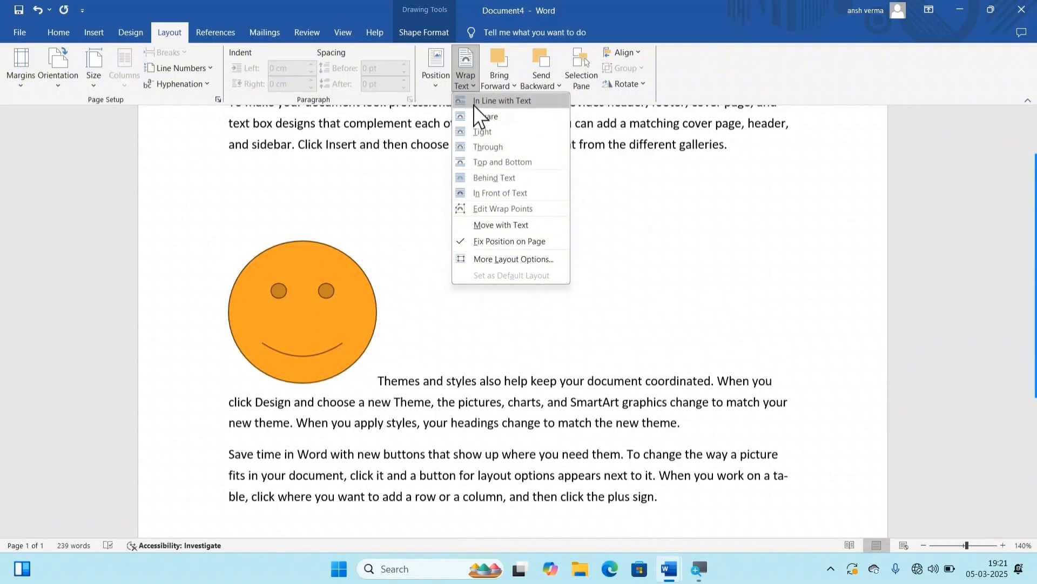
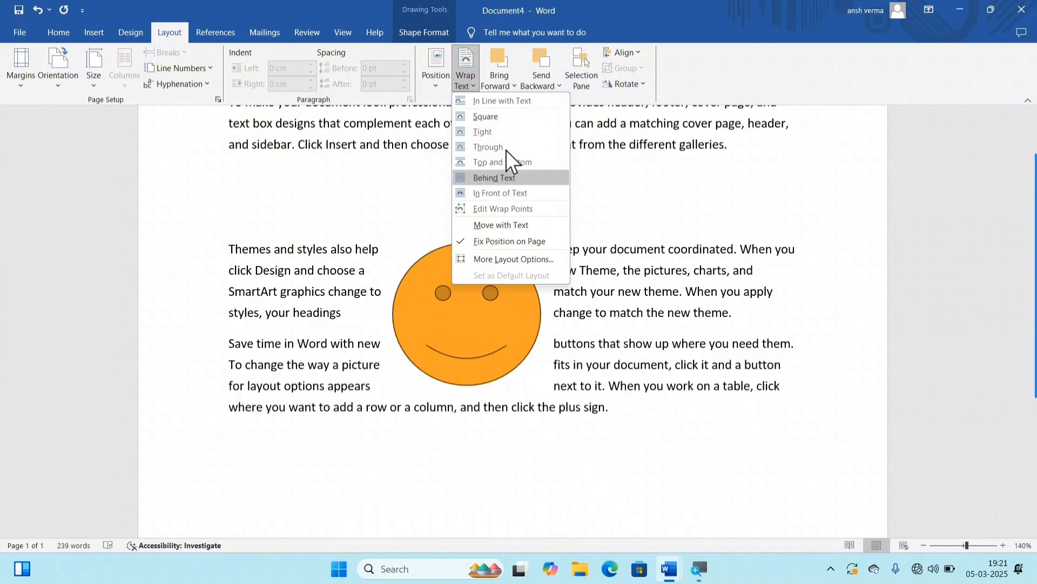
# Step: Apply Square text wrapping to the smiley face and place a duplicate overlapping it, slightly above and to its right
pyautogui.click(508, 116)
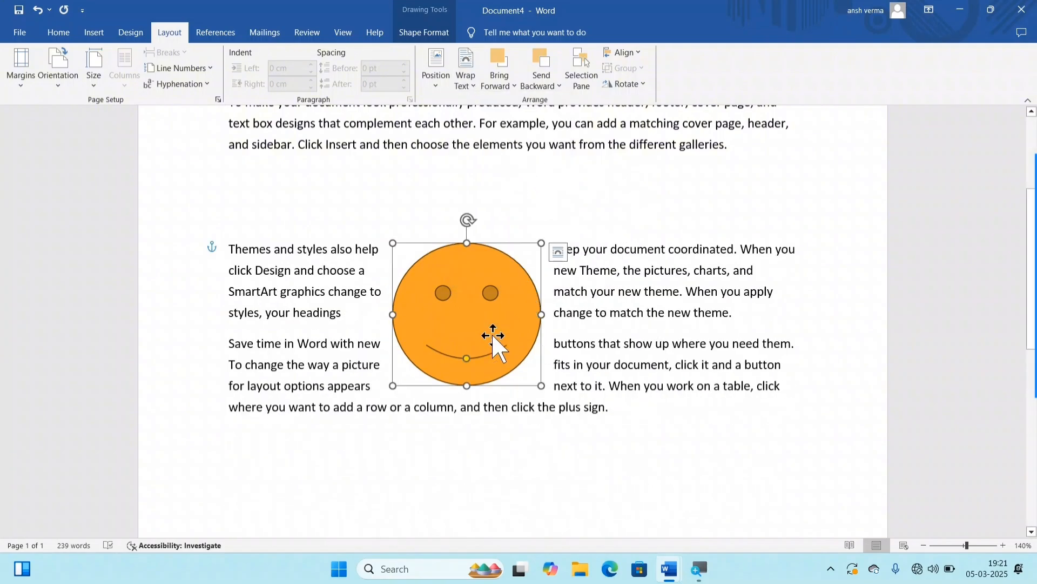
pyautogui.moveTo(489, 324); pyautogui.dragTo(467, 285)
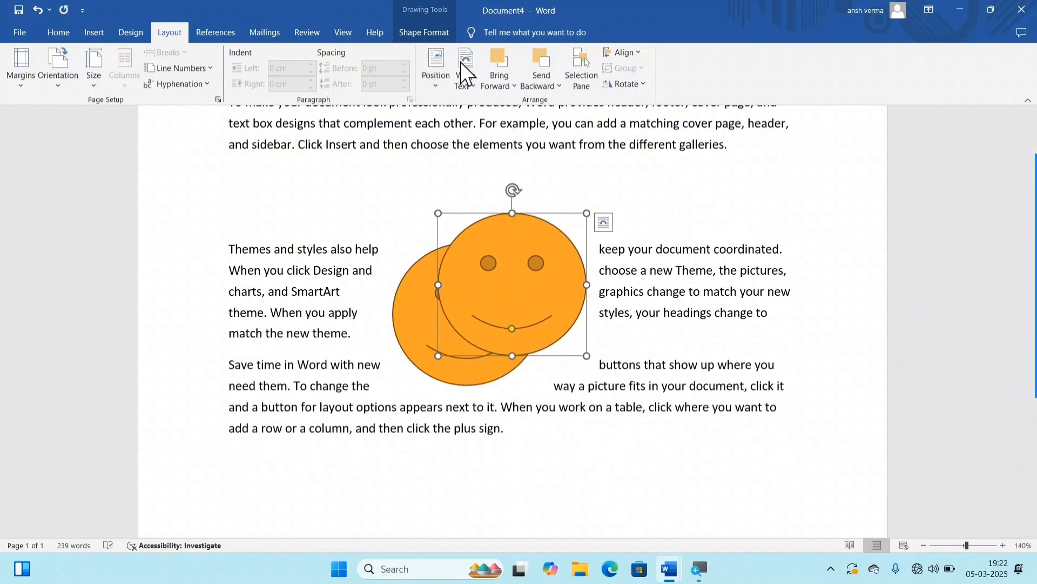
# Step: Open the shape formatting options for the duplicated smiley face
pyautogui.click(405, 33)
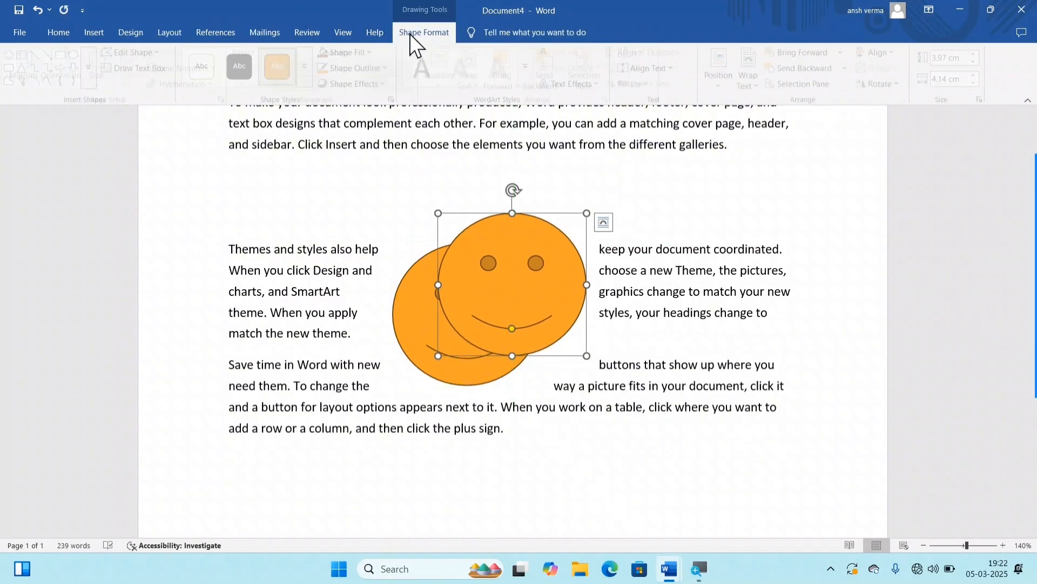